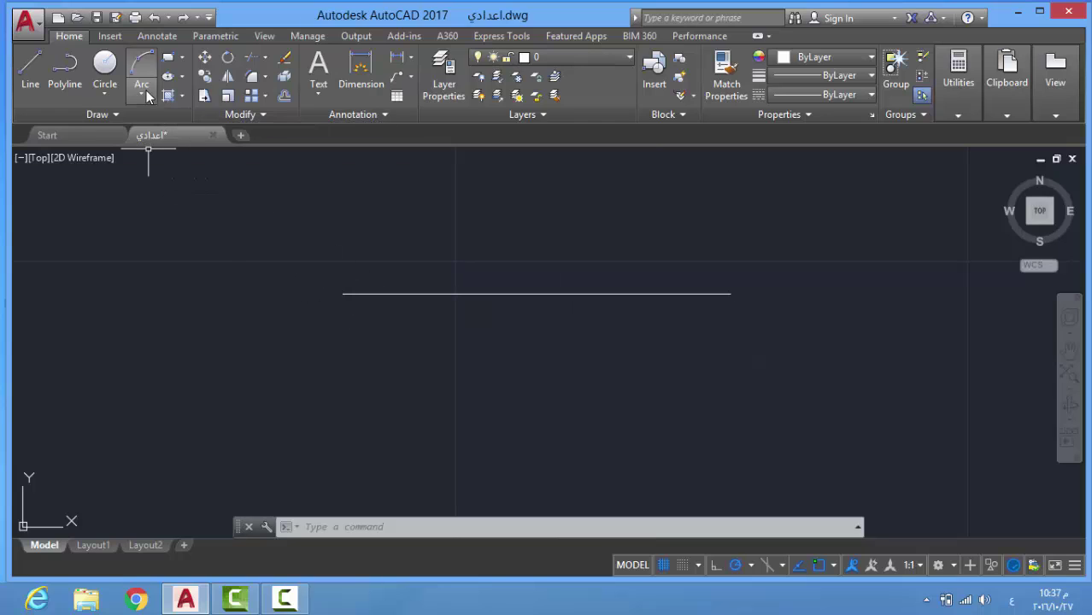
# - Draw a circle of radius 24 centred on the left endpoint of the horizontal line
pyautogui.click(106, 68)
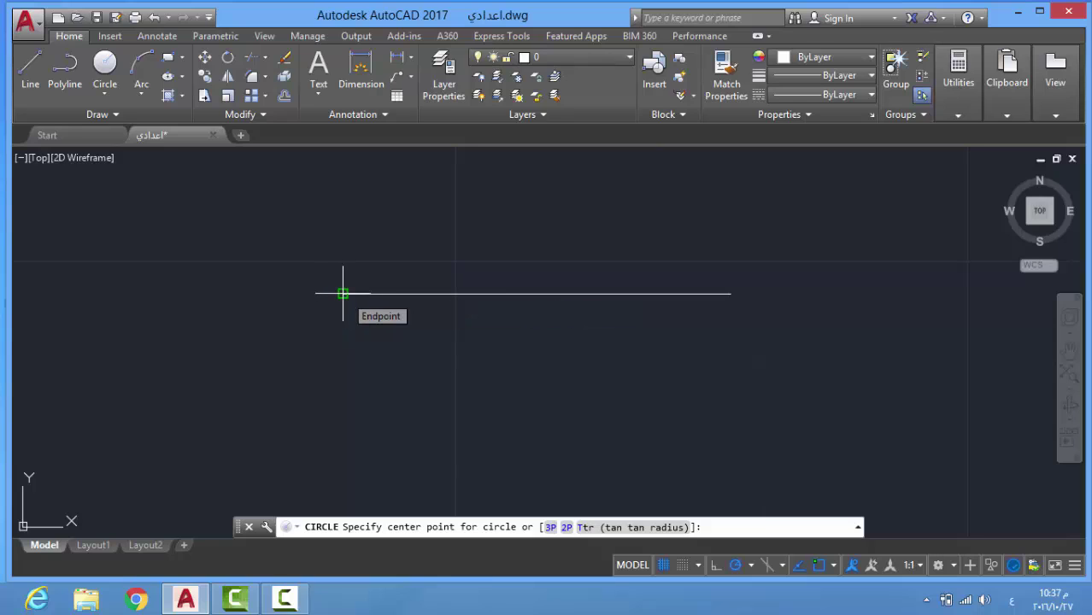
pyautogui.click(105, 68)
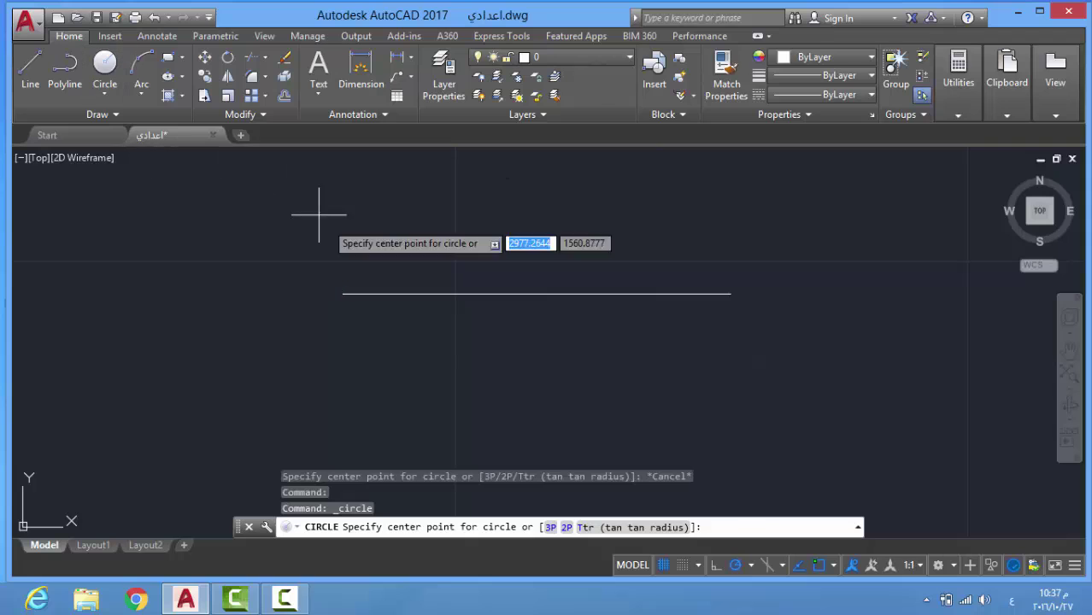
pyautogui.click(343, 293)
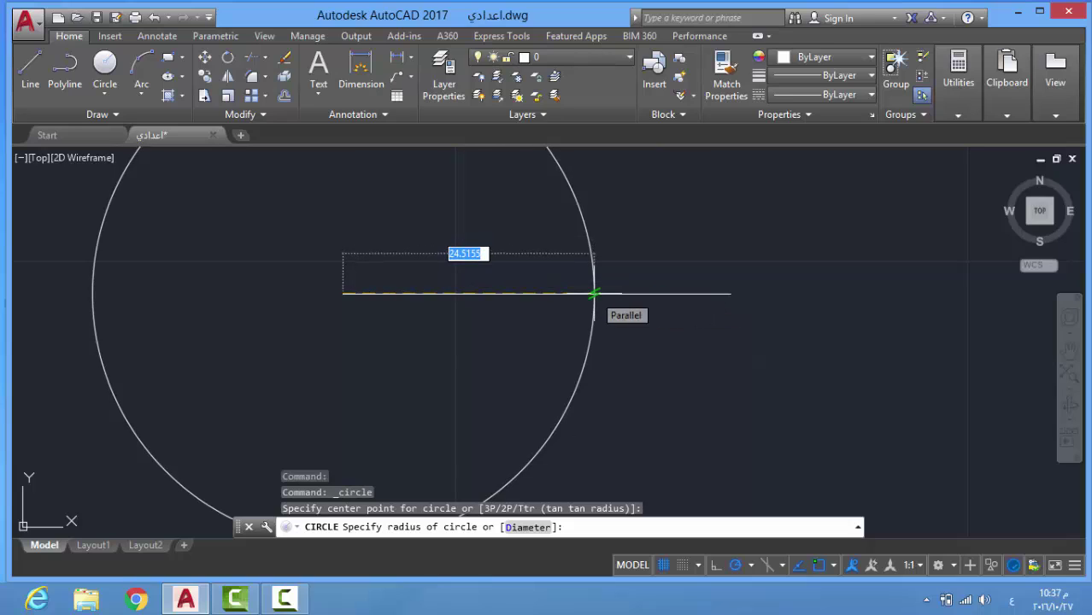
pyautogui.write('4')
pyautogui.press('Return')
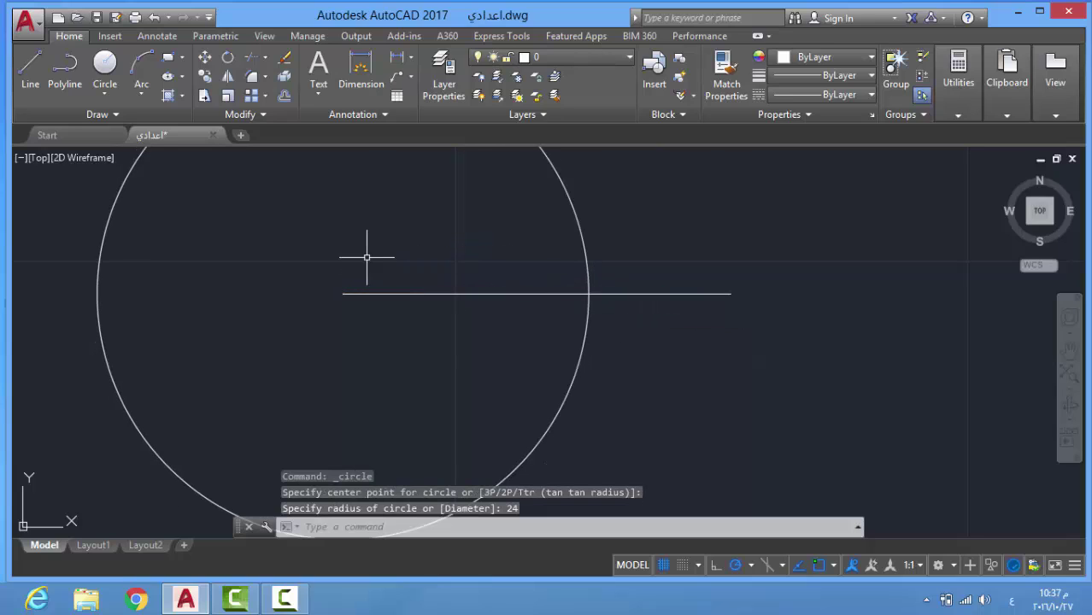
# - Draw a second circle of radius 24 centred on the right endpoint of the horizontal line
pyautogui.click(109, 70)
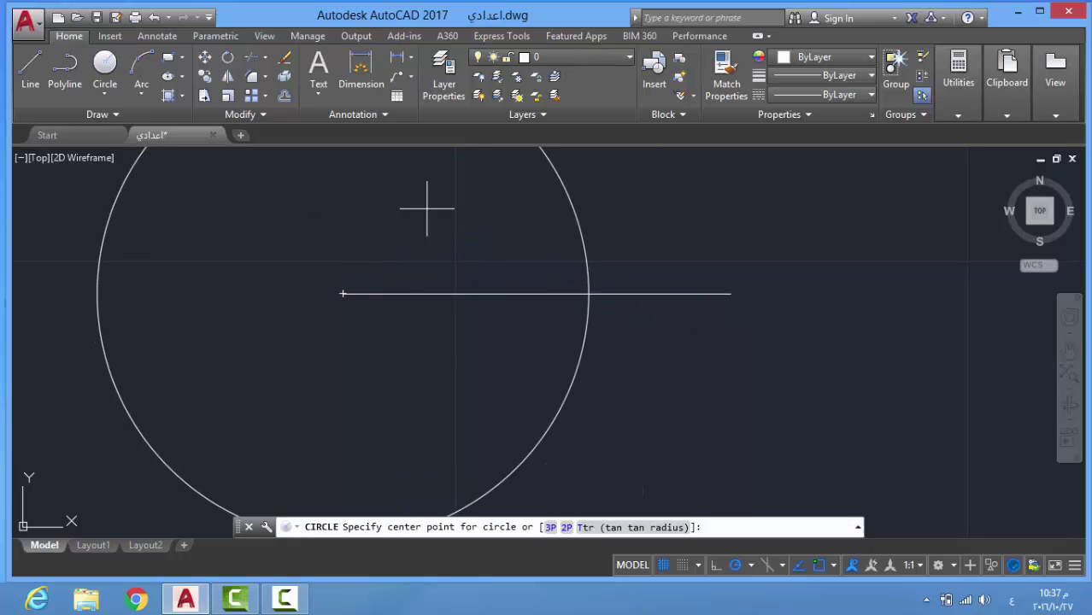
pyautogui.click(730, 293)
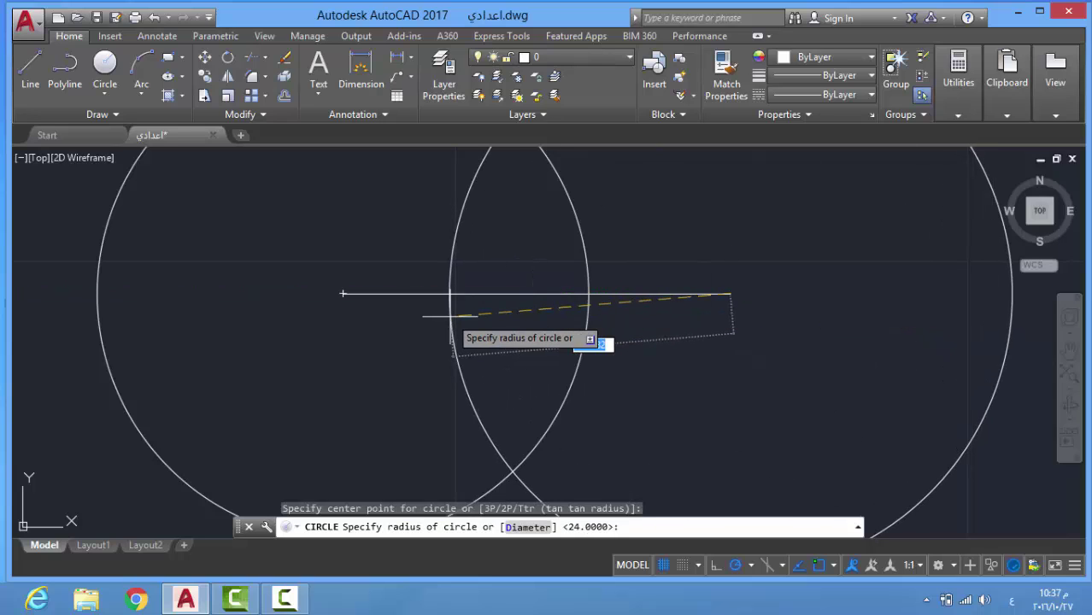
pyautogui.write('24')
pyautogui.press('Return')
# - Draw a vertical bisector line between the upper and lower intersections of the two circles
pyautogui.scroll(-4, 516, 257)
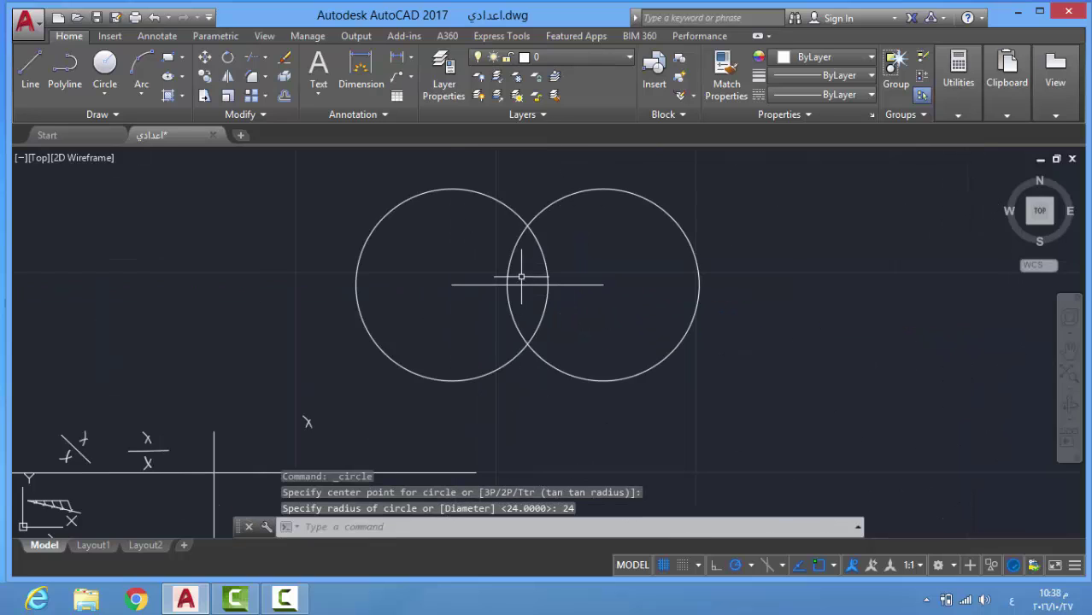
pyautogui.scroll(2, 522, 218)
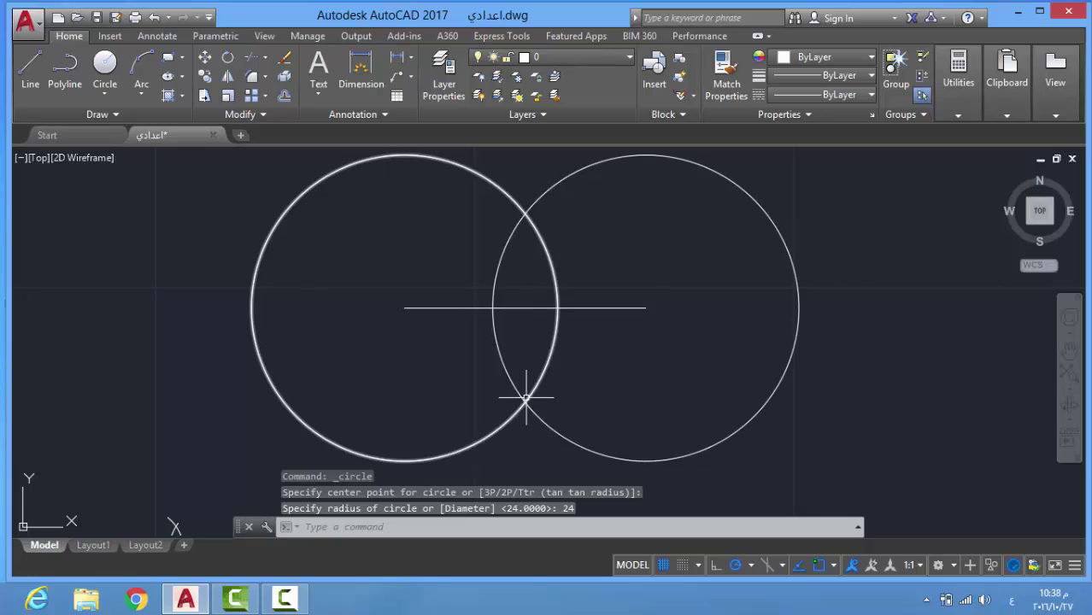
pyautogui.click(30, 69)
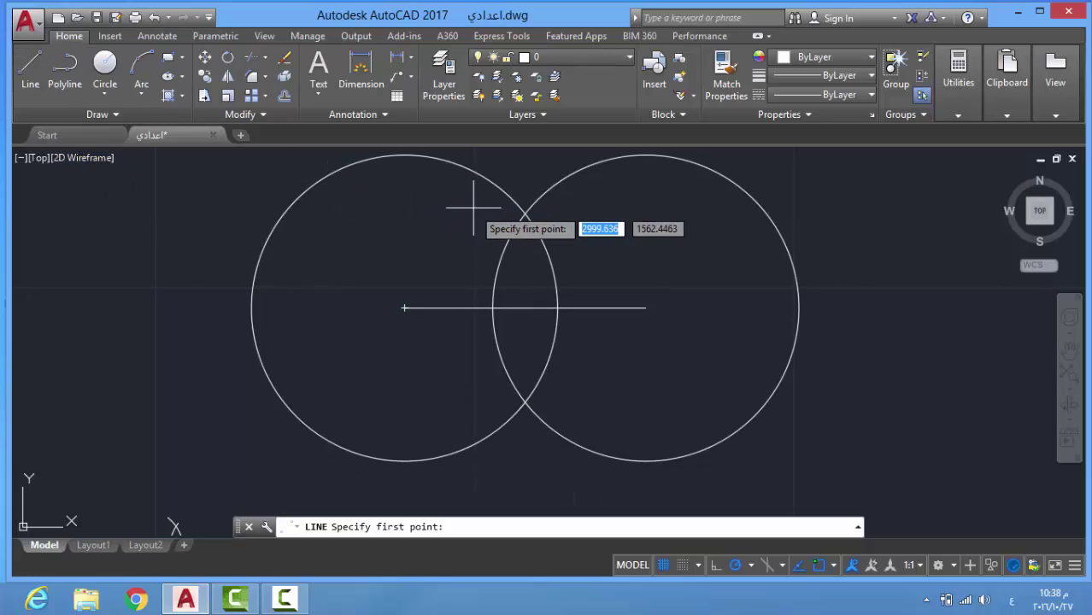
pyautogui.click(525, 213)
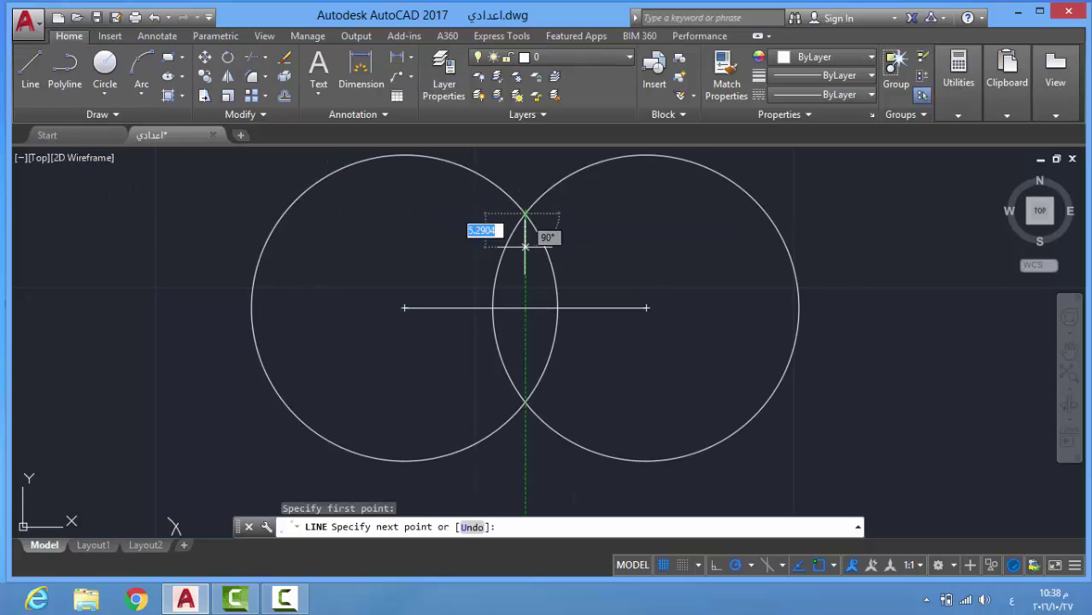
pyautogui.click(525, 402)
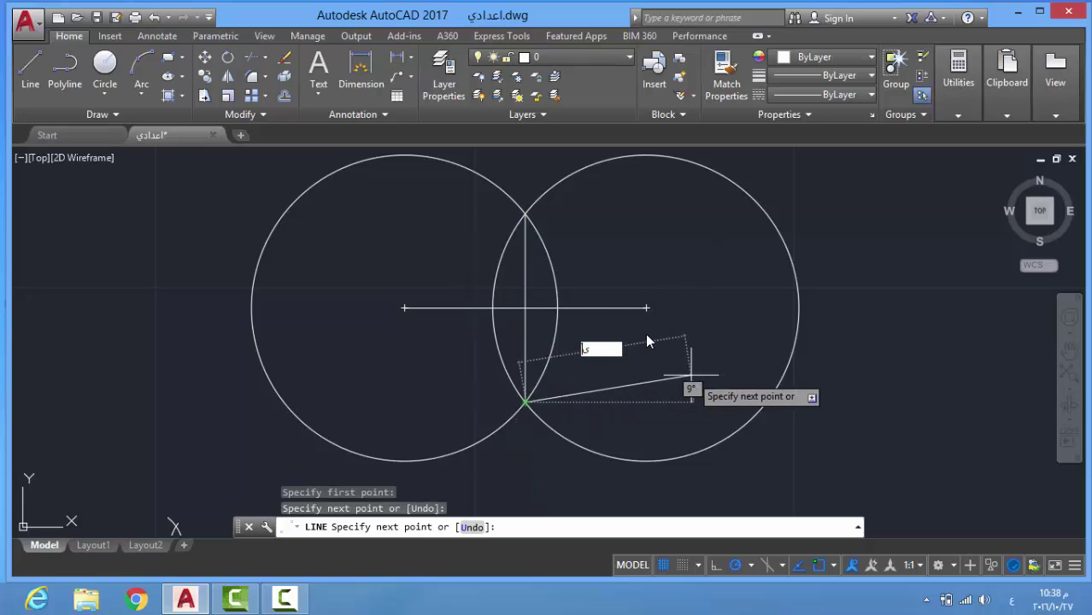
pyautogui.press('Escape')
pyautogui.press('Escape')
# - Select both construction circles and erase them, keeping the horizontal line and its bisector
pyautogui.click(646, 462)
pyautogui.click(616, 462)
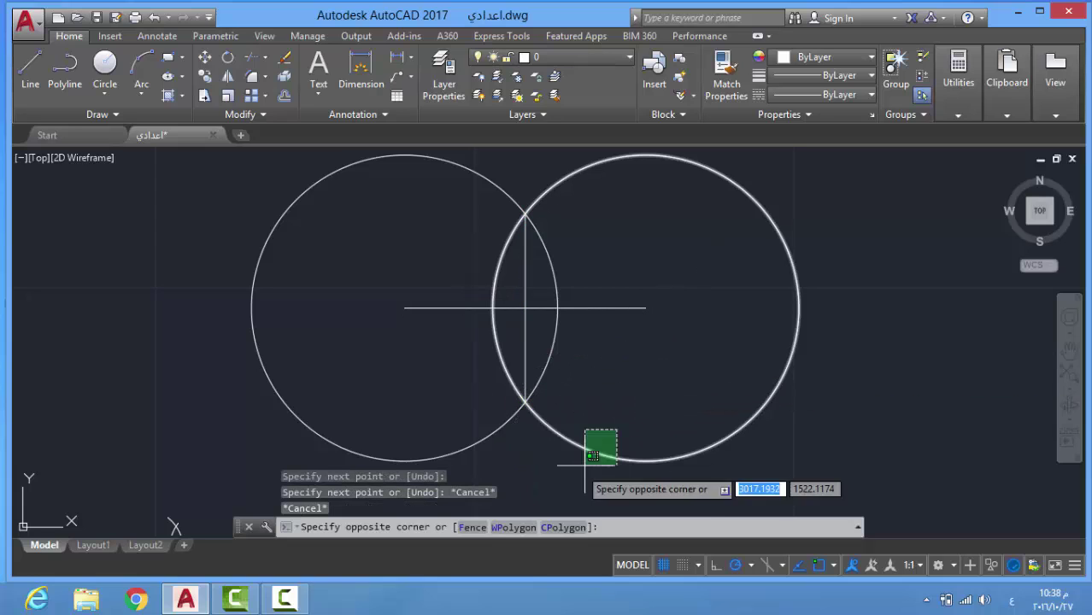
pyautogui.click(464, 429)
pyautogui.click(276, 459)
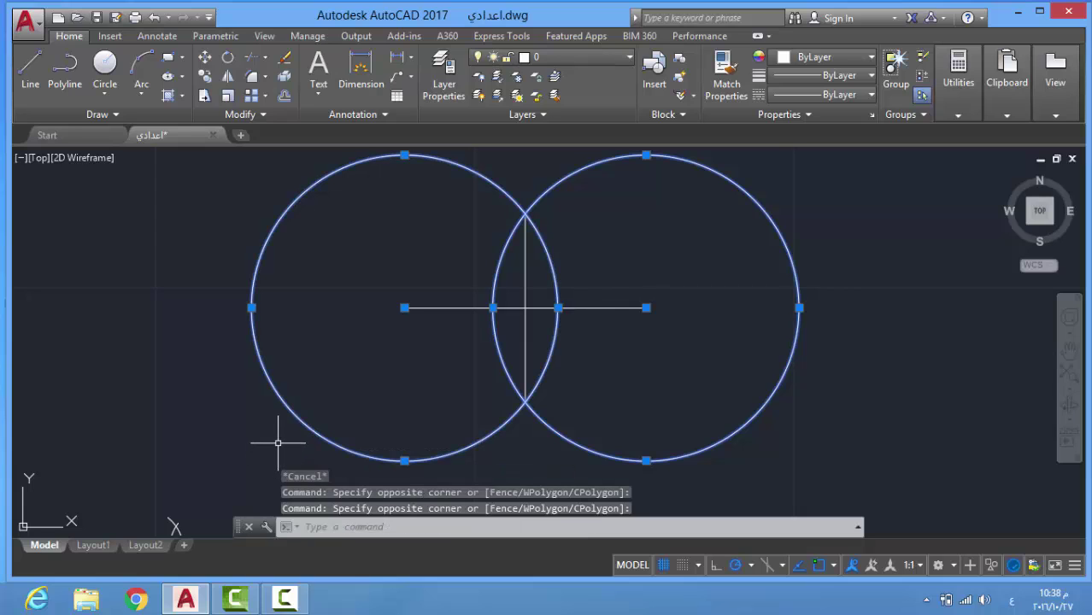
pyautogui.press('Delete')
# - Examine the existing arc constructions around the nearly horizontal segment and the slanted segment in the drawing
pyautogui.scroll(-3, 382, 380)
pyautogui.scroll(3, 445, 336)
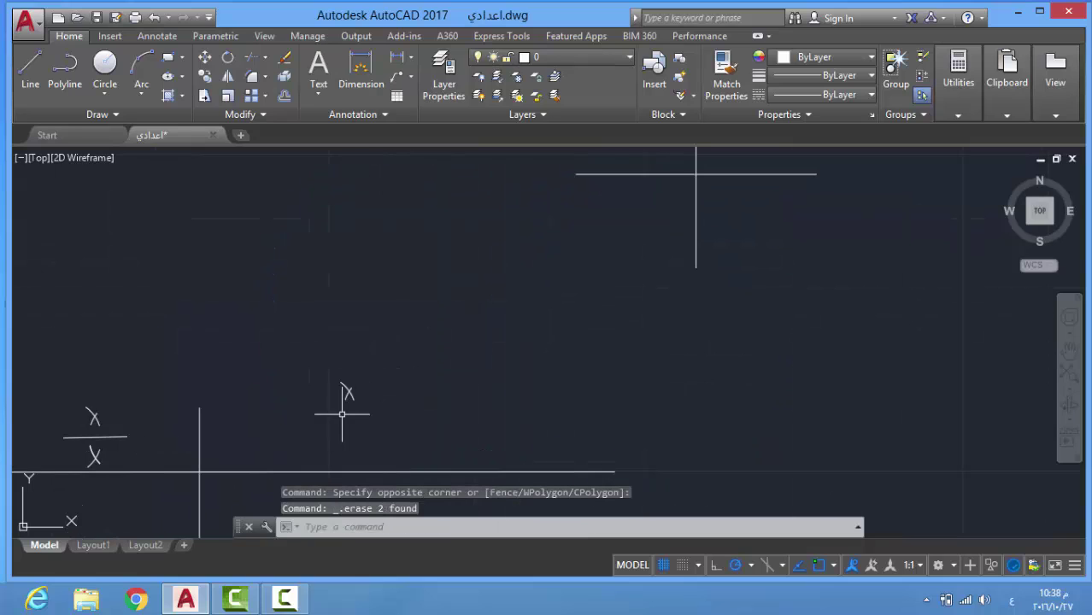
pyautogui.scroll(-3, 447, 327)
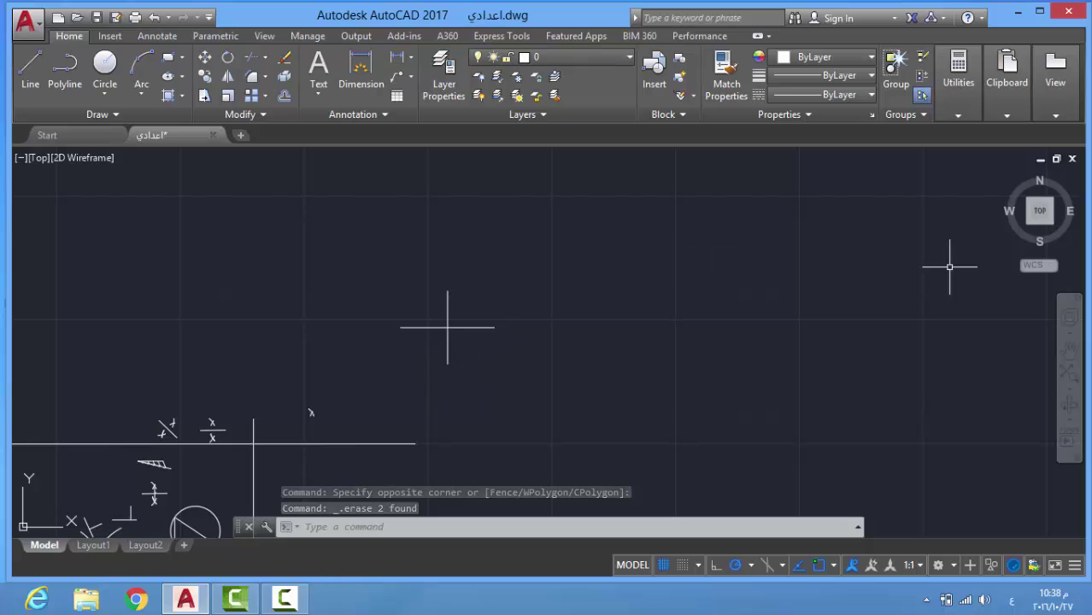
pyautogui.click(1068, 349)
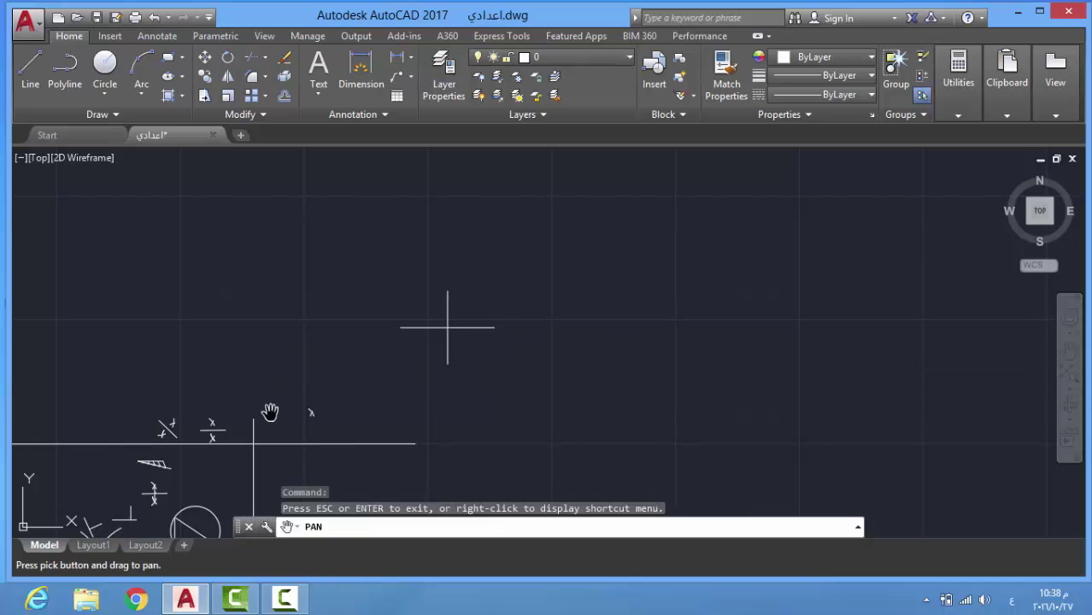
pyautogui.moveTo(270, 411); pyautogui.dragTo(463, 354)
pyautogui.scroll(6, 360, 365)
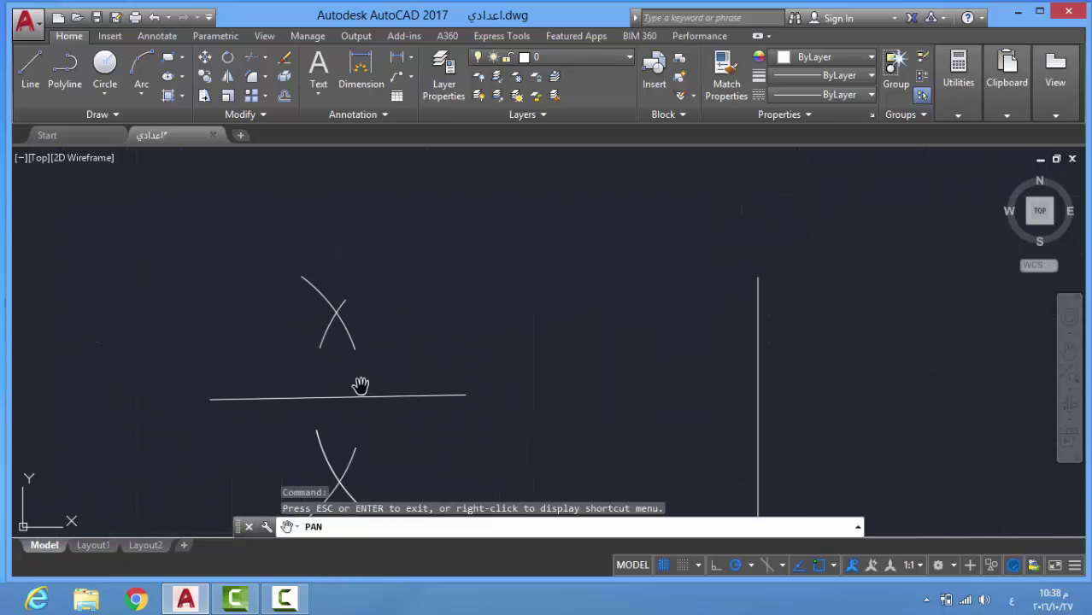
pyautogui.moveTo(361, 386); pyautogui.dragTo(407, 294)
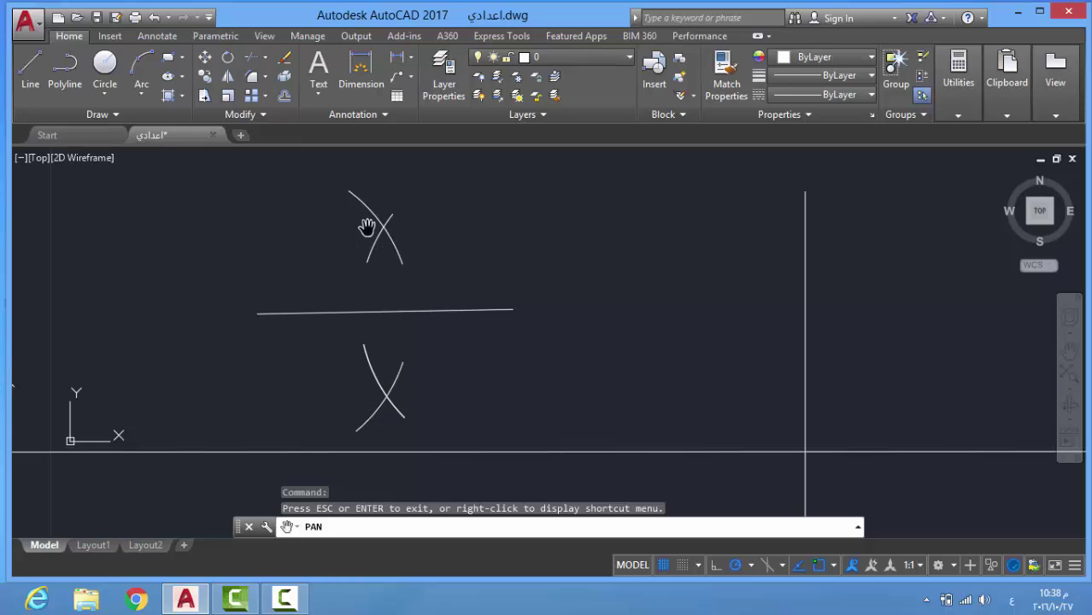
pyautogui.scroll(-2, 283, 296)
pyautogui.moveTo(174, 316)
pyautogui.mouseDown()
pyautogui.moveTo(251, 341)
pyautogui.moveTo(405, 356)
pyautogui.moveTo(446, 403)
pyautogui.mouseUp()
pyautogui.scroll(4, 433, 396)
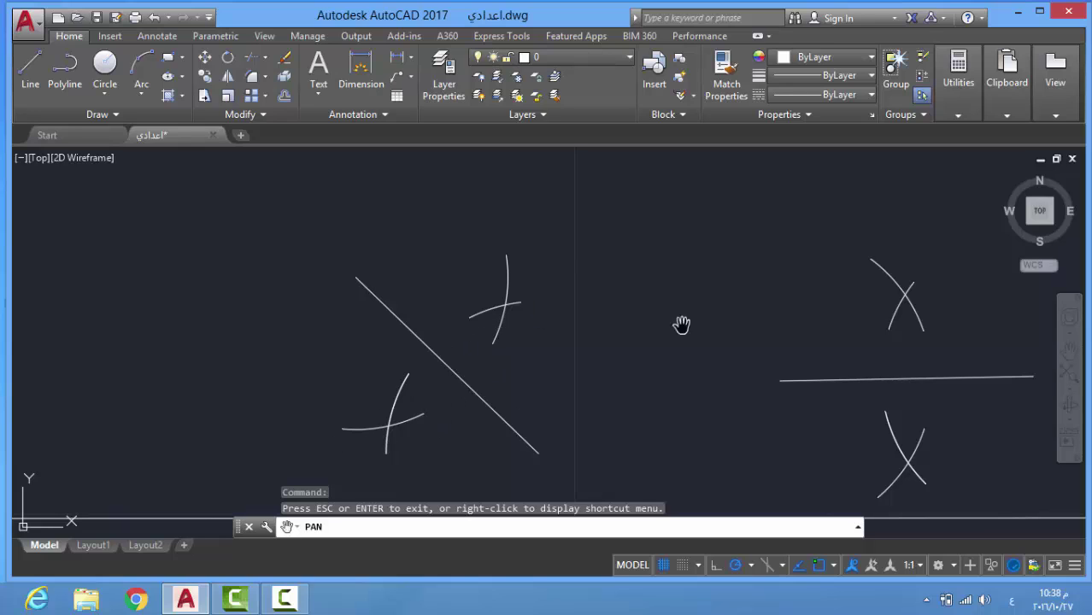
# - Draw a single horizontal line in an empty area of the drawing
pyautogui.scroll(-5, 681, 324)
pyautogui.scroll(3, 742, 333)
pyautogui.moveTo(725, 351)
pyautogui.mouseDown()
pyautogui.moveTo(621, 485)
pyautogui.moveTo(536, 368)
pyautogui.mouseUp()
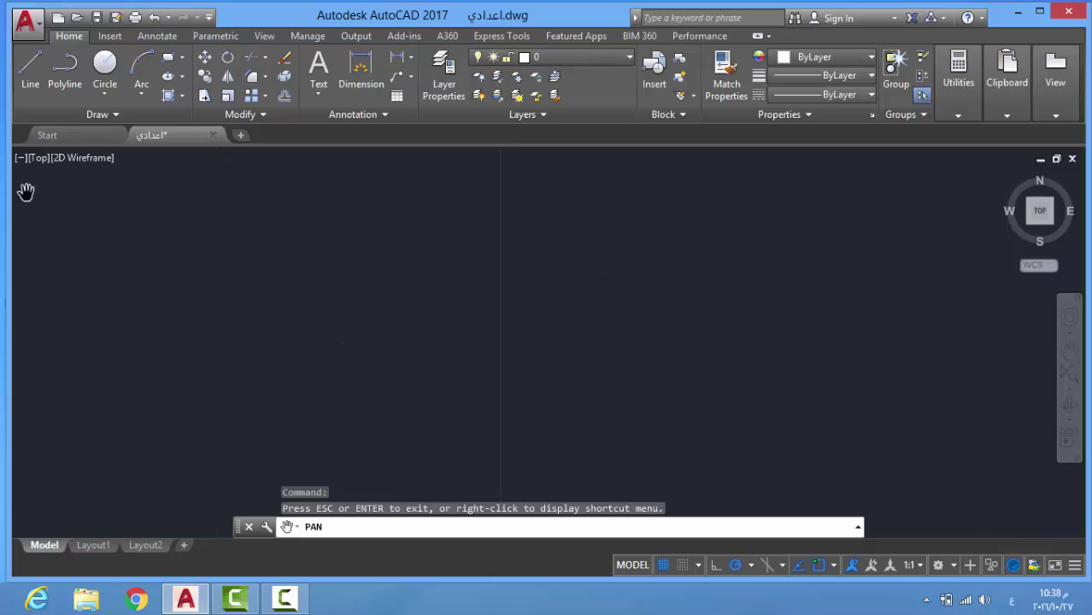
pyautogui.click(19, 80)
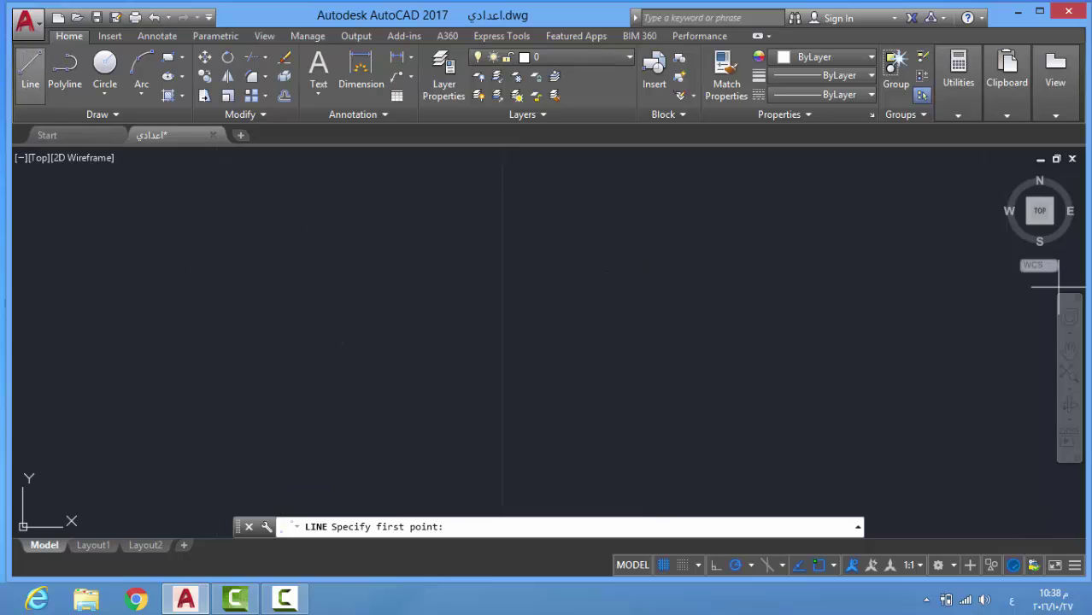
pyautogui.click(232, 270)
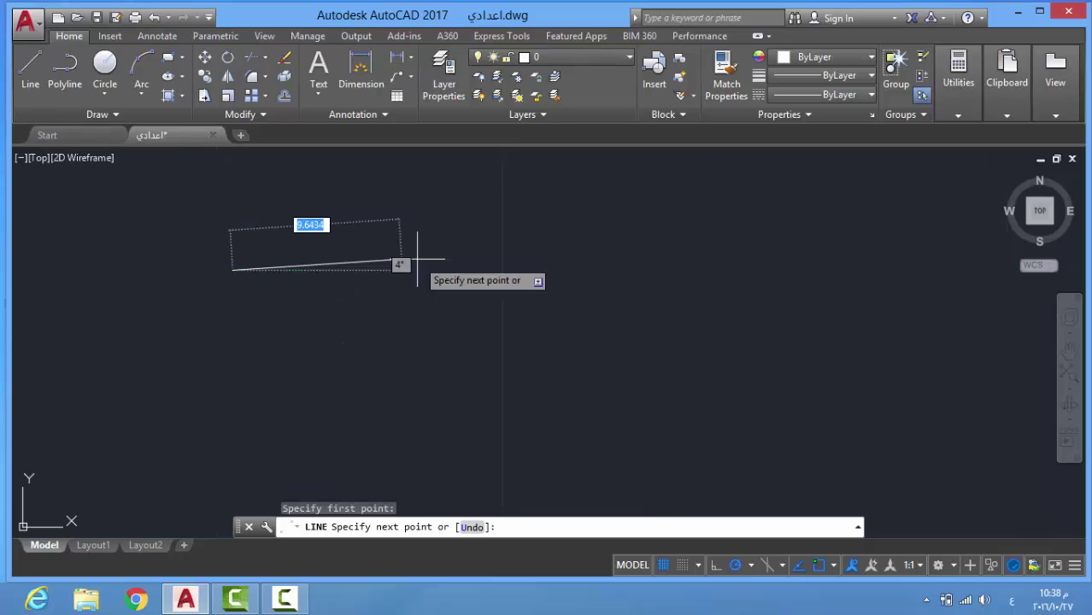
pyautogui.click(587, 270)
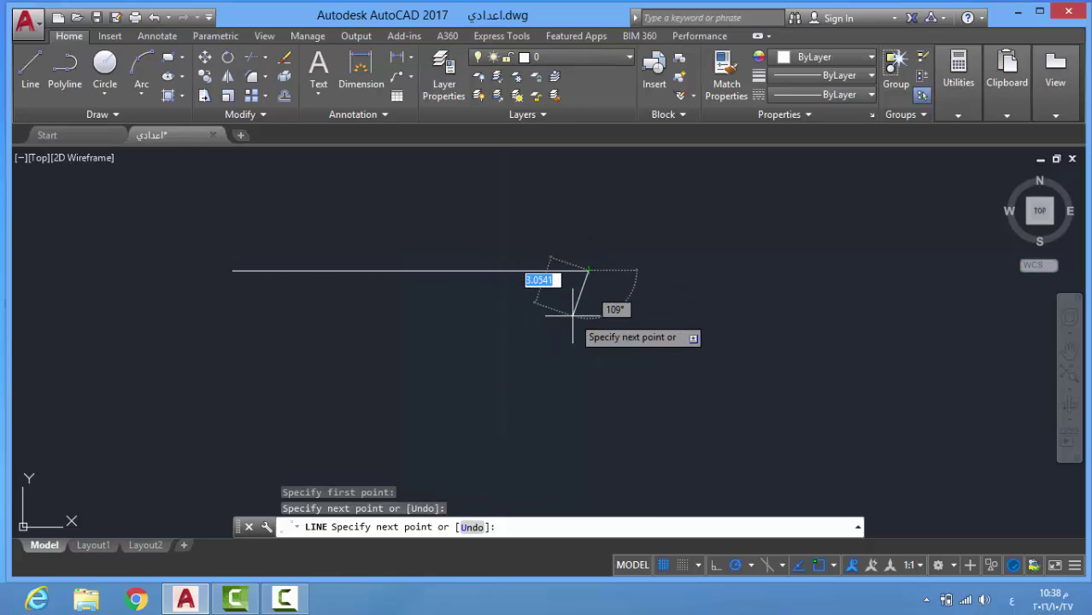
pyautogui.press('Escape')
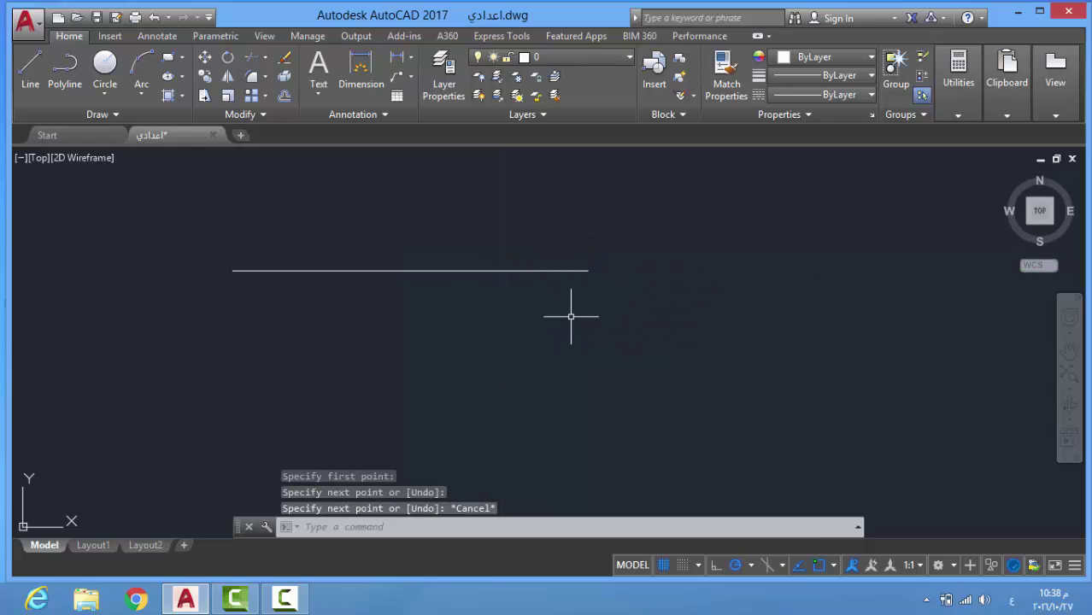
# - Draw a longer line from the horizontal line's left endpoint, sloping down to the right below it
pyautogui.click(30, 84)
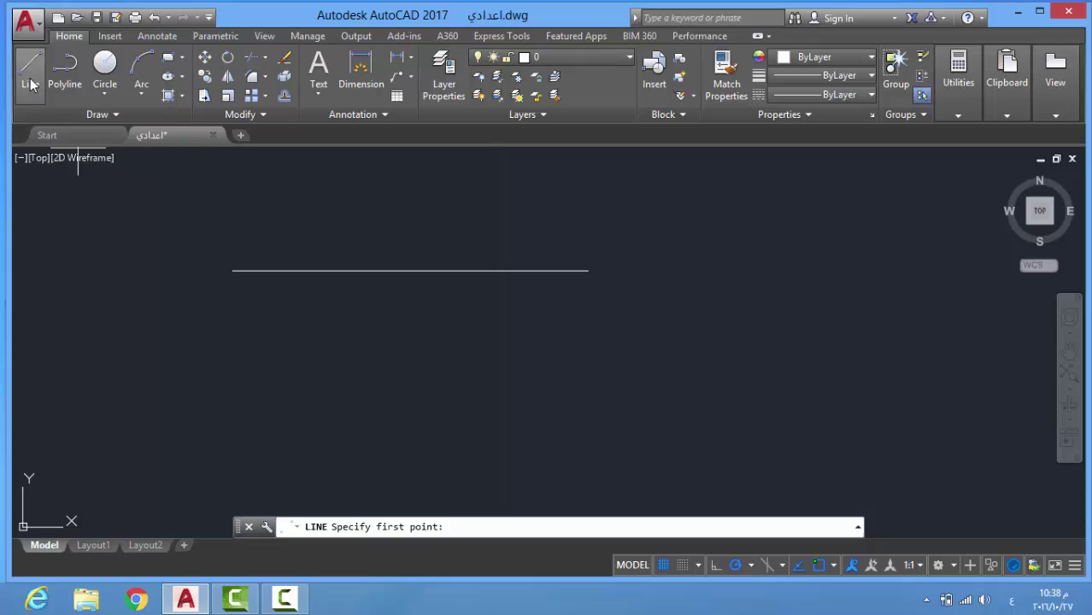
pyautogui.click(232, 271)
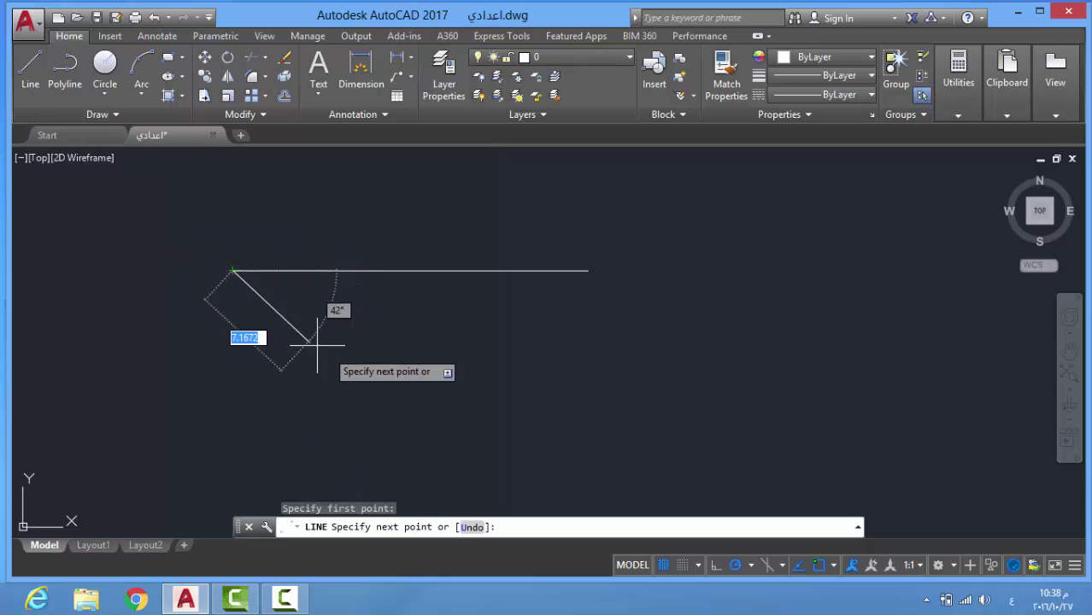
pyautogui.click(709, 384)
pyautogui.press('Return')
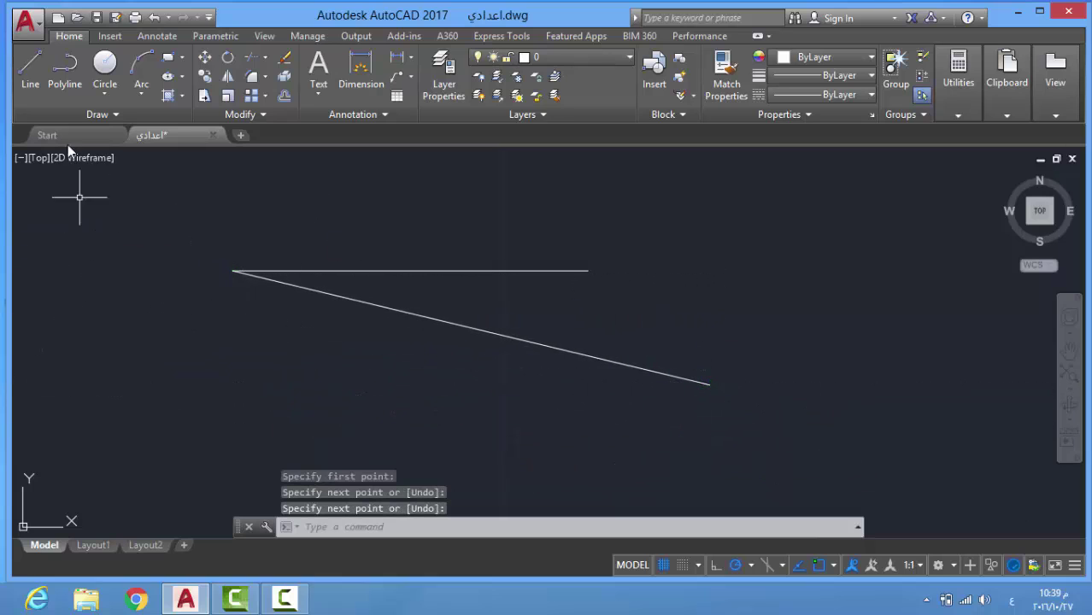
# - Draw a circle of radius 4 centred on the shared endpoint of the two lines
pyautogui.click(105, 68)
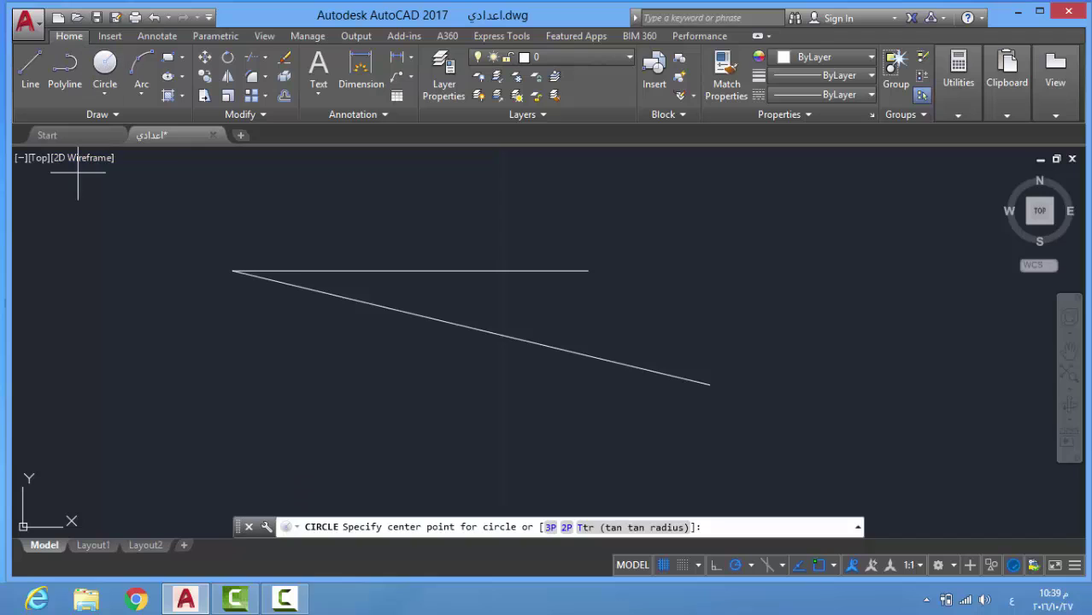
pyautogui.click(232, 270)
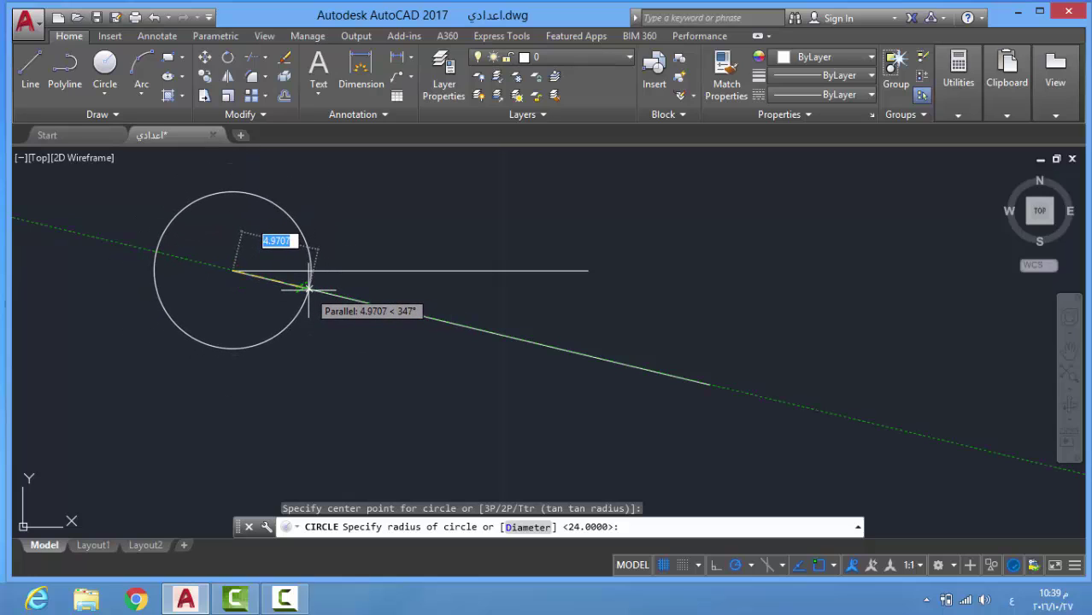
pyautogui.write('4')
pyautogui.press('Return')
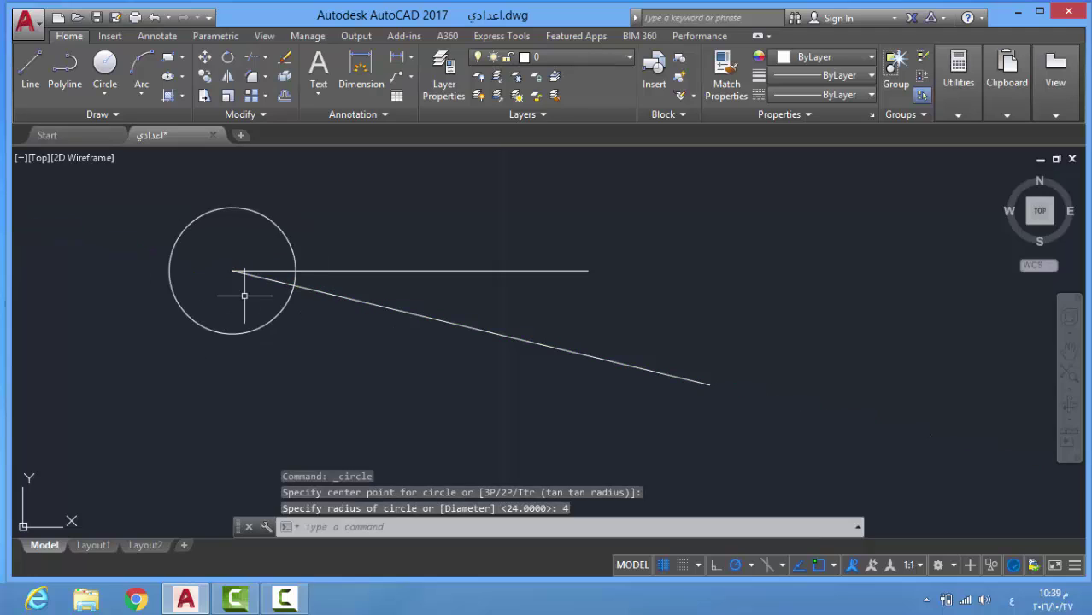
# - Try trimming the radius 4 circle down to the arc between the two lines, and undo the trim
pyautogui.scroll(5, 248, 282)
pyautogui.scroll(-4, 292, 251)
pyautogui.scroll(3, 327, 251)
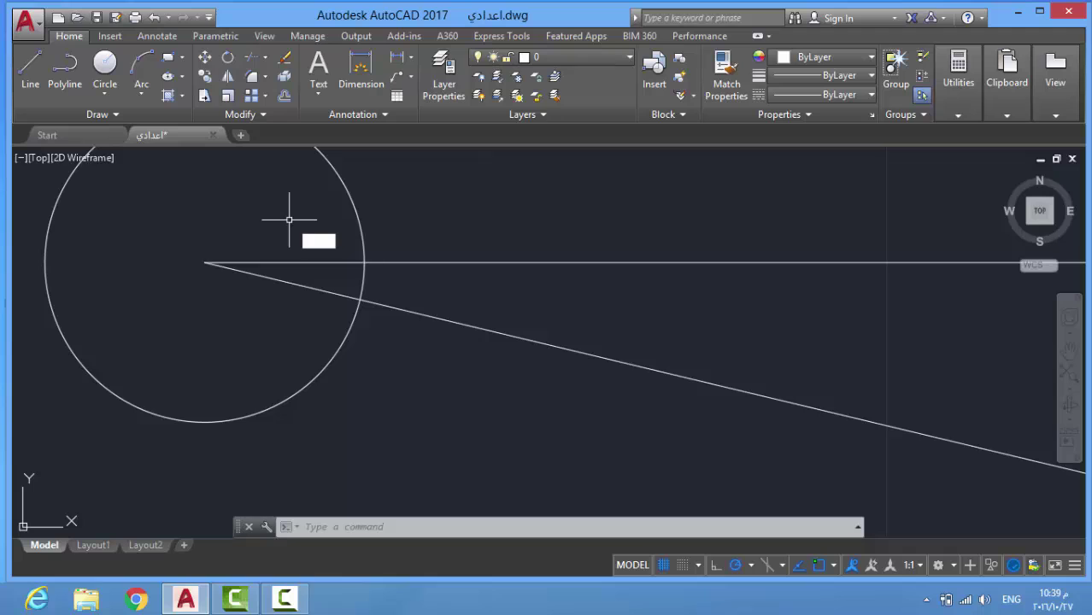
pyautogui.press('Return')
pyautogui.press('Return')
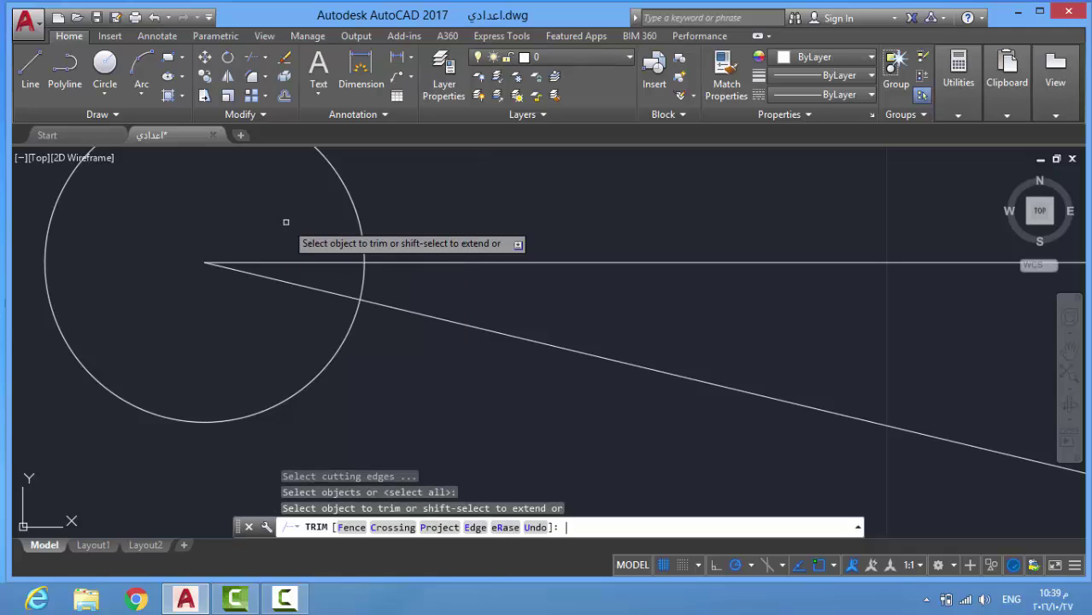
pyautogui.click(288, 222)
pyautogui.click(369, 207)
pyautogui.click(332, 224)
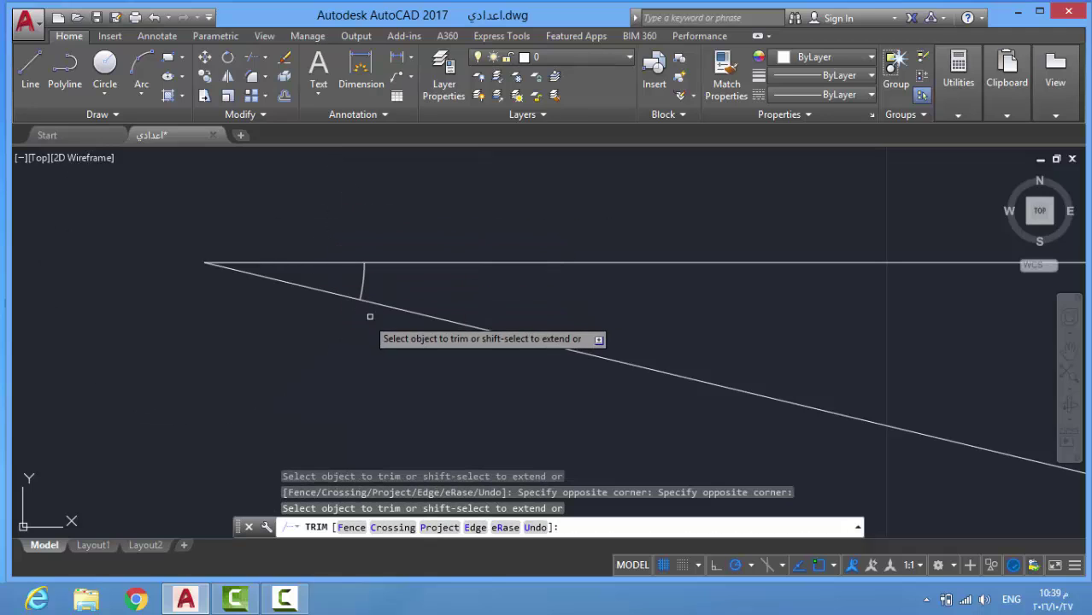
pyautogui.scroll(2, 341, 247)
pyautogui.press('Escape')
pyautogui.press('Escape')
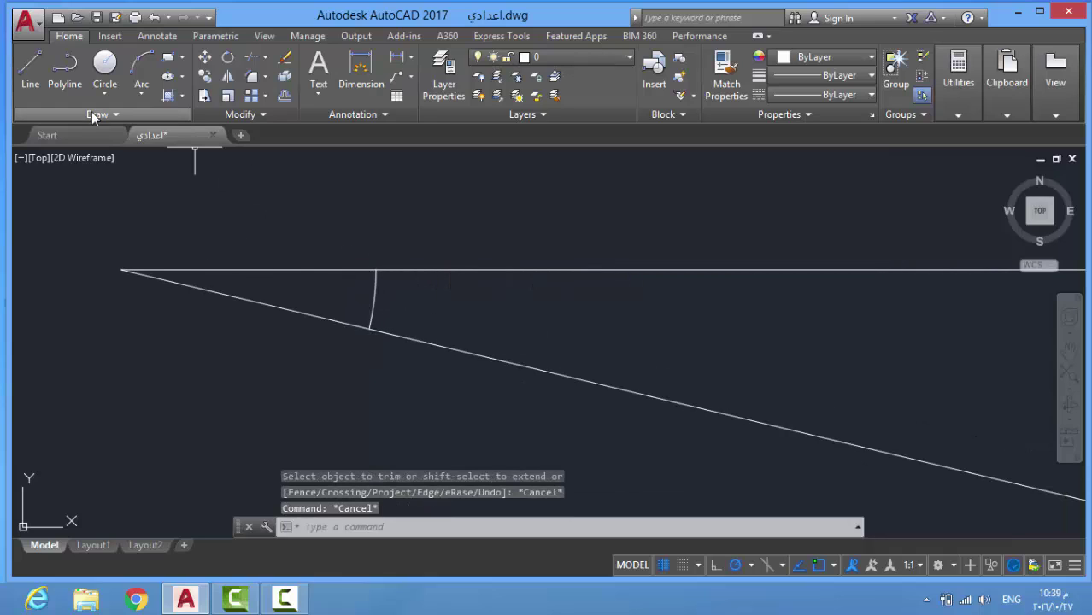
pyautogui.hotkey('ctrl', 'z')
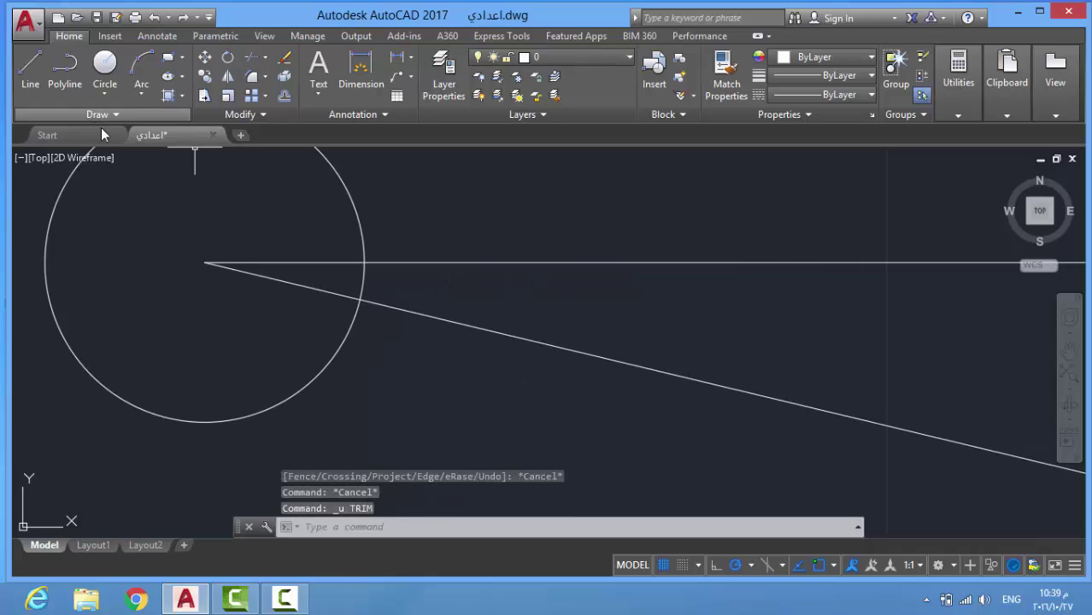
# - Draw a short slanted line crossing the radius 4 circle's lower right edge, below the sloping line
pyautogui.click(30, 73)
pyautogui.click(296, 338)
pyautogui.click(335, 373)
pyautogui.press('Return')
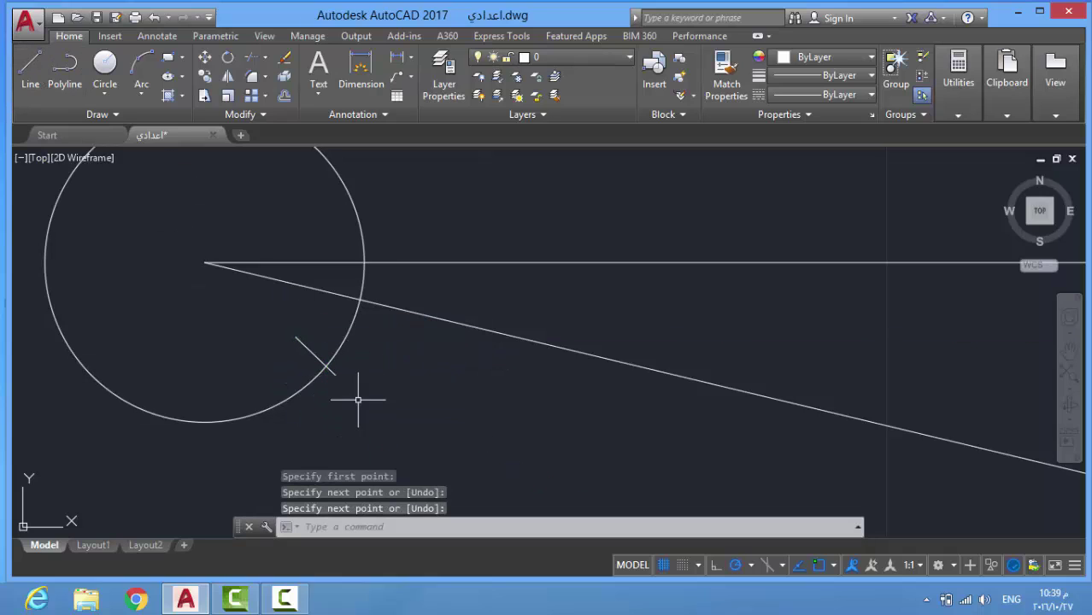
pyautogui.press('Escape')
# - Trim the circle to the arc between the horizontal line and the short slanted line, and delete the short line
pyautogui.write('tr')
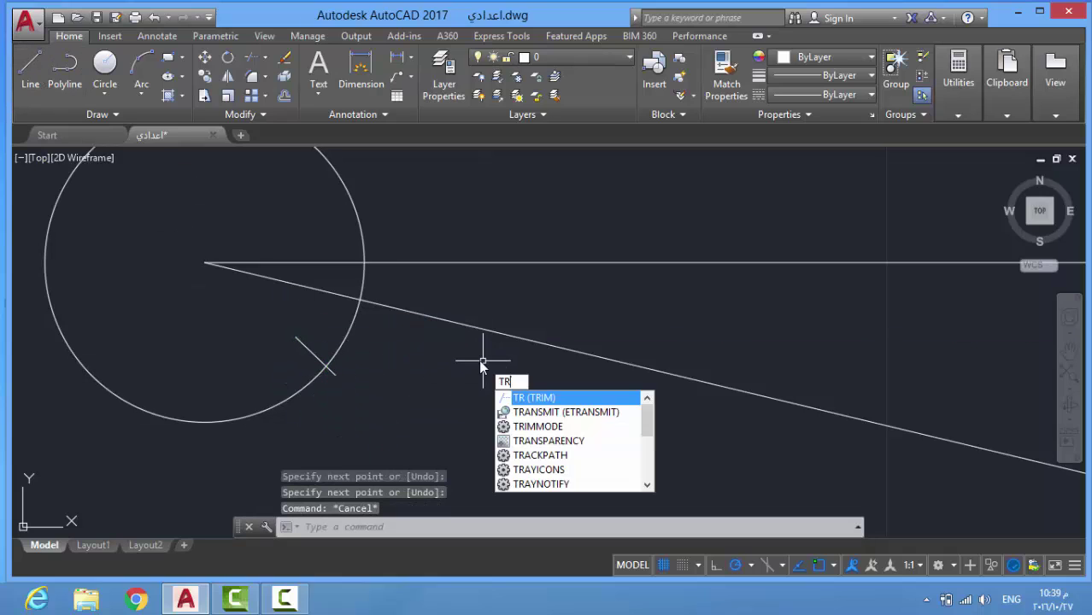
pyautogui.press('Return')
pyautogui.press('Return')
pyautogui.click(359, 220)
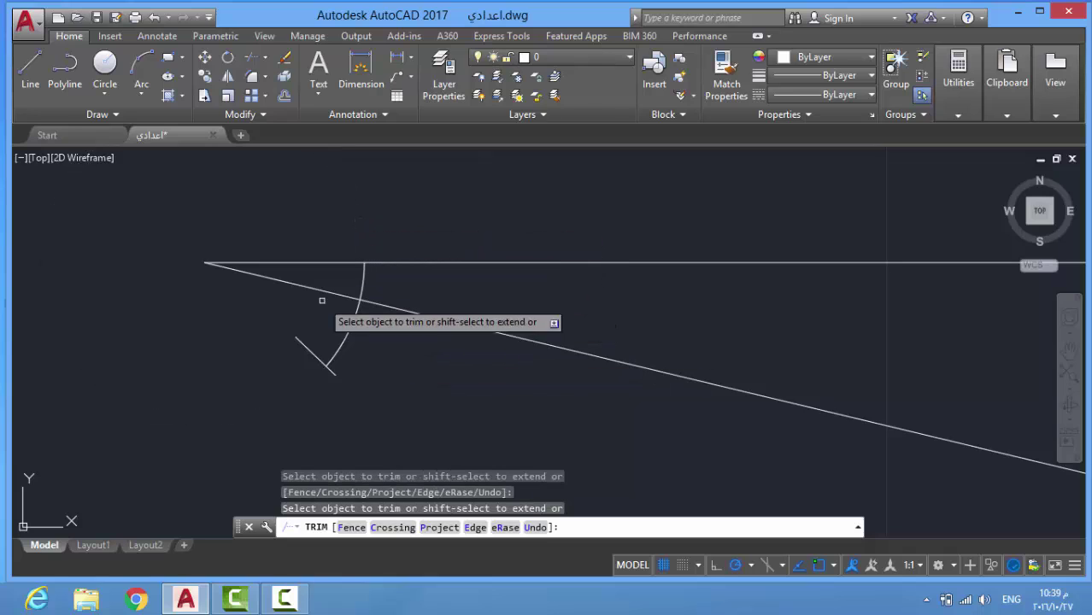
pyautogui.press('Escape')
pyautogui.click(308, 351)
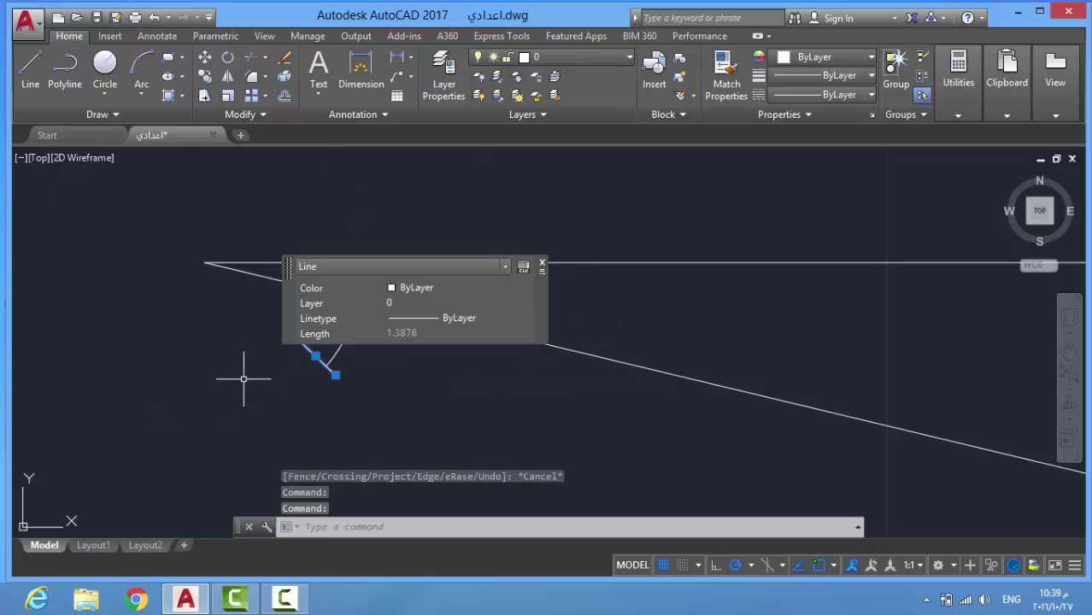
pyautogui.press('Delete')
# - Copy the arc four times along the sloping line from the shared endpoint, placing each copy at the previous arc's intersection with that line
pyautogui.click(362, 289)
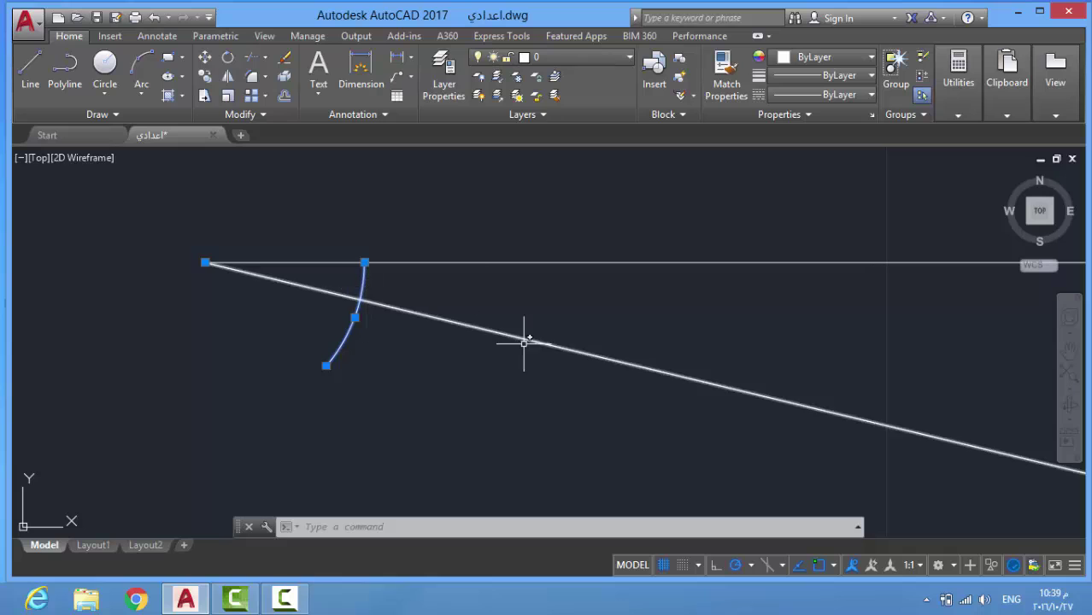
pyautogui.click(206, 77)
pyautogui.click(205, 262)
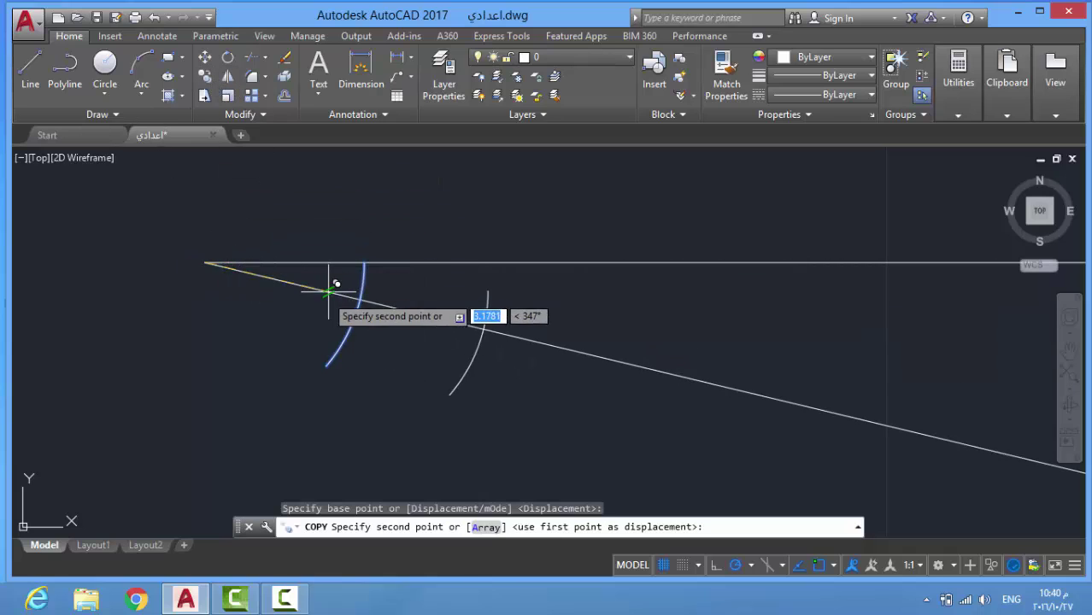
pyautogui.click(361, 299)
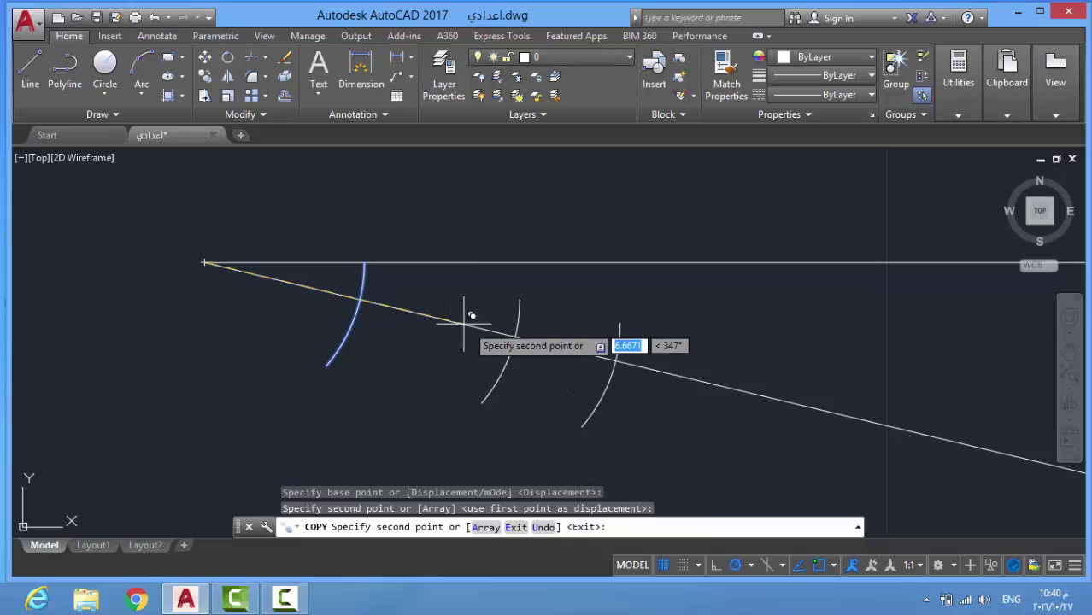
pyautogui.click(515, 338)
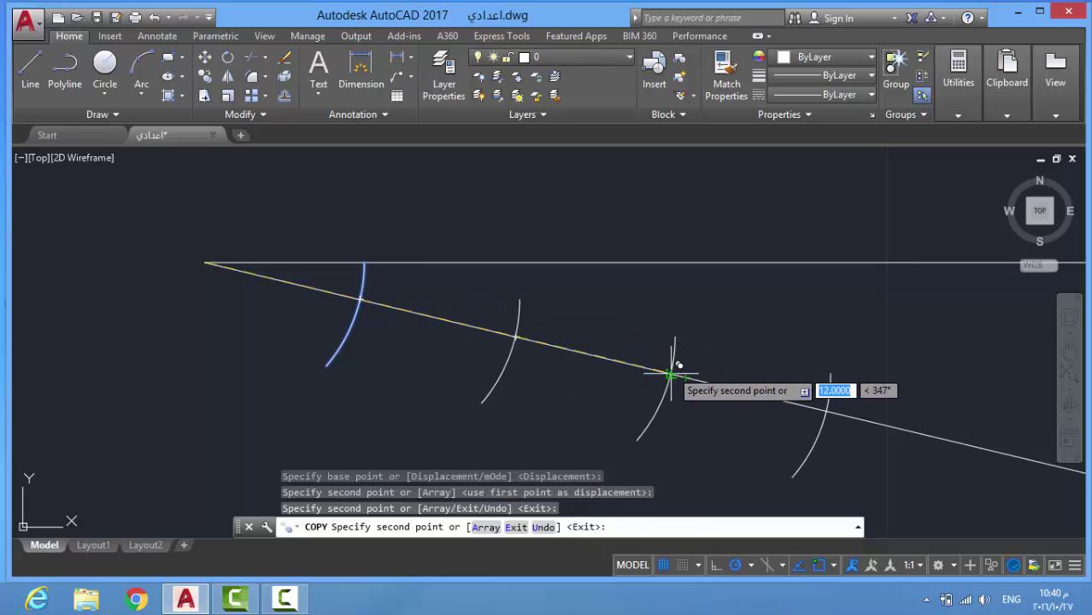
pyautogui.click(672, 373)
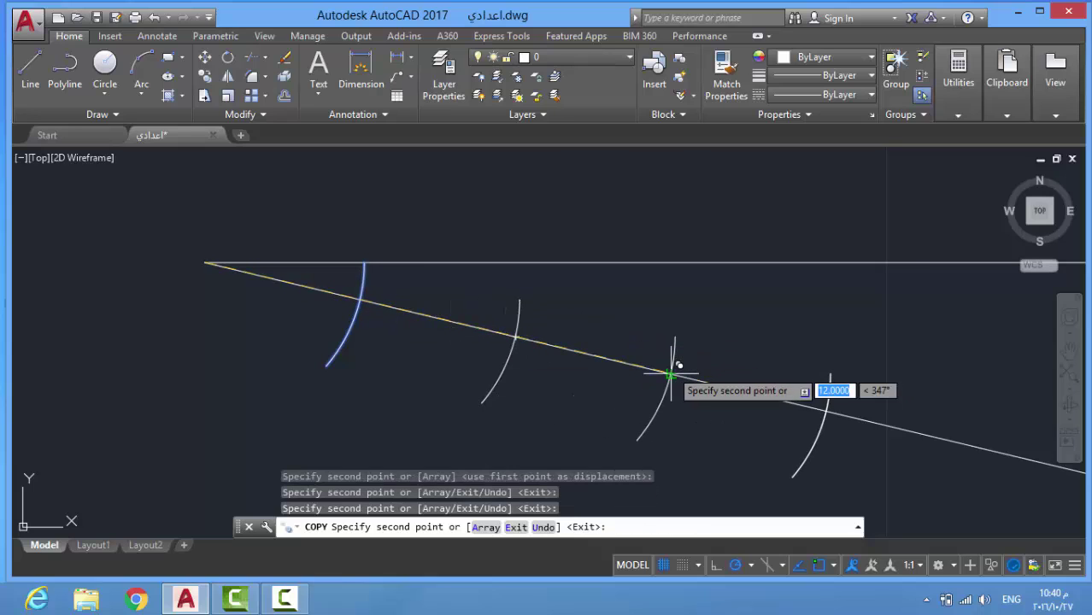
pyautogui.click(825, 410)
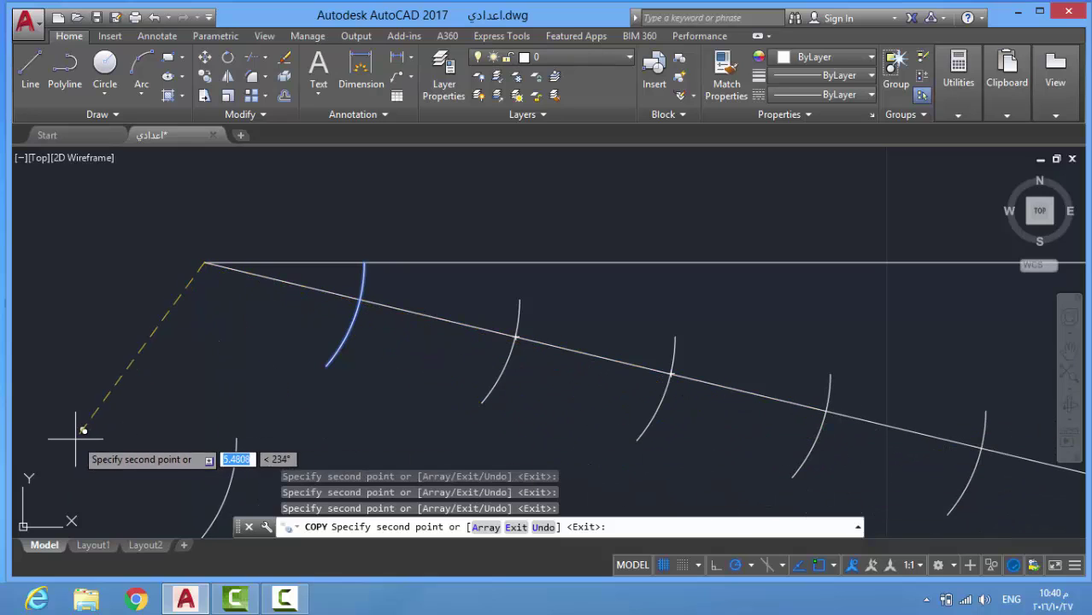
pyautogui.press('Return')
pyautogui.press('Escape')
# - Draw a line from the fifth arc's intersection with the sloping line to the right endpoint of the horizontal line
pyautogui.scroll(-2, 653, 414)
pyautogui.scroll(4, 722, 432)
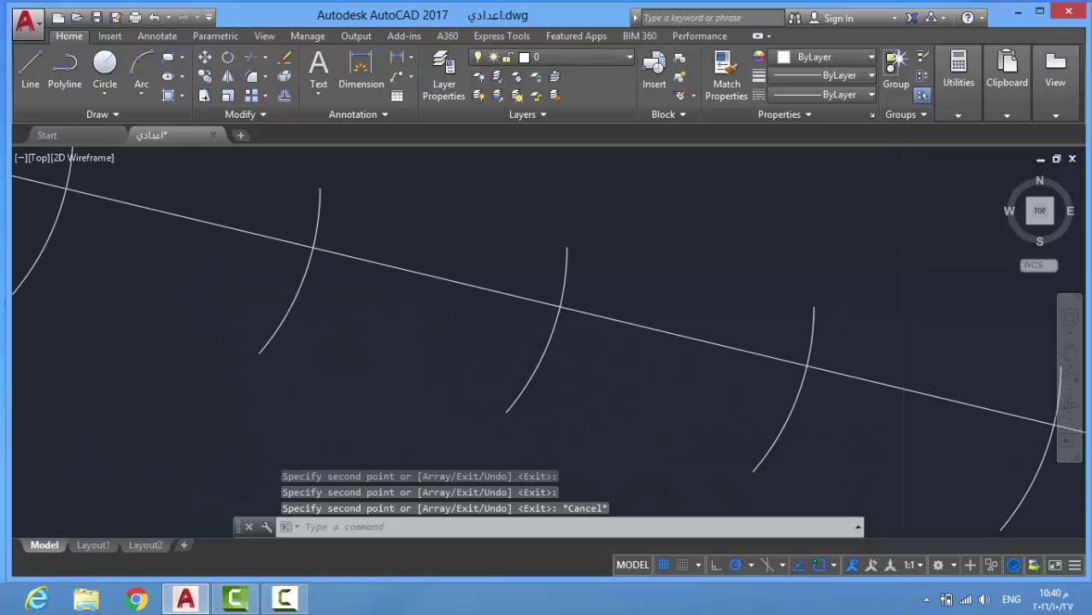
pyautogui.scroll(-4, 609, 383)
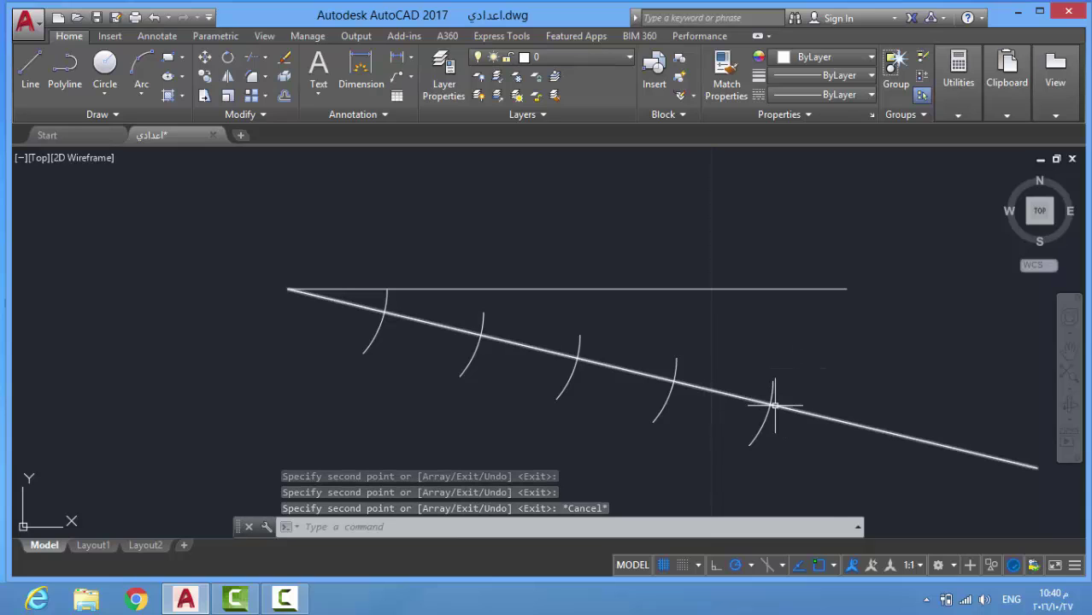
pyautogui.scroll(2, 775, 405)
pyautogui.scroll(-2, 769, 410)
pyautogui.click(30, 69)
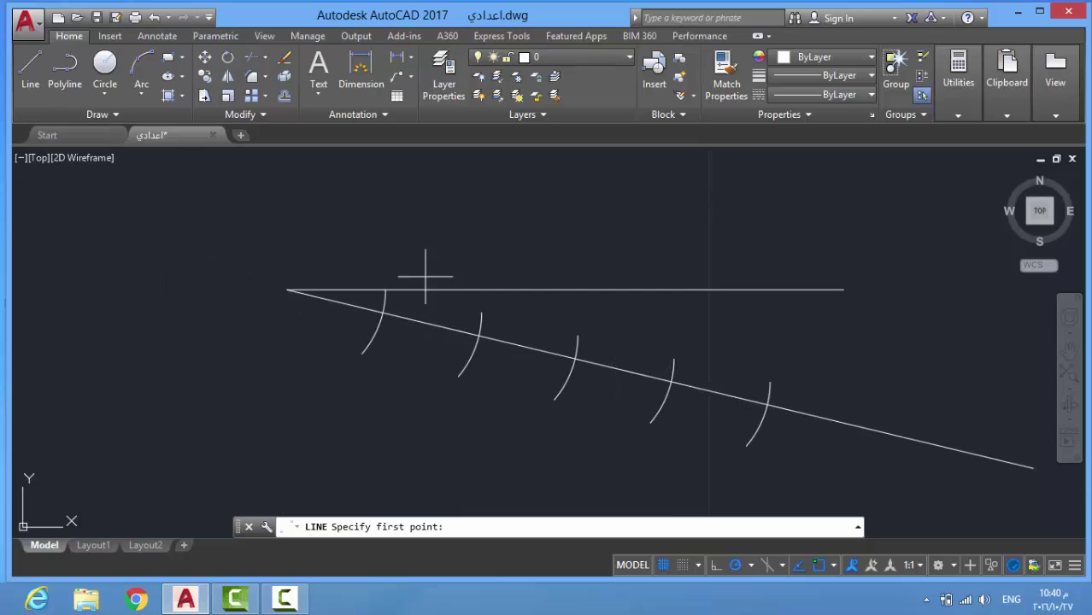
pyautogui.click(769, 404)
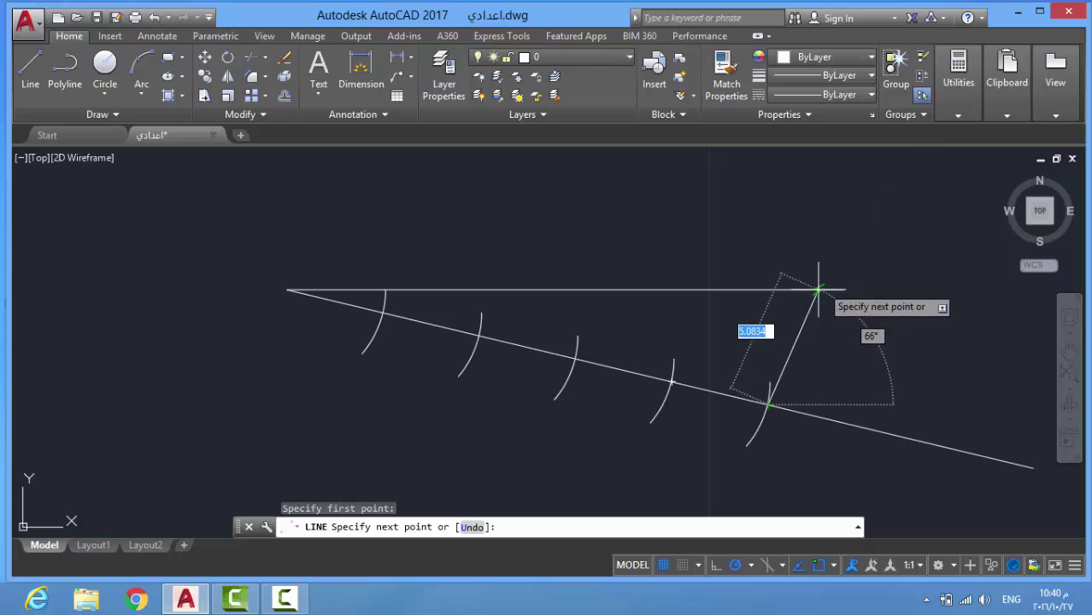
pyautogui.click(843, 290)
pyautogui.press('Return')
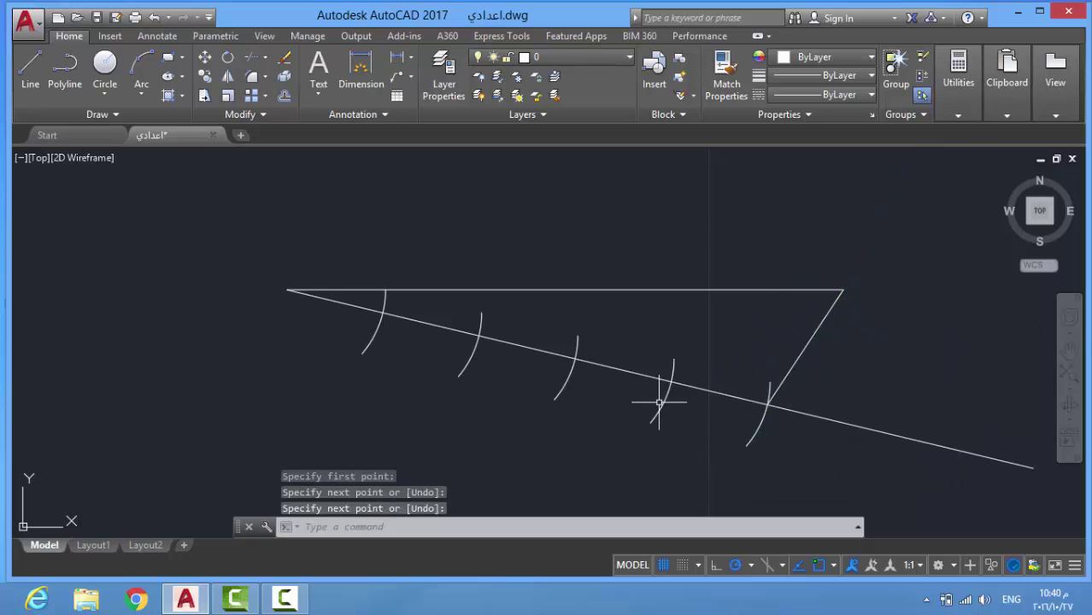
# - Draw lines from the fourth and third arc intersections up to the horizontal line, roughly parallel to the closing line
pyautogui.click(19, 81)
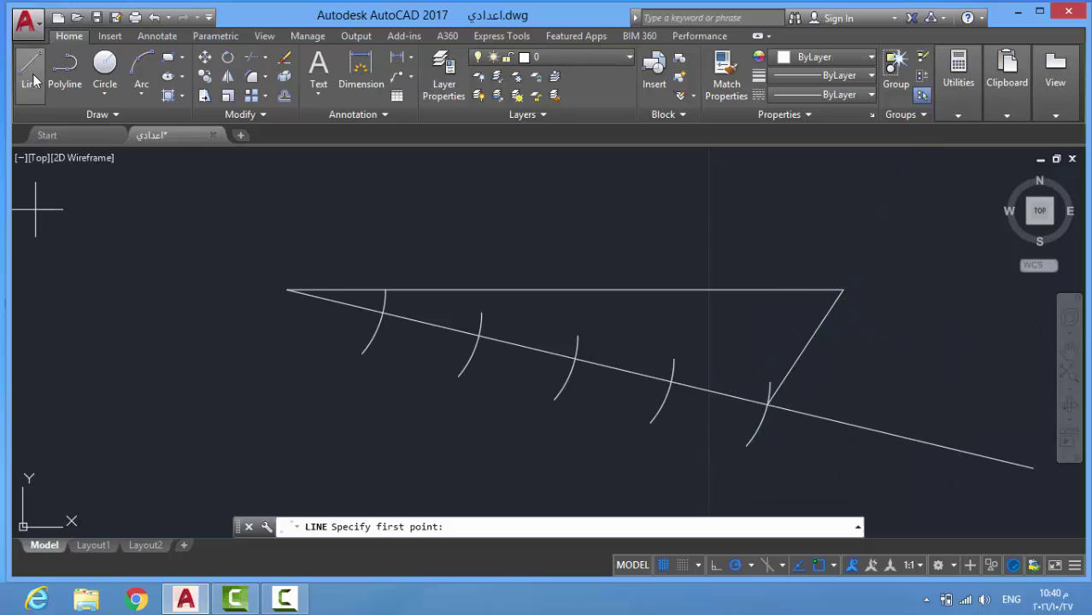
pyautogui.click(672, 382)
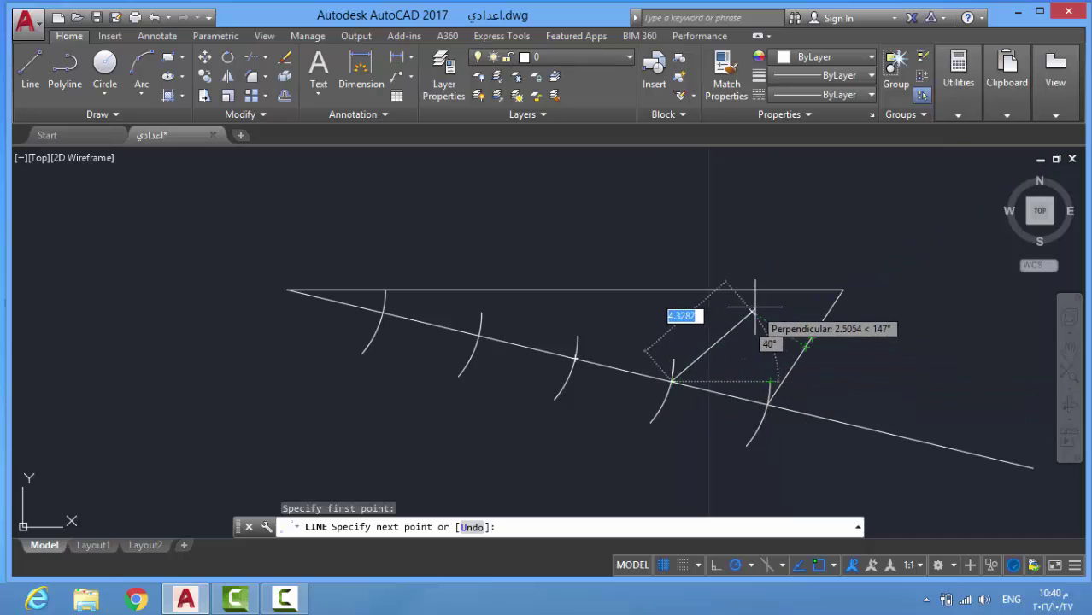
pyautogui.click(736, 290)
pyautogui.press('Return')
pyautogui.press('Return')
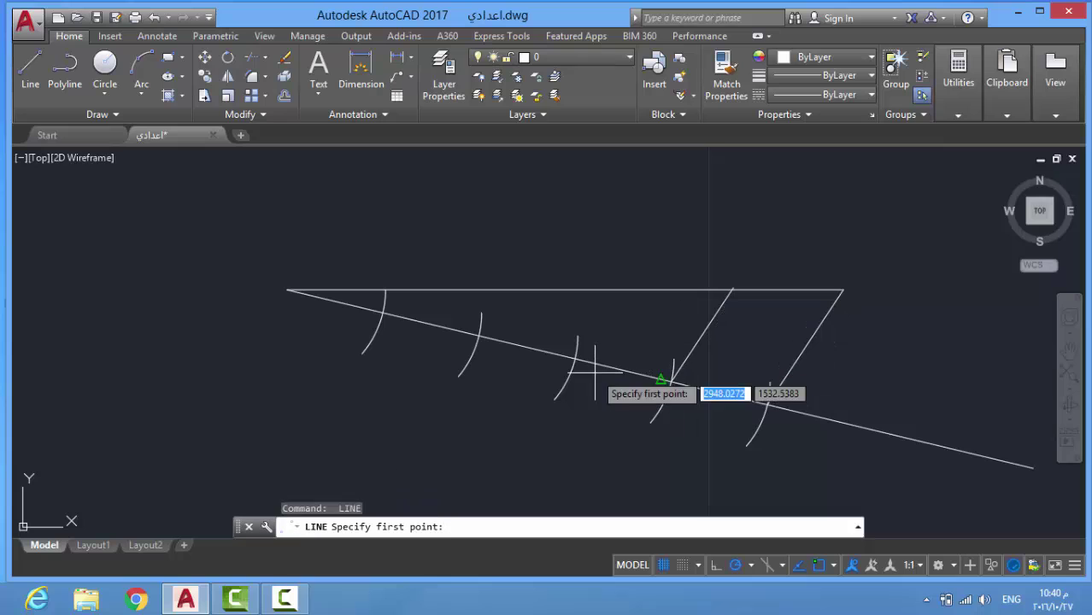
pyautogui.click(576, 359)
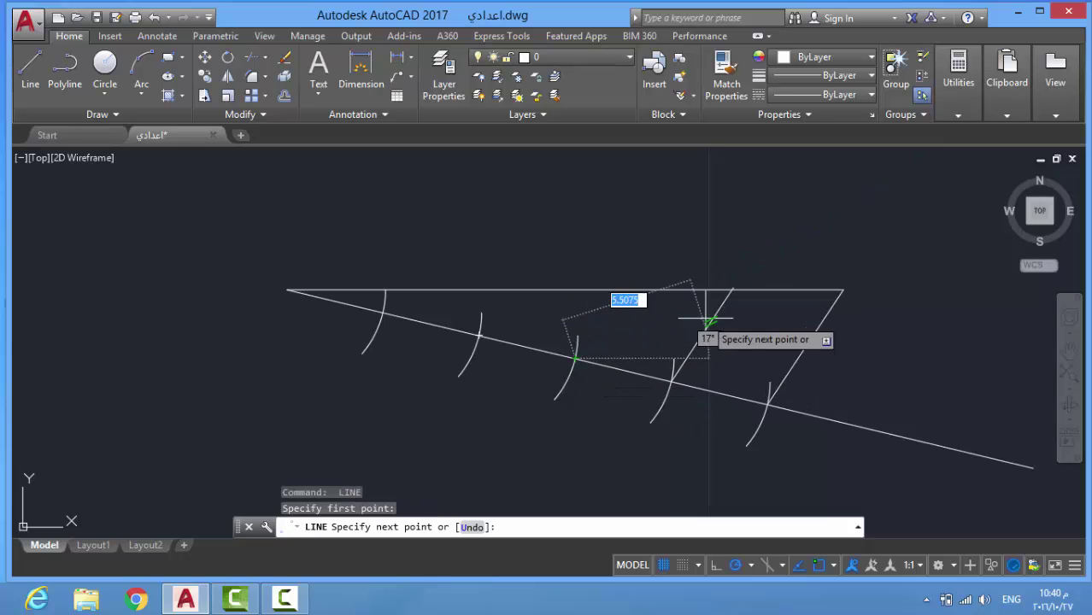
pyautogui.click(615, 291)
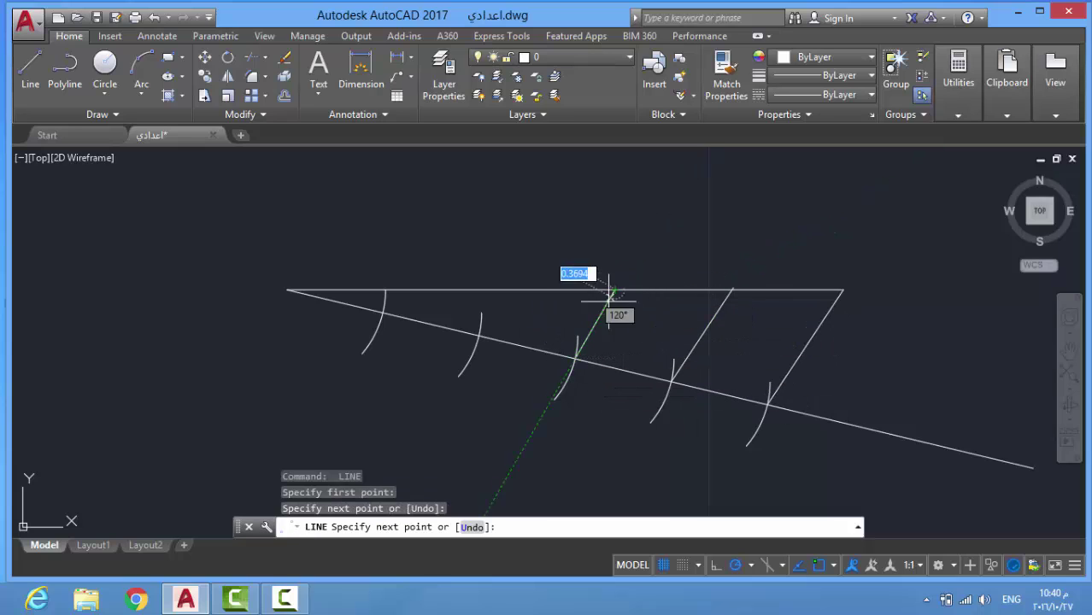
pyautogui.press('Return')
# - Draw lines from the second and first arc intersections up to the horizontal line, roughly parallel to the others
pyautogui.press('Return')
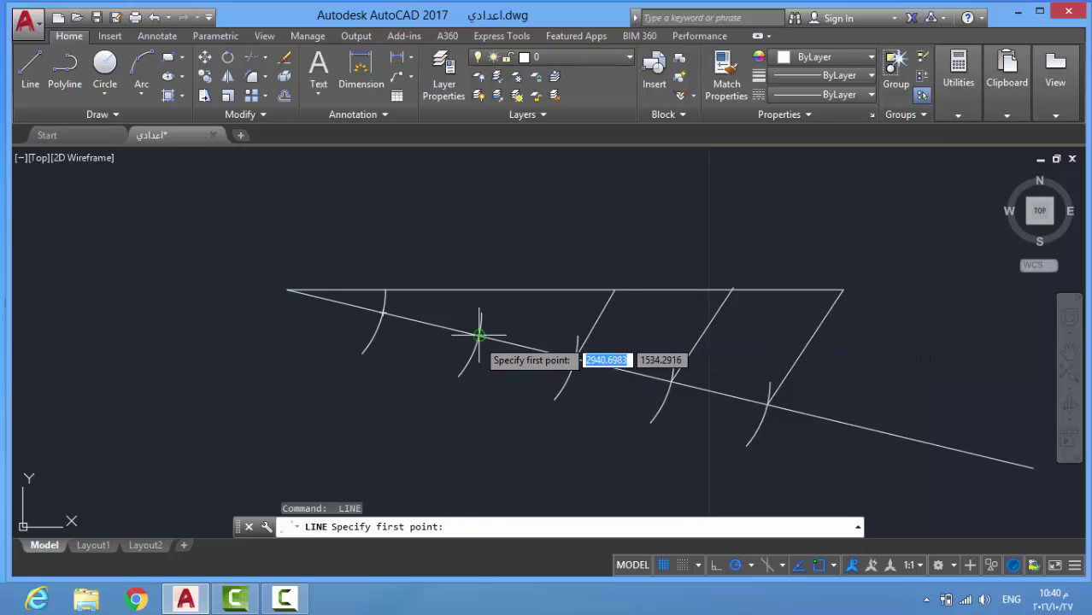
pyautogui.click(479, 335)
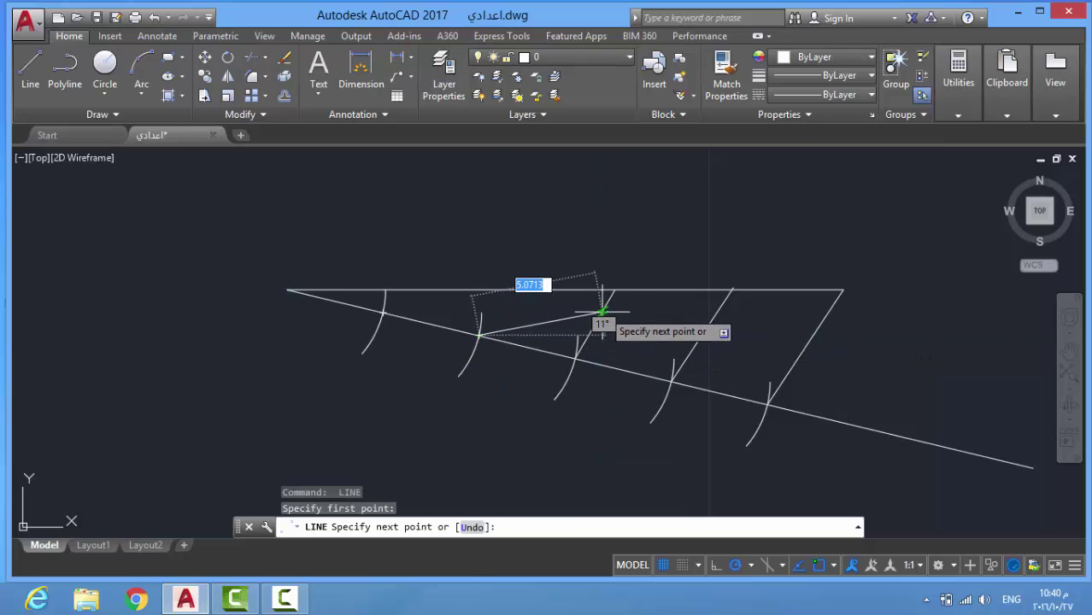
pyautogui.click(505, 291)
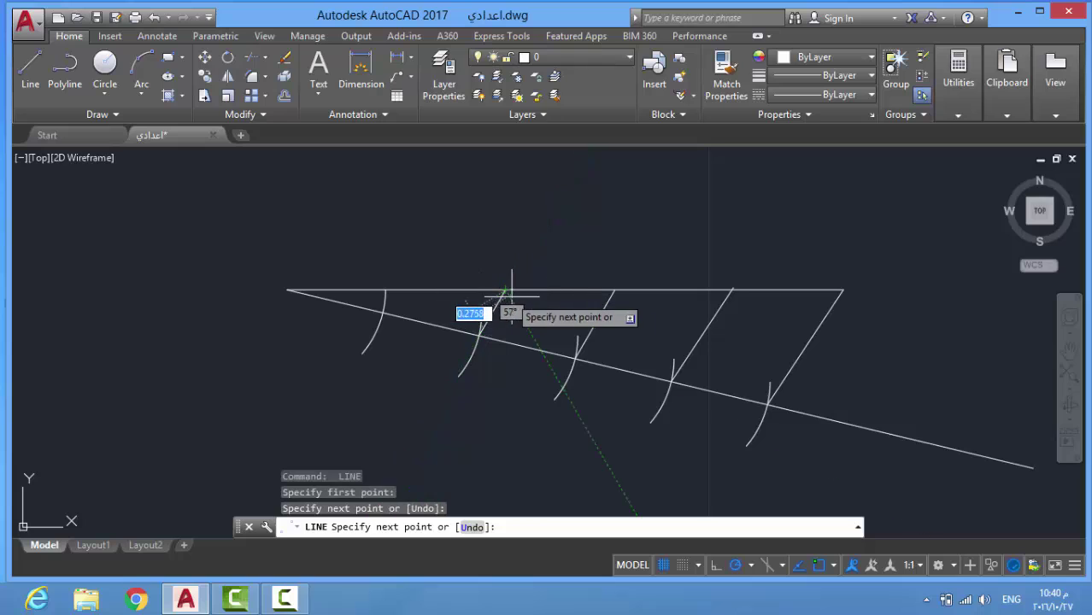
pyautogui.press('Return')
pyautogui.press('Return')
pyautogui.click(383, 312)
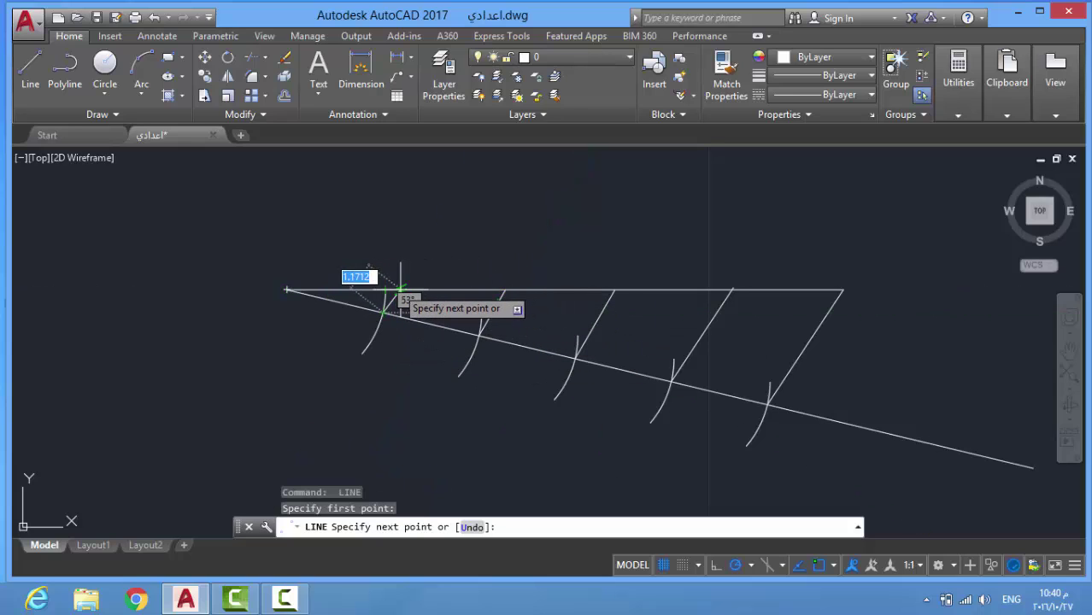
pyautogui.scroll(4, 395, 289)
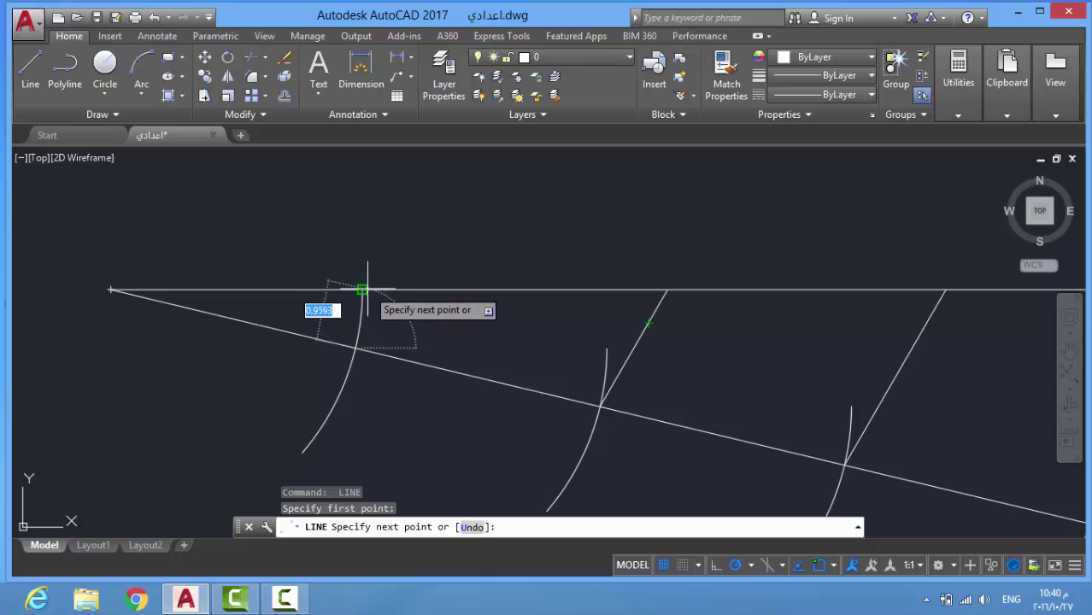
pyautogui.scroll(4, 372, 287)
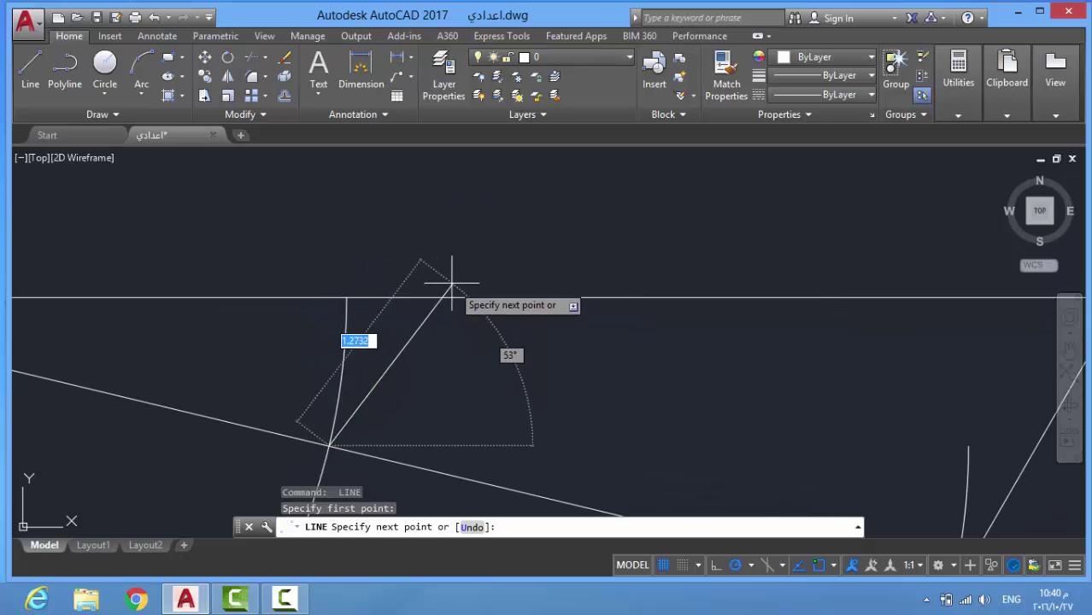
pyautogui.click(415, 298)
pyautogui.press('Return')
# - Examine the divisions that the slanted lines make along the horizontal line
pyautogui.scroll(-2, 783, 328)
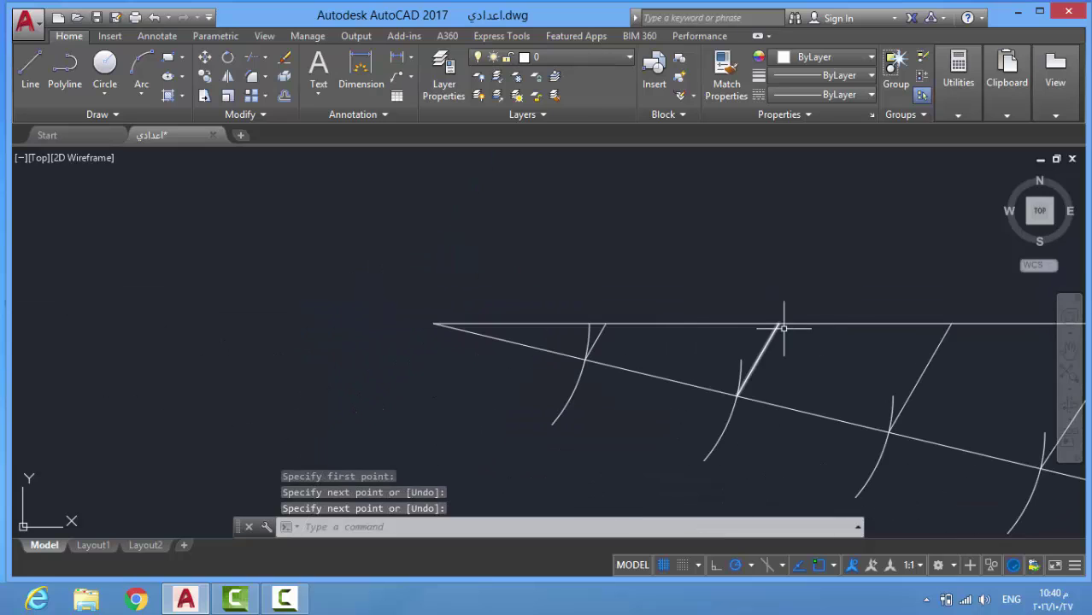
pyautogui.scroll(-3, 670, 356)
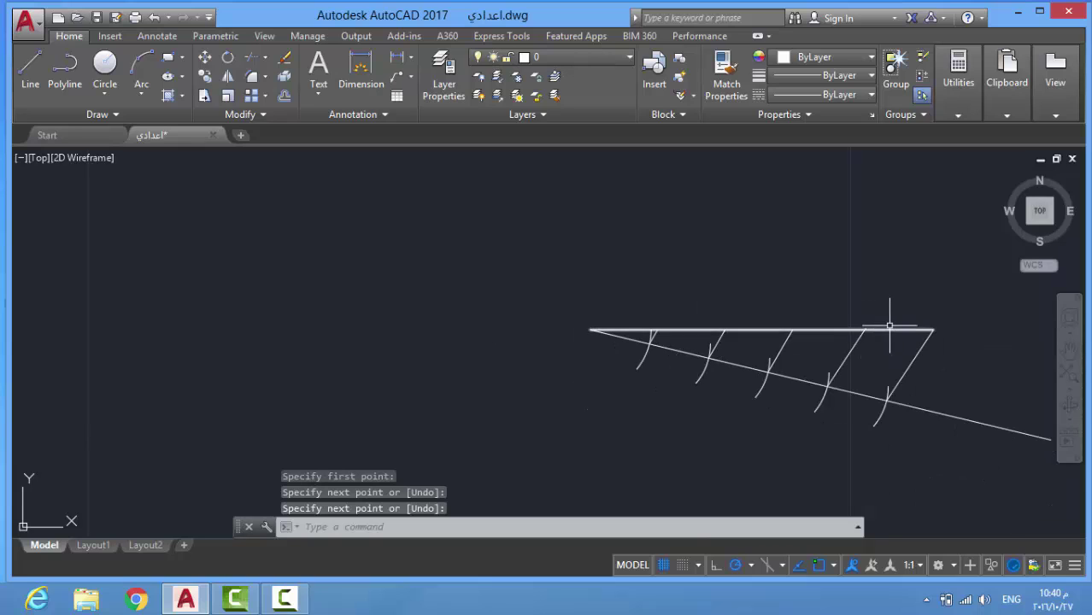
pyautogui.scroll(2, 796, 324)
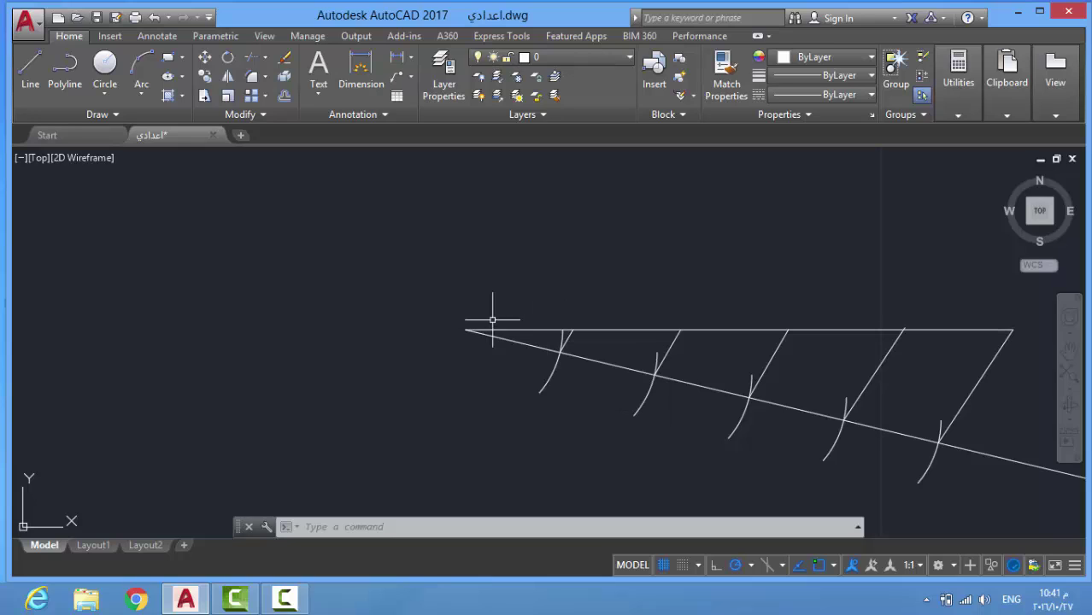
pyautogui.scroll(-2, 649, 310)
pyautogui.scroll(2, 828, 314)
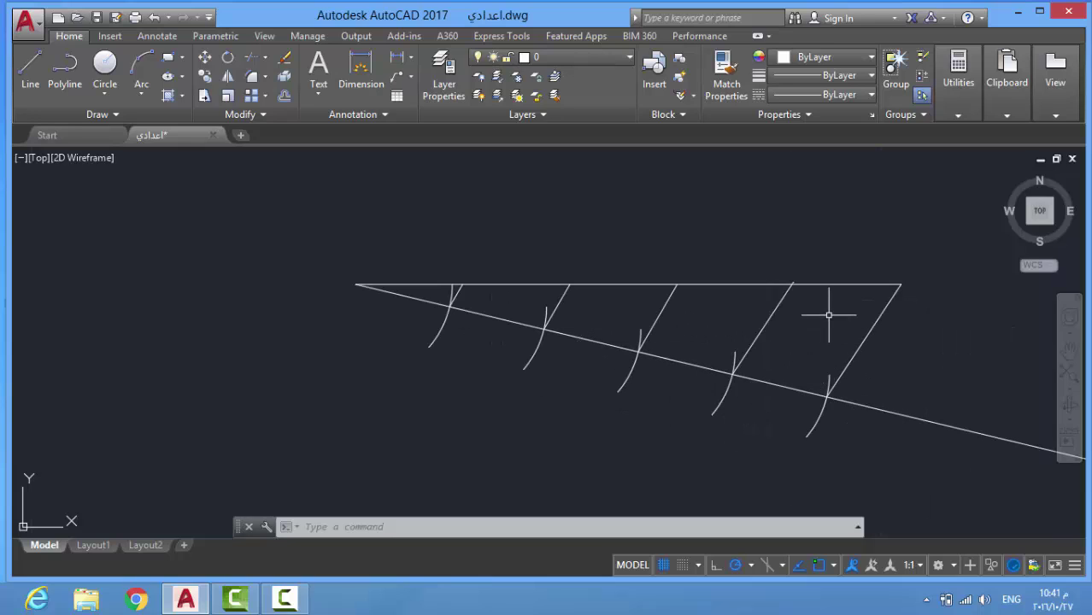
pyautogui.click(834, 268)
pyautogui.scroll(2, 838, 249)
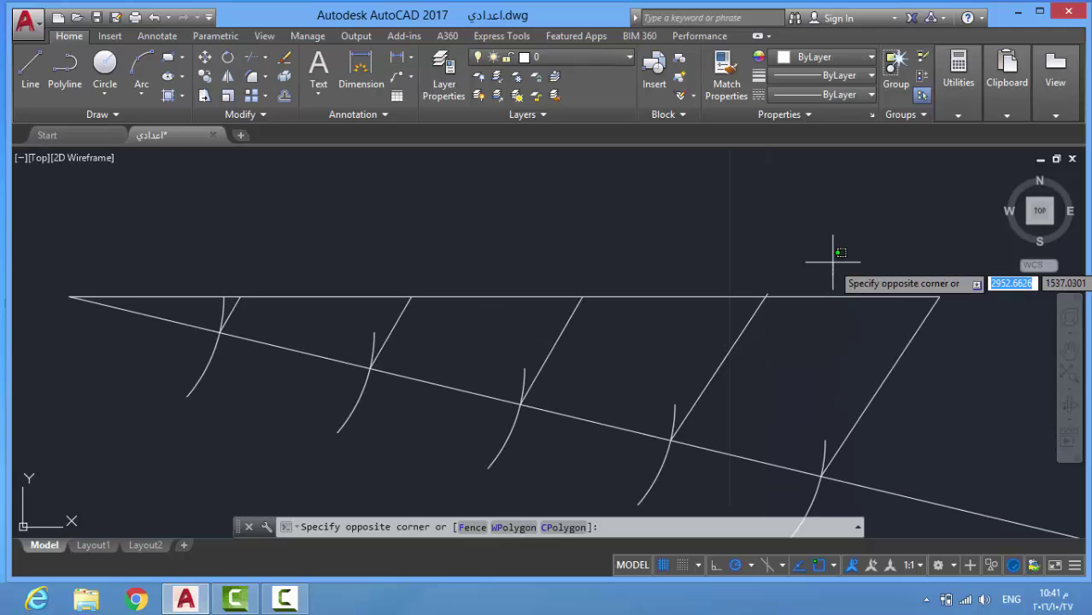
pyautogui.scroll(-6, 726, 308)
pyautogui.press('Escape')
pyautogui.press('Escape')
pyautogui.press('Escape')
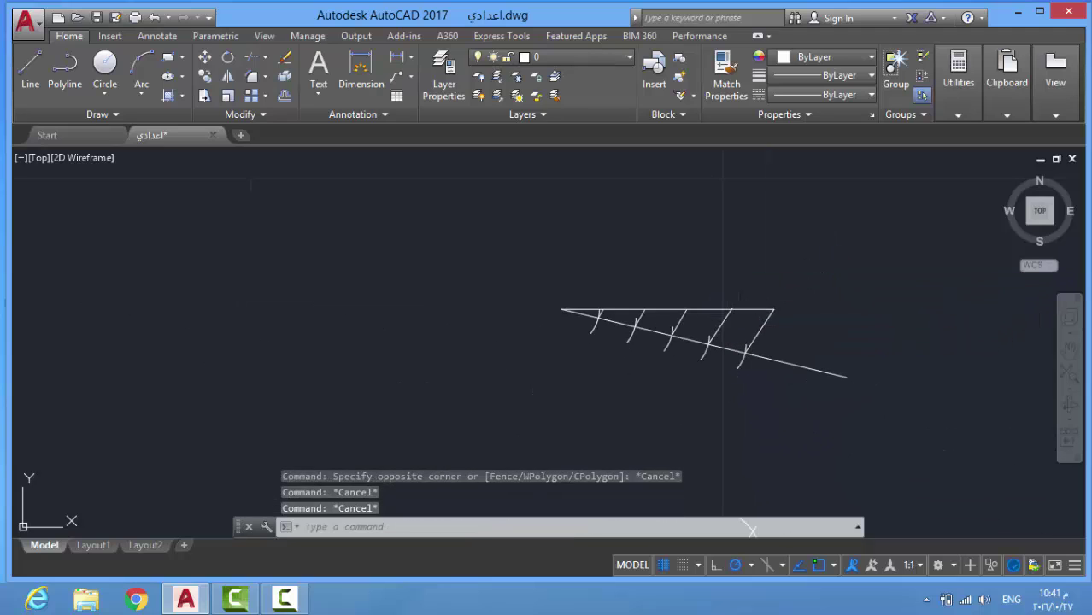
pyautogui.press('Escape')
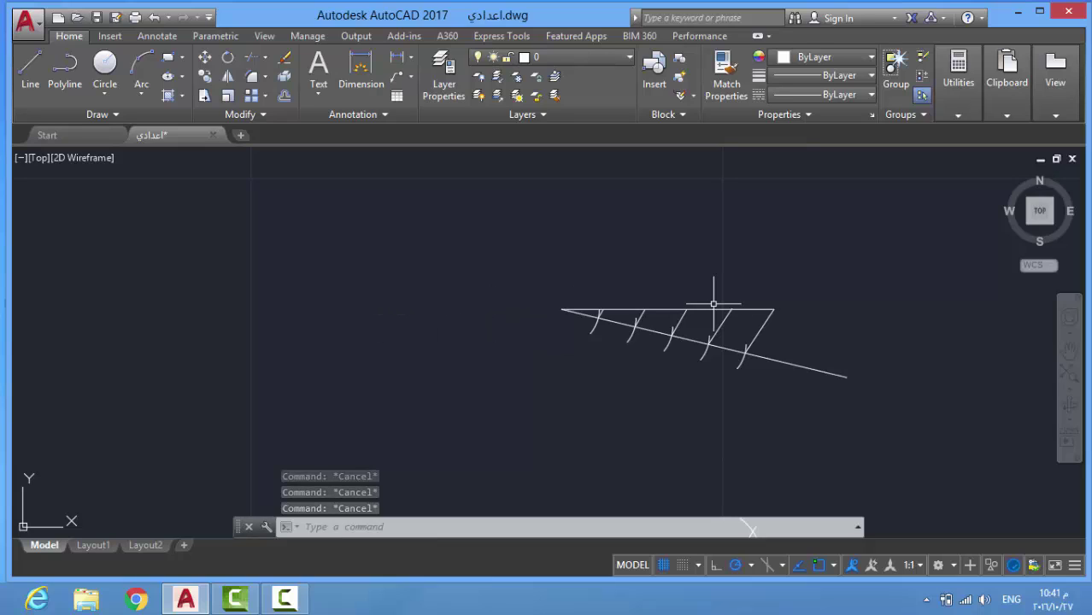
# - Draw a new horizontal line in the empty area left of the divided-line construction
pyautogui.scroll(2, 714, 303)
pyautogui.click(30, 73)
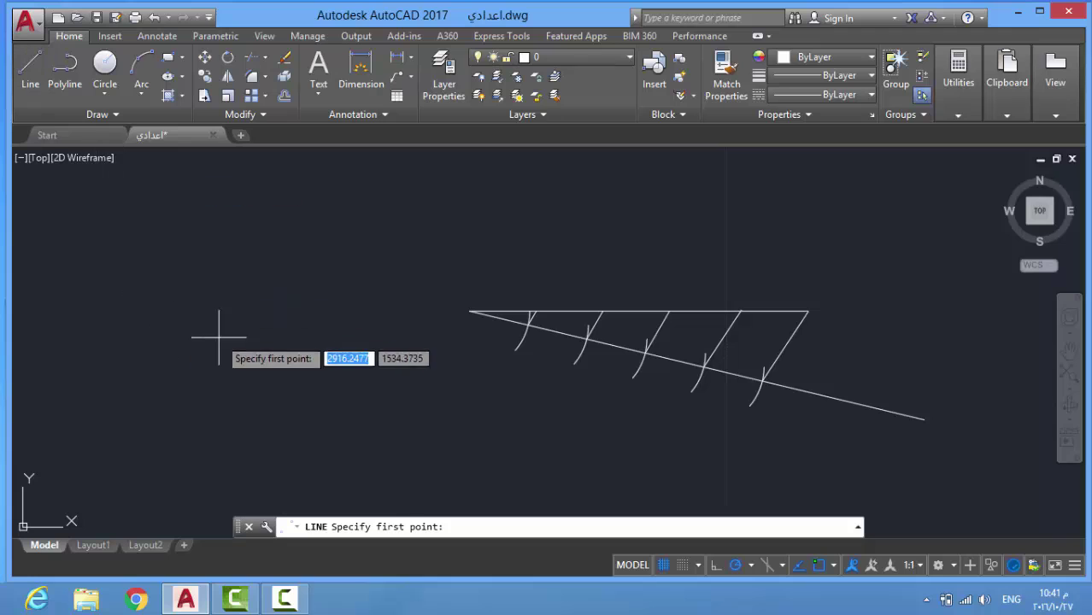
pyautogui.click(313, 358)
pyautogui.click(39, 358)
pyautogui.press('Return')
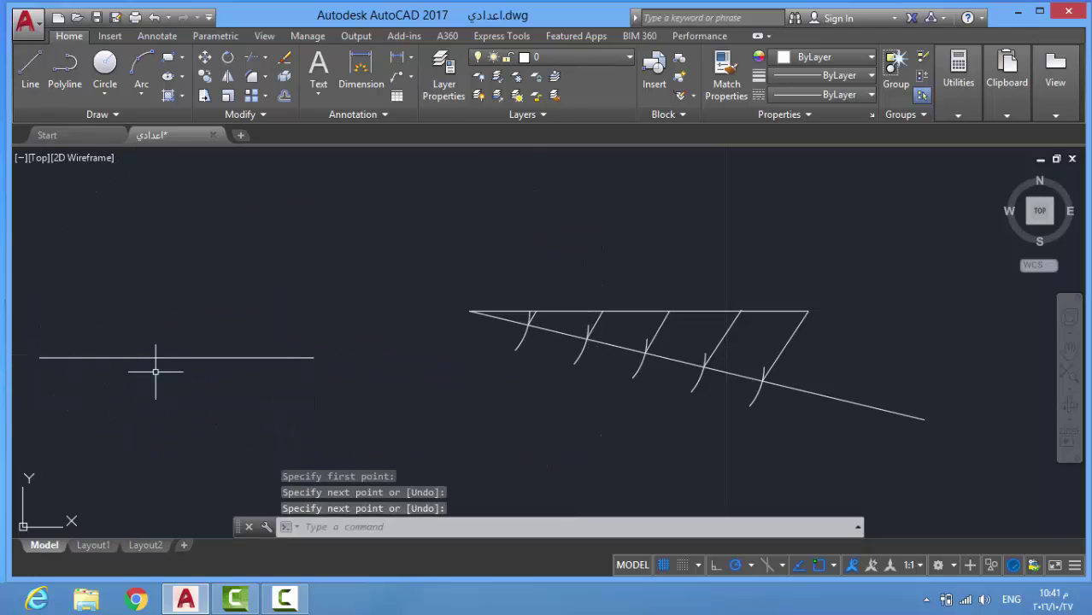
# - Draw a vertical line about 6 units long upward from the midpoint of the new horizontal line
pyautogui.press('Return')
pyautogui.click(30, 73)
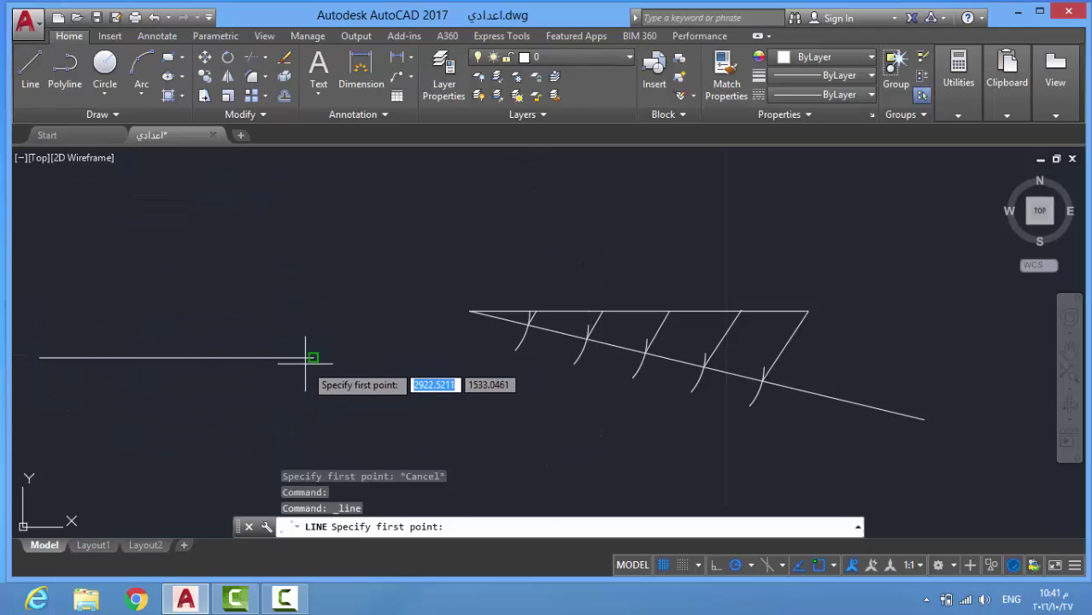
pyautogui.click(176, 358)
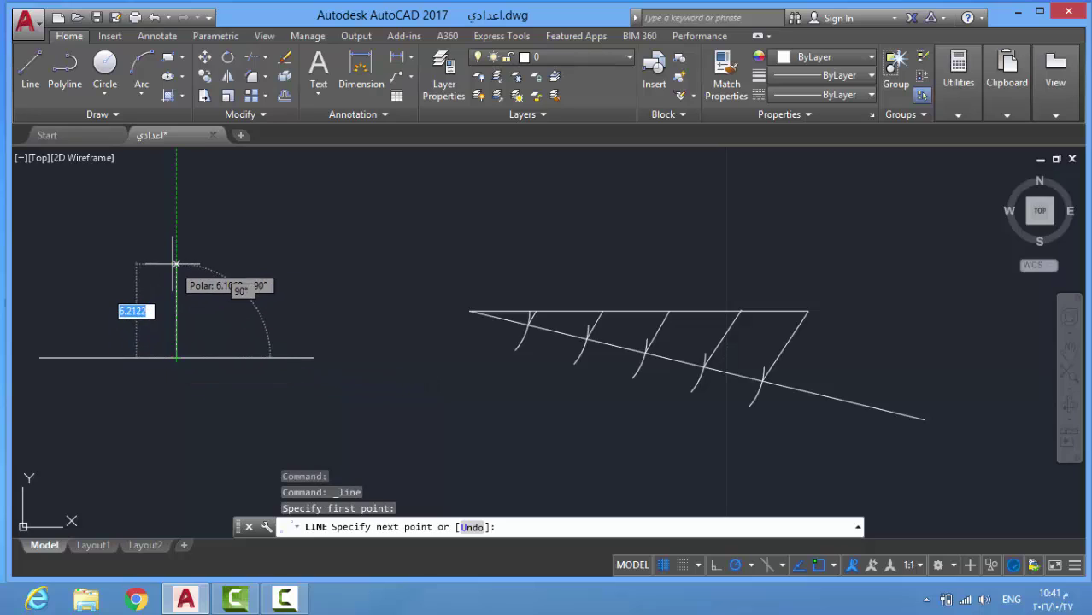
pyautogui.click(176, 264)
pyautogui.press('Return')
pyautogui.click(205, 298)
pyautogui.click(120, 323)
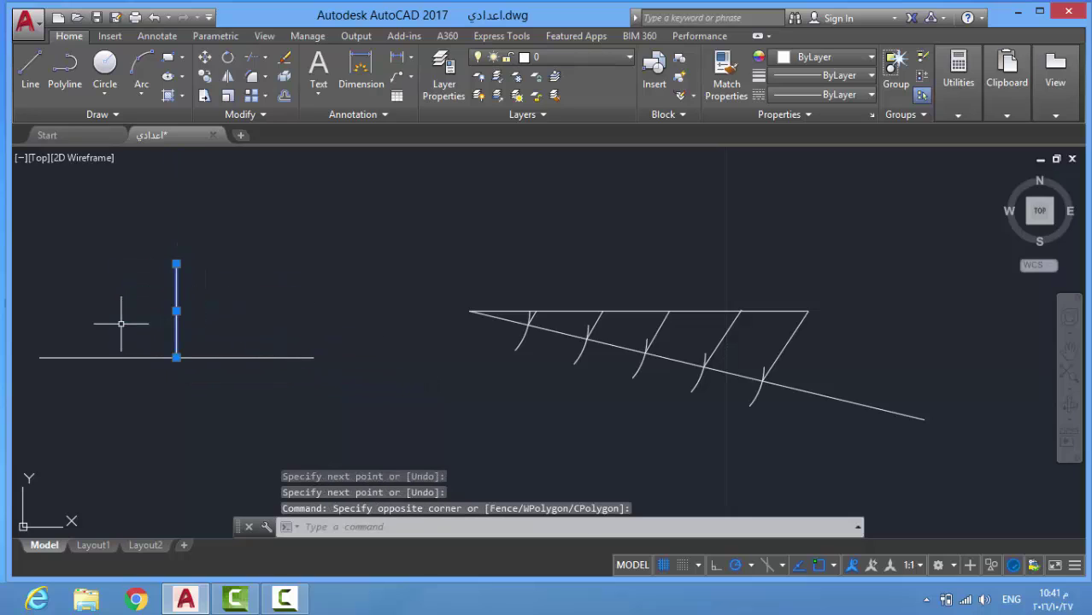
pyautogui.click(231, 344)
pyautogui.press('Escape')
# - Draw a small right-angle mark about 1.9 units wide at the foot of the vertical line, on its right side
pyautogui.click(31, 73)
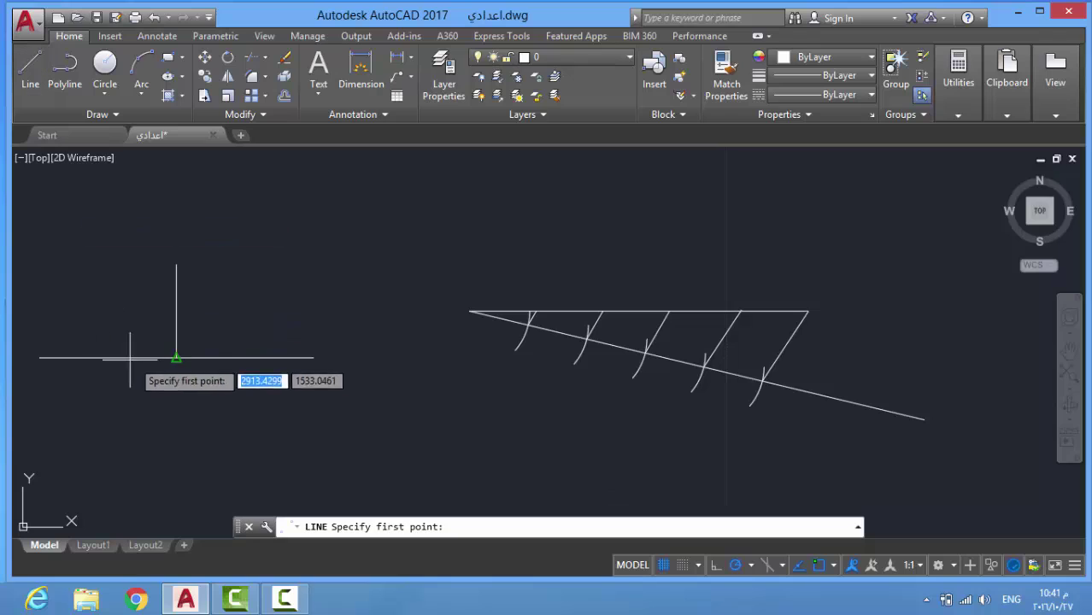
pyautogui.click(176, 358)
pyautogui.click(176, 339)
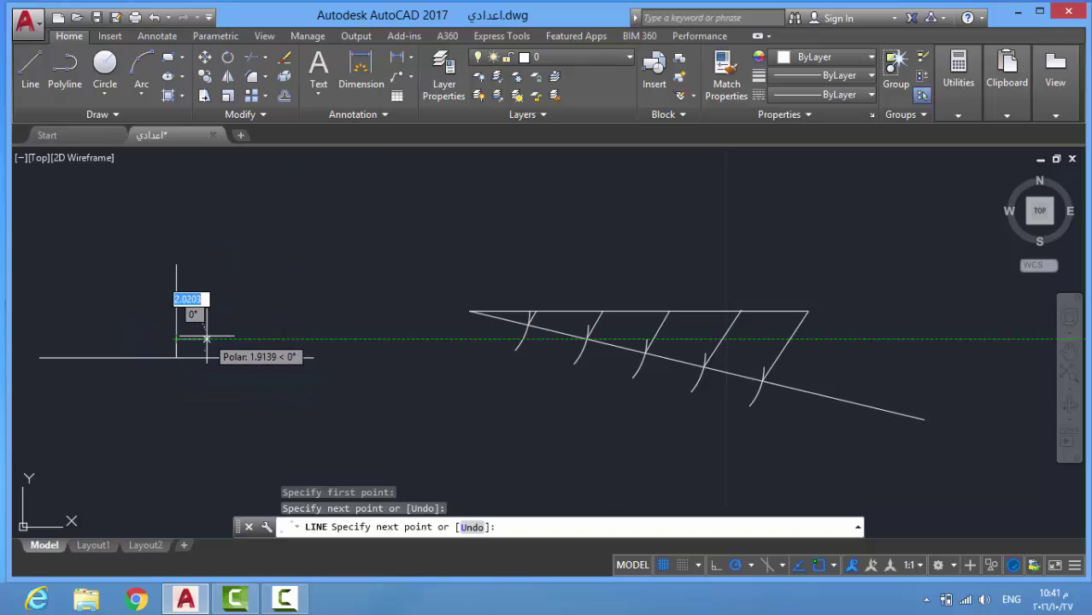
pyautogui.click(207, 339)
pyautogui.click(206, 358)
pyautogui.press('Return')
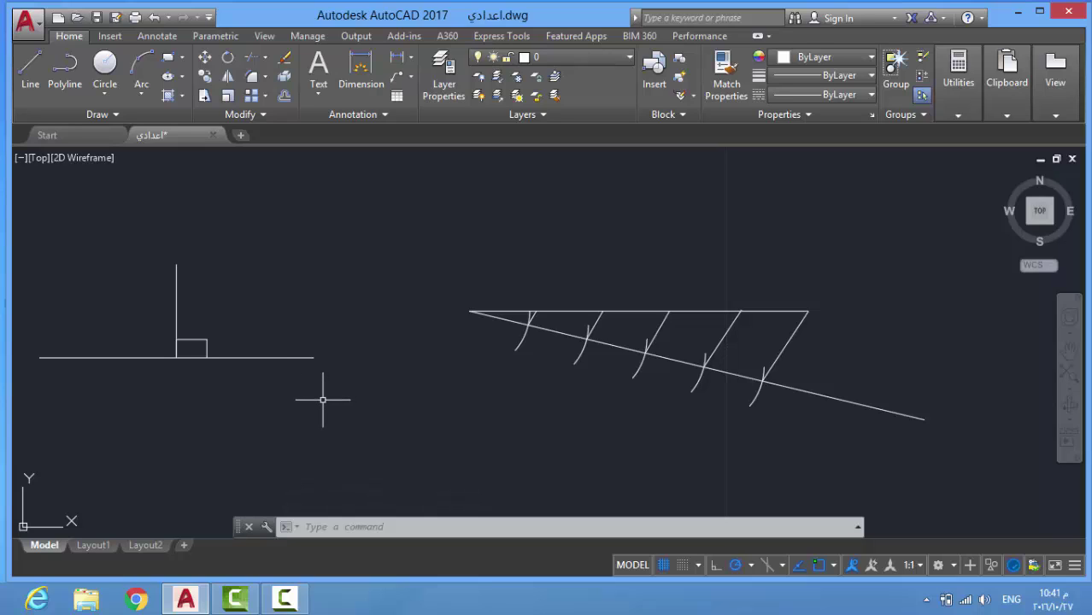
# - Draw a large circle in the empty area to the right of and above the existing constructions
pyautogui.scroll(-8, 322, 398)
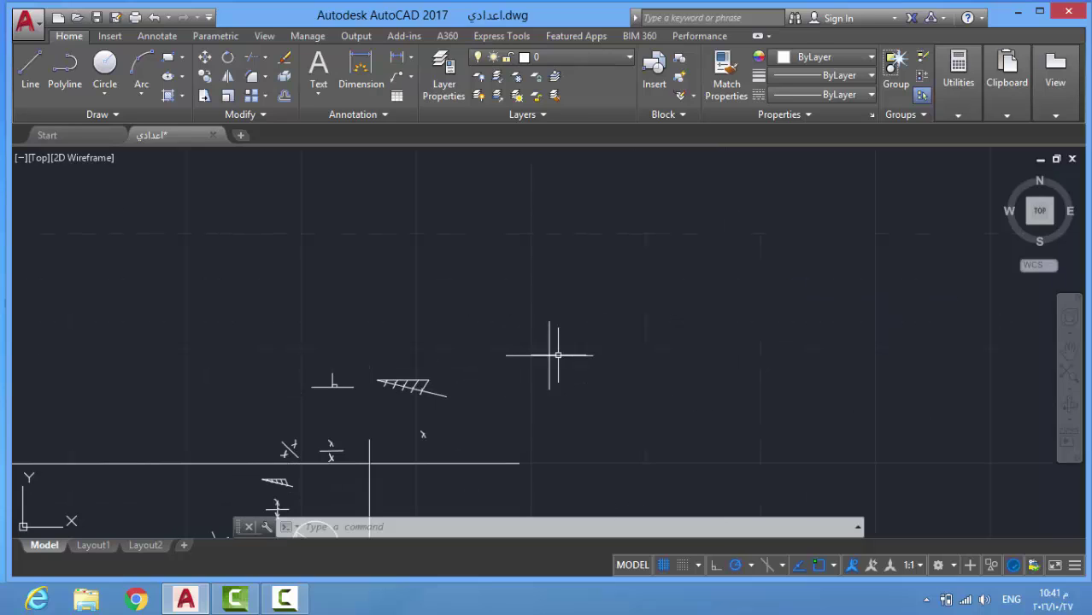
pyautogui.click(698, 254)
pyautogui.click(674, 296)
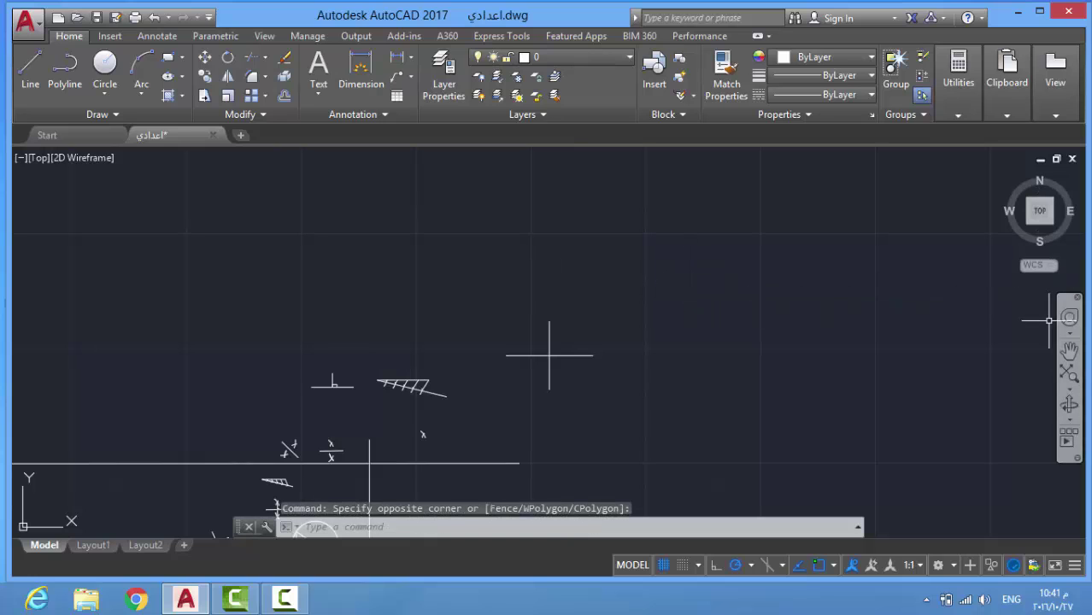
pyautogui.click(1070, 351)
pyautogui.moveTo(722, 329)
pyautogui.mouseDown()
pyautogui.moveTo(658, 378)
pyautogui.moveTo(444, 428)
pyautogui.mouseUp()
pyautogui.click(105, 75)
pyautogui.click(632, 331)
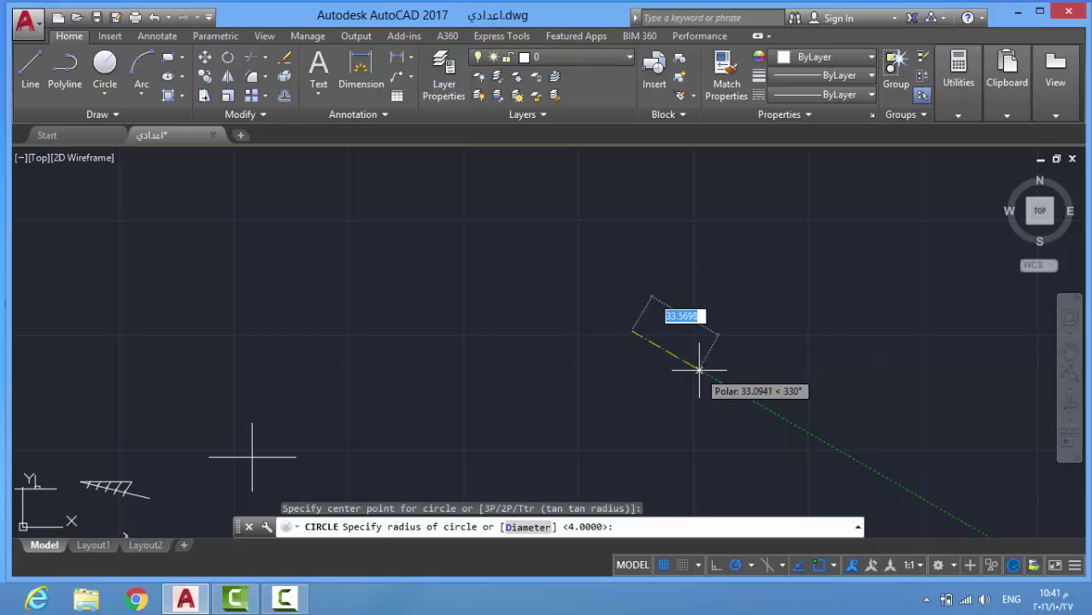
pyautogui.click(739, 331)
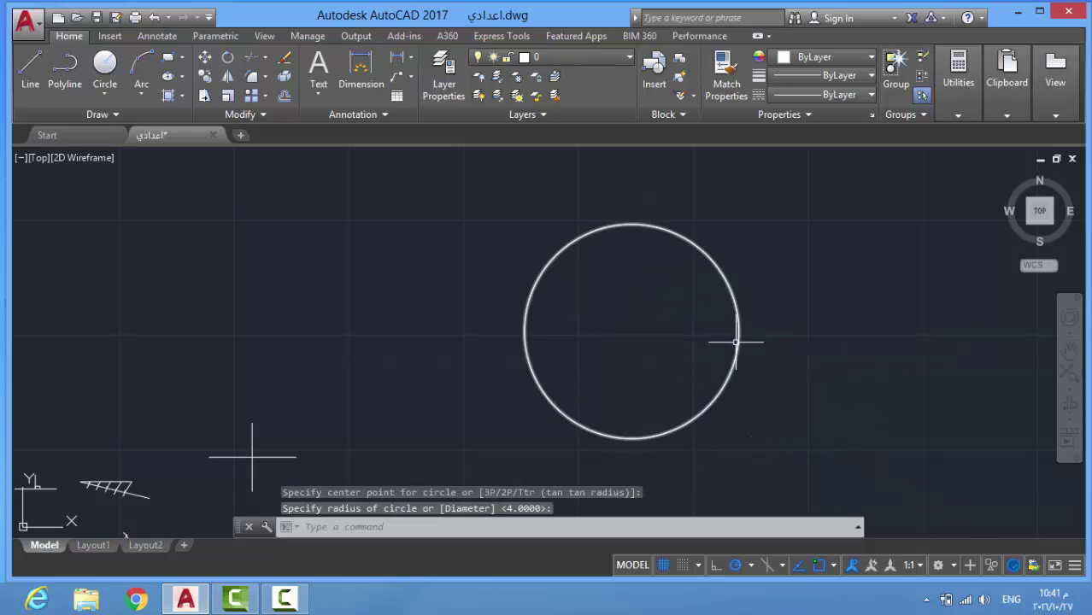
pyautogui.click(29, 70)
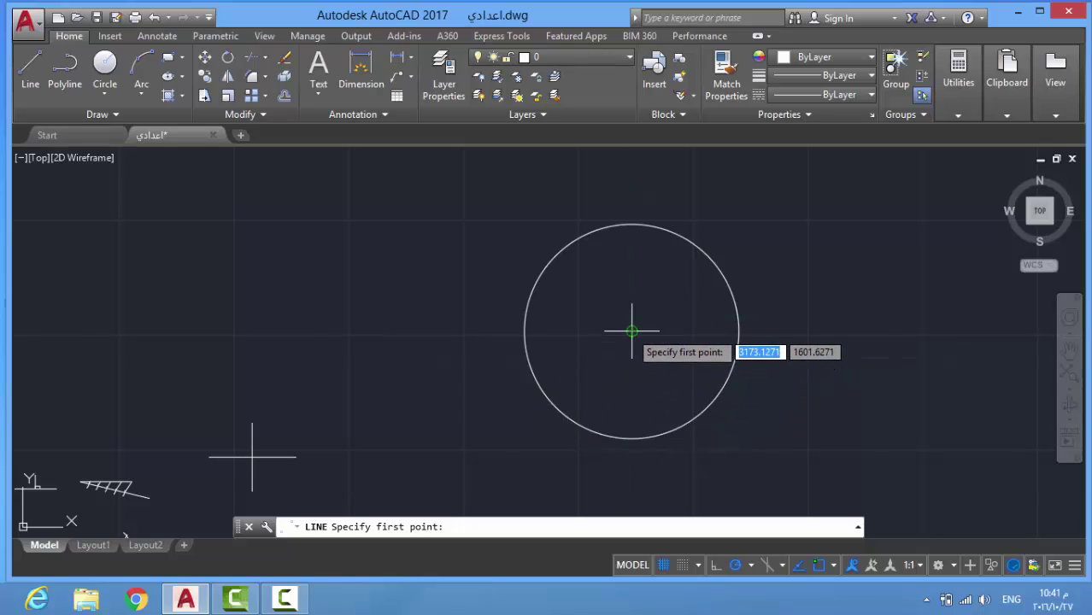
pyautogui.click(524, 332)
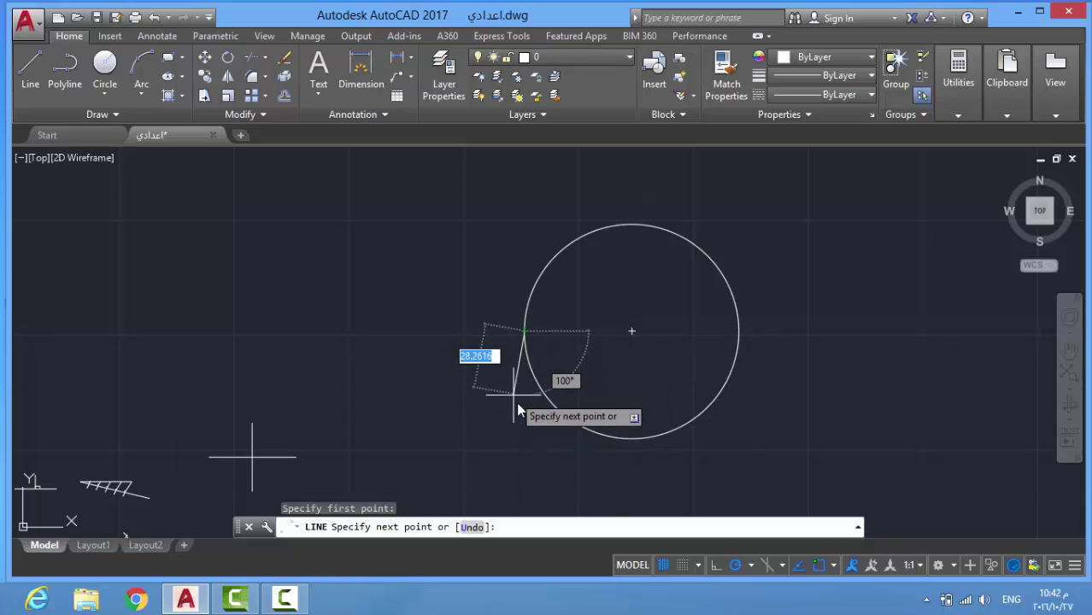
pyautogui.press('F1')
pyautogui.click(933, 82)
pyautogui.press('Escape')
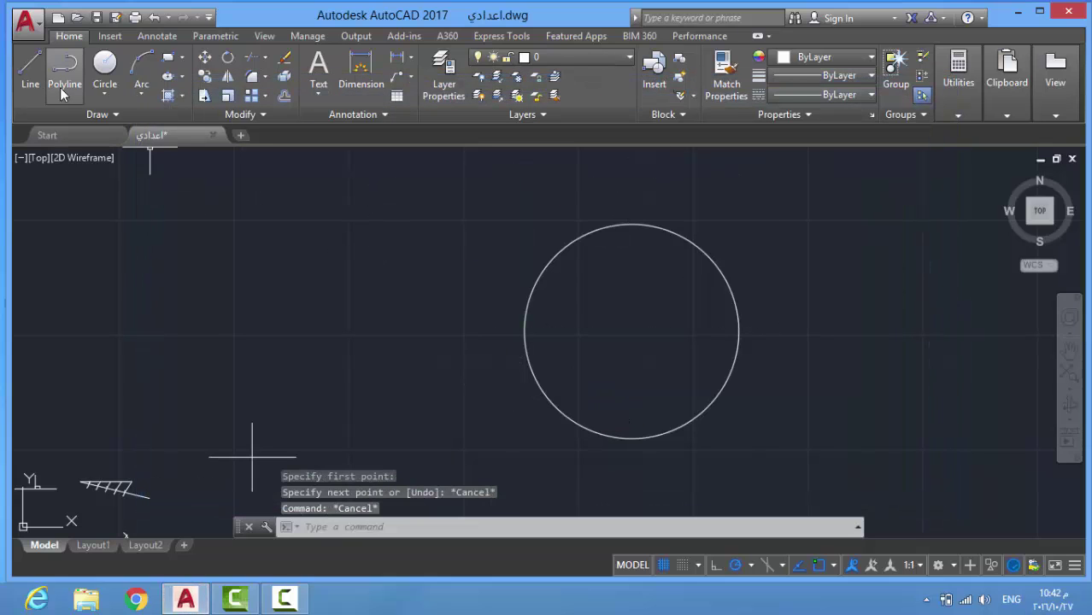
# - Draw a horizontal line about 40 units long across the lower-left part of the circle
pyautogui.click(30, 72)
pyautogui.click(521, 422)
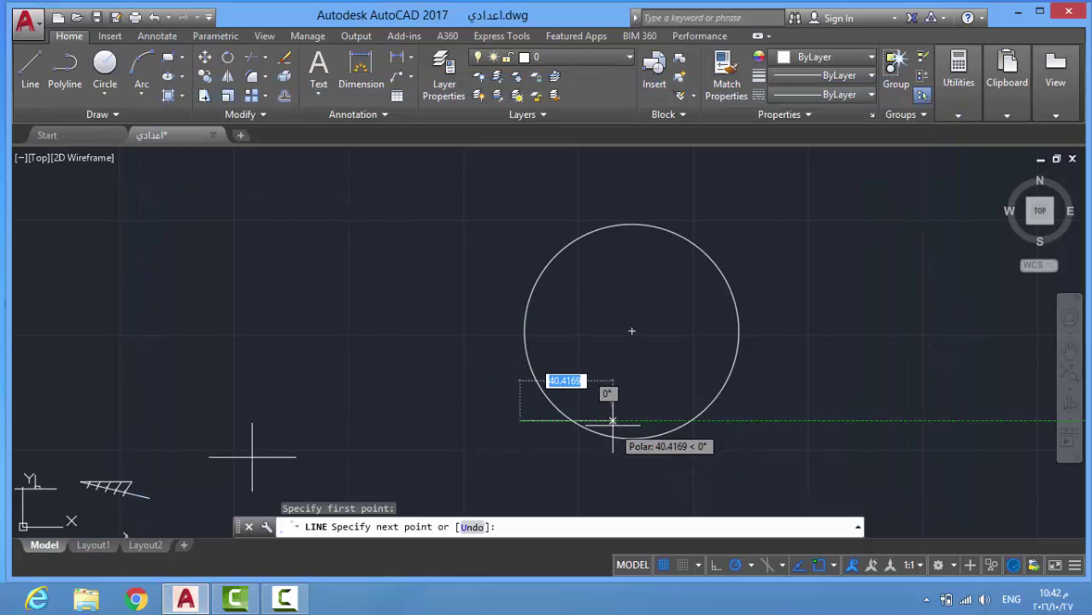
pyautogui.click(611, 425)
pyautogui.press('Return')
pyautogui.click(540, 434)
pyautogui.click(529, 419)
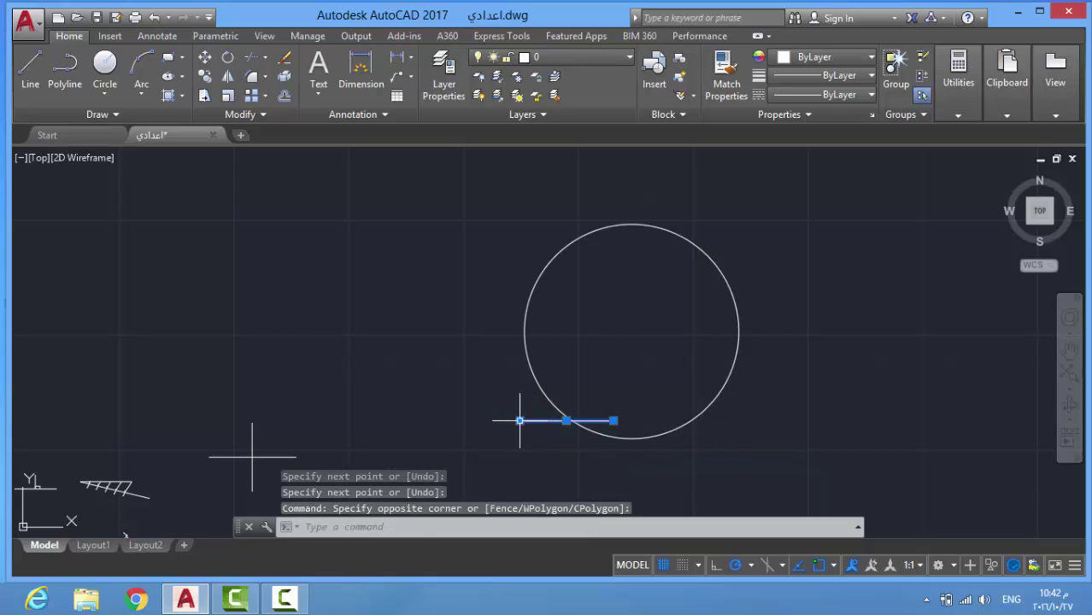
pyautogui.press('Escape')
pyautogui.press('Escape')
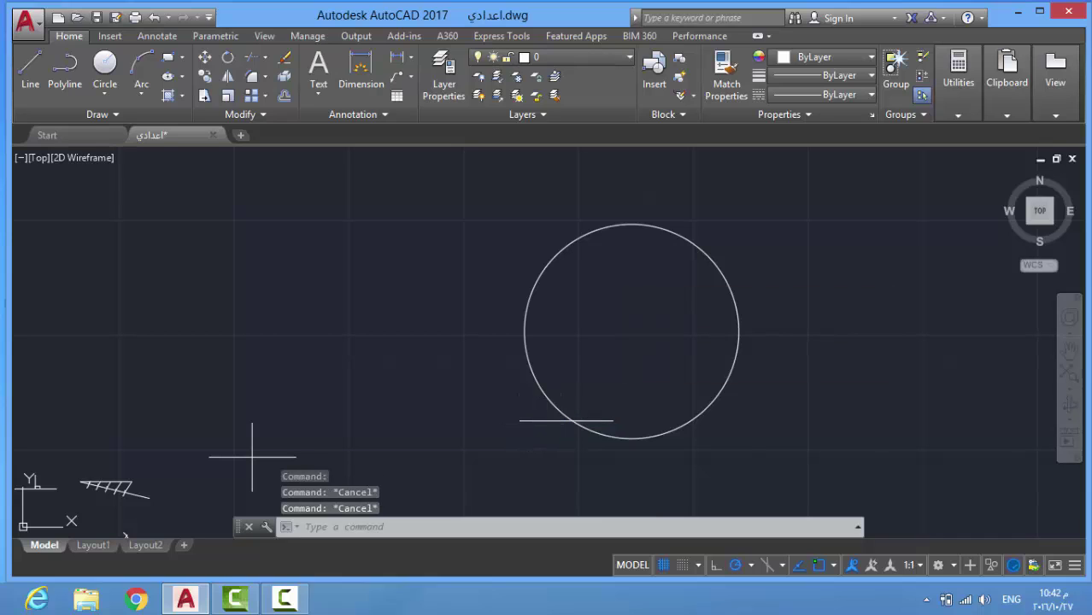
# - Stretch both ends of the horizontal line onto the circle so that it forms a horizontal chord
pyautogui.click(523, 420)
pyautogui.click(519, 420)
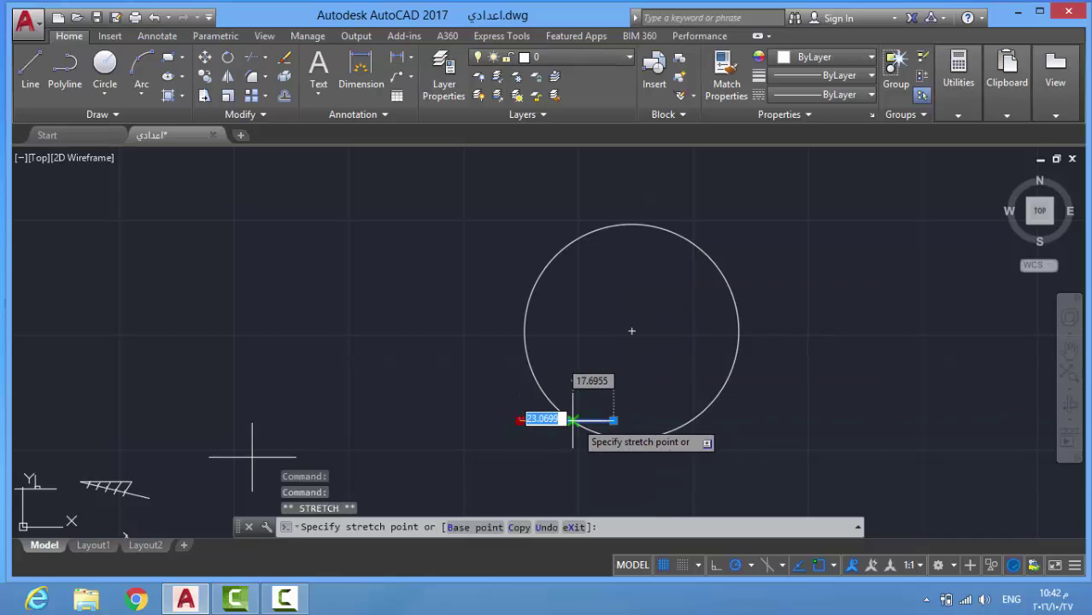
pyautogui.click(572, 420)
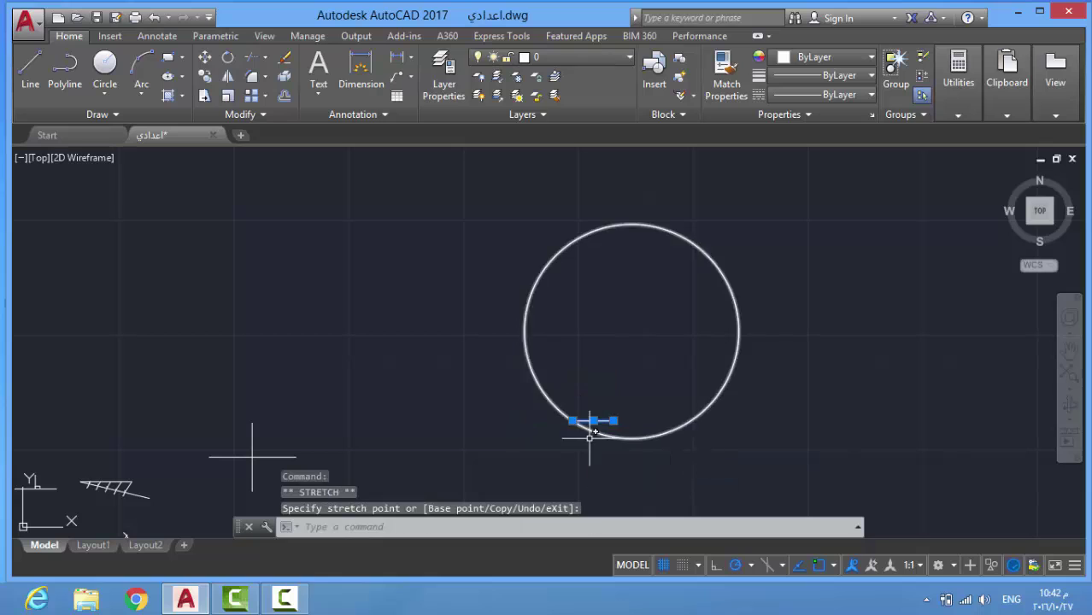
pyautogui.scroll(4, 633, 410)
pyautogui.press('Escape')
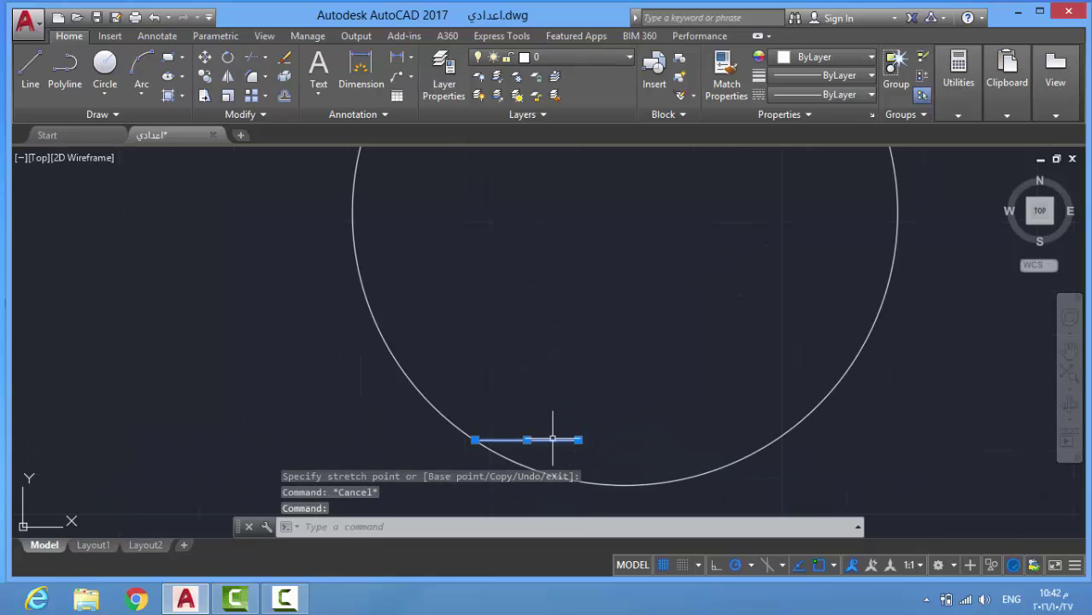
pyautogui.click(578, 440)
pyautogui.click(771, 440)
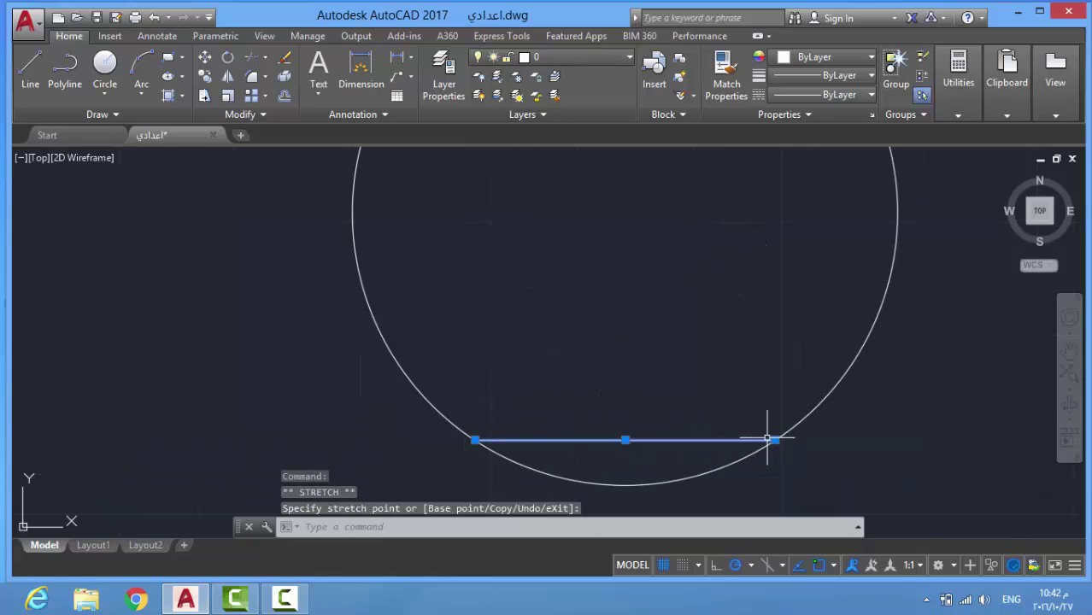
pyautogui.press('Escape')
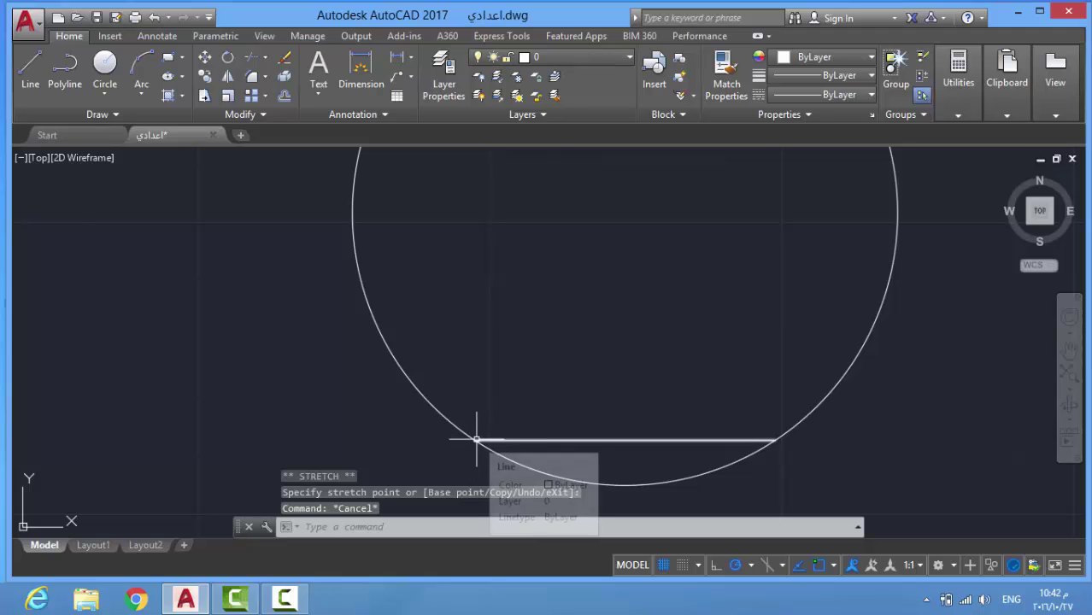
# - Draw connected lines from the chord's right end through the circle's centre to the opposite side, and down to the chord's left end
pyautogui.scroll(-4, 442, 385)
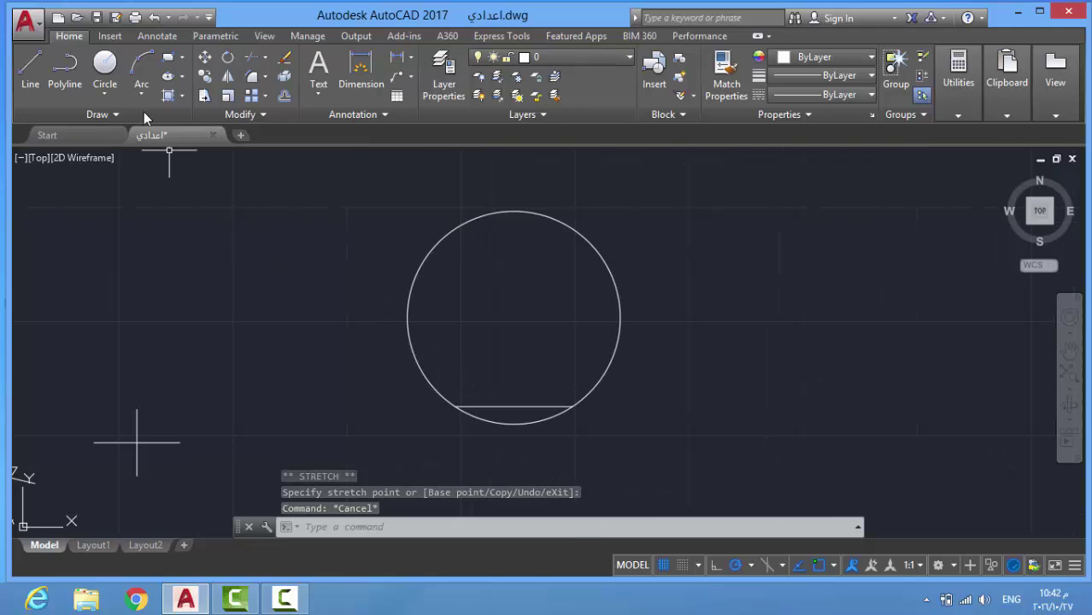
pyautogui.click(30, 68)
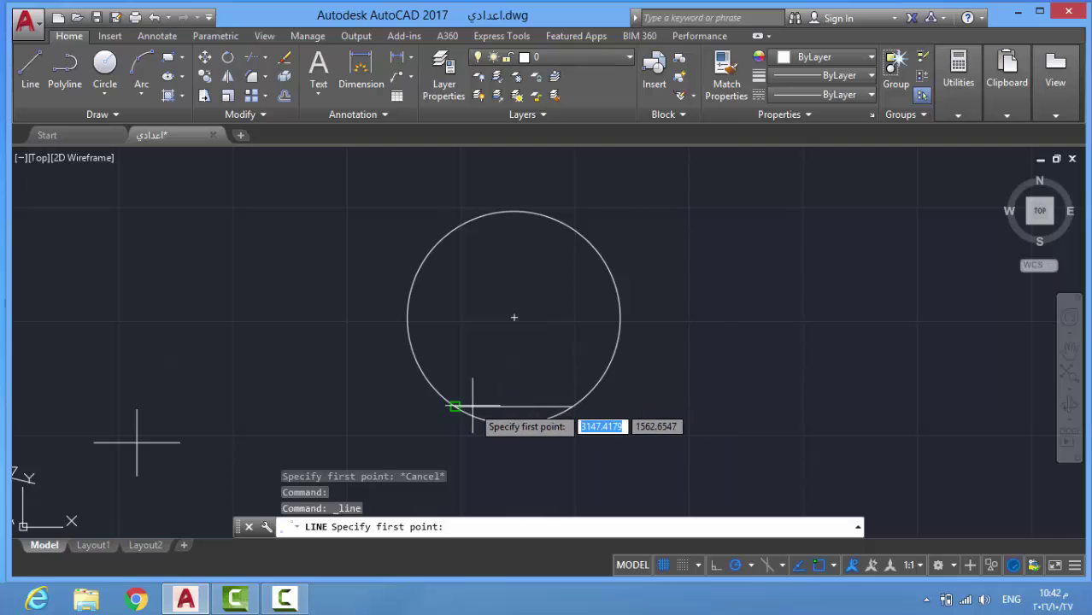
pyautogui.click(571, 407)
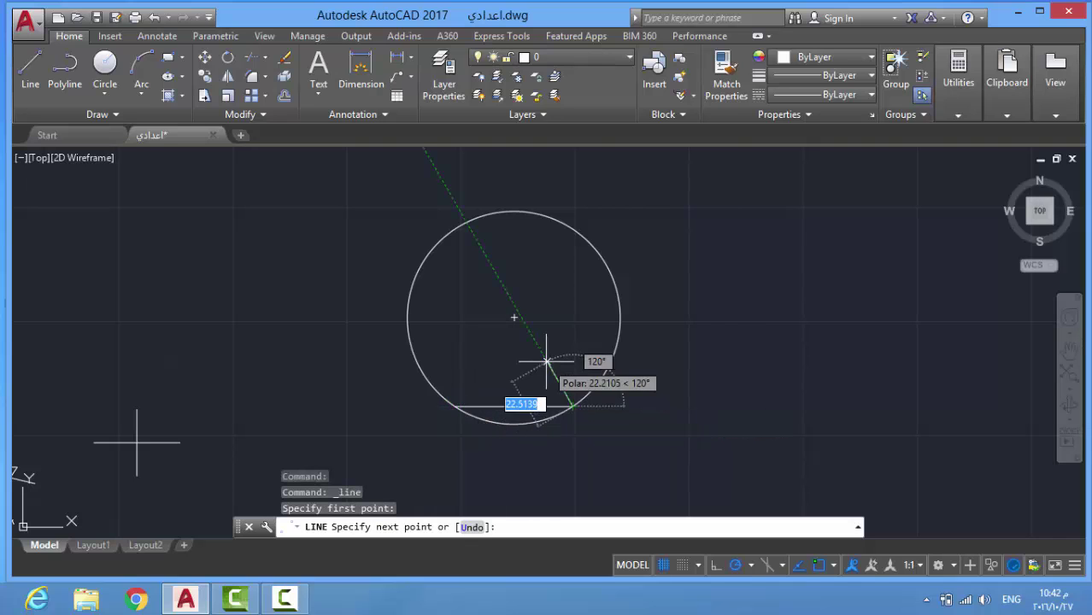
pyautogui.click(513, 317)
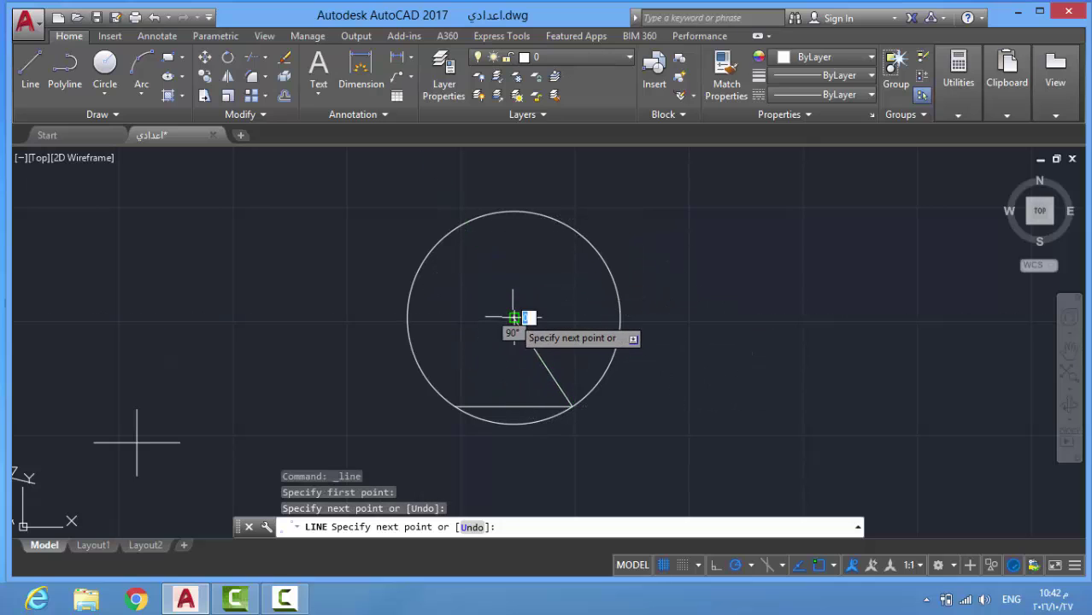
pyautogui.click(462, 225)
pyautogui.click(457, 405)
pyautogui.press('Escape')
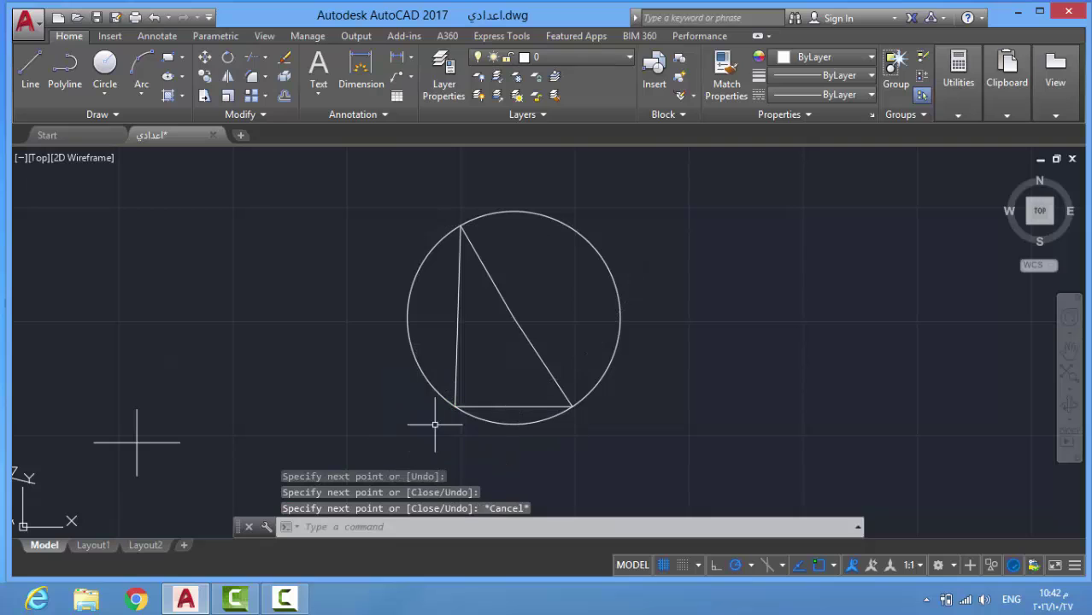
# - Draw a small right-angle mark in the lower-left corner of the triangle inside the circle
pyautogui.click(40, 77)
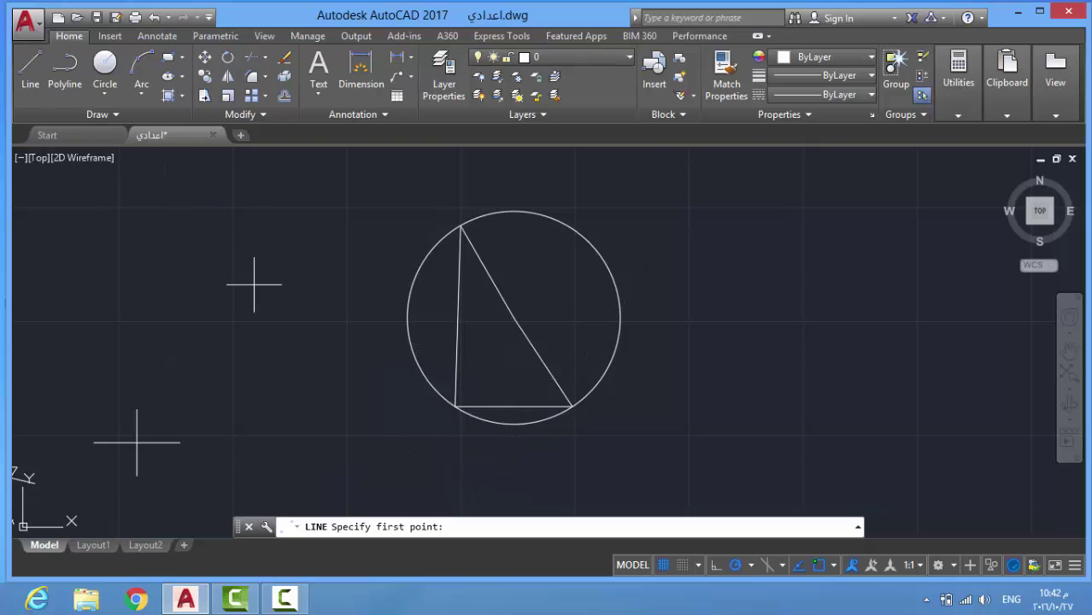
pyautogui.click(455, 406)
pyautogui.click(570, 407)
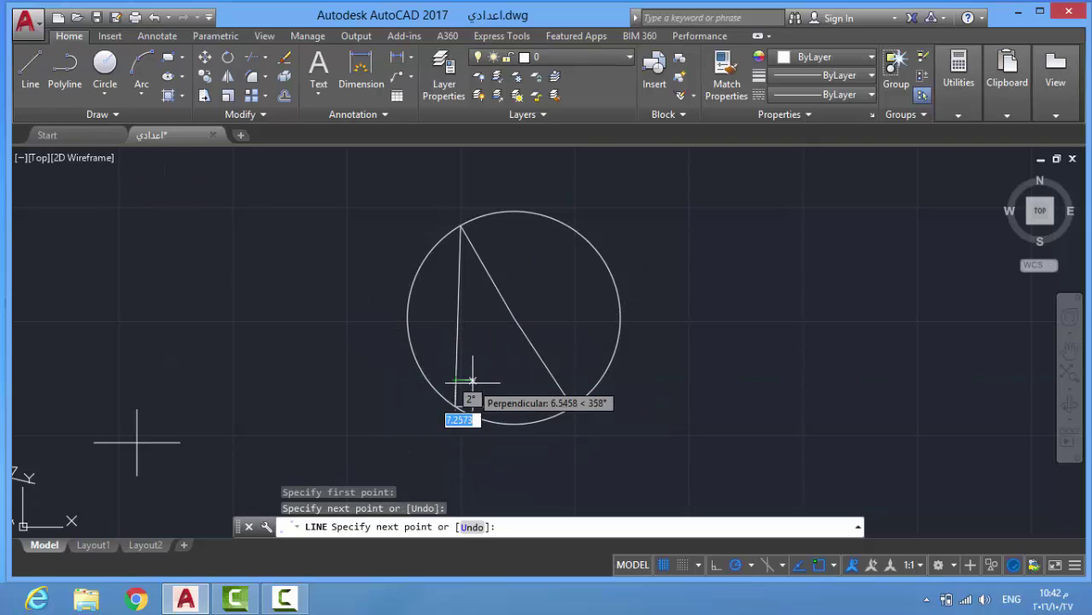
pyautogui.click(468, 407)
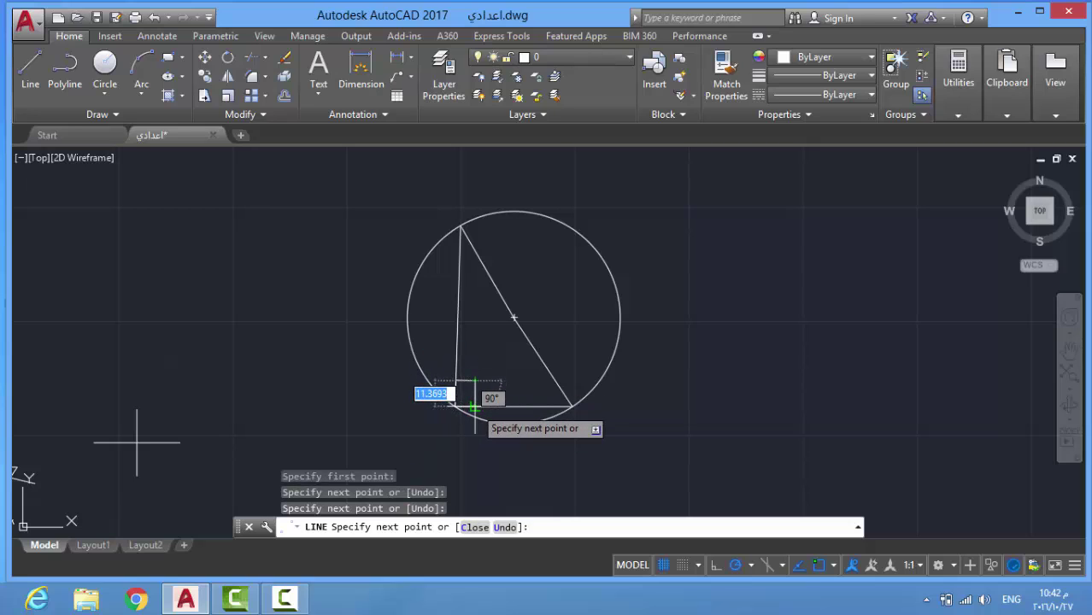
pyautogui.click(456, 380)
pyautogui.press('Return')
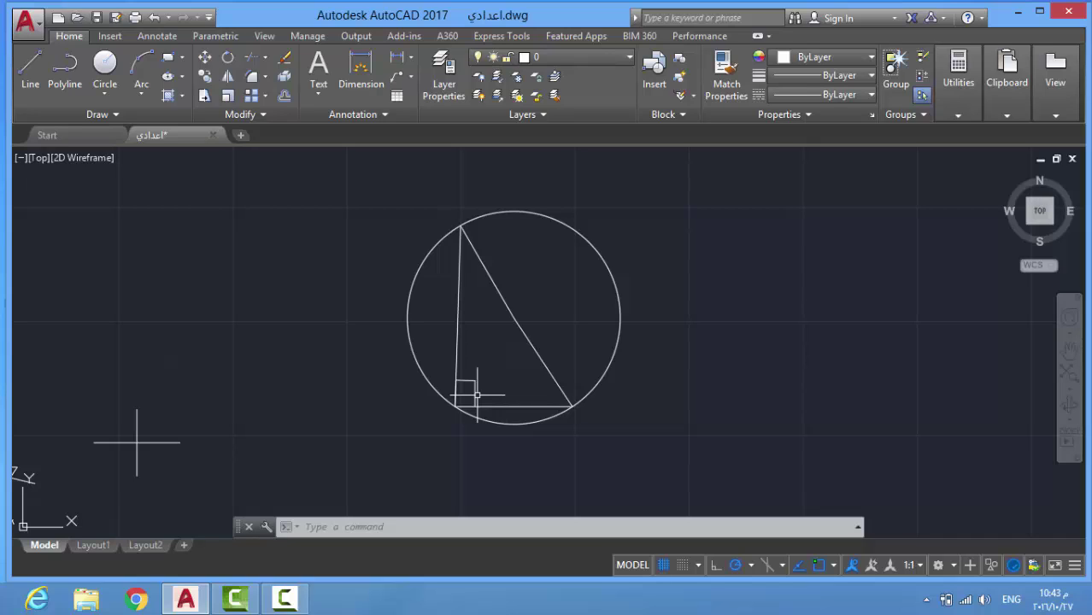
# - Review the finished constructions and highlight the slanted parallel lines of the divided-line construction
pyautogui.scroll(-4, 476, 395)
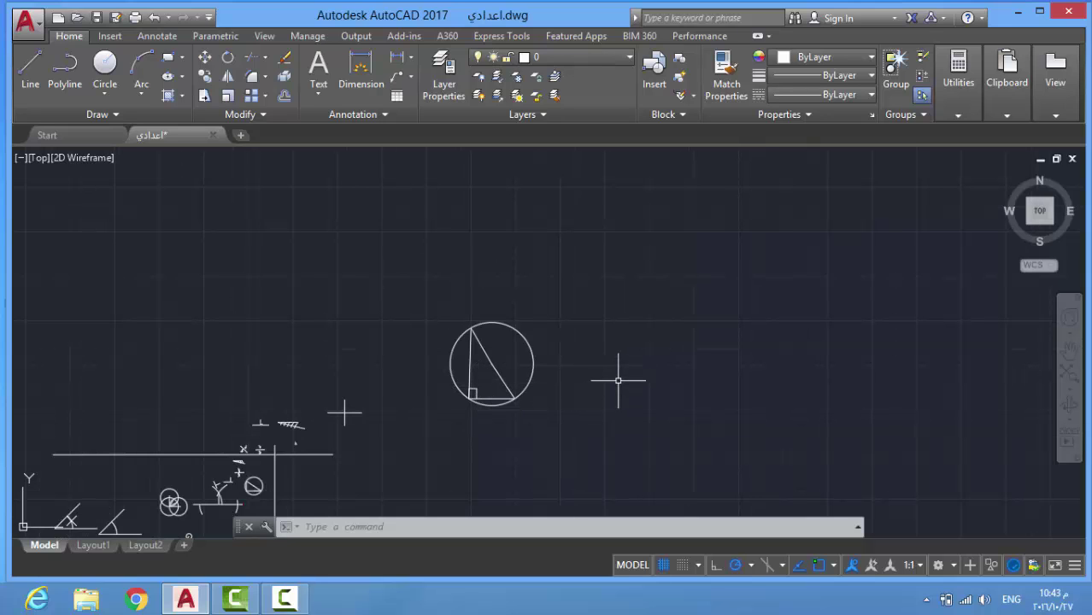
pyautogui.scroll(2, 548, 292)
pyautogui.scroll(-4, 305, 422)
pyautogui.scroll(8, 464, 378)
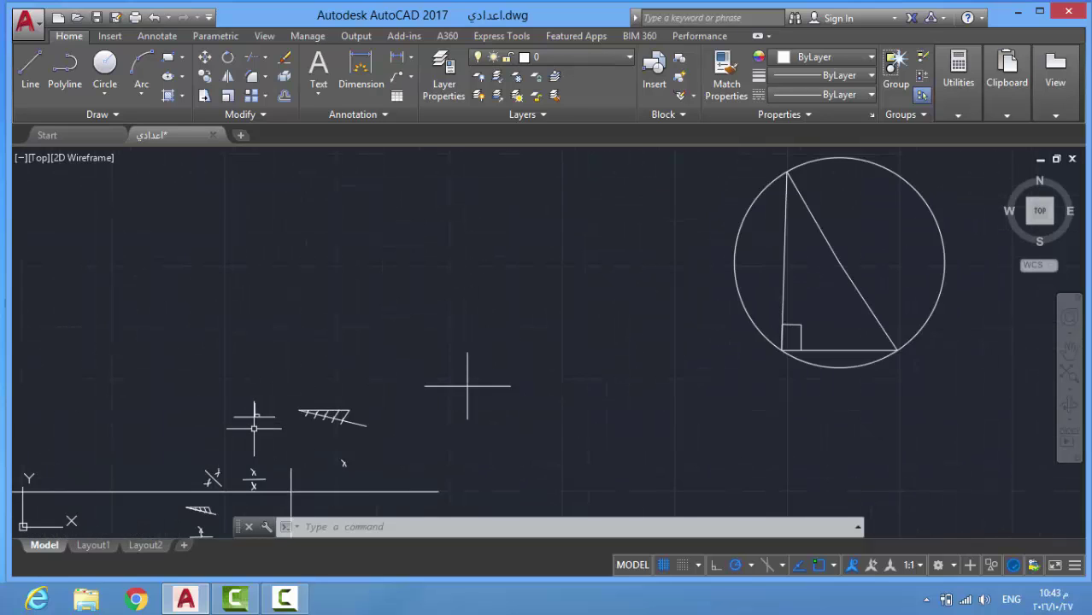
pyautogui.scroll(4, 368, 412)
pyautogui.scroll(-4, 479, 443)
pyautogui.scroll(2, 480, 431)
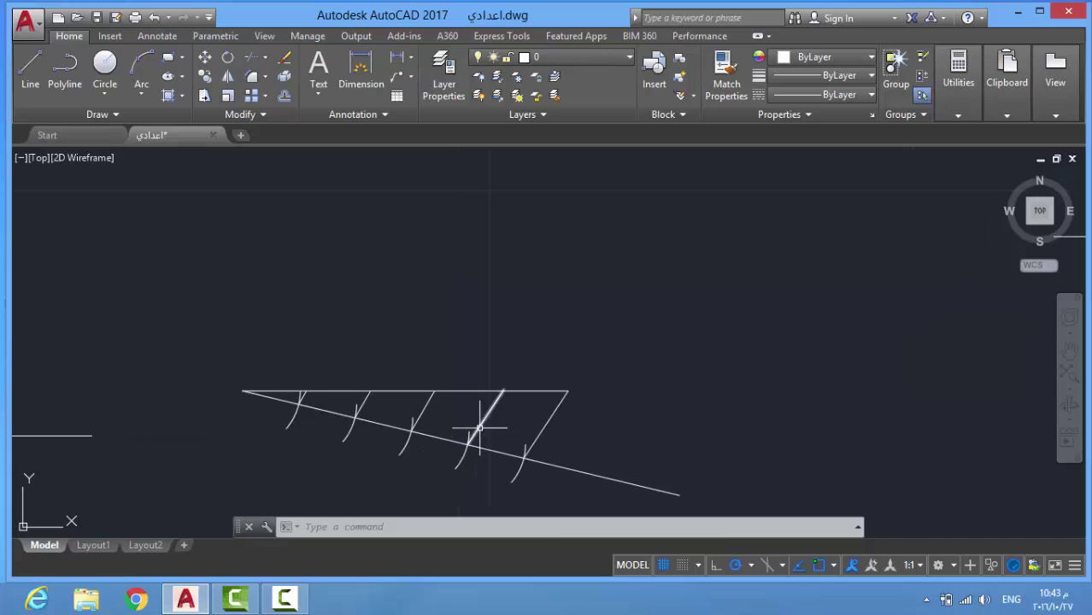
pyautogui.click(543, 427)
pyautogui.click(483, 421)
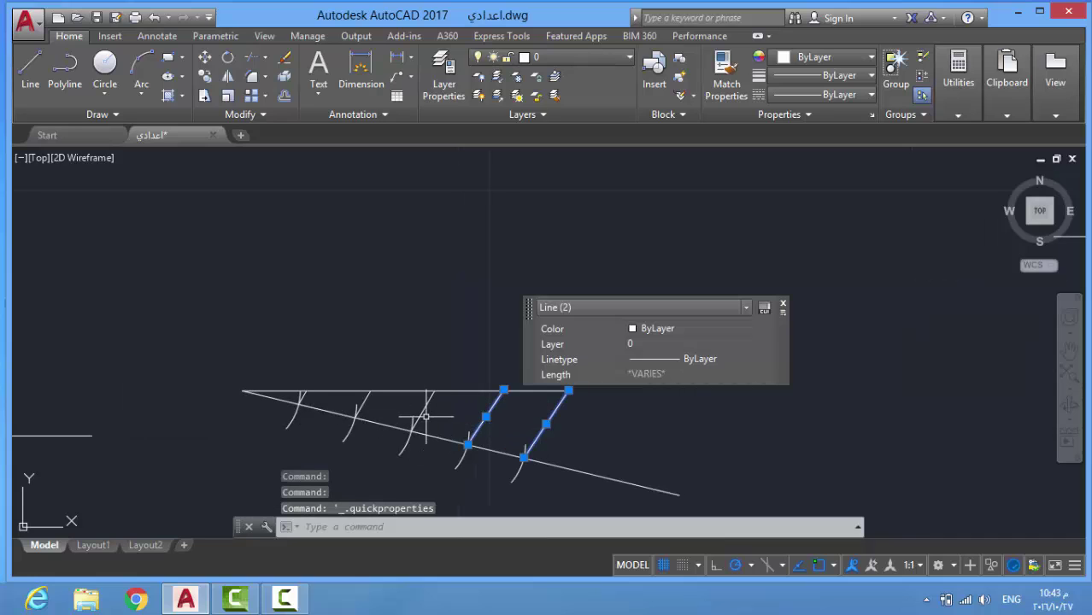
pyautogui.click(417, 418)
pyautogui.click(359, 402)
pyautogui.press('Escape')
pyautogui.press('Escape')
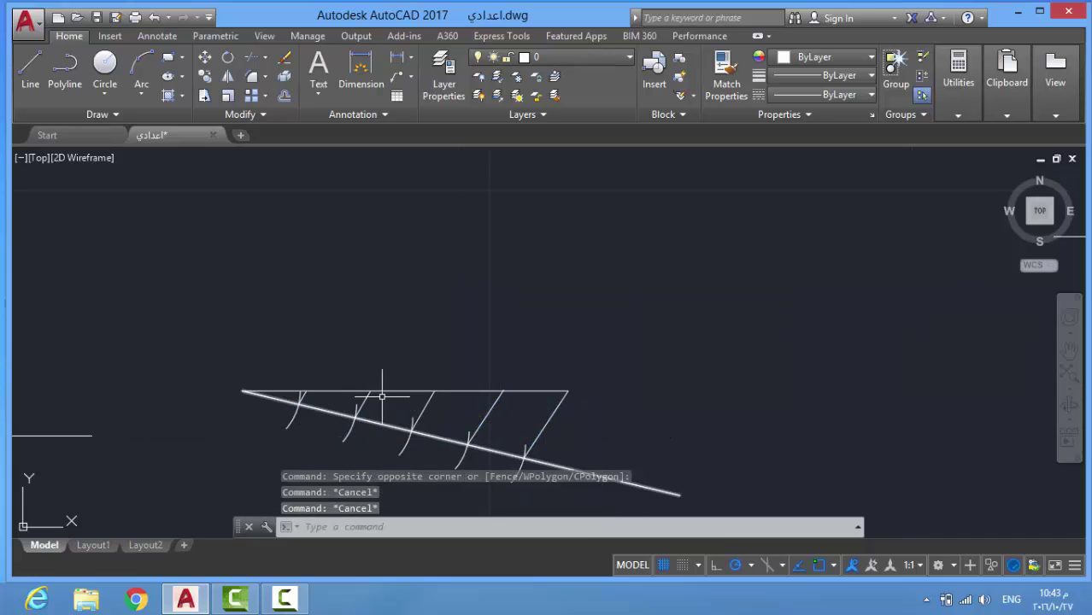
# - Draw a horizontal line about 14.3 units long in the empty space above the divided-line construction
pyautogui.click(30, 72)
pyautogui.click(741, 271)
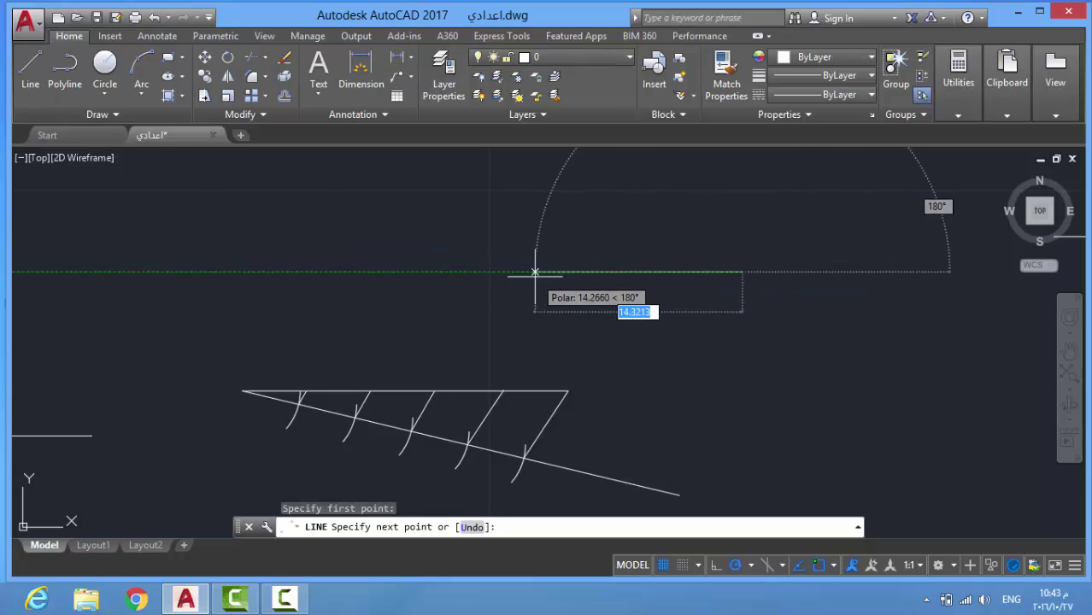
pyautogui.click(535, 271)
pyautogui.press('Return')
# - Draw a circle of radius 2 centred on each end of the new horizontal line
pyautogui.click(103, 68)
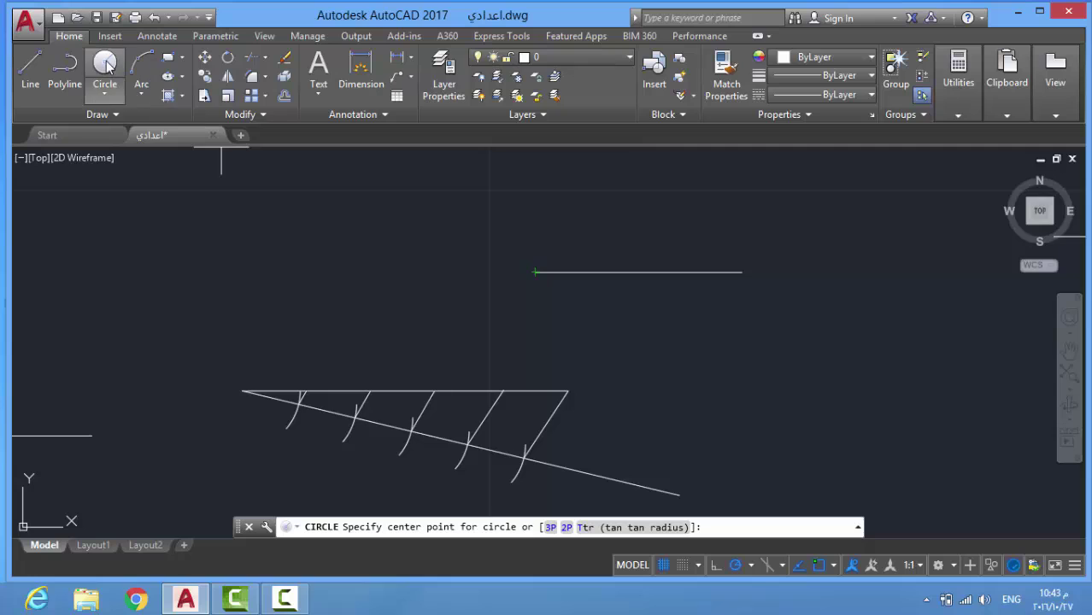
pyautogui.click(534, 272)
pyautogui.write('2')
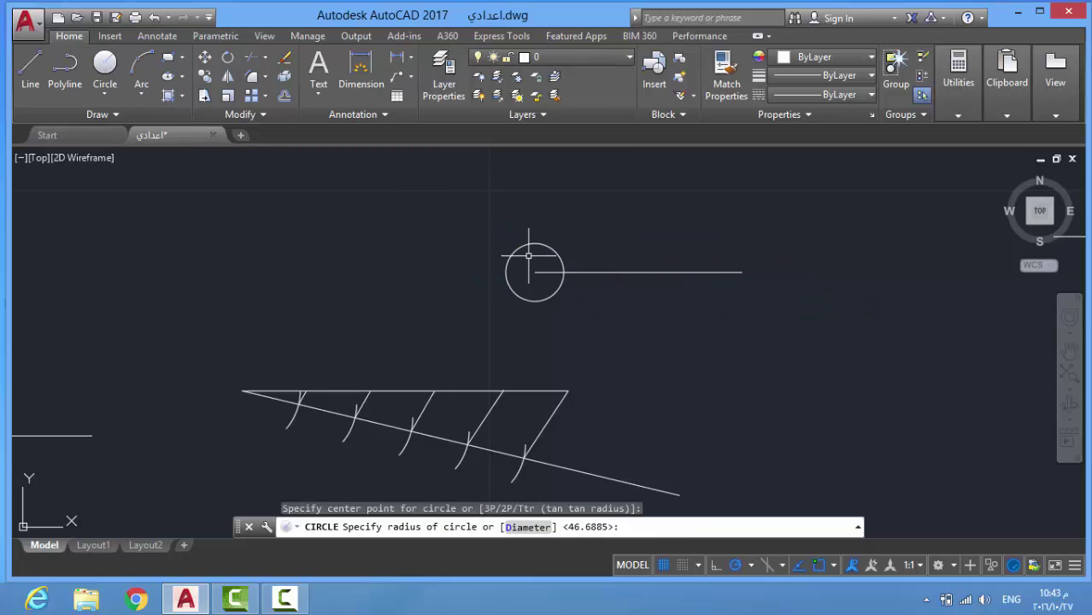
pyautogui.press('Return')
pyautogui.press('Return')
pyautogui.click(742, 272)
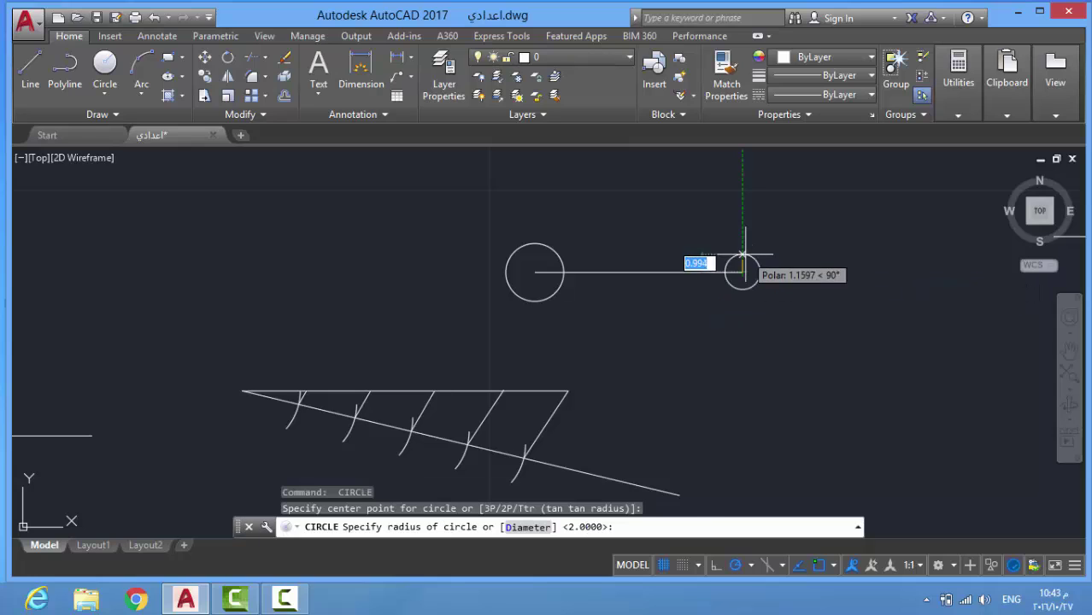
pyautogui.write('2')
pyautogui.press('Return')
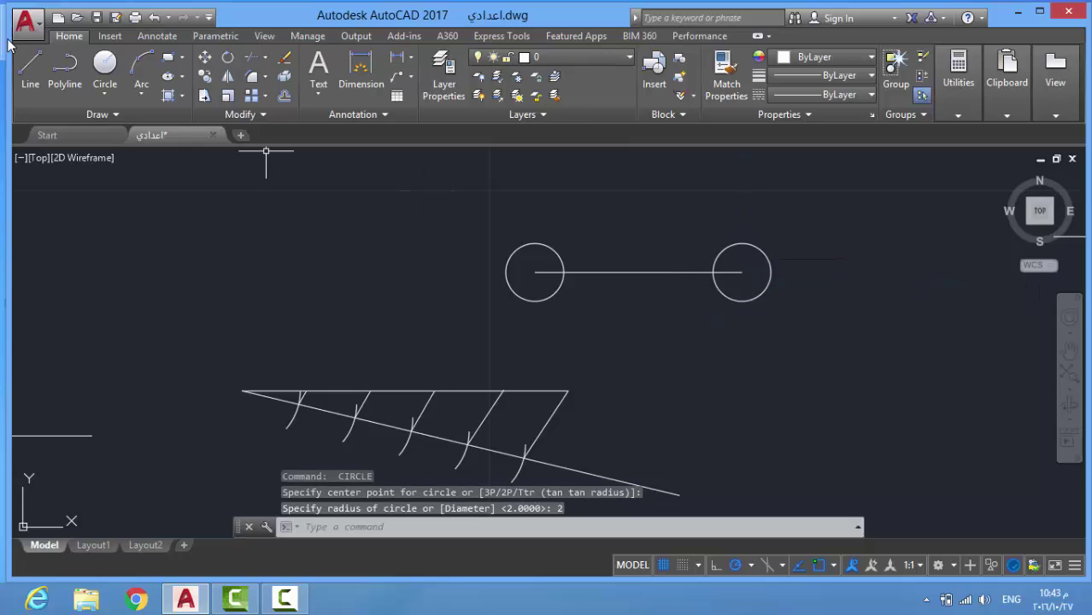
# - Draw a parallel line above the horizontal line, joining the top points of the two circles
pyautogui.click(30, 73)
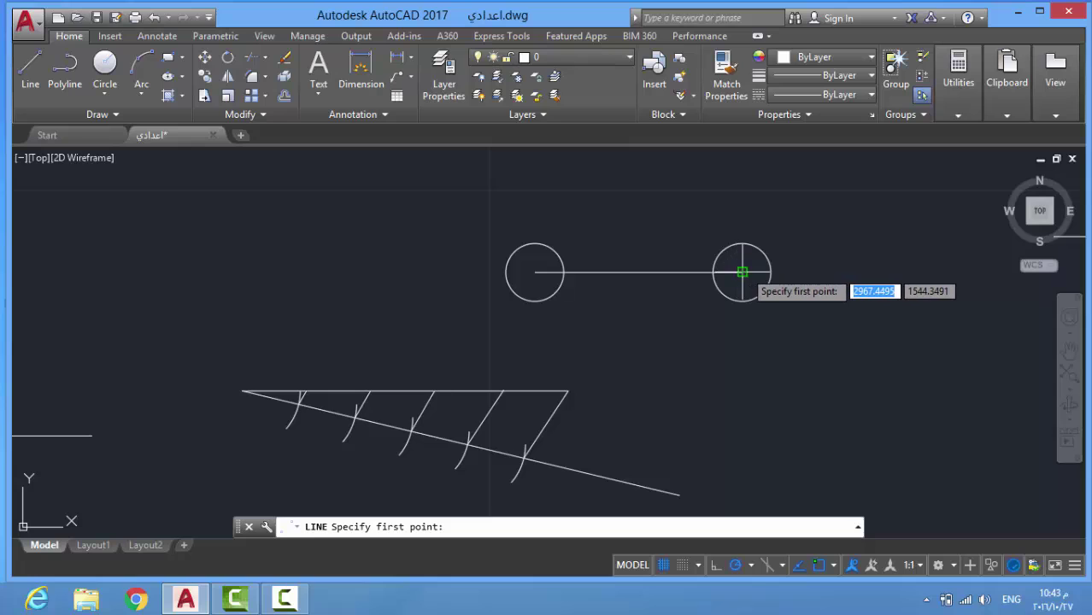
pyautogui.click(741, 271)
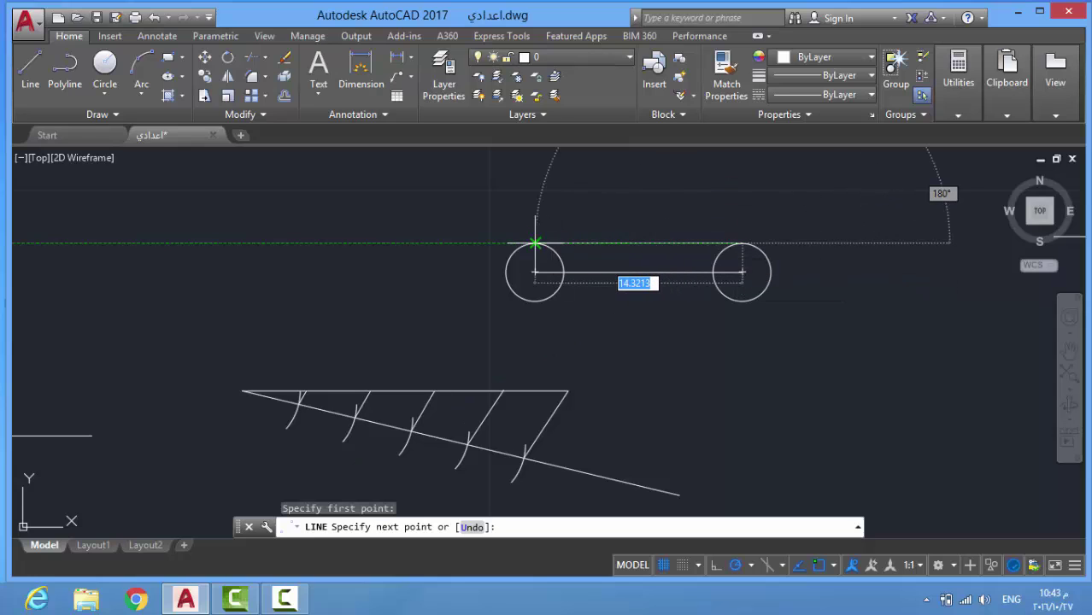
pyautogui.click(534, 272)
pyautogui.press('Return')
pyautogui.scroll(2, 688, 244)
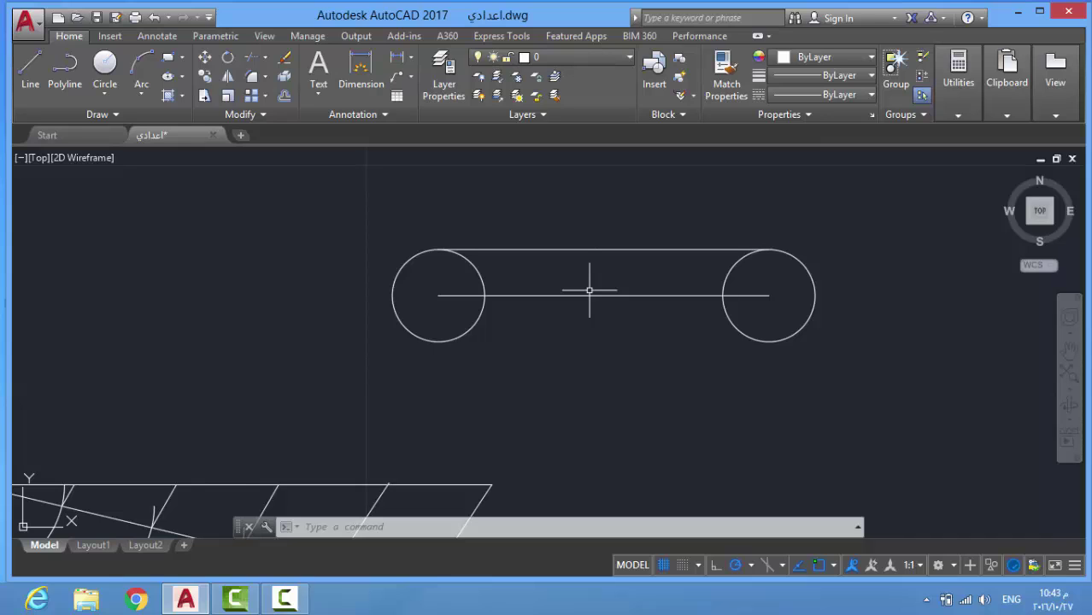
# - Draw a 30° angle in an empty area of the drawing, with a slanted side and a horizontal side about 17.3 units long
pyautogui.scroll(-4, 588, 289)
pyautogui.scroll(2, 476, 363)
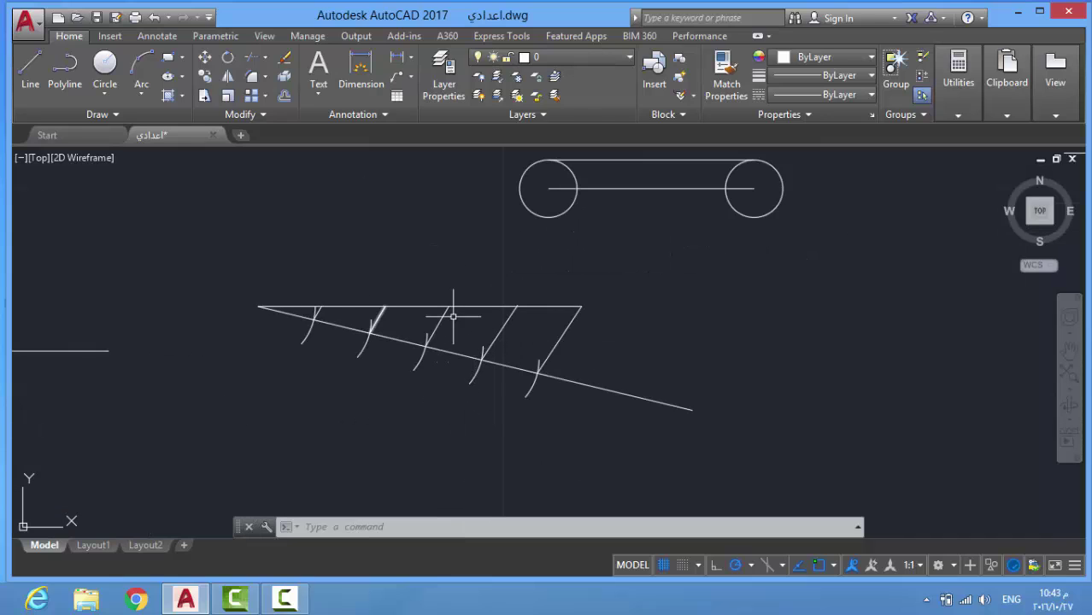
pyautogui.scroll(-4, 535, 386)
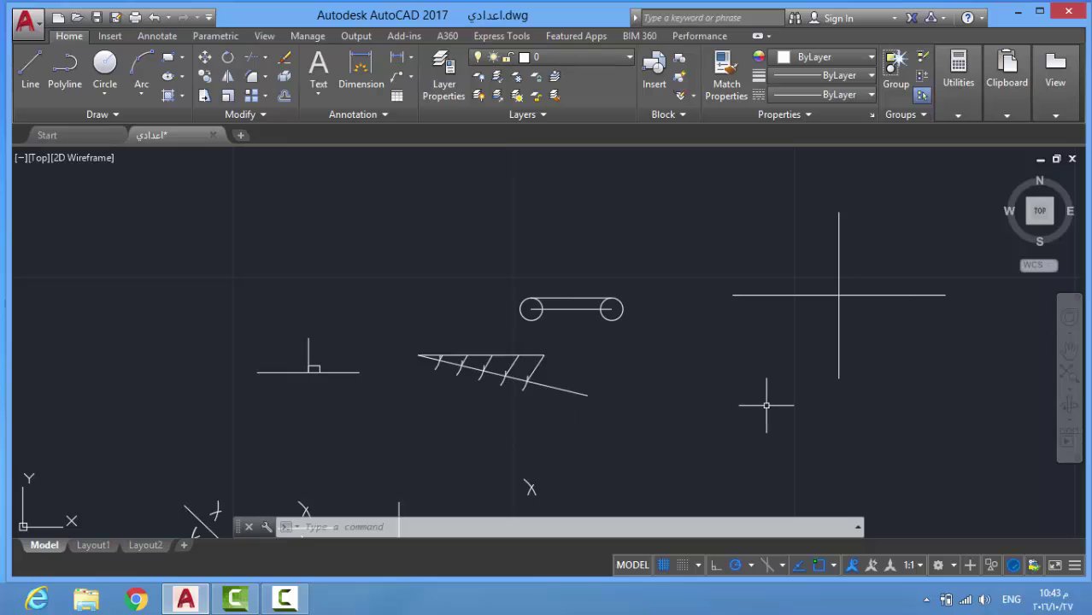
pyautogui.scroll(4, 757, 347)
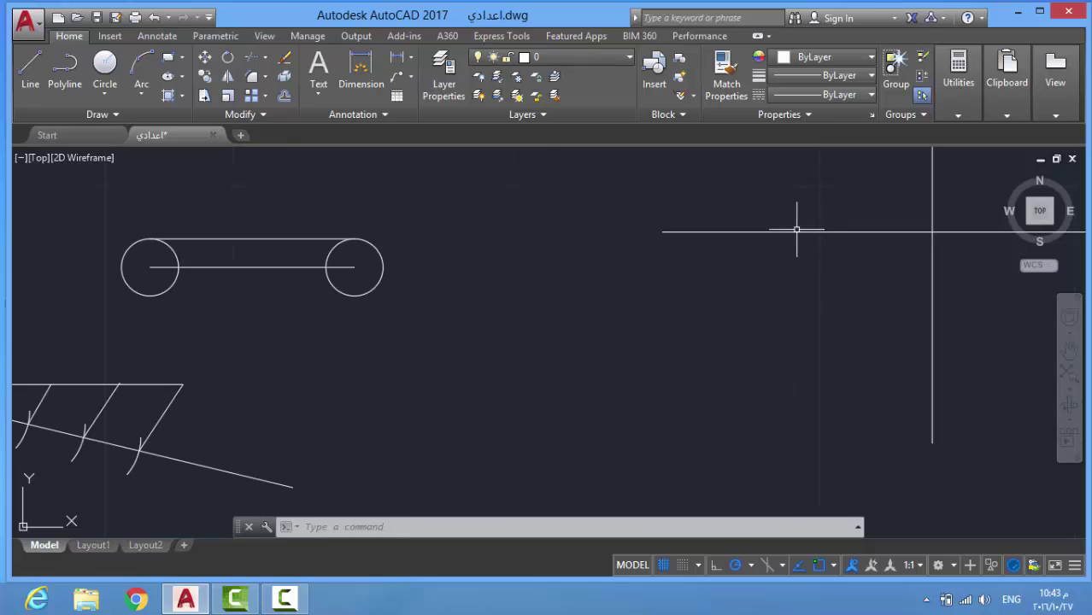
pyautogui.click(1068, 349)
pyautogui.moveTo(694, 432); pyautogui.dragTo(691, 507)
pyautogui.moveTo(606, 310); pyautogui.dragTo(602, 410)
pyautogui.moveTo(598, 235); pyautogui.dragTo(603, 388)
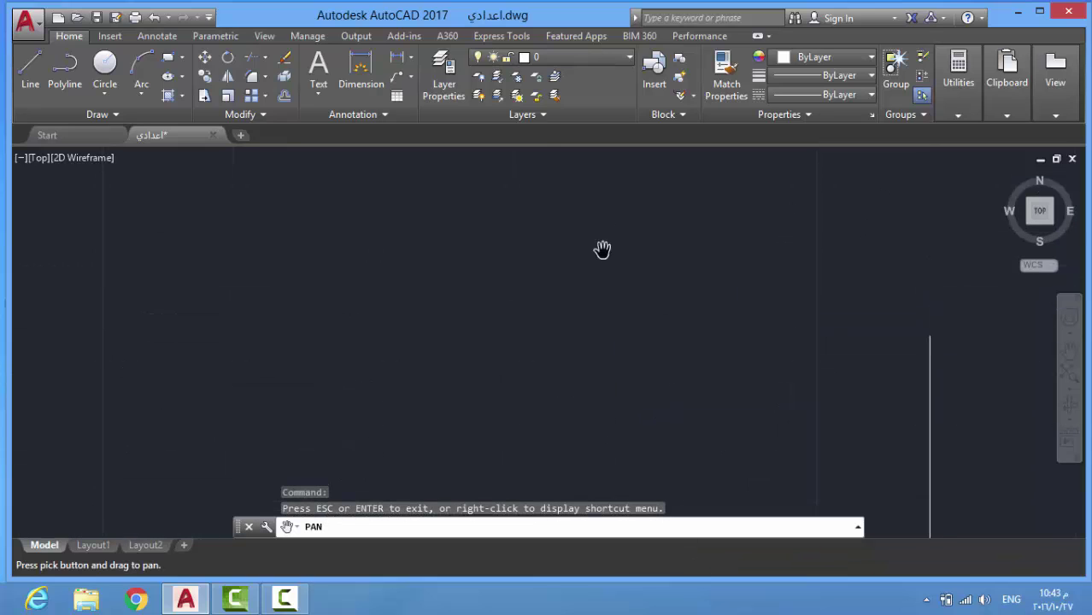
pyautogui.click(30, 70)
pyautogui.click(440, 224)
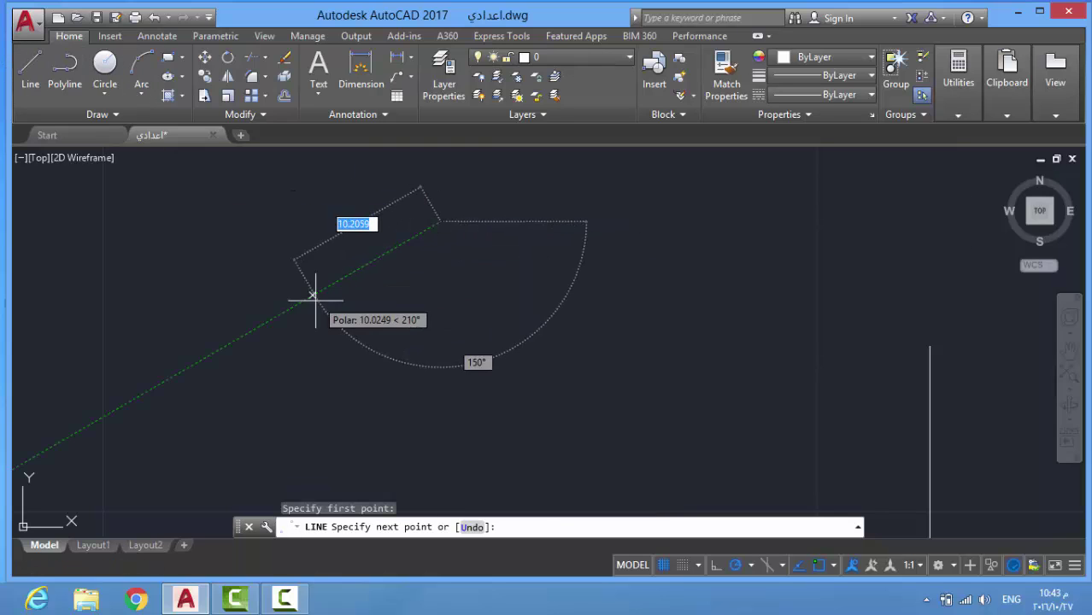
pyautogui.click(249, 331)
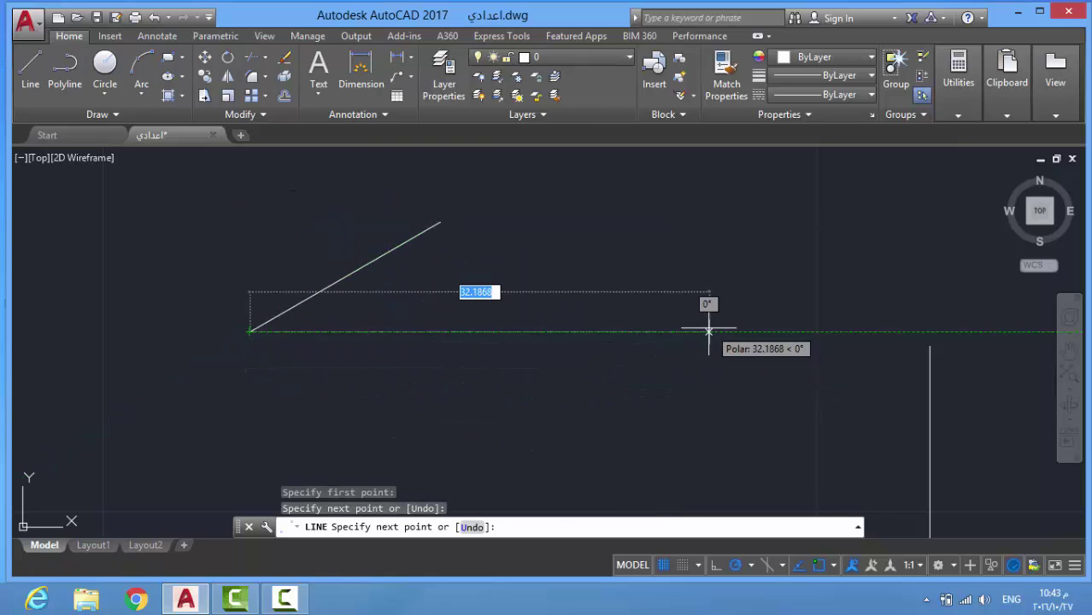
pyautogui.click(497, 332)
pyautogui.press('Return')
pyautogui.scroll(2, 384, 290)
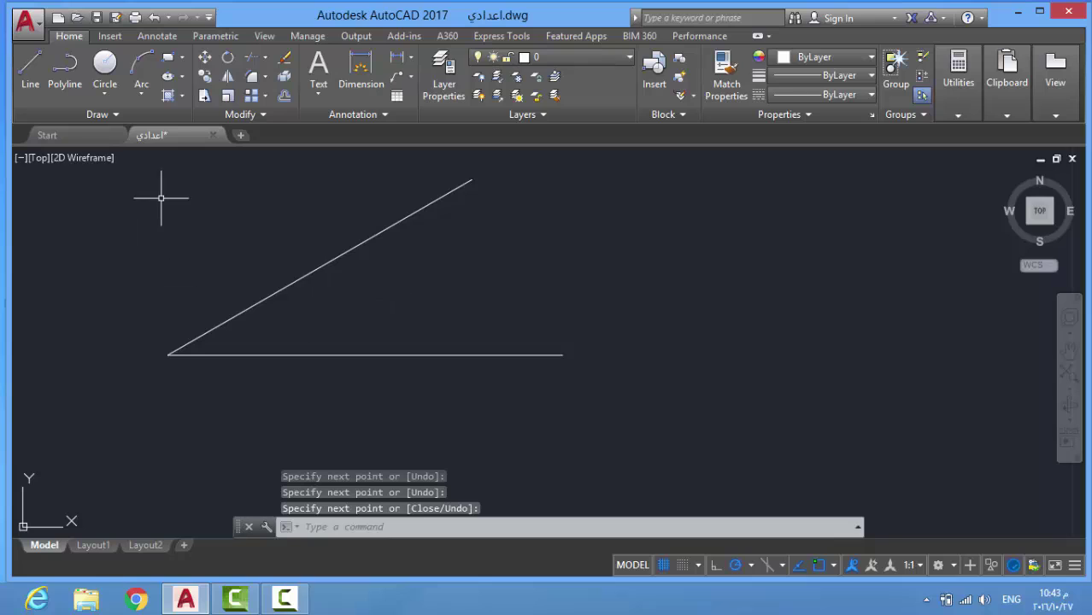
pyautogui.click(97, 96)
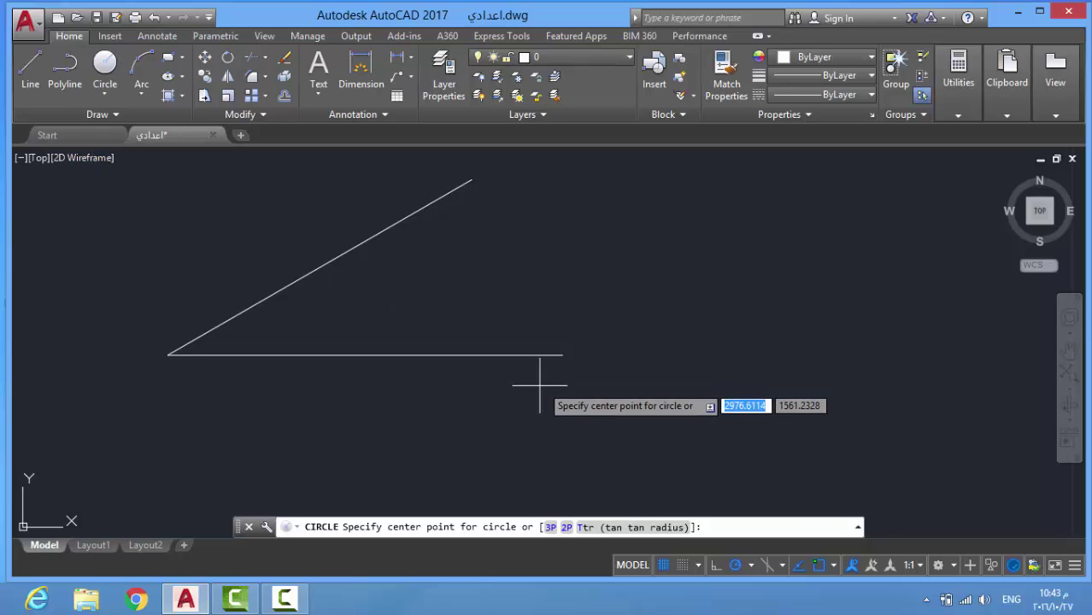
pyautogui.click(563, 355)
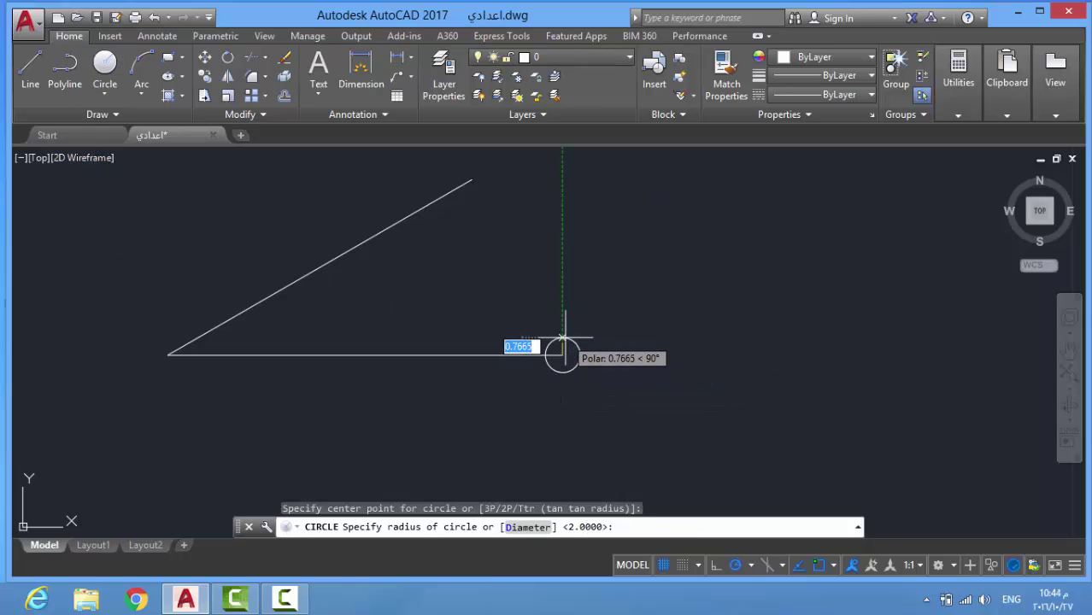
pyautogui.press('Escape')
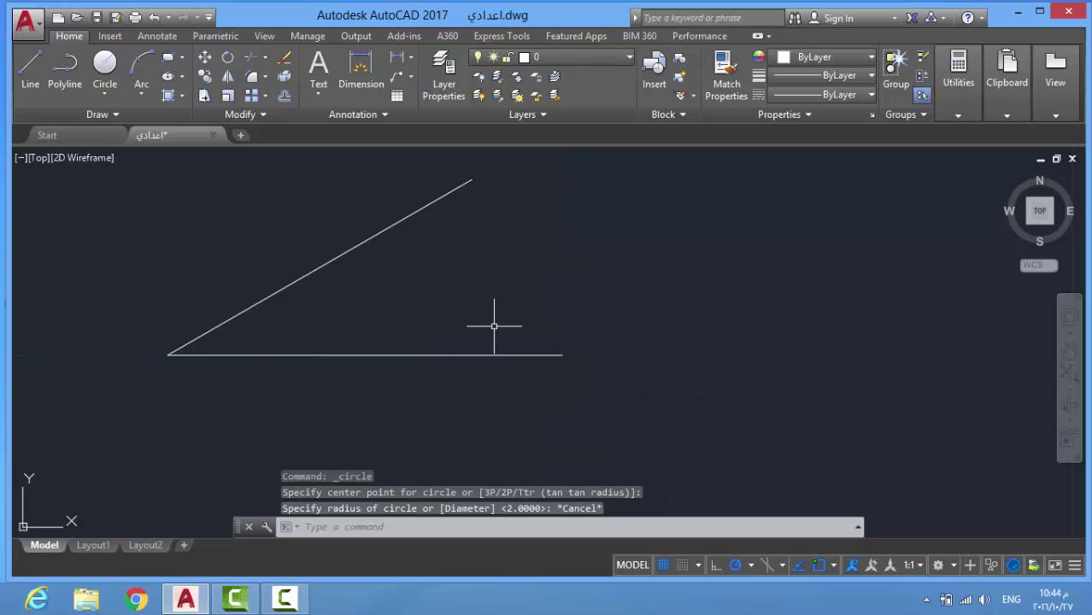
# - Highlight the horizontal and slanted sides of the angle to point out the two lines, and clear the selection
pyautogui.click(492, 355)
pyautogui.click(356, 243)
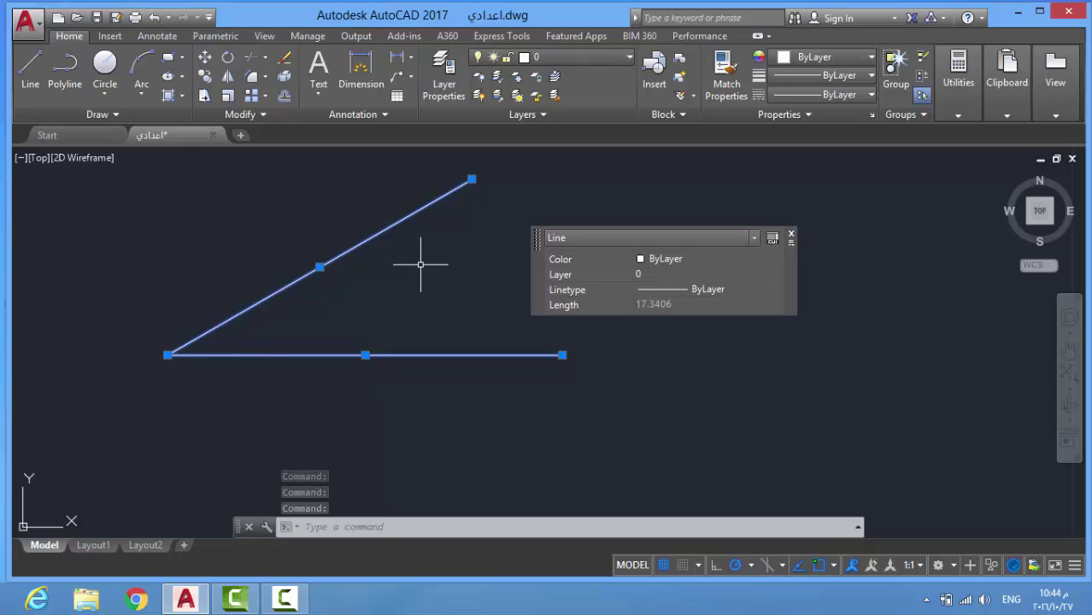
pyautogui.press('Escape')
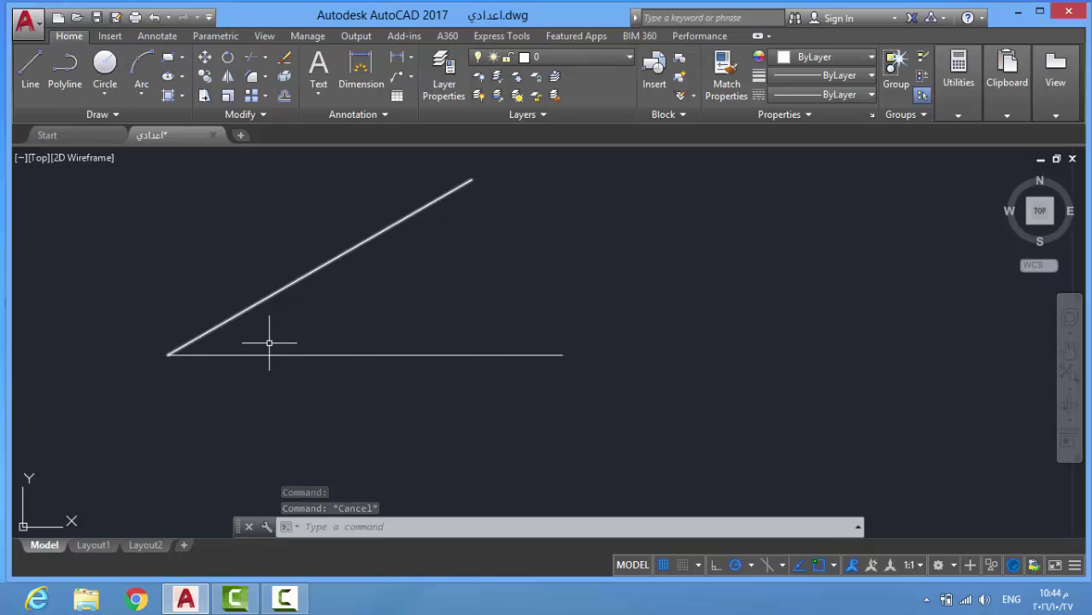
pyautogui.click(389, 354)
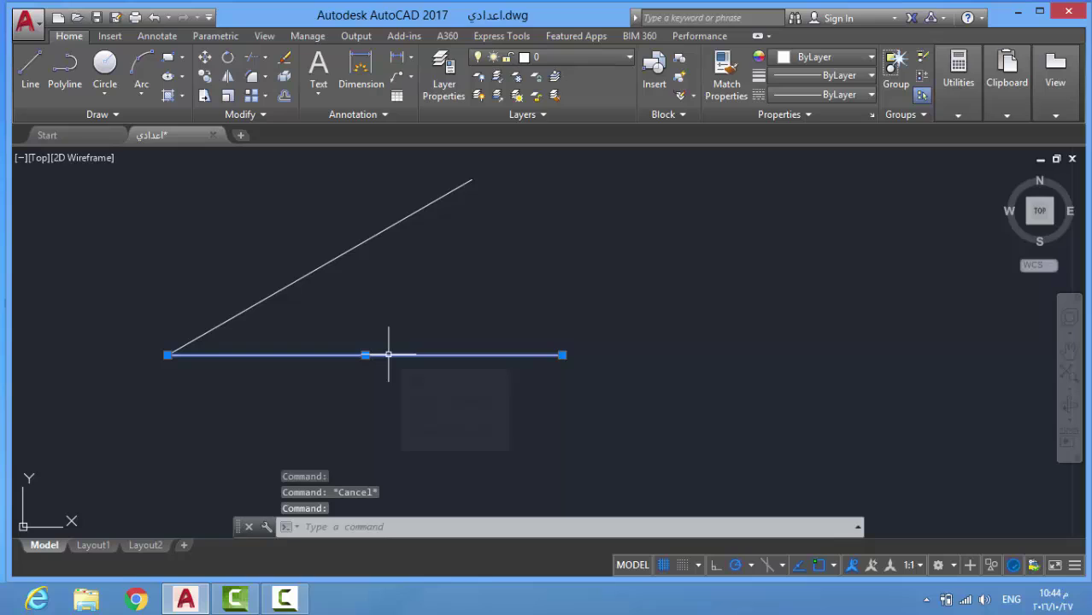
pyautogui.click(359, 245)
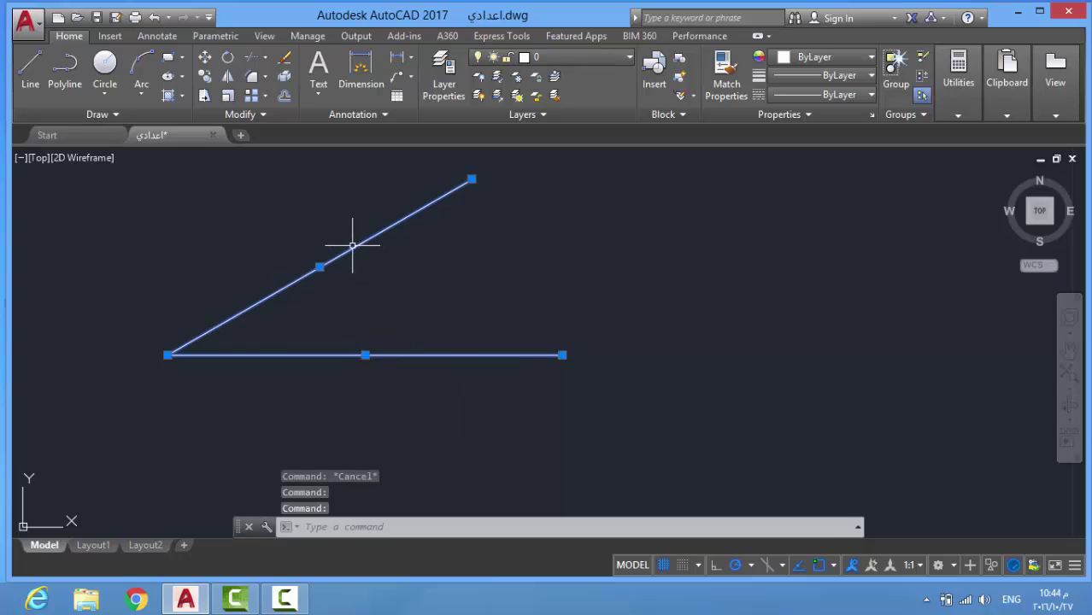
pyautogui.moveTo(352, 246)
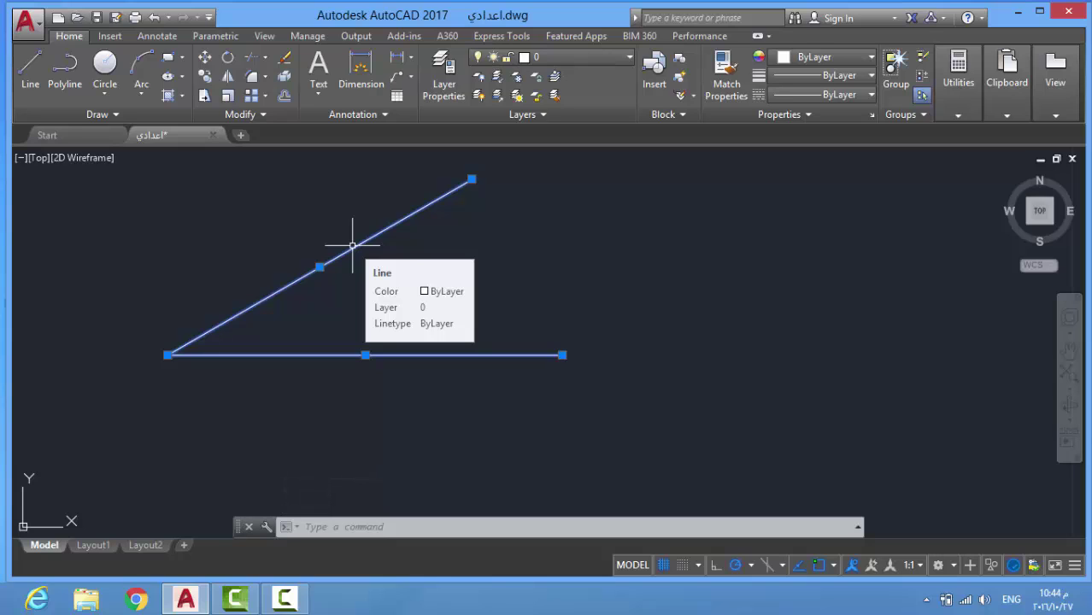
pyautogui.press('Escape')
# - Draw circles of radius 2 centred on the slanted side's upper end, the angle's vertex and the horizontal side's right end
pyautogui.click(104, 73)
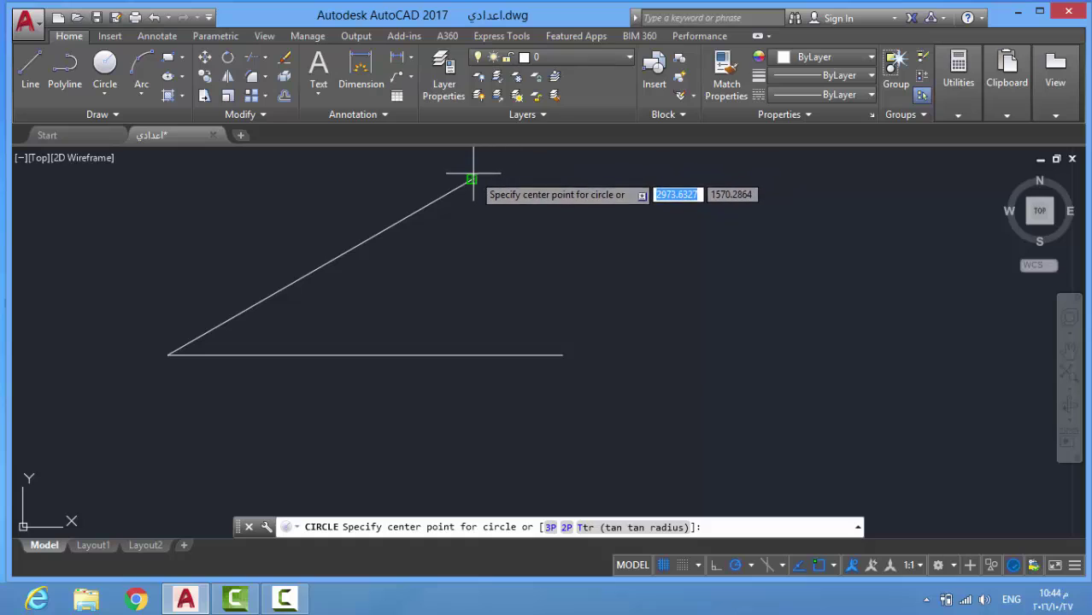
pyautogui.click(472, 180)
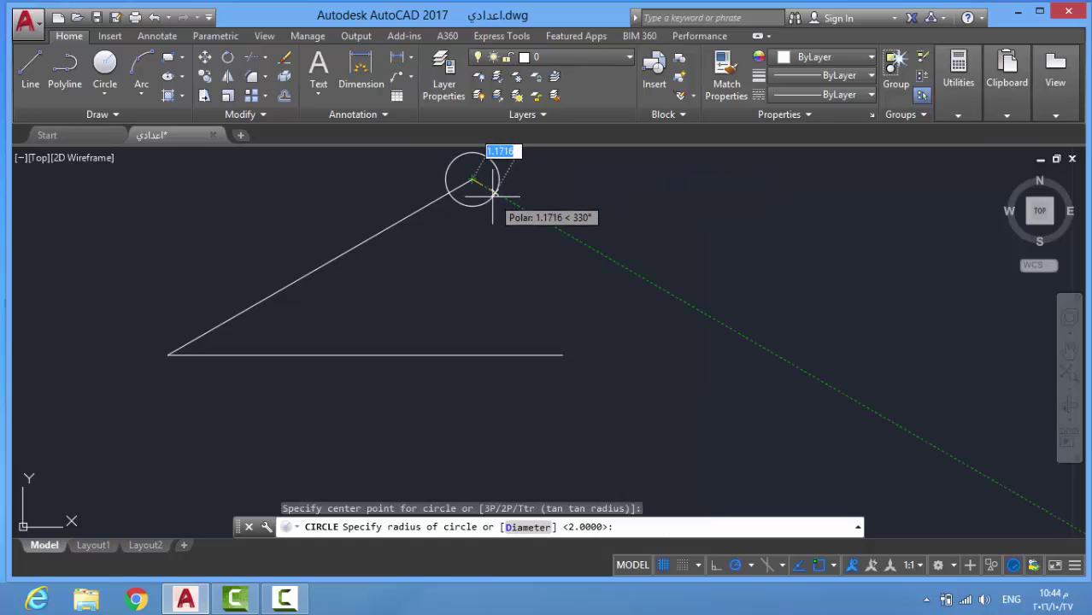
pyautogui.write('2')
pyautogui.press('Return')
pyautogui.click(97, 85)
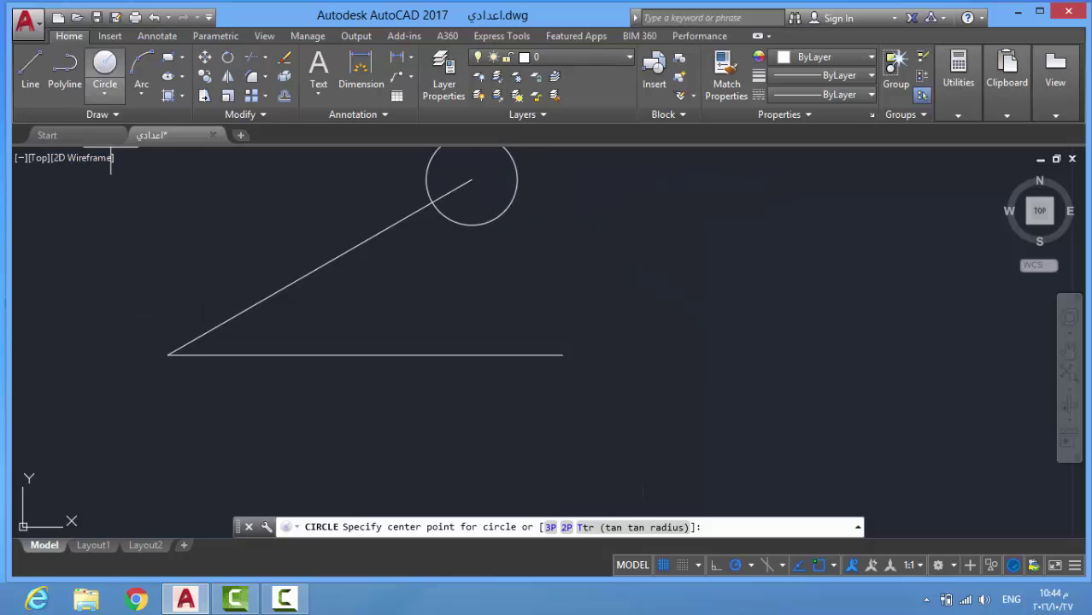
pyautogui.click(168, 354)
pyautogui.press('Return')
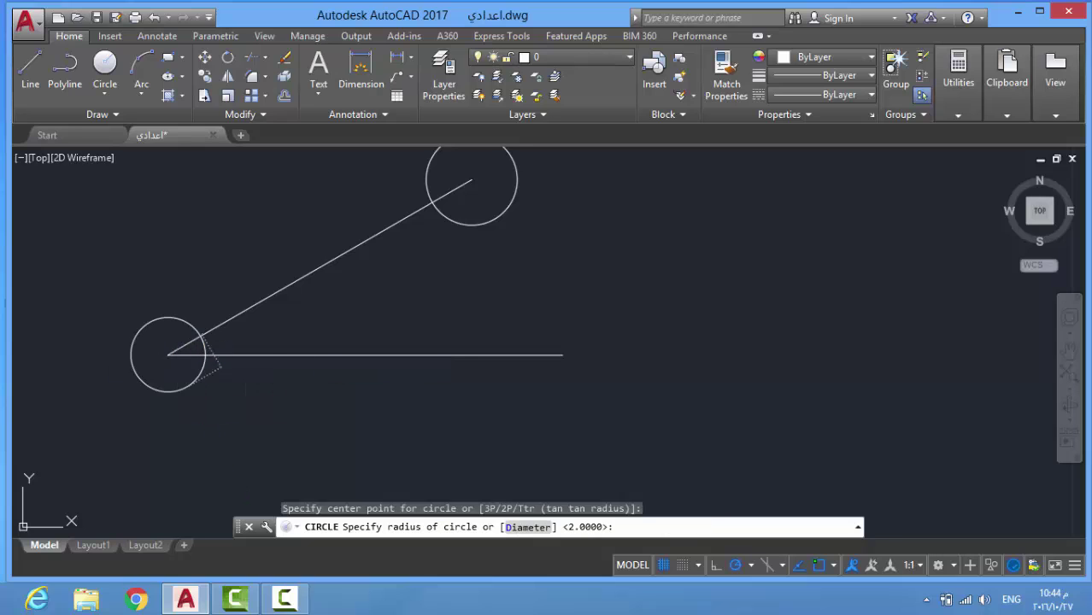
pyautogui.press('Return')
pyautogui.click(561, 354)
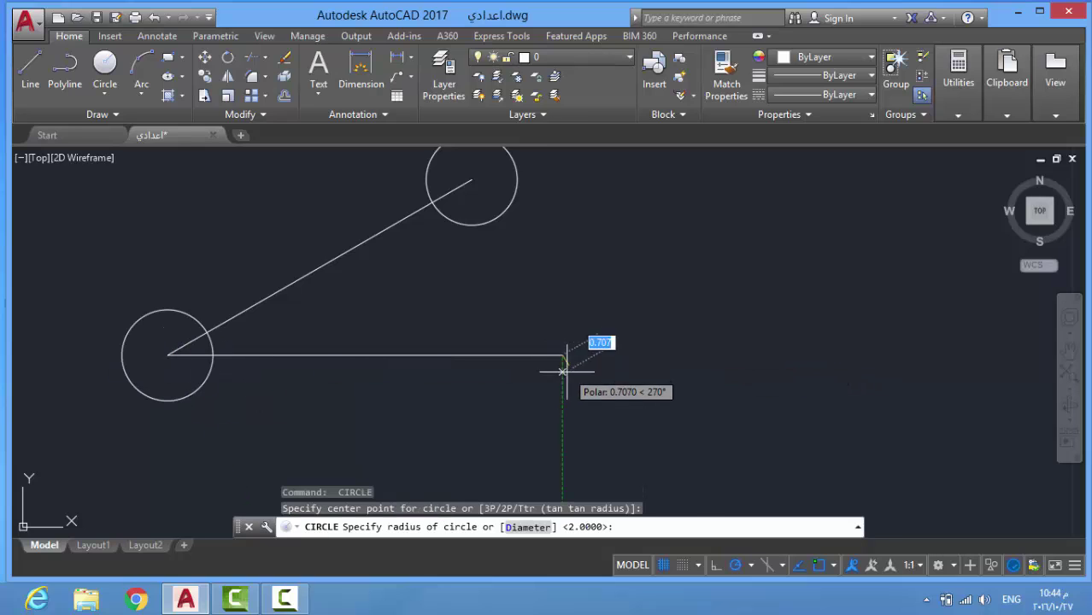
pyautogui.write('2')
pyautogui.press('Return')
# - Draw a line parallel to the angle's horizontal side, joining the top points of its two end circles
pyautogui.doubleClick(30, 68)
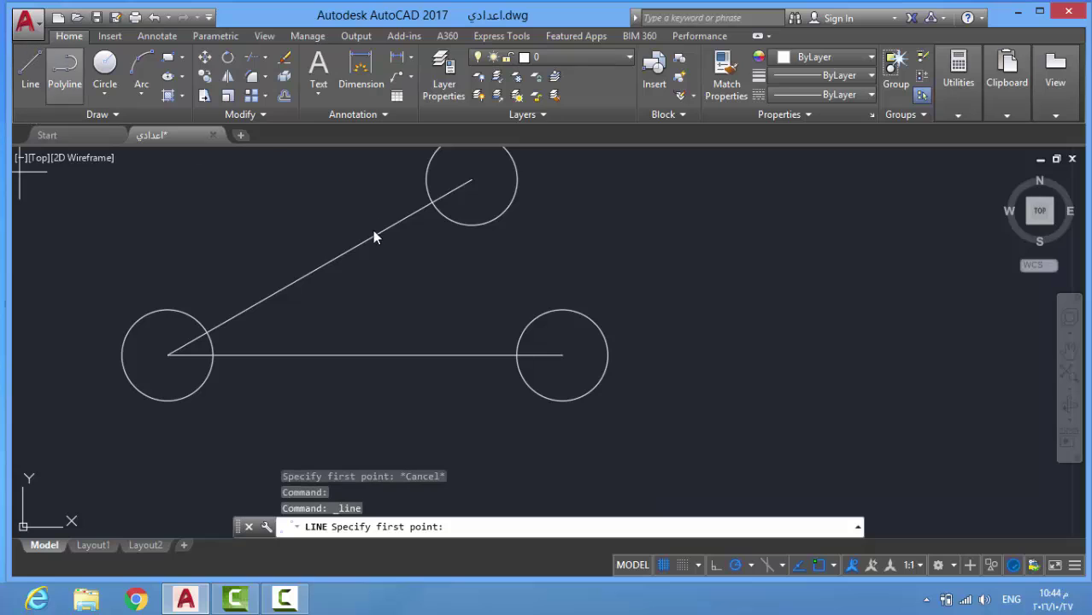
pyautogui.click(560, 312)
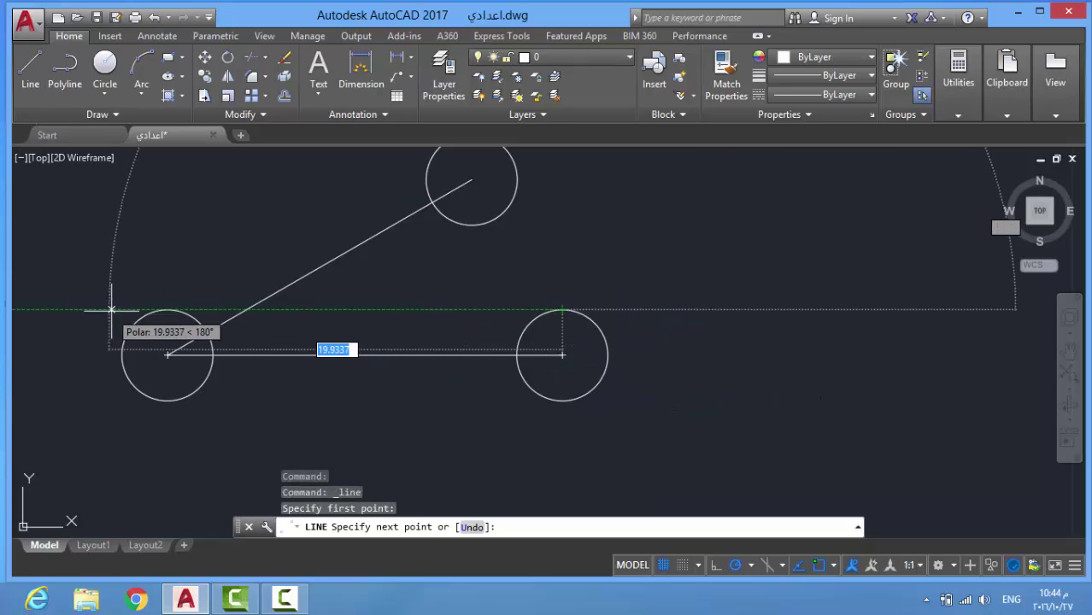
pyautogui.click(168, 309)
pyautogui.press('Return')
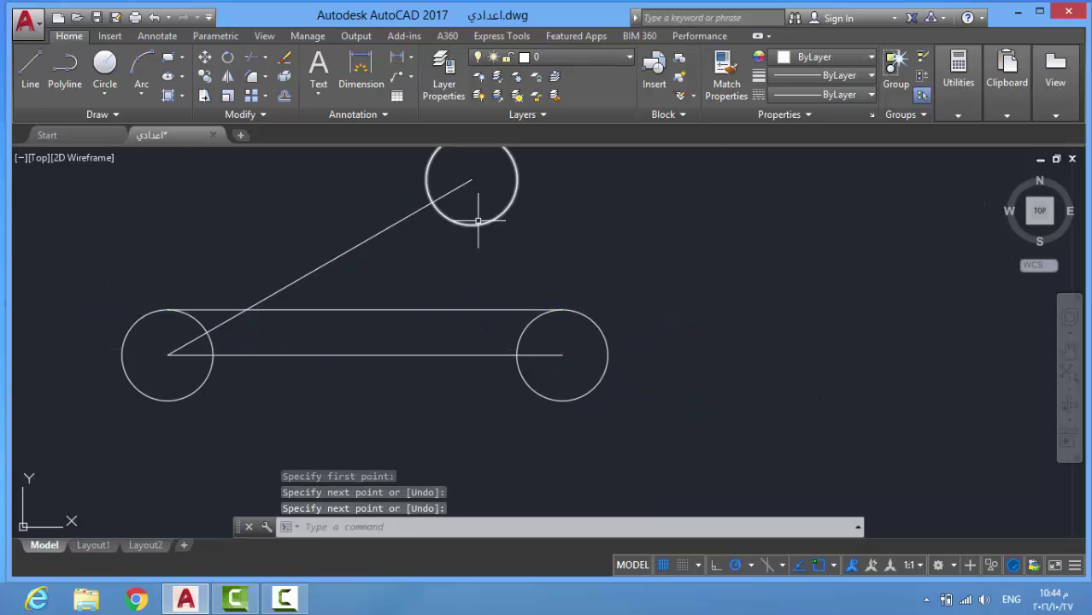
# - Draw a line parallel to the angle's slanted side, touching the lower sides of its two end circles
pyautogui.press('Return')
pyautogui.click(495, 218)
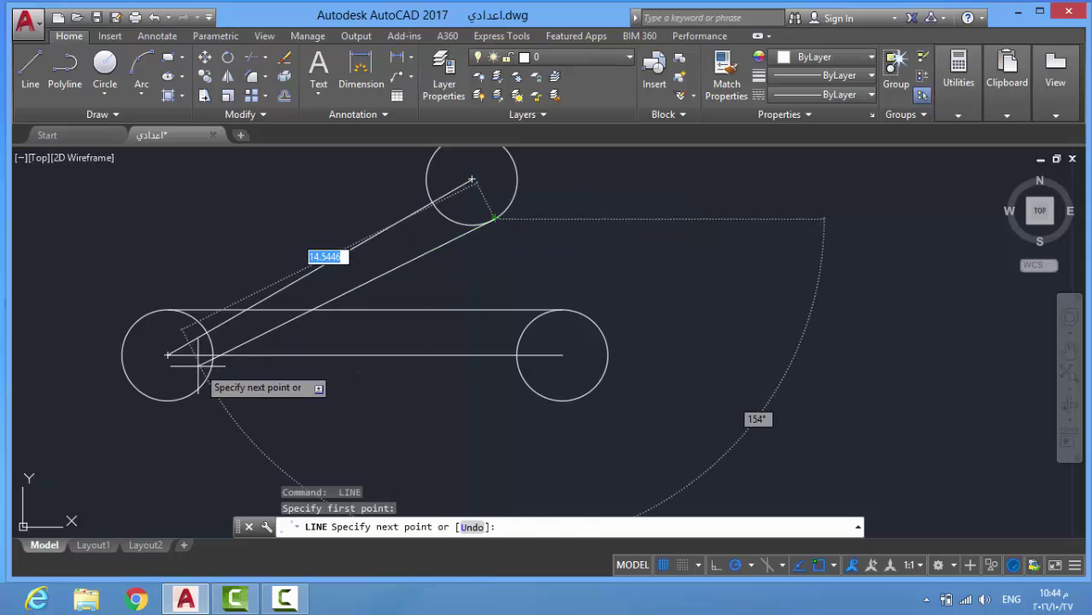
pyautogui.click(199, 394)
pyautogui.press('Return')
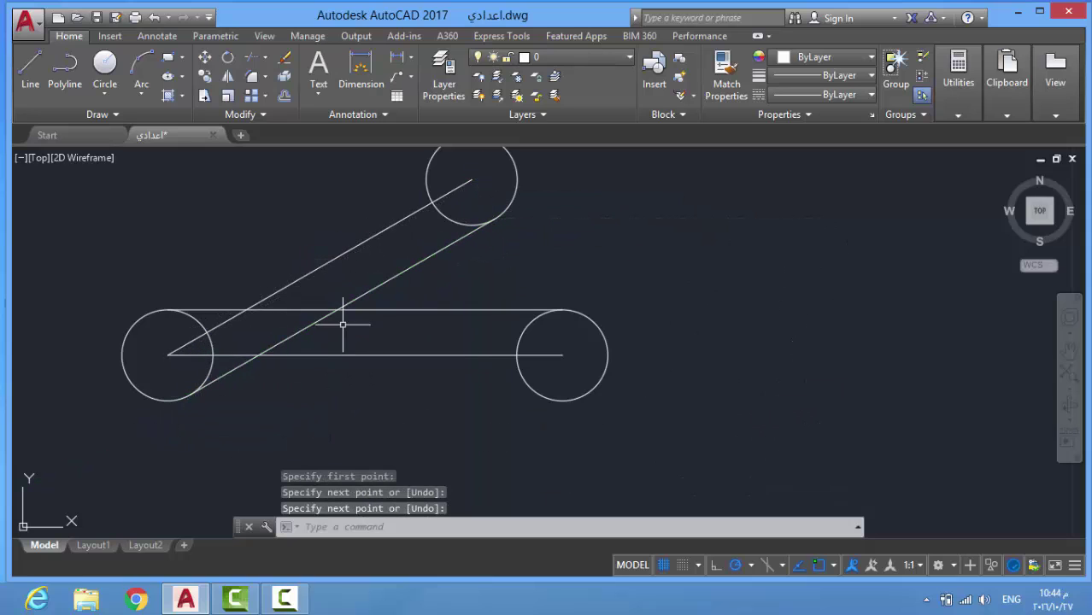
# - Draw the angle's bisector from the vertex to the intersection of the two parallel lines
pyautogui.click(30, 68)
pyautogui.click(167, 354)
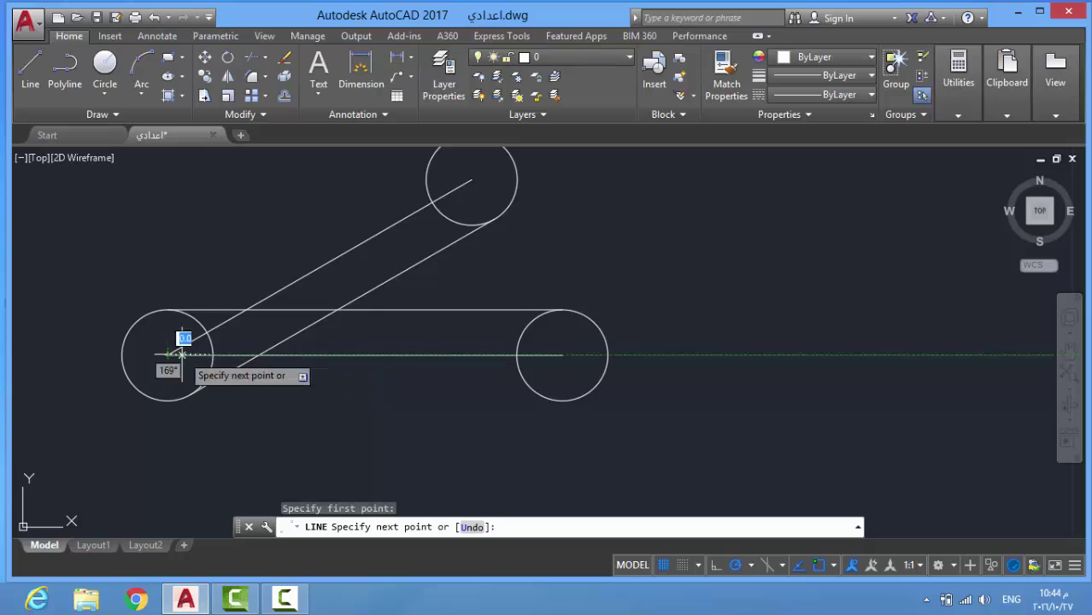
pyautogui.click(339, 310)
pyautogui.press('Return')
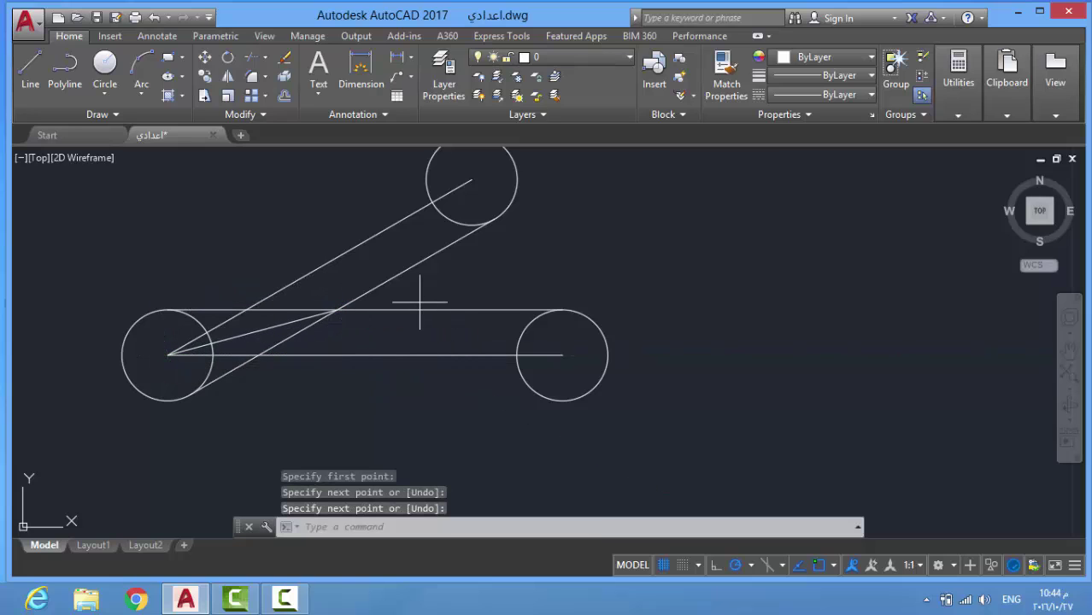
# - Delete the three circles and the two parallel construction lines, keeping the angle's sides and bisector
pyautogui.moveTo(422, 302); pyautogui.dragTo(405, 325)
pyautogui.click(415, 264)
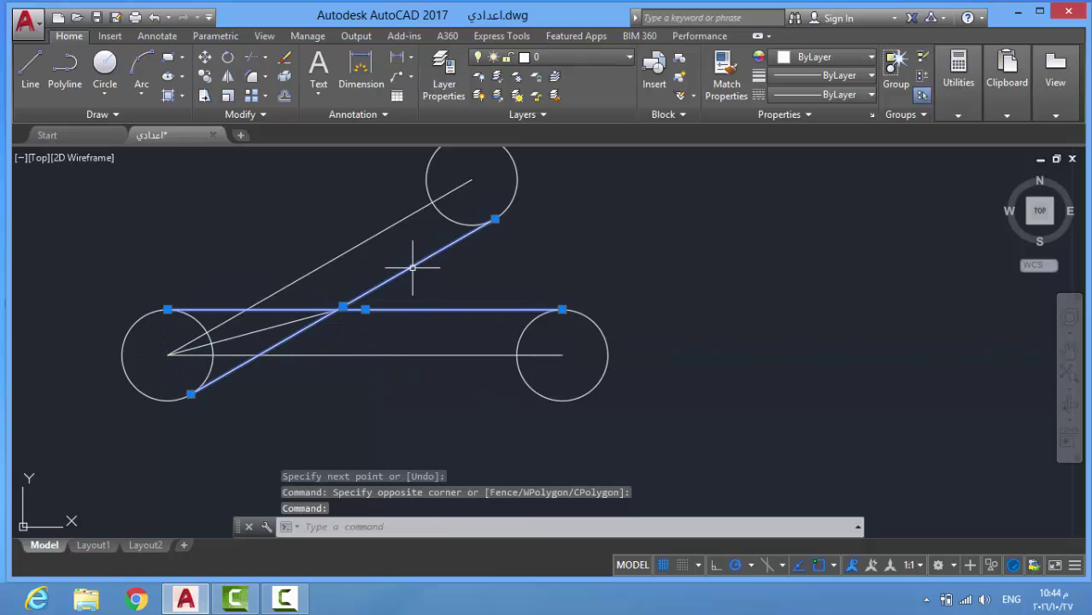
pyautogui.click(465, 225)
pyautogui.click(604, 313)
pyautogui.click(588, 318)
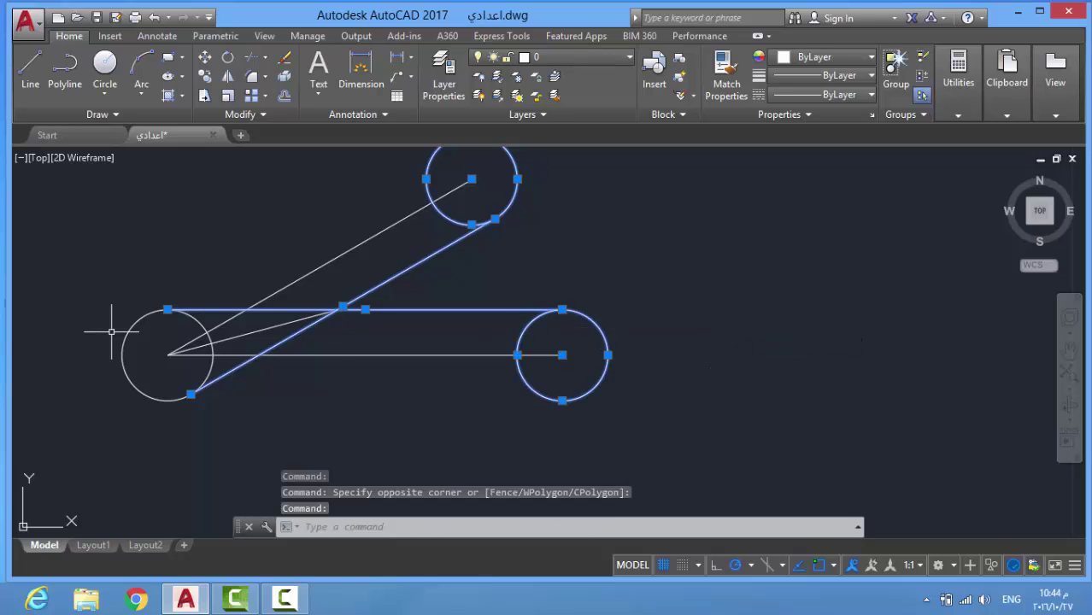
pyautogui.click(143, 316)
pyautogui.press('Delete')
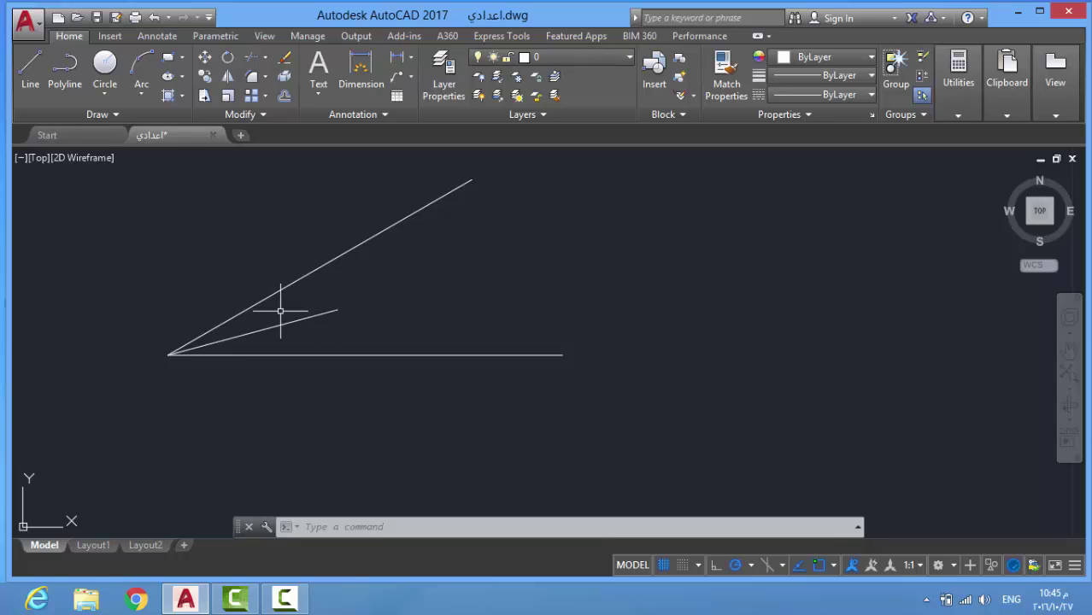
# - Draw an obtuse angle beside the bisected one, with a side sloping down at 330° to the vertex and a horizontal side at 0°
pyautogui.scroll(2, 281, 311)
pyautogui.scroll(-2, 277, 323)
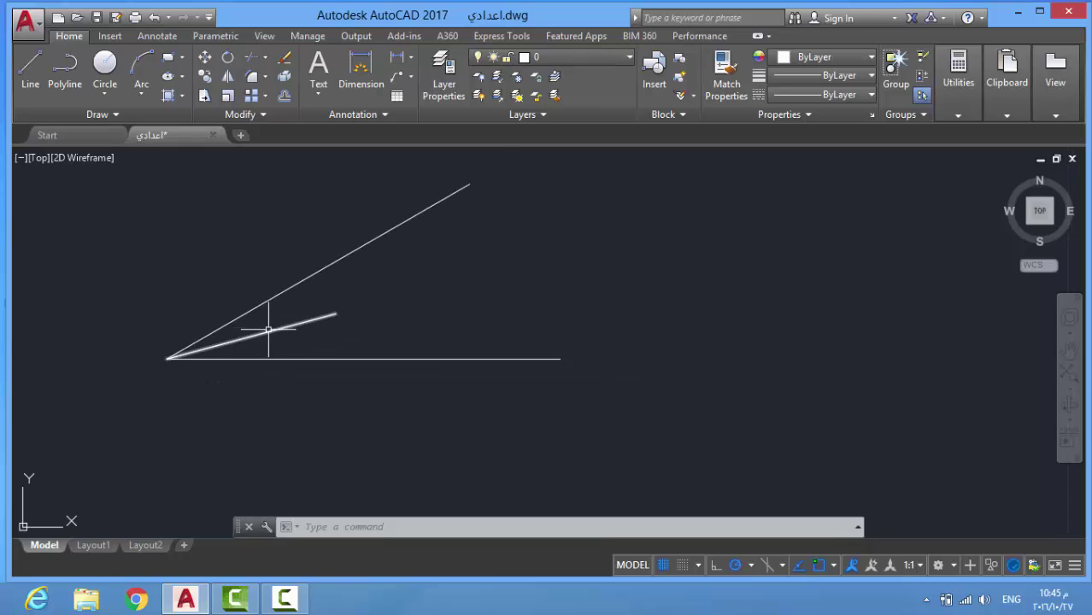
pyautogui.click(30, 73)
pyautogui.click(683, 264)
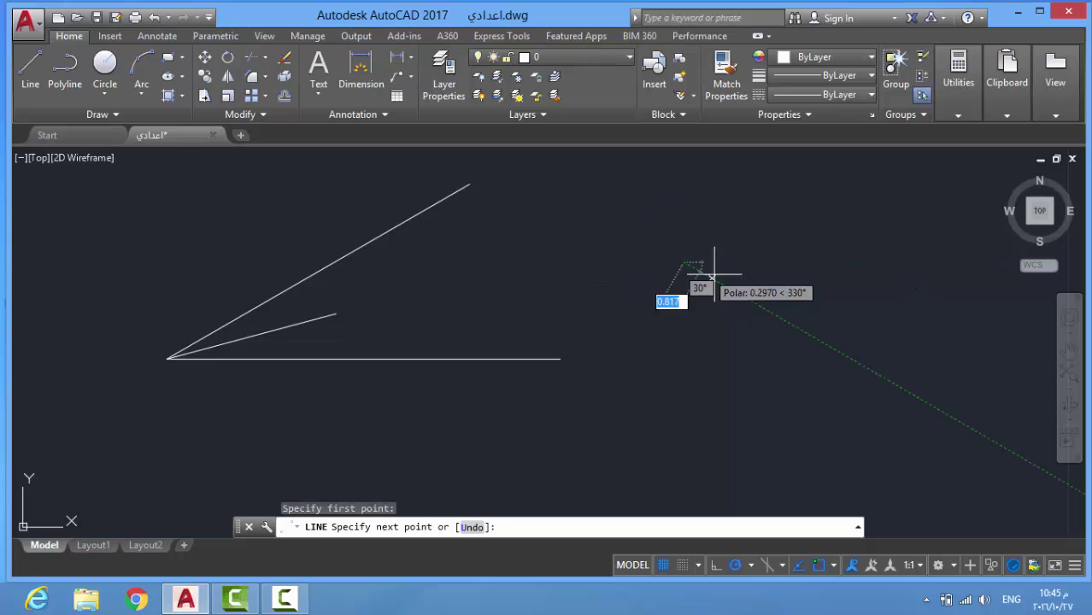
pyautogui.click(886, 378)
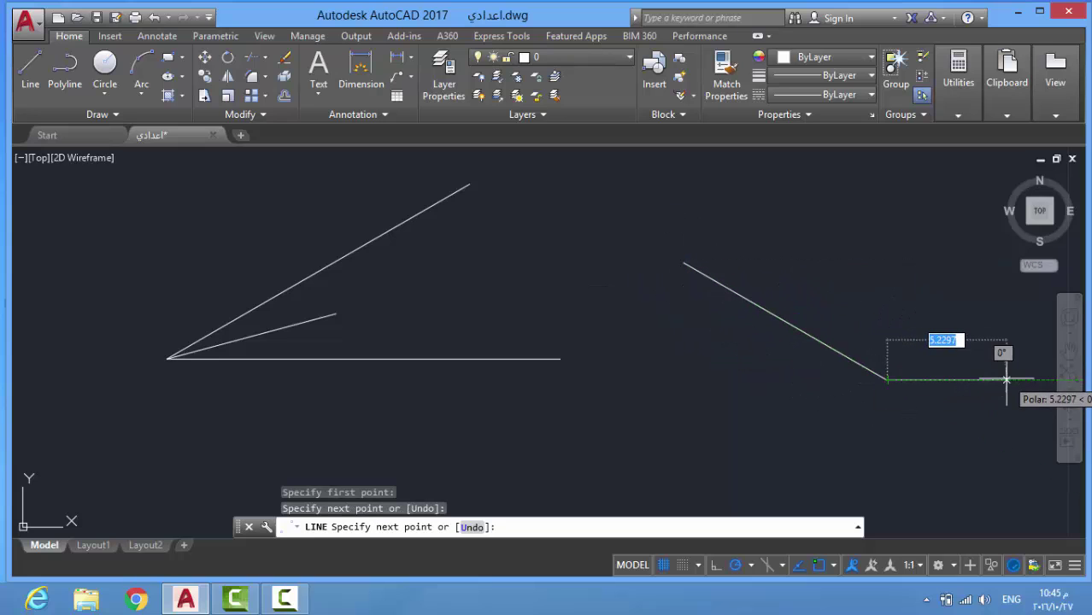
pyautogui.scroll(-4, 1000, 379)
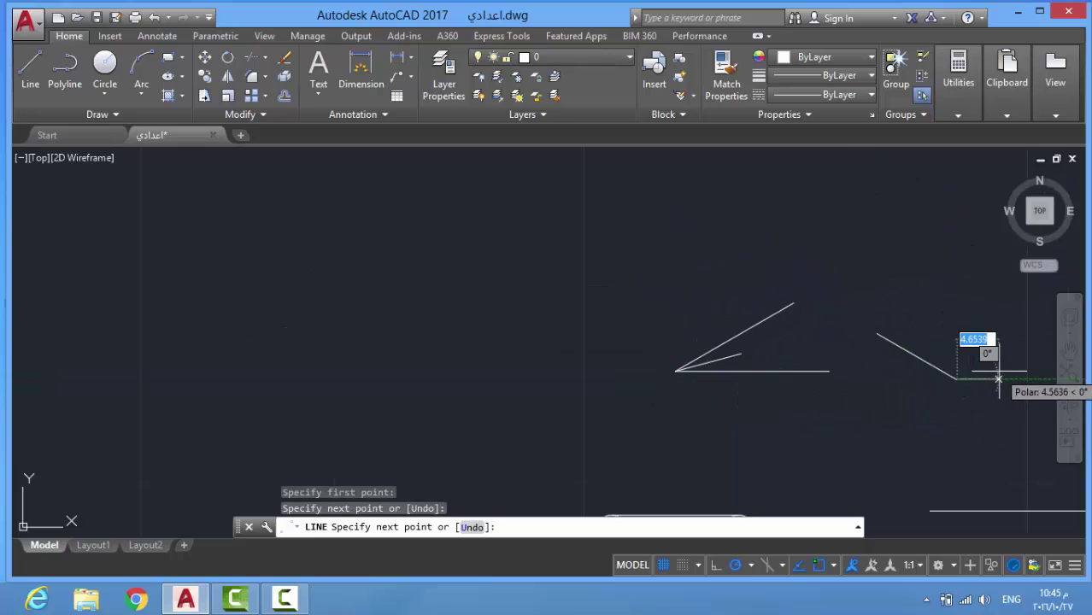
pyautogui.click(1027, 379)
pyautogui.click(1070, 349)
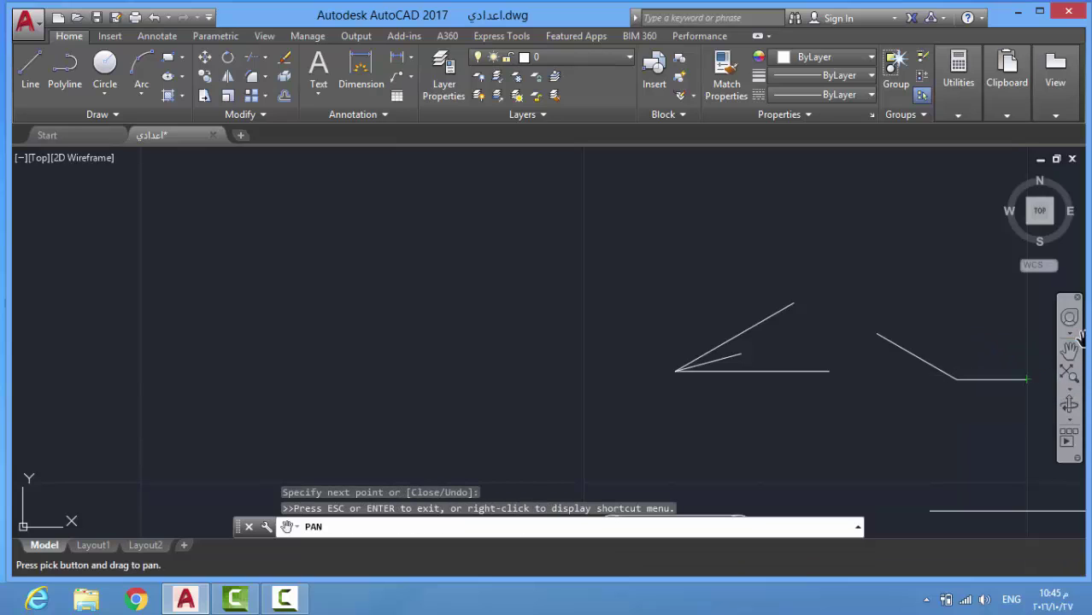
pyautogui.moveTo(975, 370)
pyautogui.mouseDown()
pyautogui.moveTo(778, 390)
pyautogui.moveTo(746, 366)
pyautogui.moveTo(717, 439)
pyautogui.moveTo(701, 390)
pyautogui.mouseUp()
pyautogui.scroll(4, 701, 389)
pyautogui.press('Escape')
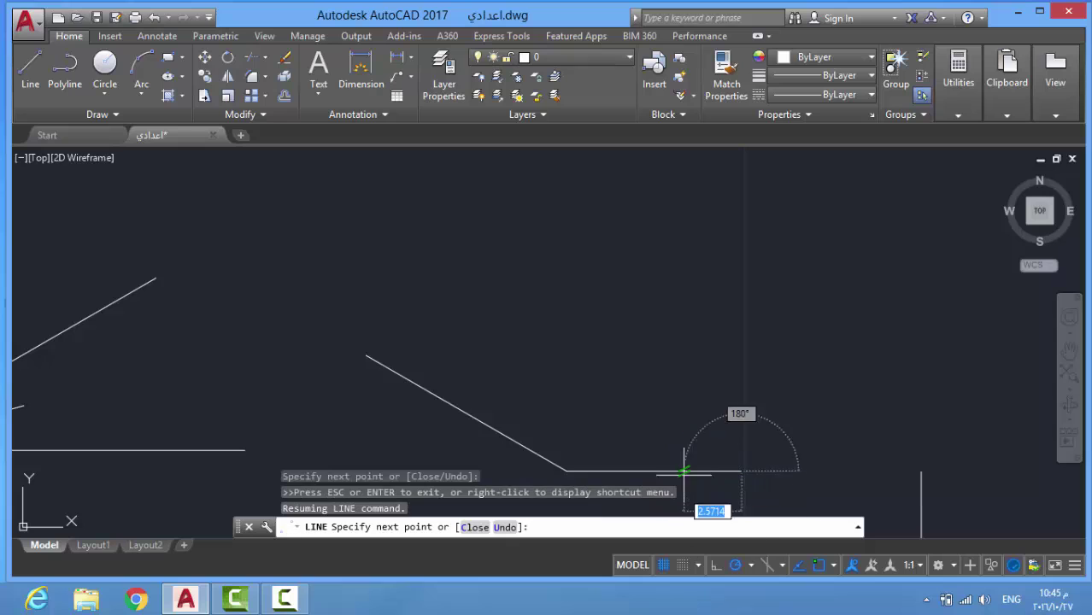
pyautogui.press('Escape')
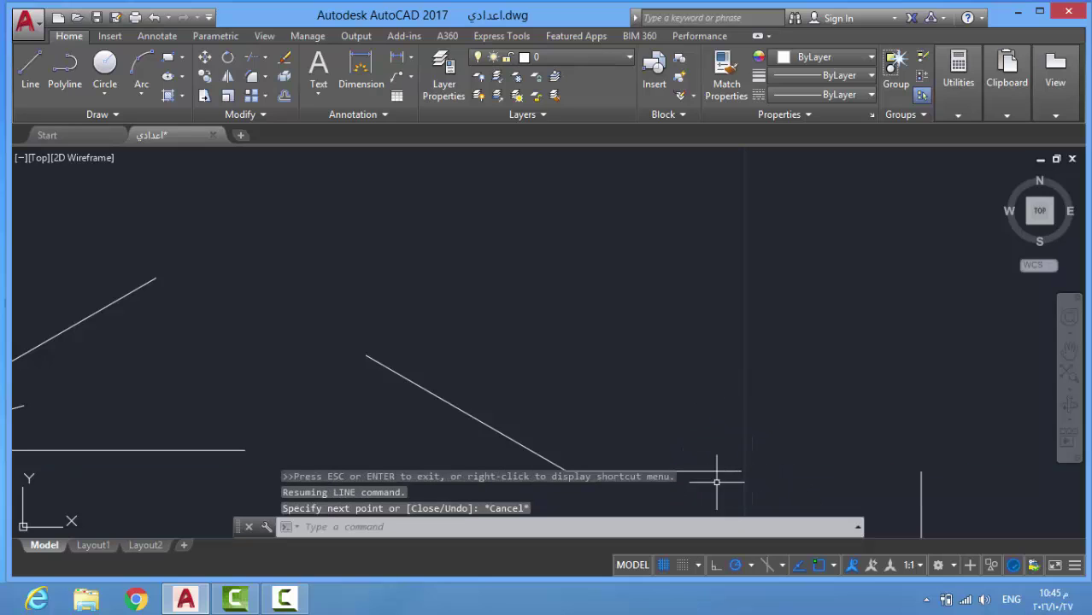
# - Draw a line parallel to the obtuse angle's horizontal side, starting 2 units above its right end and extending left past the vertex
pyautogui.click(30, 70)
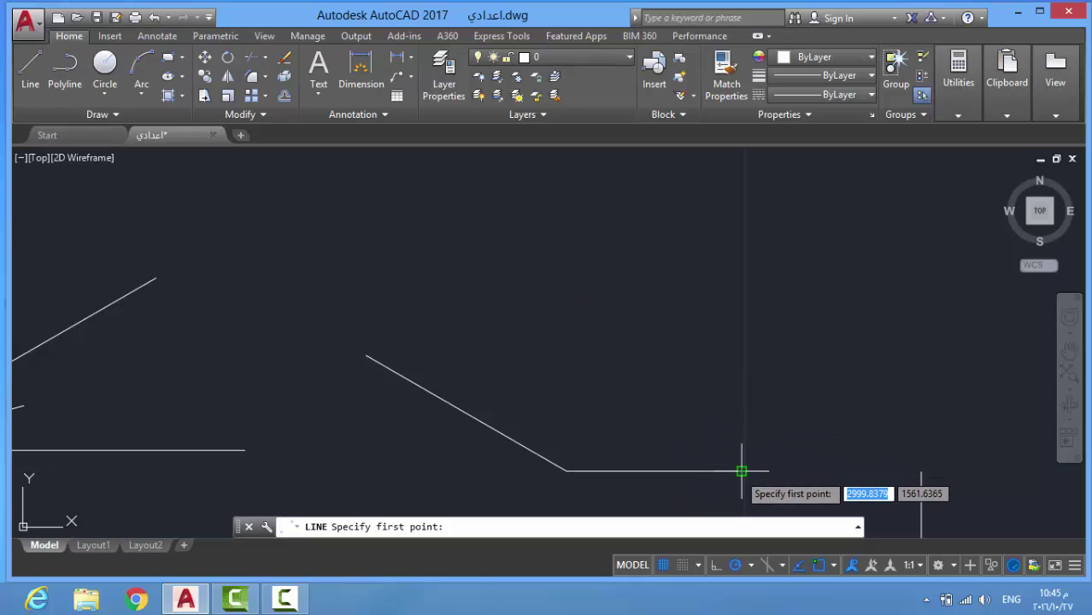
pyautogui.write('2')
pyautogui.press('Return')
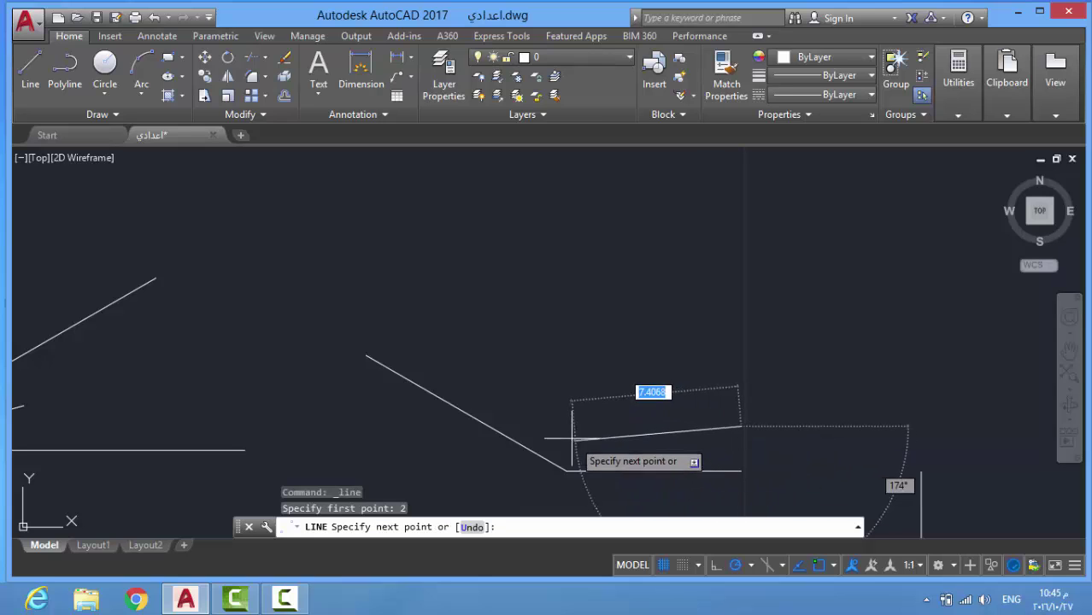
pyautogui.click(547, 425)
pyautogui.press('Return')
# - Draw a line parallel to the slanted side, starting 2 units perpendicular from its midpoint and crossing the other parallel line
pyautogui.press('Return')
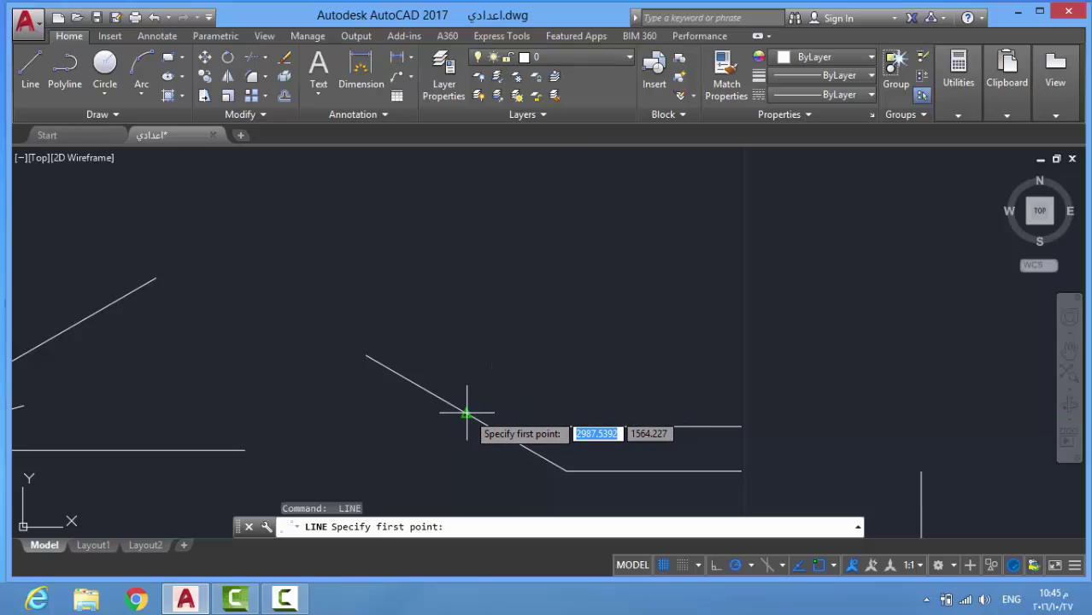
pyautogui.click(34, 74)
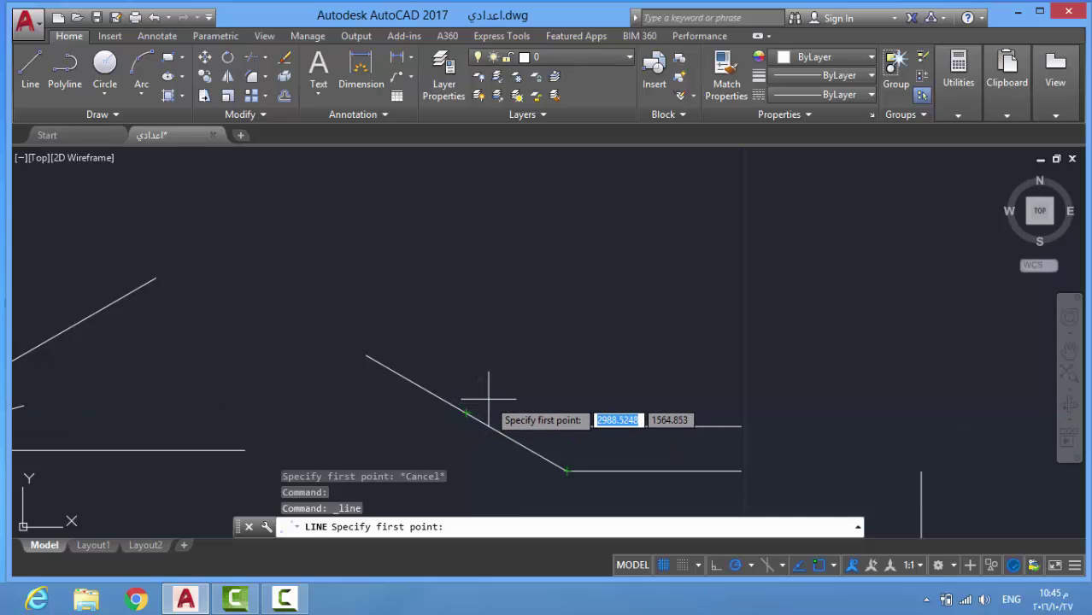
pyautogui.write('2')
pyautogui.press('Return')
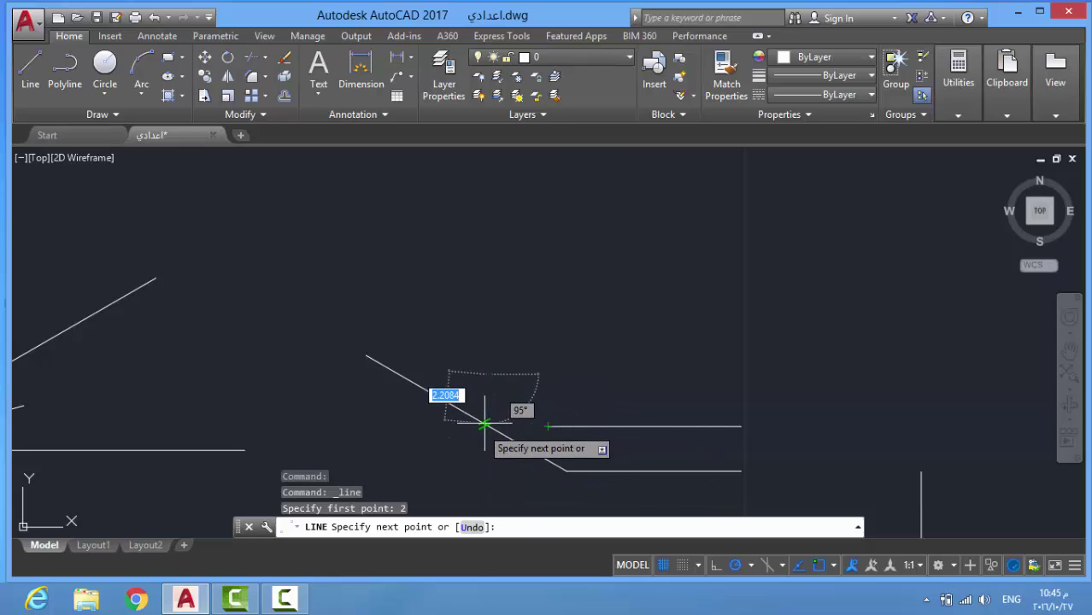
pyautogui.click(611, 445)
pyautogui.press('Return')
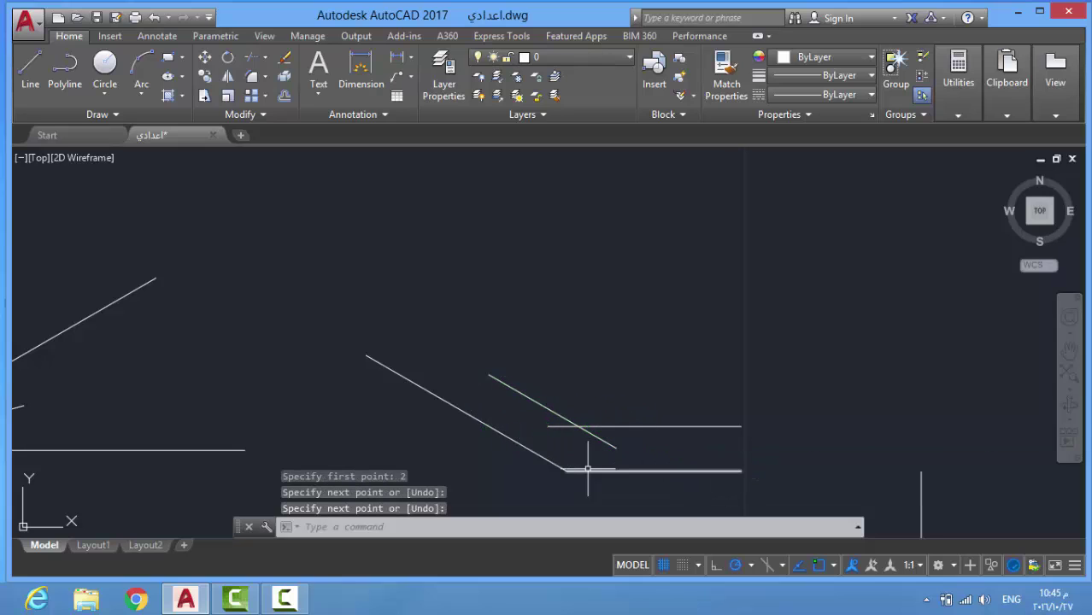
# - Draw the obtuse angle's bisector from the vertex to the intersection of the two parallel lines
pyautogui.scroll(2, 588, 449)
pyautogui.click(29, 64)
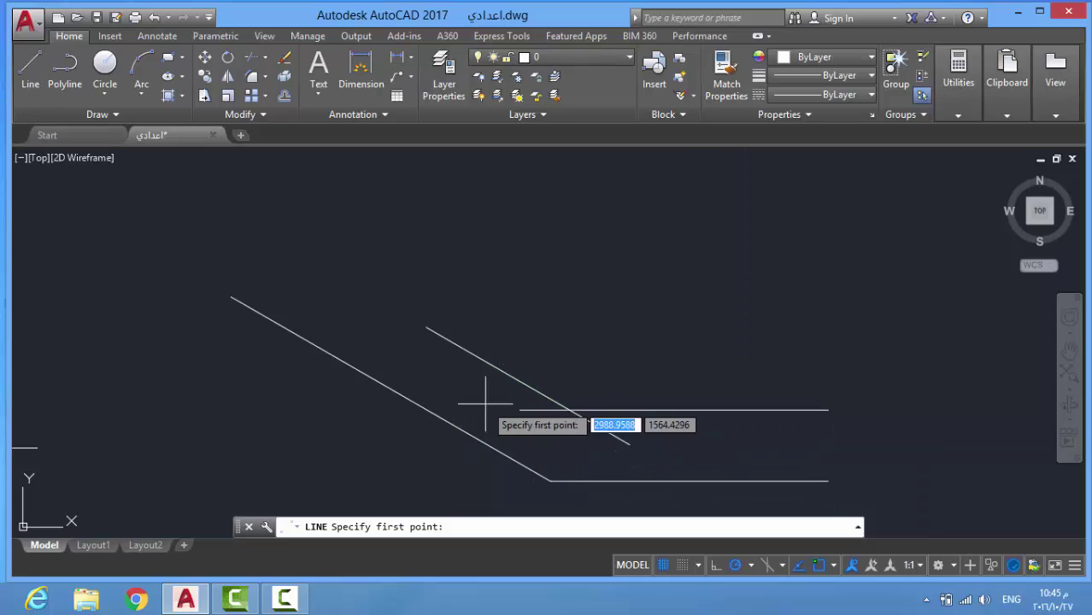
pyautogui.click(551, 480)
pyautogui.click(570, 410)
pyautogui.press('Return')
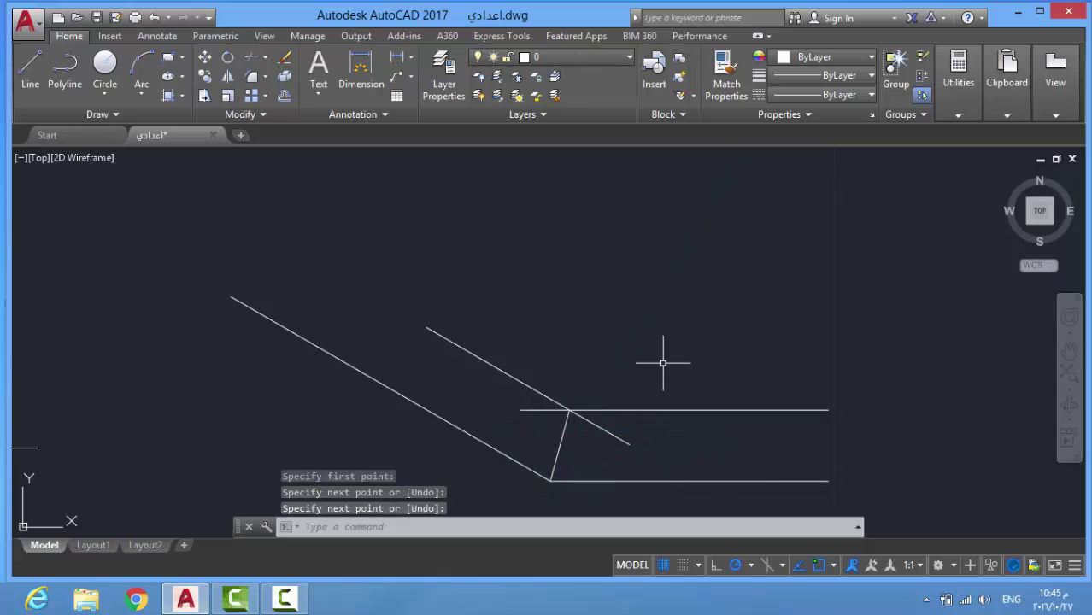
# - Delete the two parallel construction lines inside the obtuse angle
pyautogui.click(658, 439)
pyautogui.click(571, 385)
pyautogui.press('Delete')
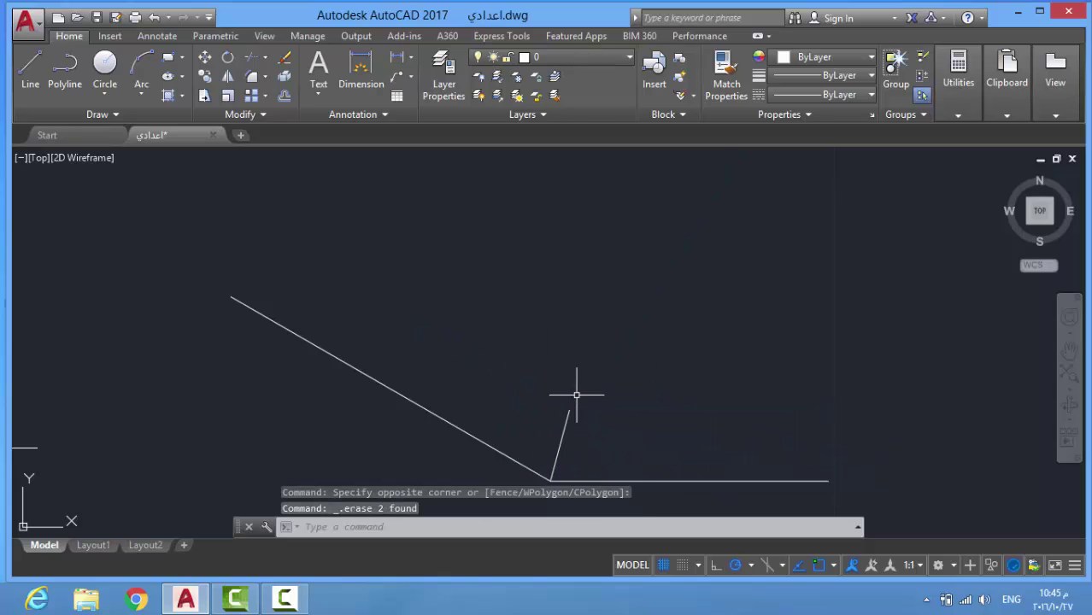
# - Draw a right angle in the empty area above and right of the obtuse angle, with a vertical side and a horizontal side
pyautogui.scroll(-3, 579, 393)
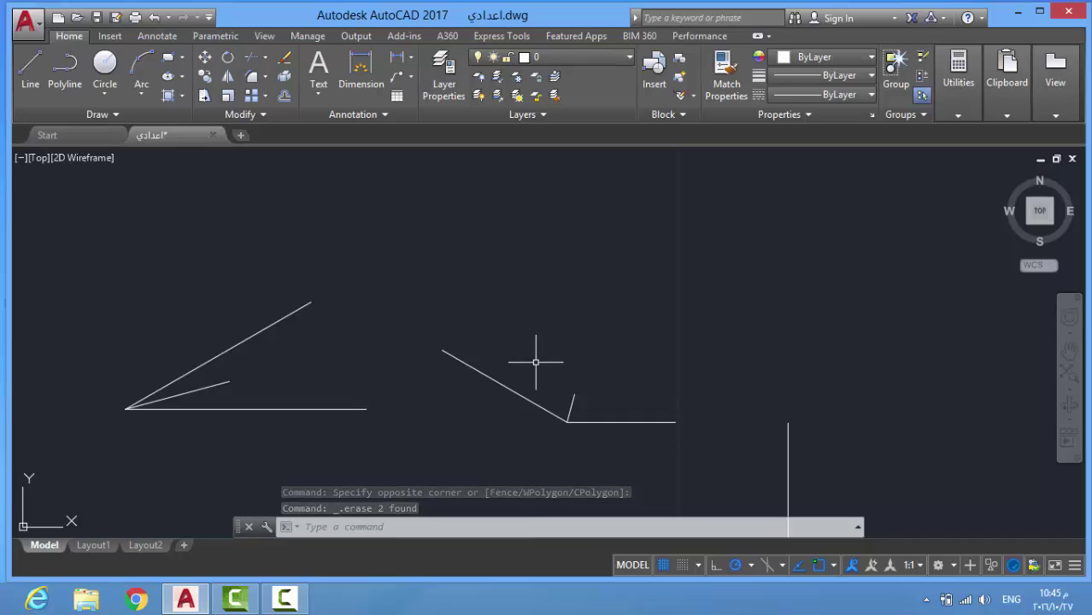
pyautogui.scroll(-2, 536, 363)
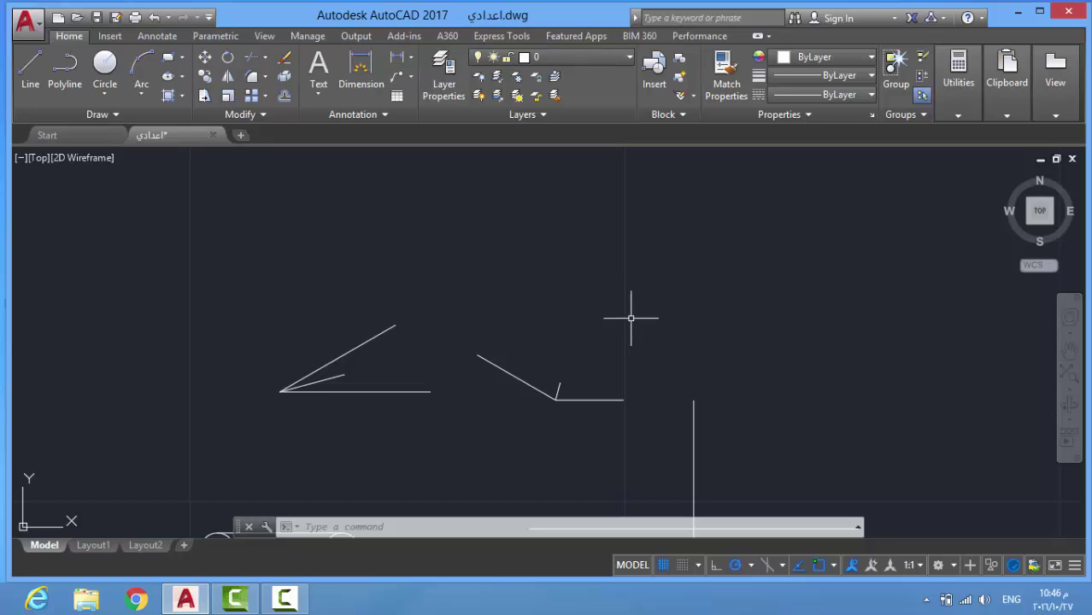
pyautogui.scroll(4, 703, 292)
pyautogui.click(30, 73)
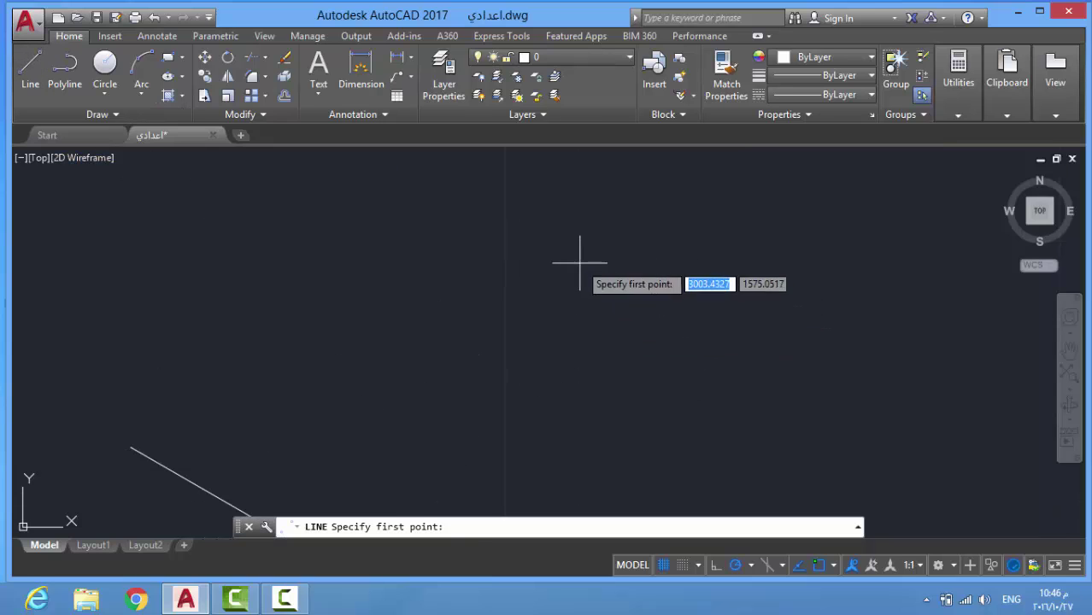
pyautogui.click(579, 263)
pyautogui.click(580, 454)
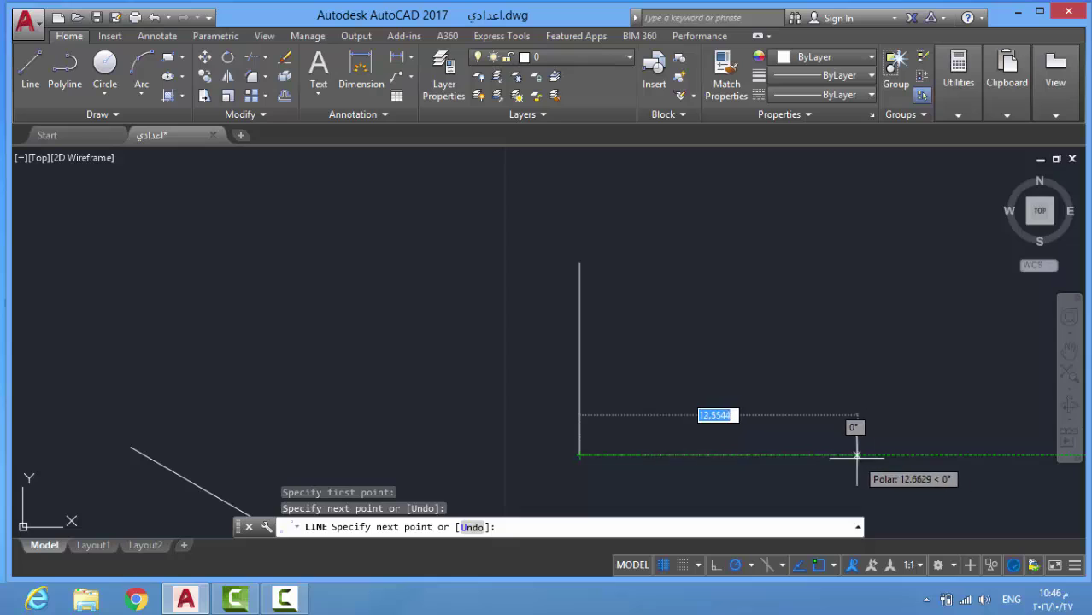
pyautogui.click(779, 454)
pyautogui.press('Return')
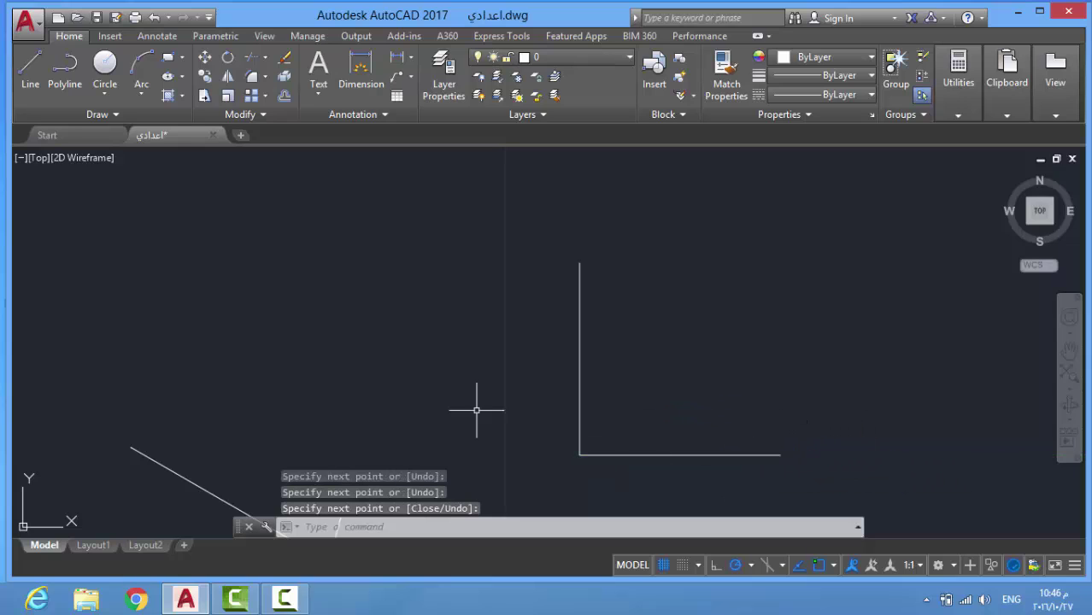
# - Draw a circle of radius 4 centred on the right angle's vertex
pyautogui.click(105, 64)
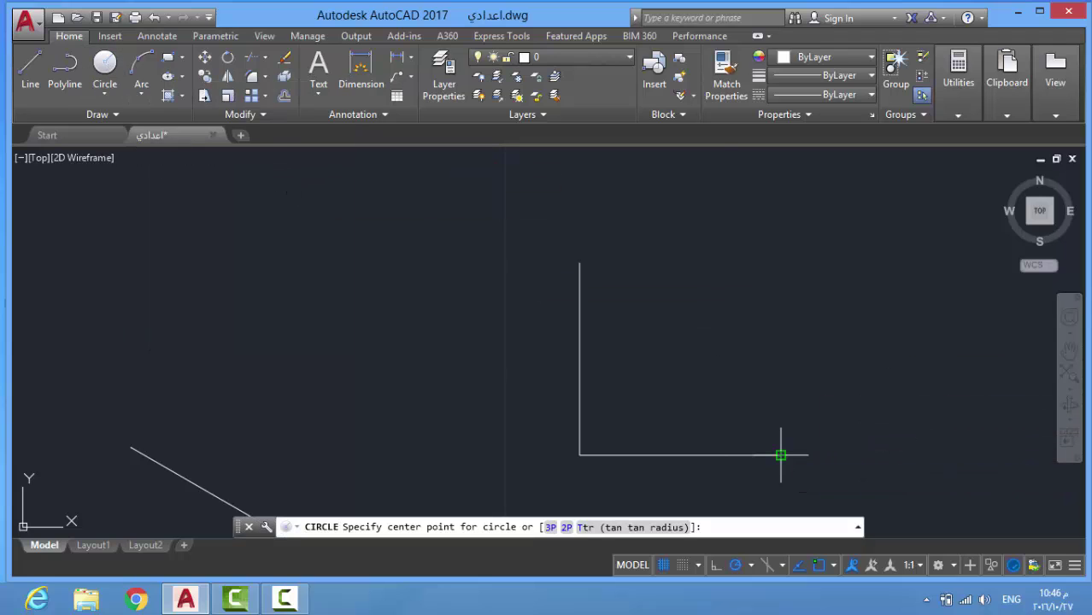
pyautogui.click(580, 454)
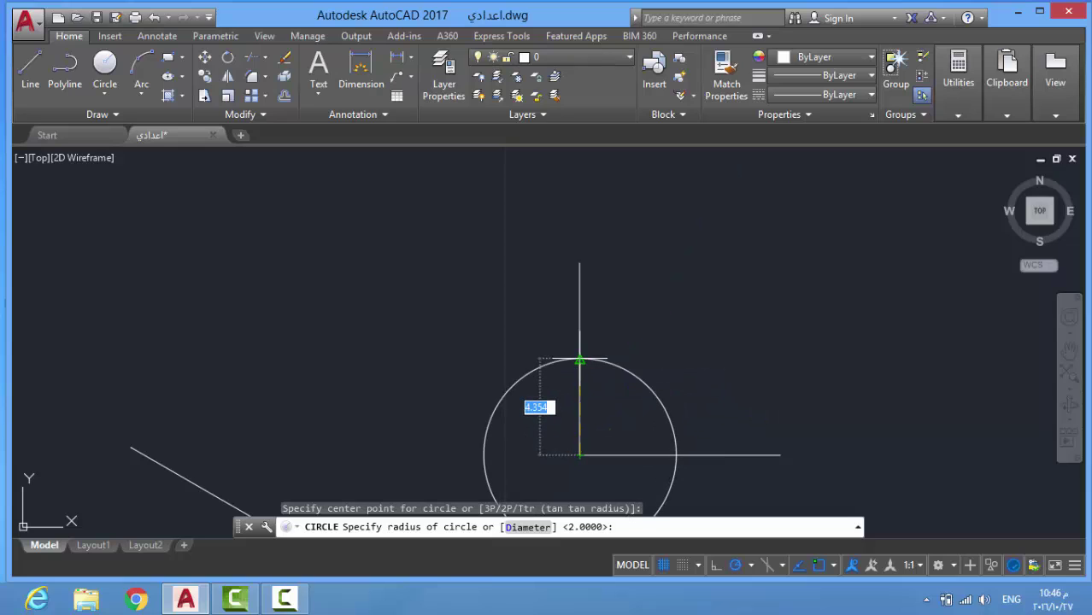
pyautogui.write('4')
pyautogui.press('Return')
# - Draw circles of radius 4 centred where the vertex circle crosses the right angle's horizontal and vertical sides
pyautogui.moveTo(587, 405)
pyautogui.mouseDown(button='middle')
pyautogui.moveTo(489, 343)
pyautogui.moveTo(553, 391)
pyautogui.mouseUp(button='middle')
pyautogui.click(105, 65)
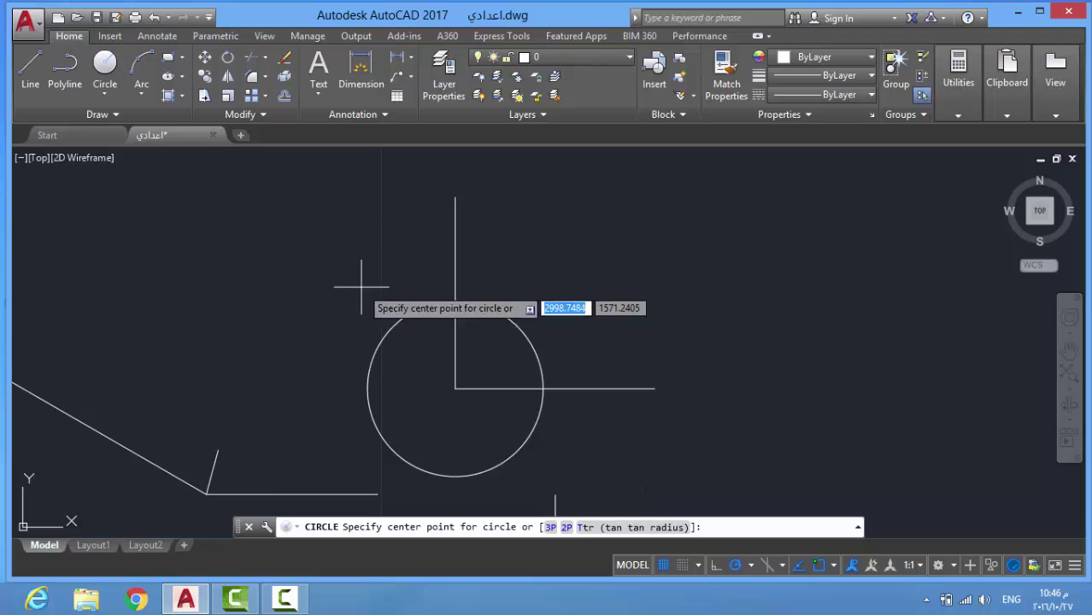
pyautogui.click(541, 389)
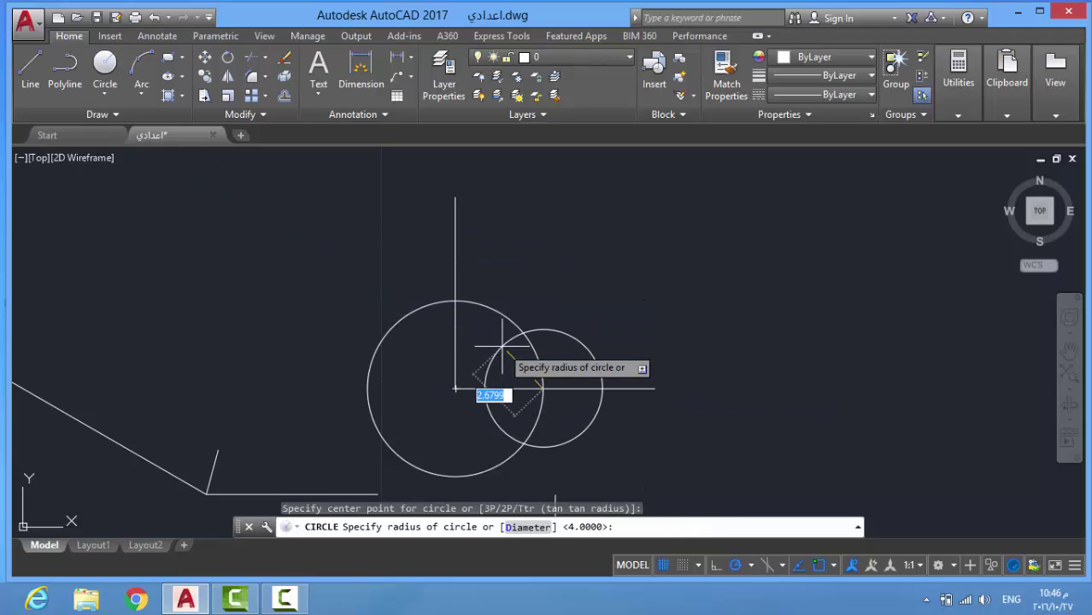
pyautogui.press('Return')
pyautogui.click(105, 65)
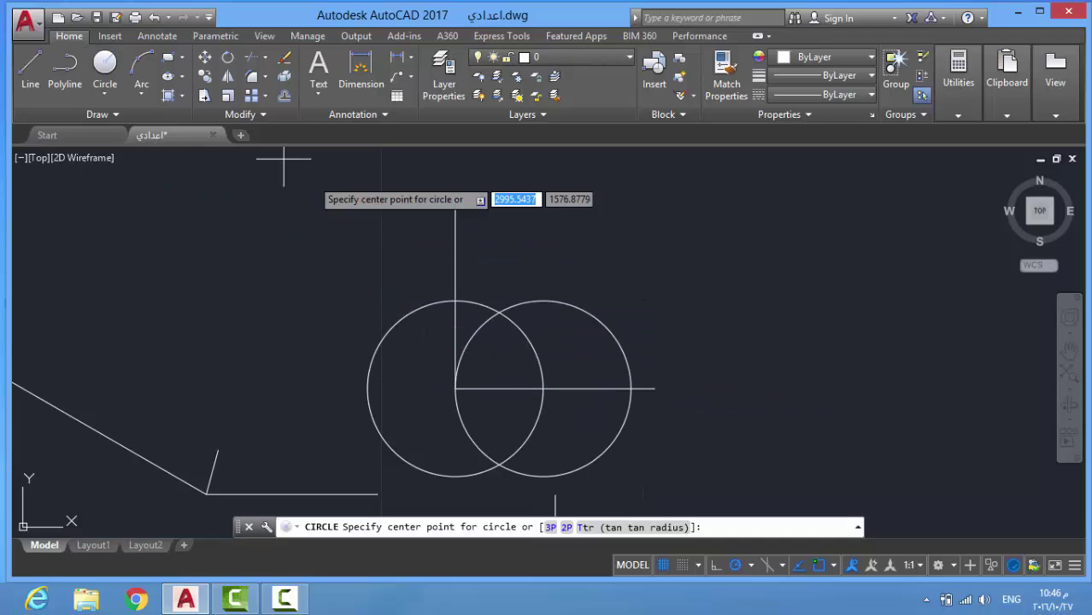
pyautogui.click(454, 301)
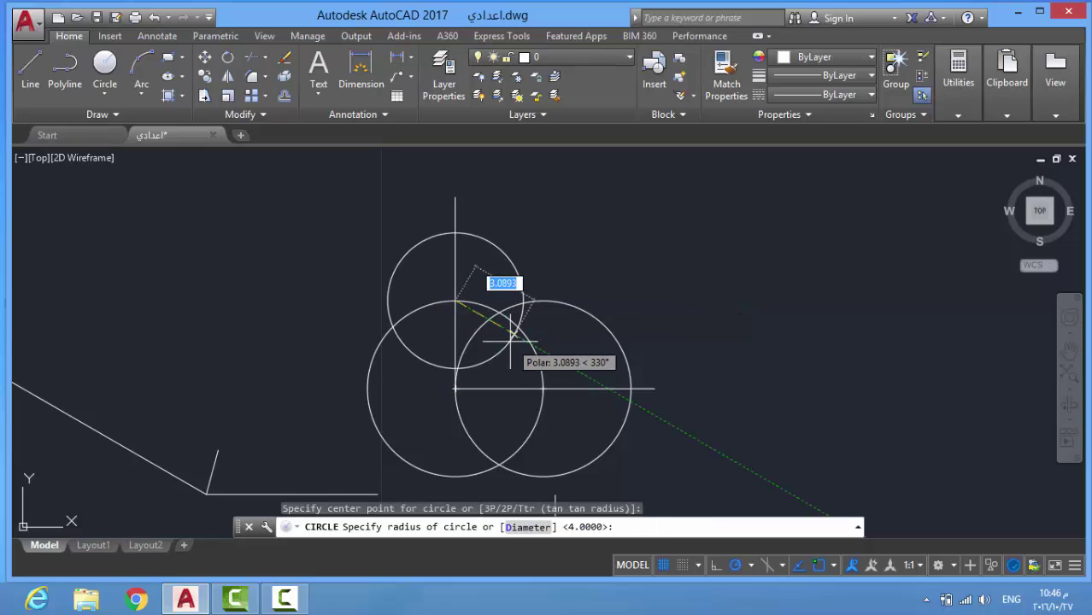
pyautogui.write('4')
pyautogui.press('Return')
# - Trisect the right angle with lines from its vertex to the two points inside the angle where the other circles cross the vertex circle
pyautogui.scroll(5, 491, 366)
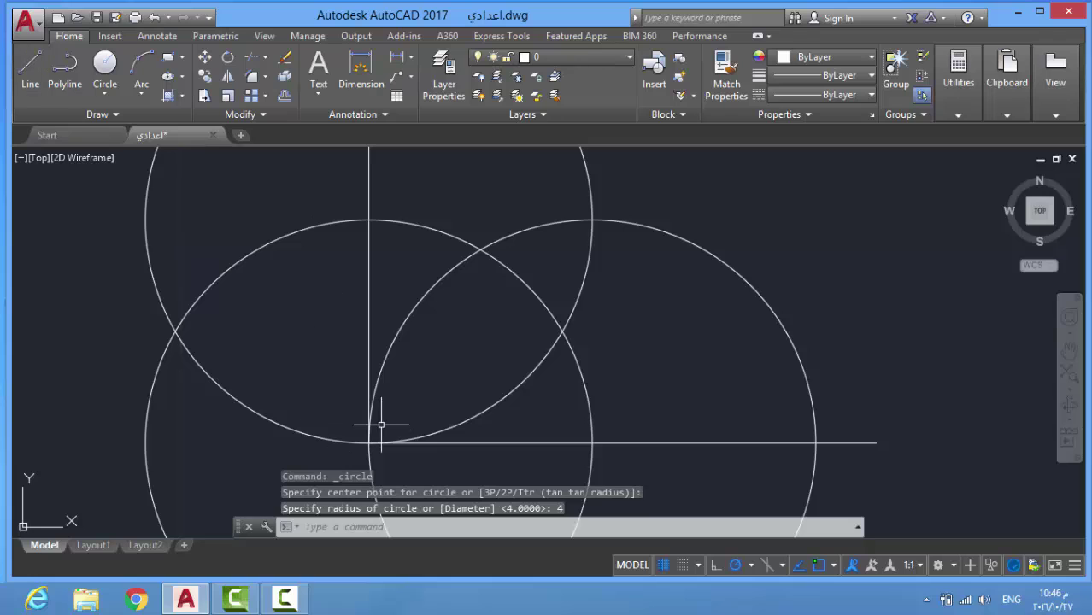
pyautogui.click(30, 68)
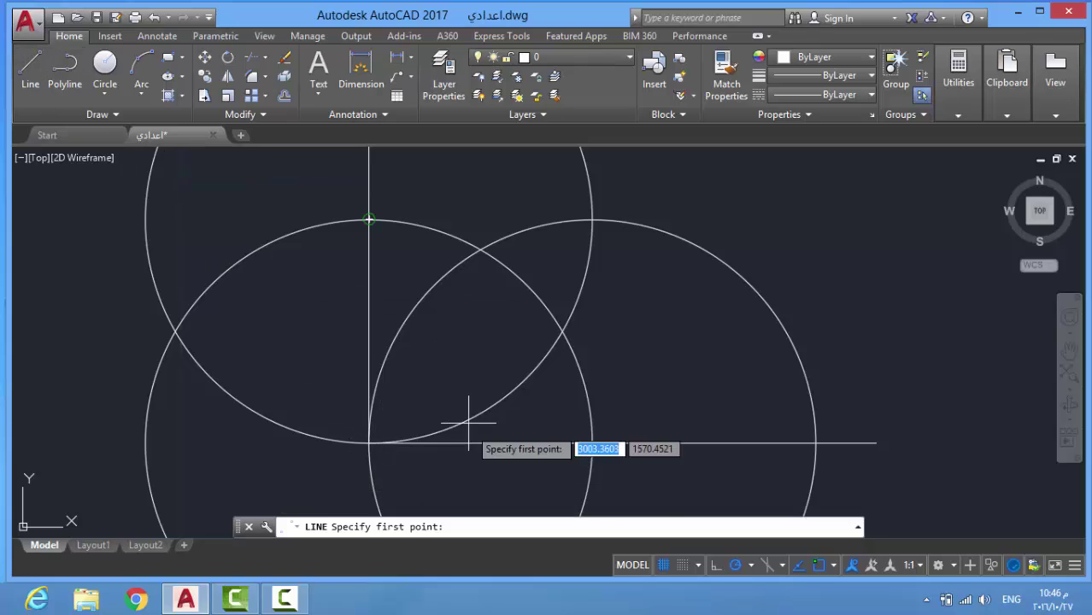
pyautogui.click(368, 442)
pyautogui.click(562, 333)
pyautogui.press('Return')
pyautogui.press('Return')
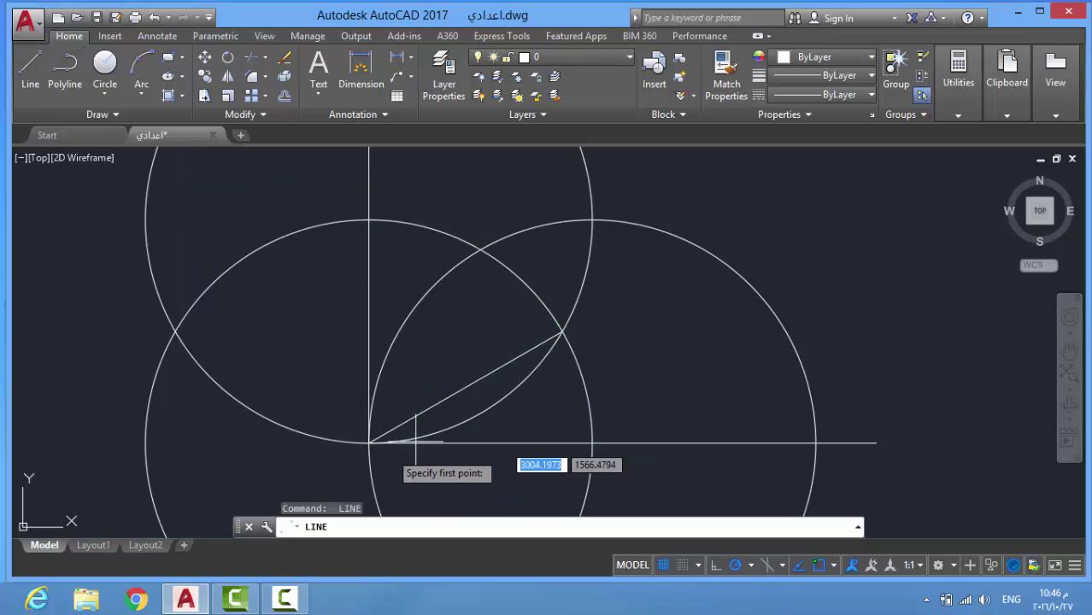
pyautogui.click(368, 443)
pyautogui.click(480, 249)
pyautogui.press('Return')
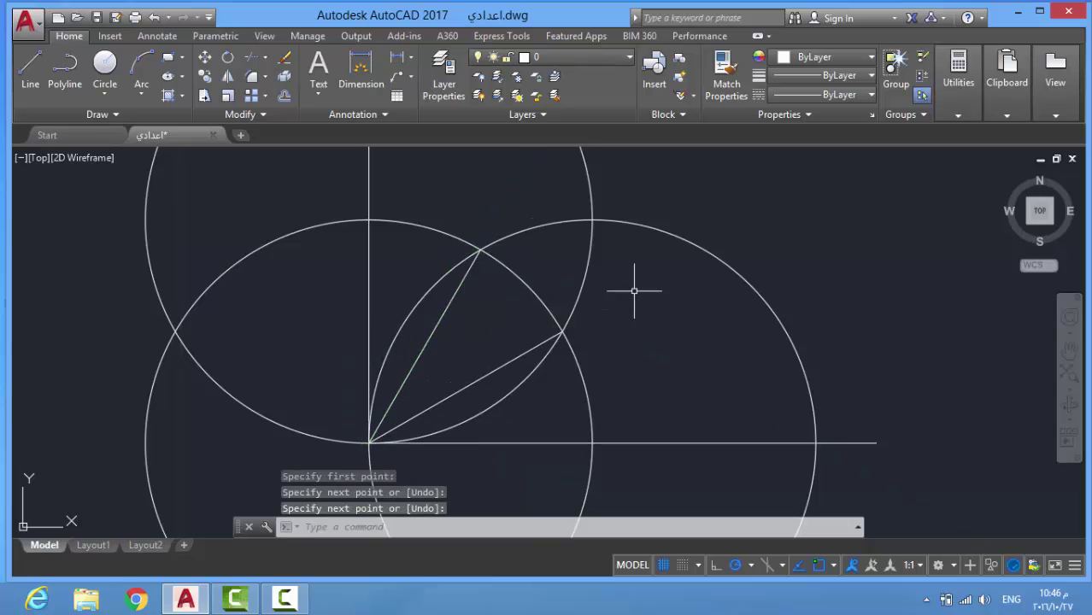
# - Delete the three construction circles around the trisected right angle, keeping its sides and the two trisecting lines
pyautogui.click(637, 221)
pyautogui.click(588, 246)
pyautogui.click(596, 226)
pyautogui.click(530, 300)
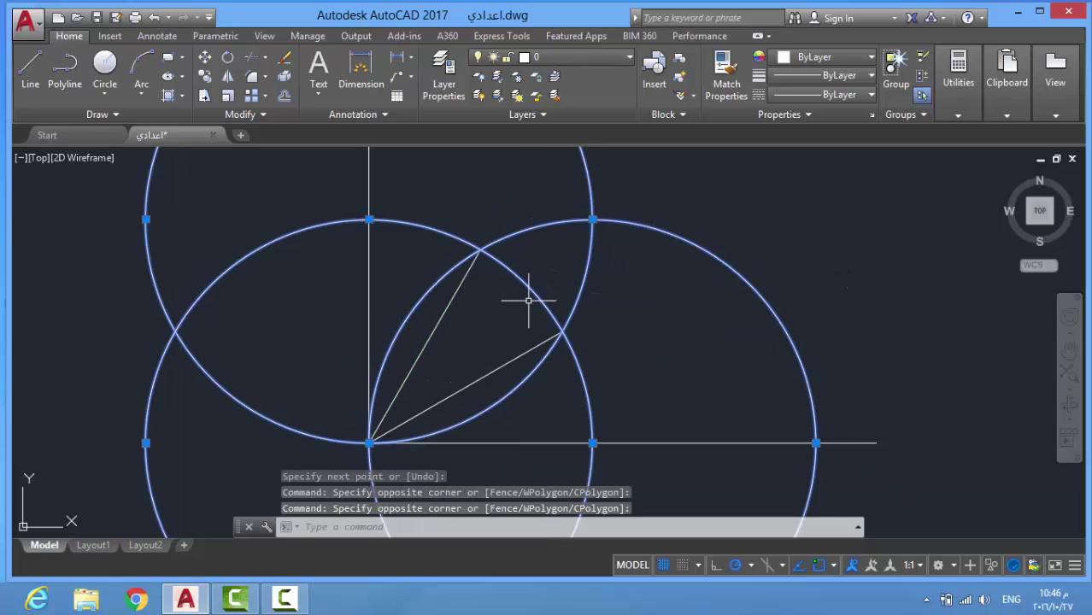
pyautogui.press('Delete')
# - Draw an acute angle in the empty area right of the trisected right angle, with a sloping side and a horizontal base
pyautogui.scroll(-6, 663, 282)
pyautogui.scroll(3, 662, 283)
pyautogui.scroll(2, 590, 301)
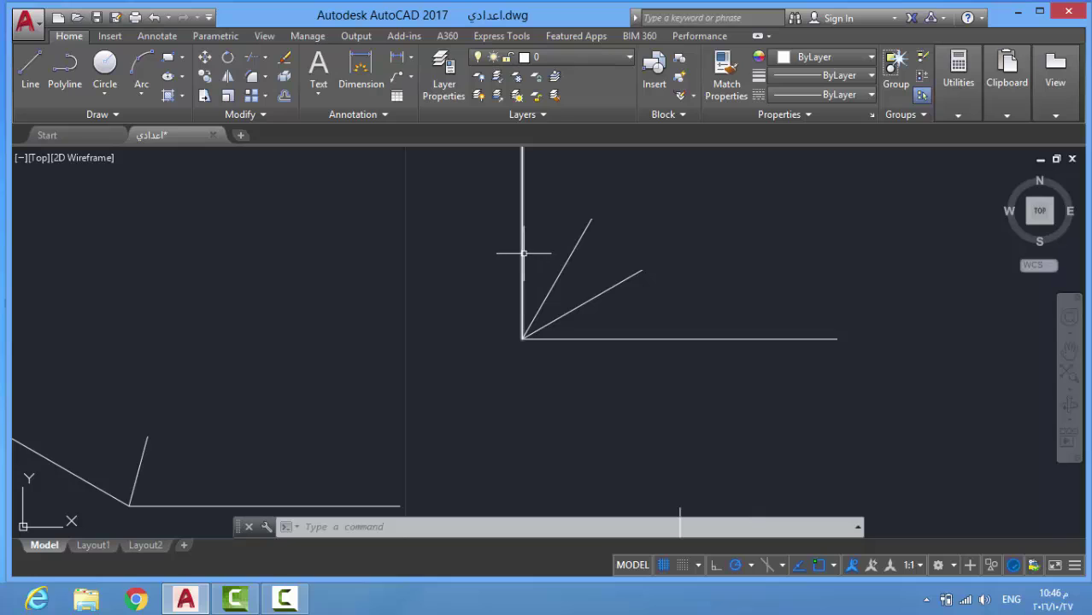
pyautogui.scroll(-2, 540, 268)
pyautogui.scroll(-3, 677, 339)
pyautogui.scroll(3, 519, 274)
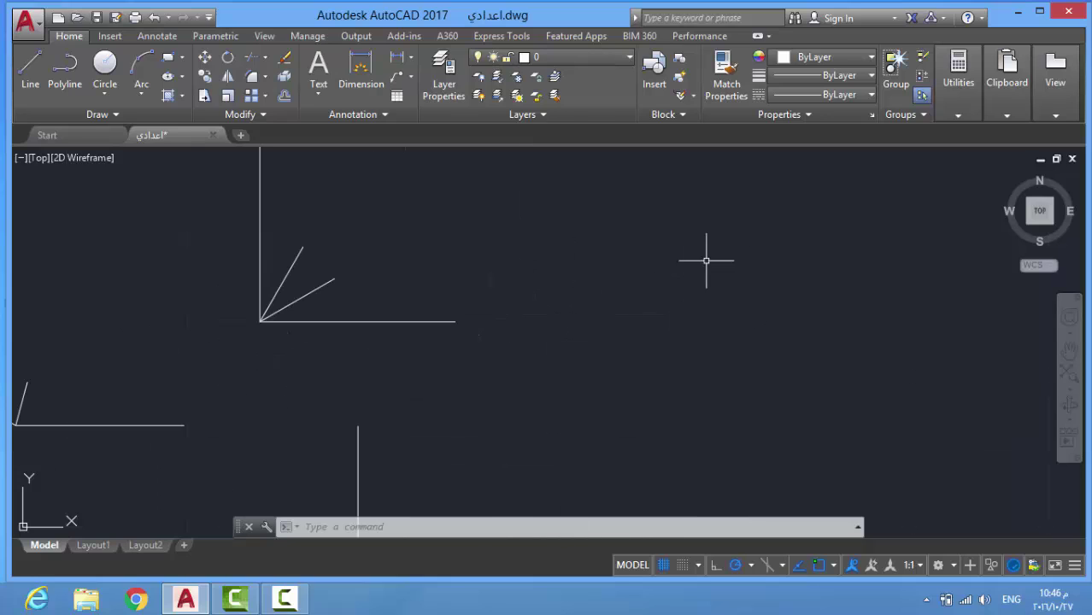
pyautogui.scroll(-3, 706, 256)
pyautogui.scroll(2, 794, 231)
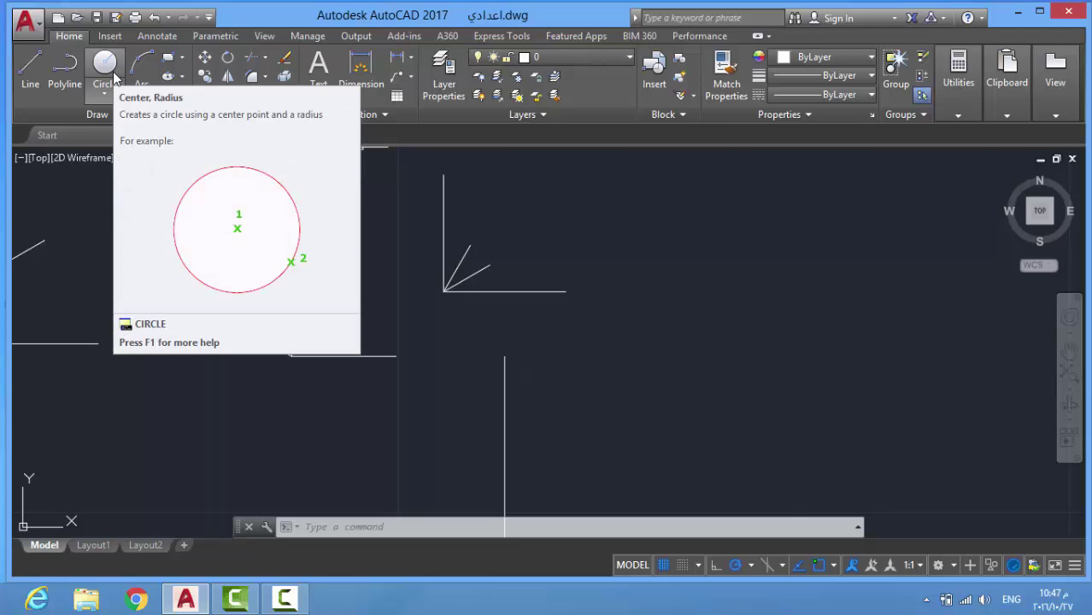
pyautogui.click(30, 70)
pyautogui.click(699, 242)
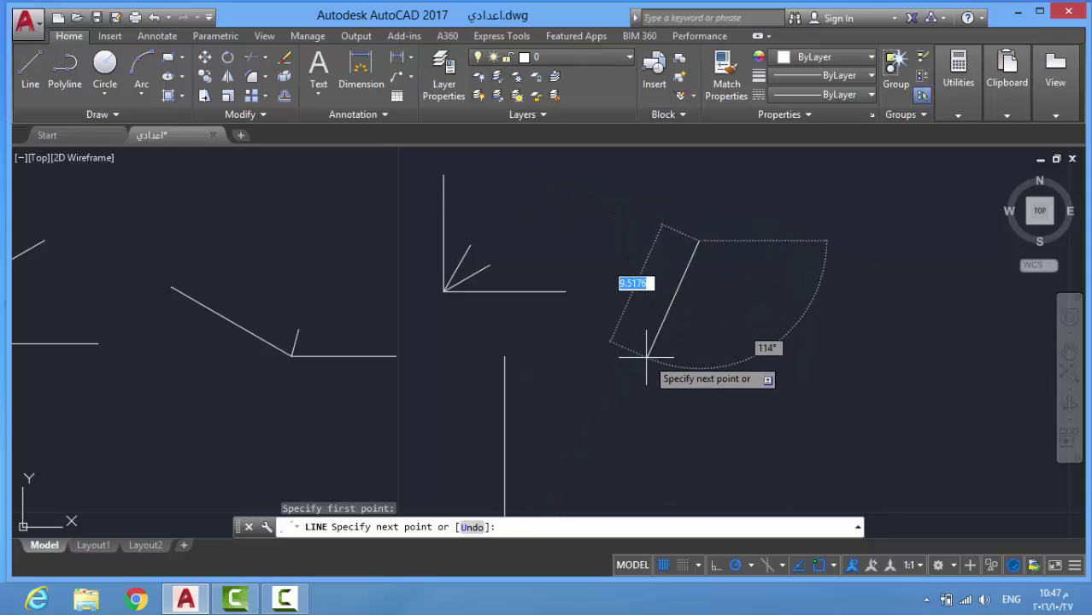
pyautogui.click(647, 331)
pyautogui.click(761, 332)
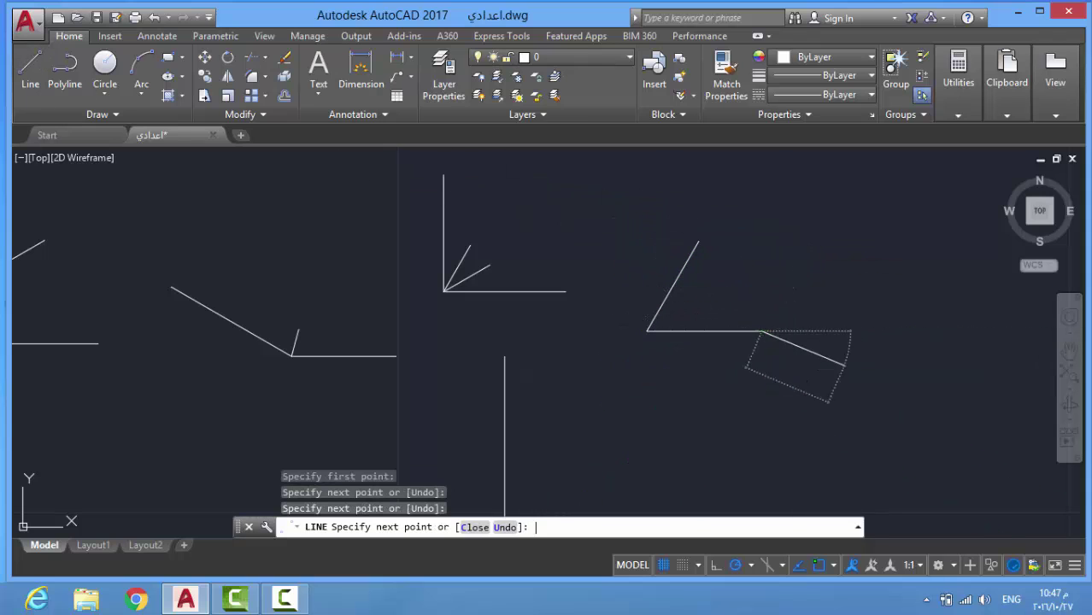
pyautogui.press('Return')
# - Draw a separate horizontal line to the right of the new acute angle, roughly level with its base
pyautogui.scroll(2, 889, 305)
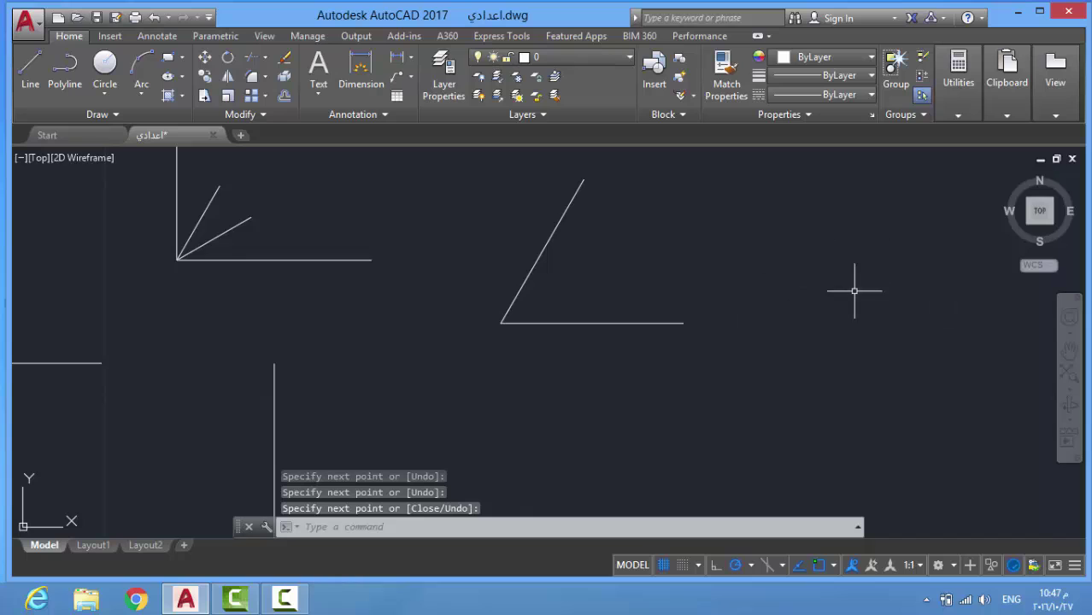
pyautogui.click(38, 84)
pyautogui.click(795, 328)
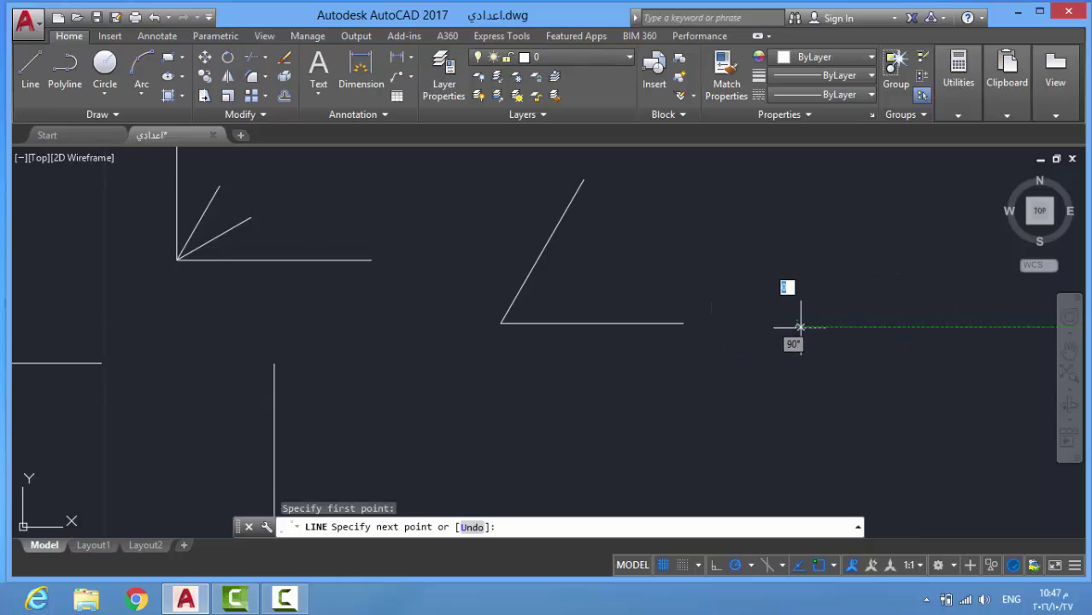
pyautogui.click(953, 328)
pyautogui.press('Return')
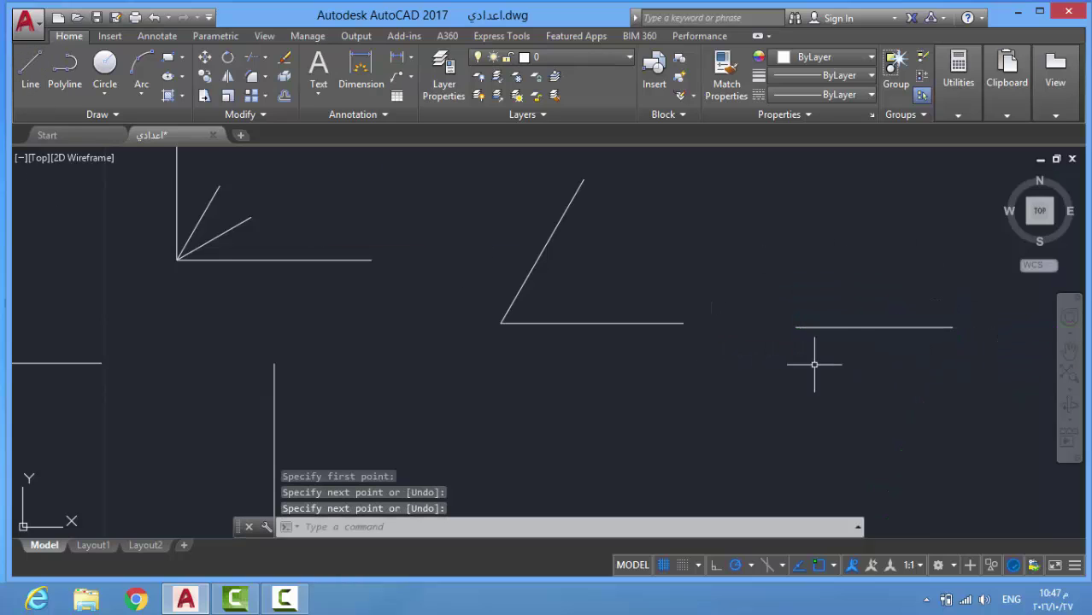
# - Draw a circle of radius 4 centred on the new acute angle's vertex
pyautogui.click(105, 69)
pyautogui.click(501, 322)
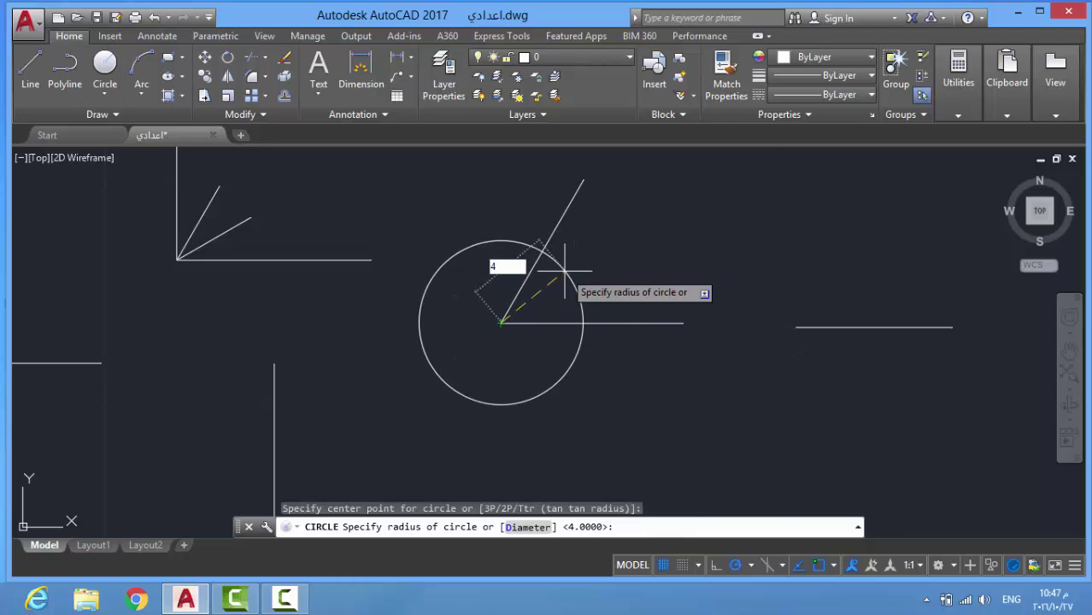
pyautogui.press('Return')
pyautogui.scroll(2, 598, 329)
pyautogui.scroll(-2, 623, 327)
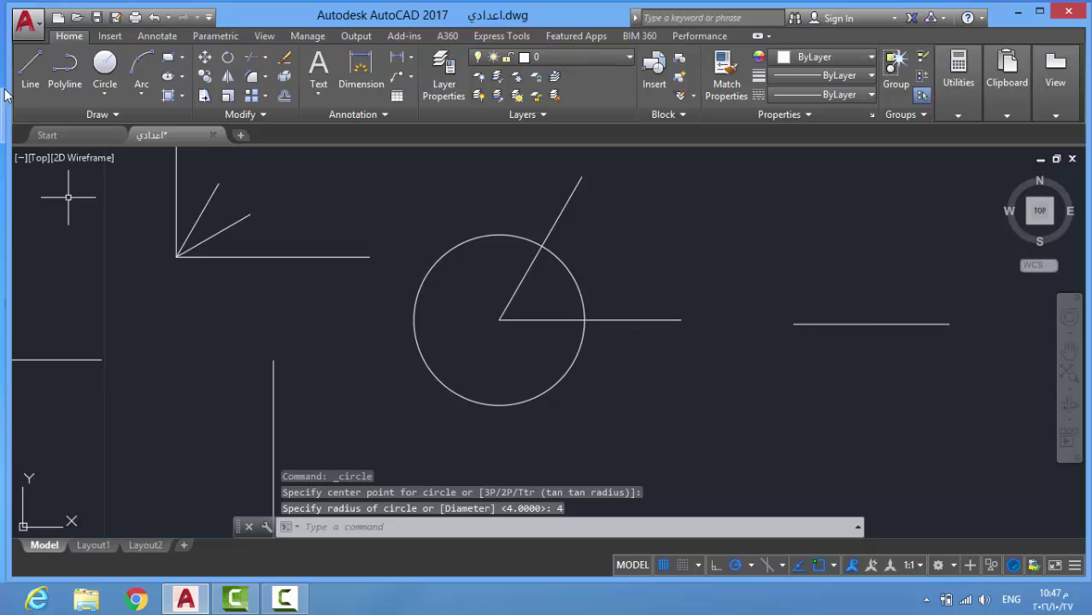
# - Draw a circle of radius 4 centred on the left end of the separate horizontal line
pyautogui.click(104, 69)
pyautogui.click(794, 324)
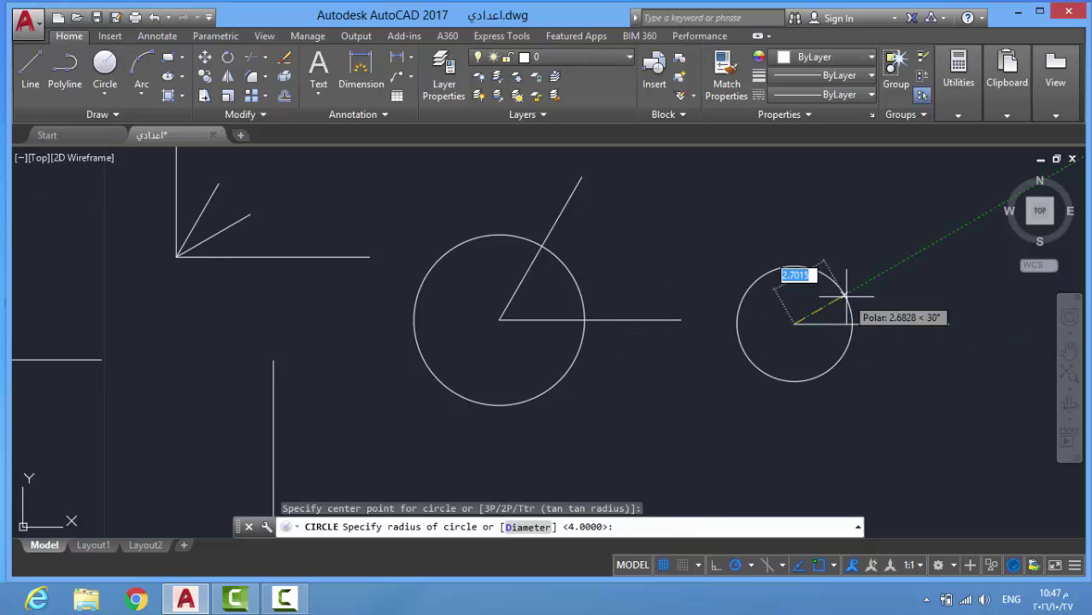
pyautogui.write('4')
pyautogui.press('Return')
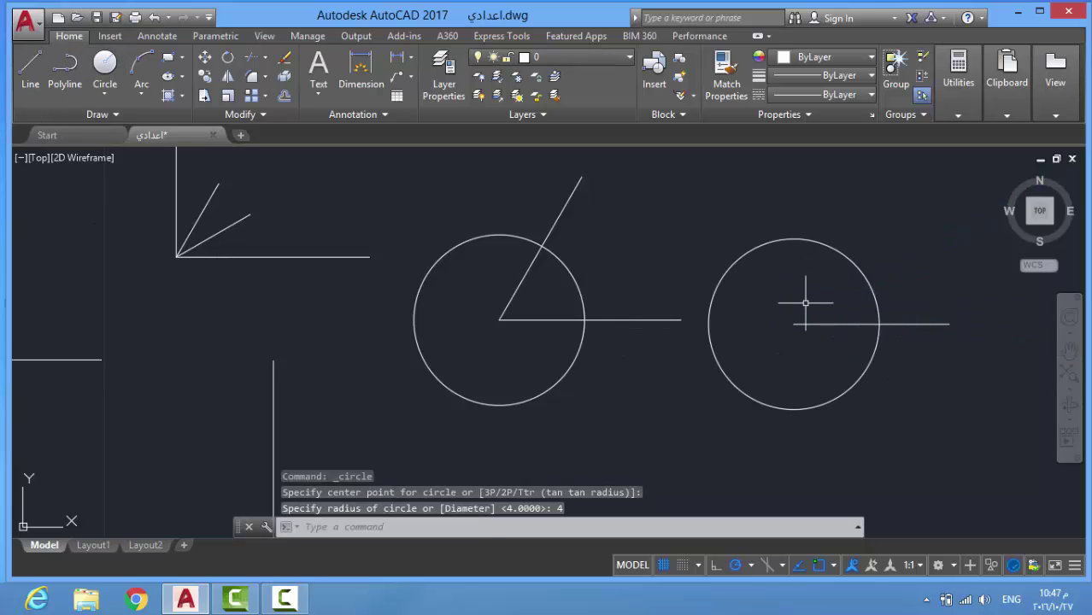
pyautogui.scroll(2, 550, 206)
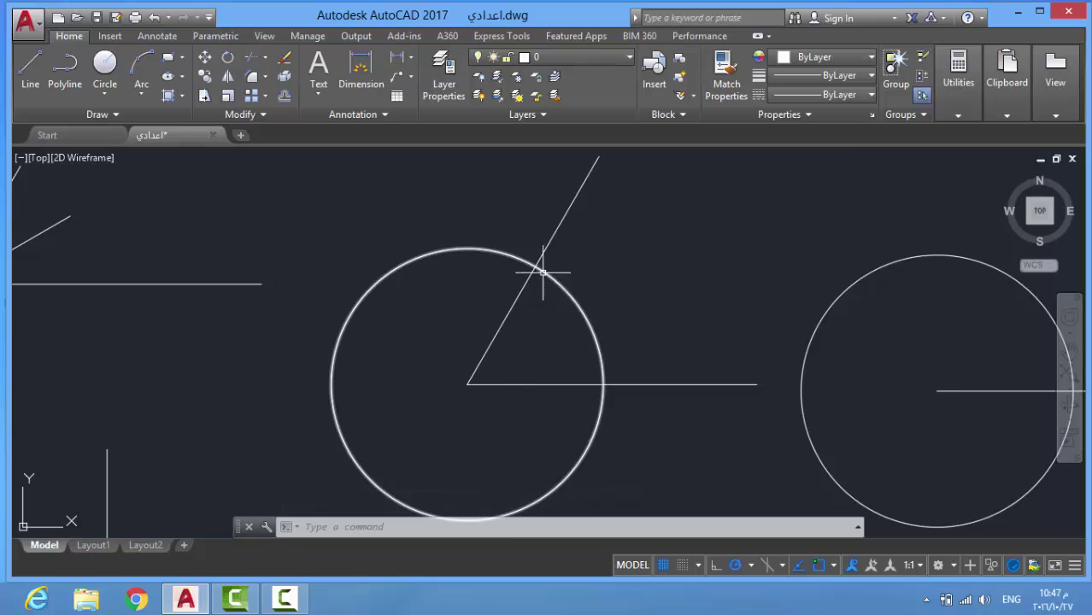
pyautogui.scroll(-2, 679, 293)
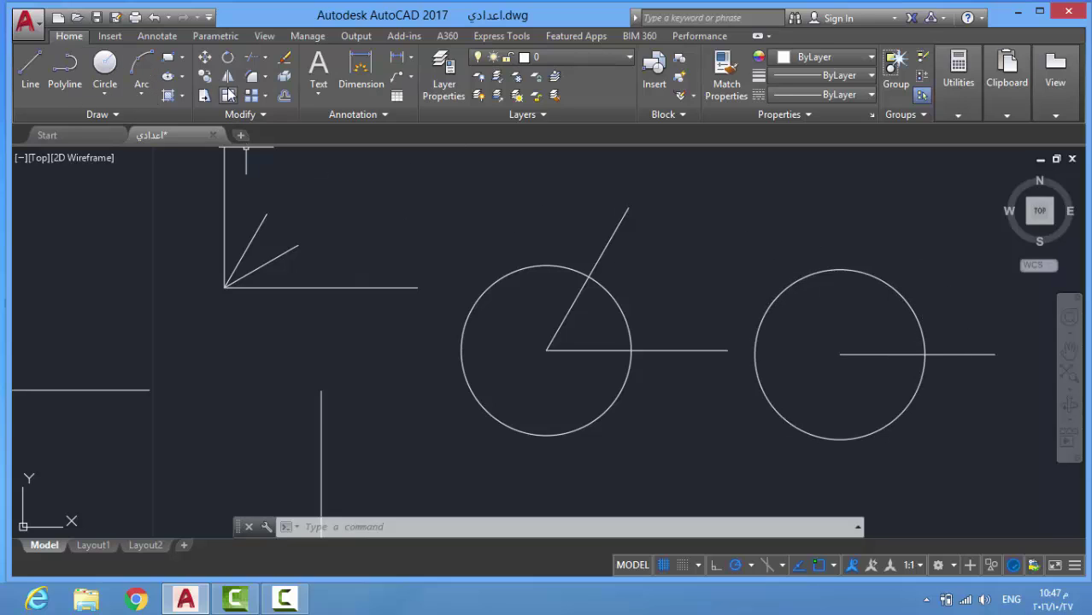
pyautogui.click(140, 68)
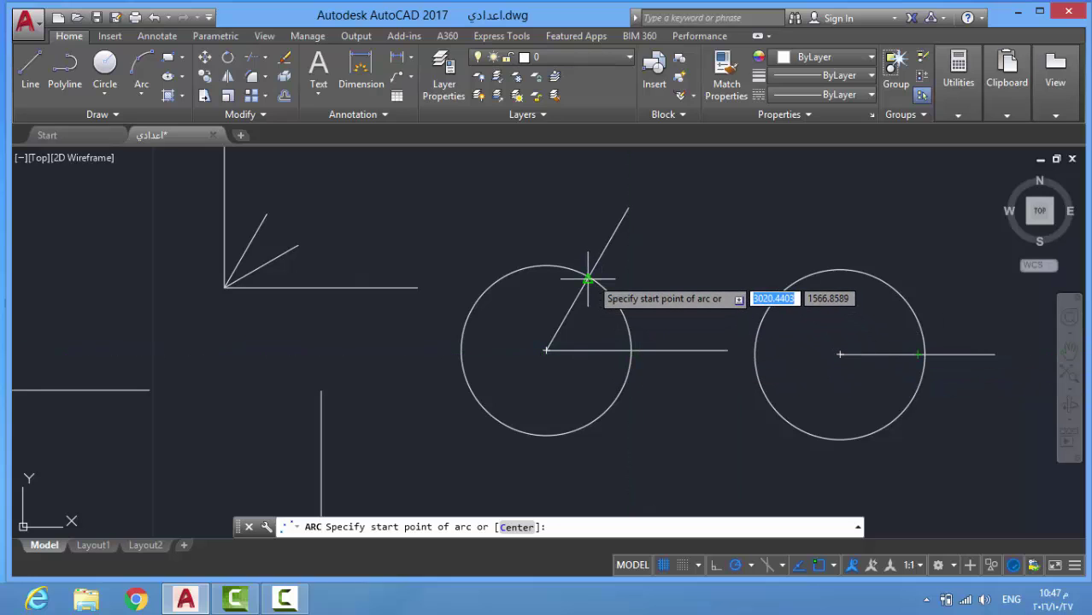
pyautogui.click(923, 352)
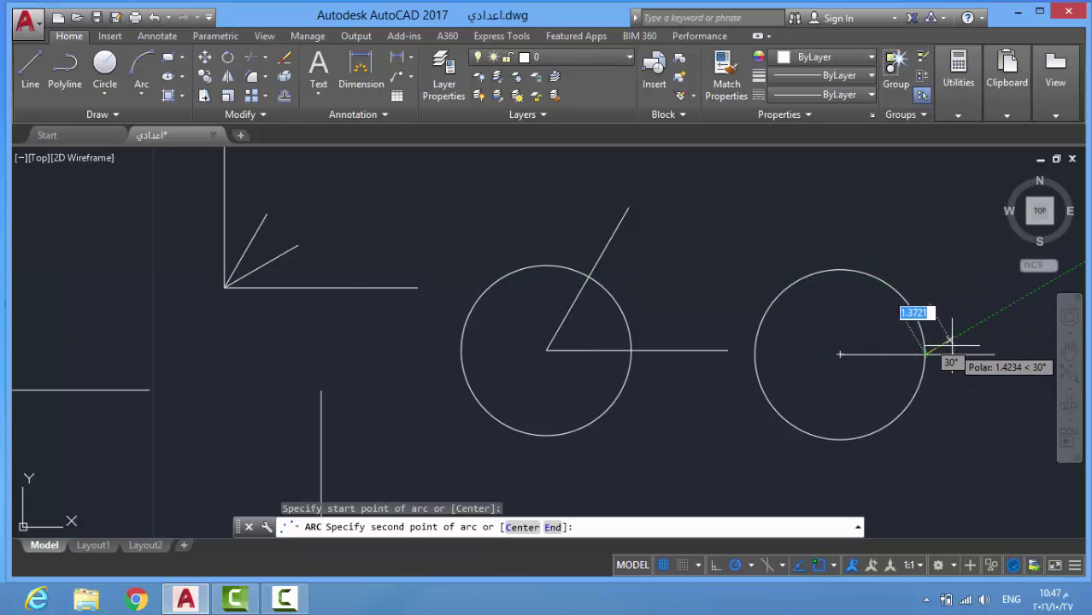
pyautogui.press('Escape')
pyautogui.press('Return')
pyautogui.press('Return')
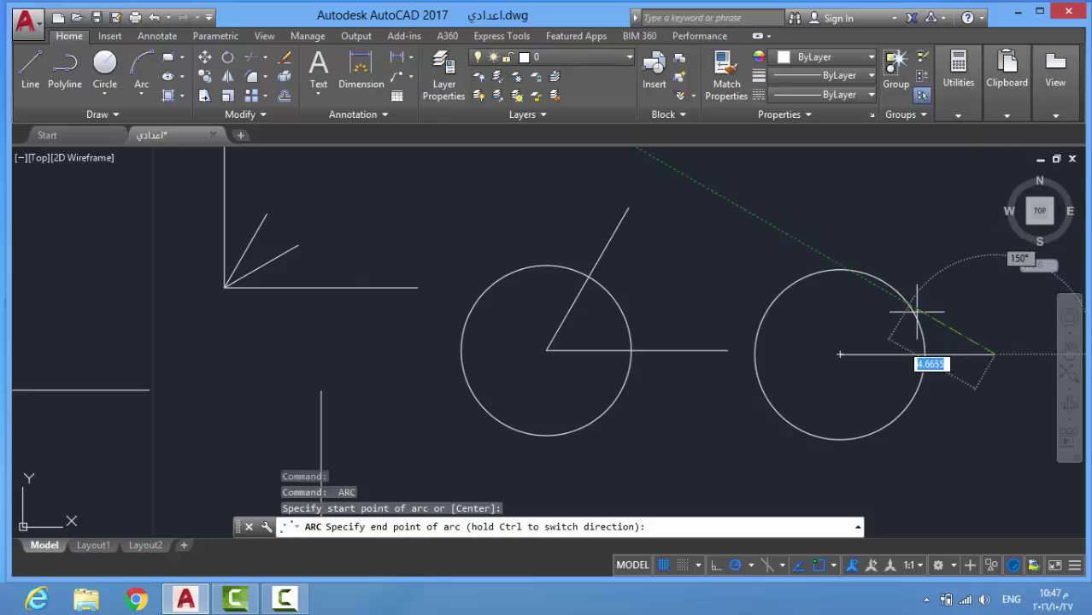
pyautogui.press('Return')
pyautogui.press('Escape')
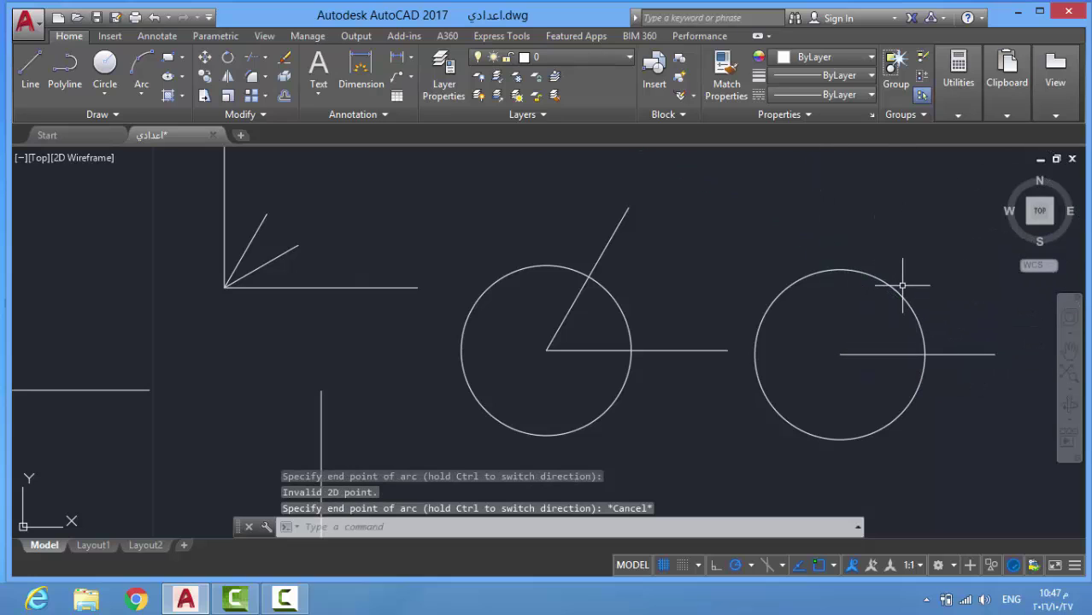
# - Draw a three-point arc from where the separate line crosses its circle, bulging outward and cutting the circle's upper right part
pyautogui.click(141, 68)
pyautogui.click(880, 275)
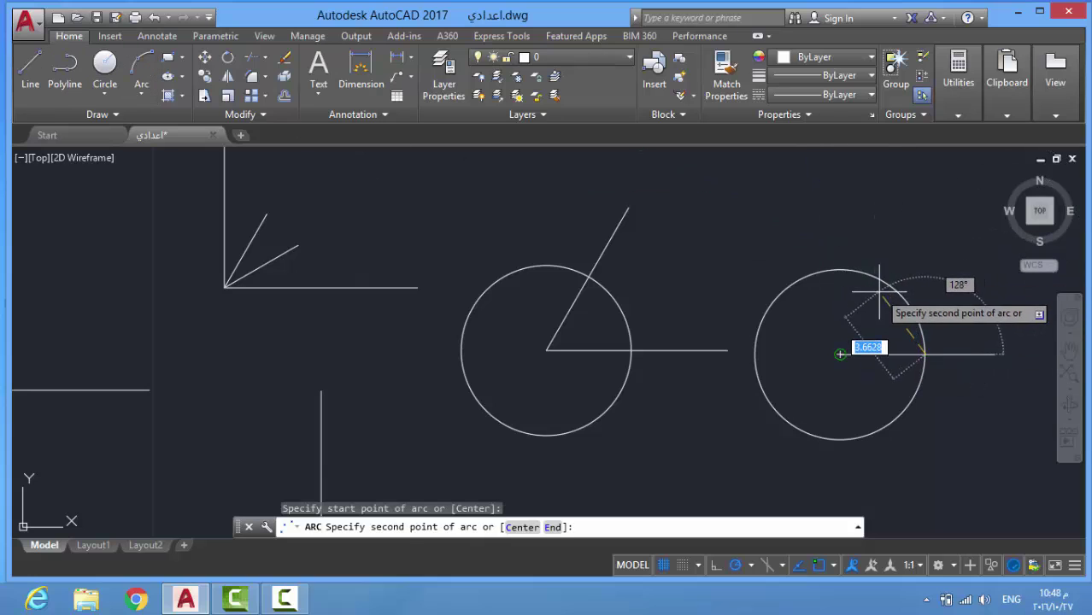
pyautogui.click(872, 299)
pyautogui.click(925, 353)
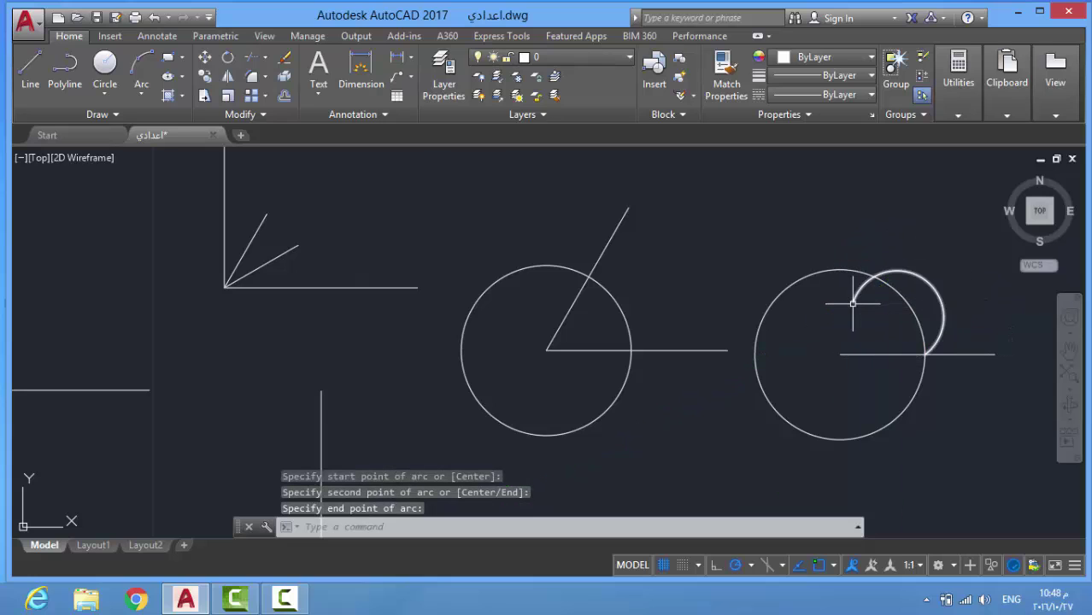
pyautogui.press('Escape')
# - Draw the copied angle's second side from the separate line's left end to the upper crossing of the arc and the circle
pyautogui.scroll(2, 878, 278)
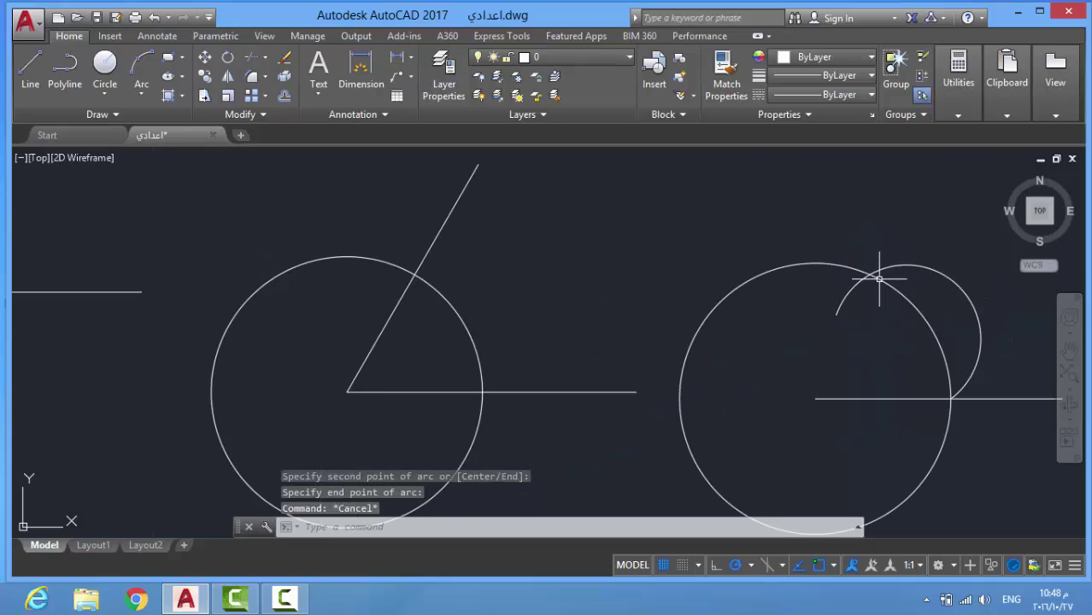
pyautogui.click(30, 70)
pyautogui.click(817, 397)
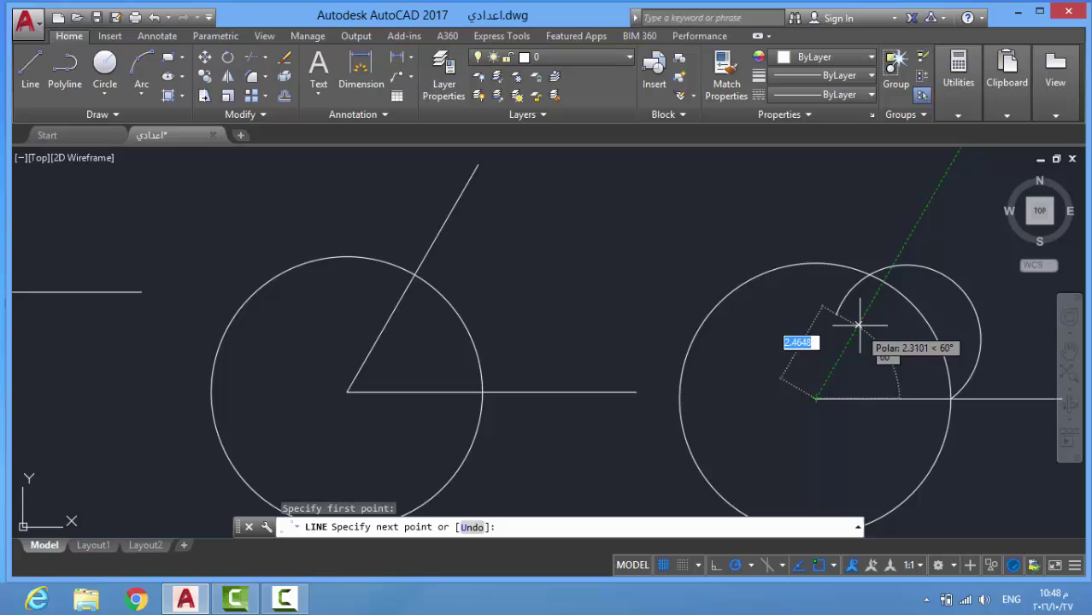
pyautogui.click(869, 275)
pyautogui.press('Escape')
pyautogui.click(944, 318)
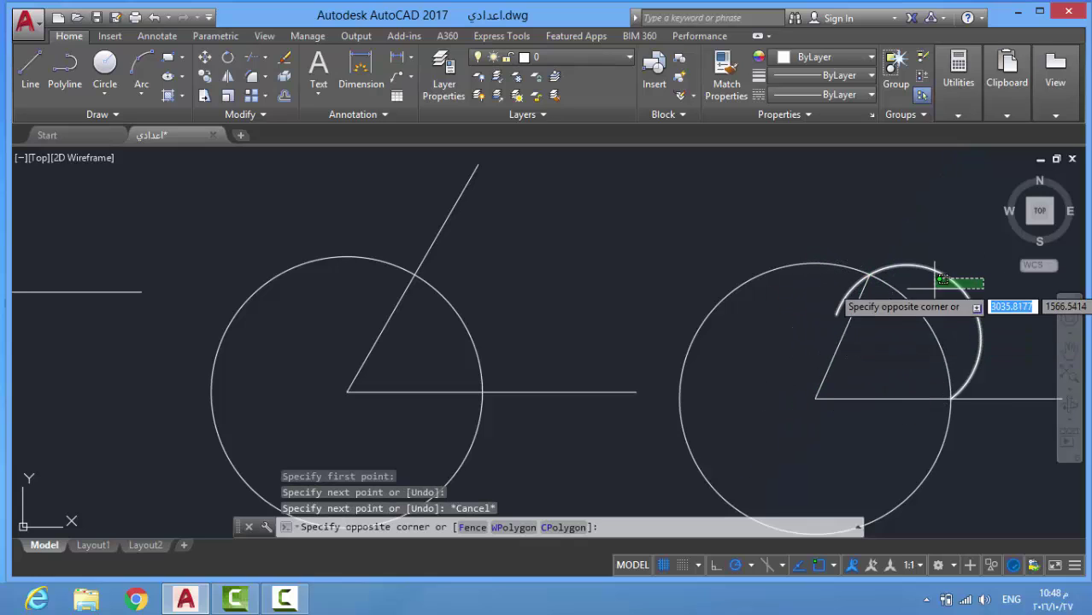
pyautogui.press('Escape')
pyautogui.scroll(-3, 939, 282)
pyautogui.press('Escape')
pyautogui.press('Escape')
pyautogui.press('Escape')
# - Draw a circle with a radius of about 6.6 in an empty area away from the existing constructions
pyautogui.scroll(-2, 952, 368)
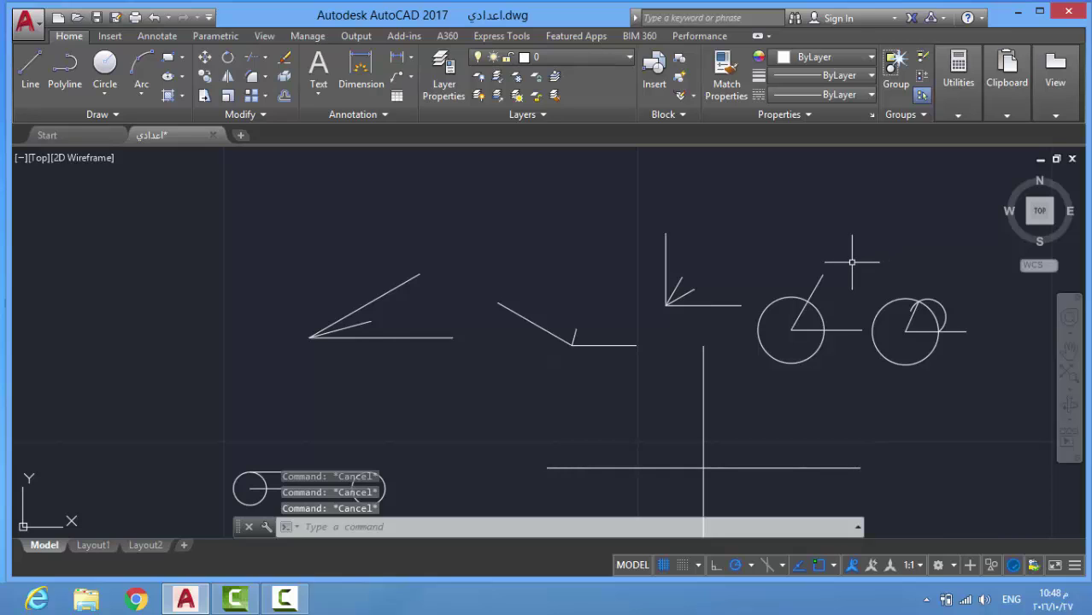
pyautogui.scroll(-2, 854, 257)
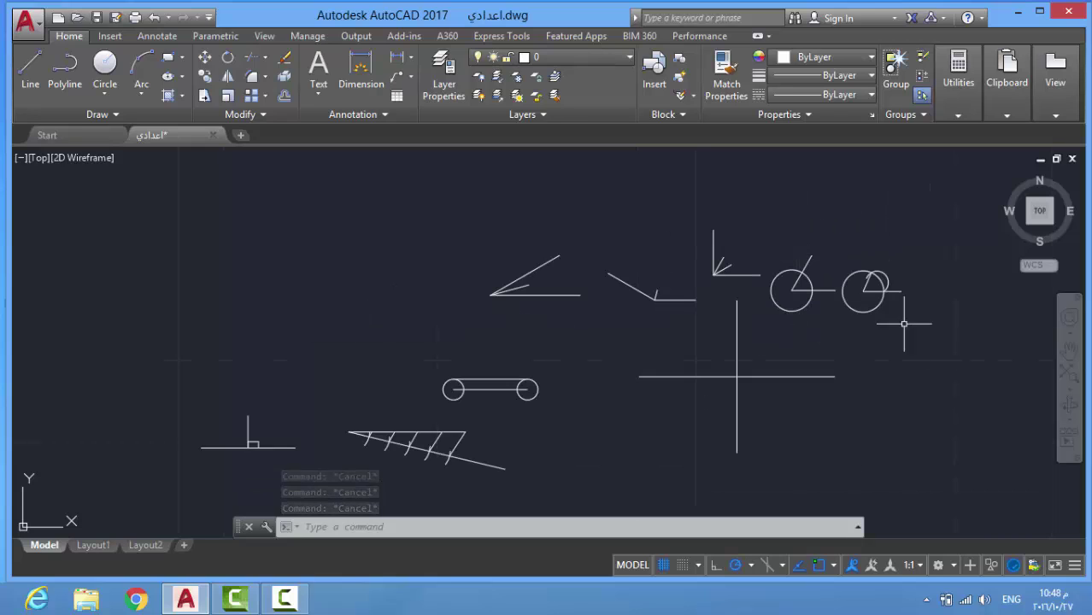
pyautogui.scroll(3, 512, 265)
pyautogui.scroll(-5, 461, 222)
pyautogui.scroll(3, 478, 257)
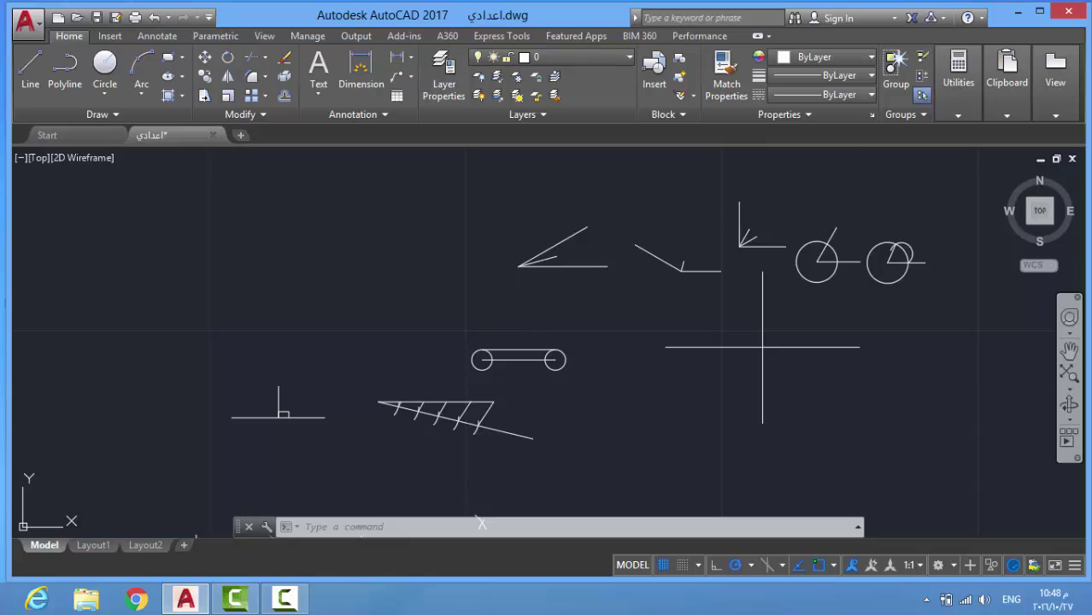
pyautogui.click(1070, 352)
pyautogui.moveTo(523, 268)
pyautogui.mouseDown()
pyautogui.moveTo(592, 319)
pyautogui.moveTo(628, 318)
pyautogui.mouseUp()
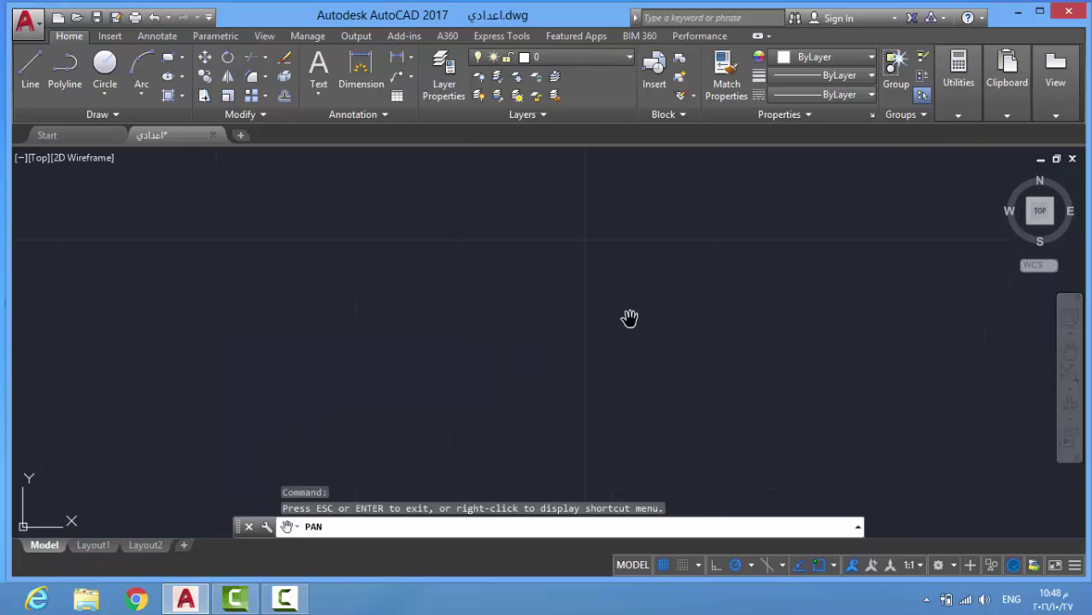
pyautogui.press('Escape')
pyautogui.press('Escape')
pyautogui.press('Escape')
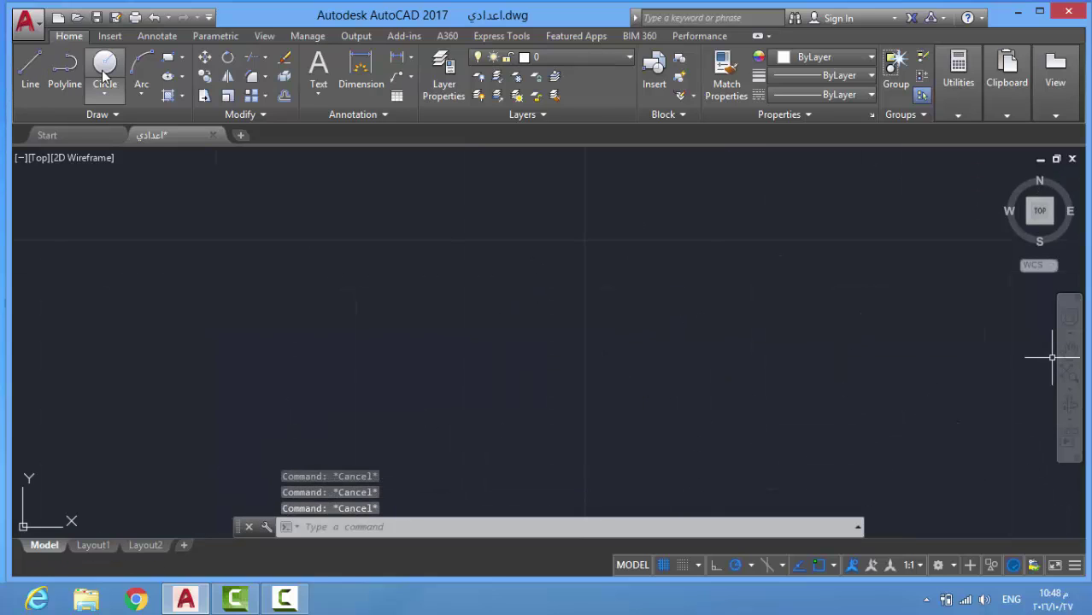
pyautogui.click(103, 72)
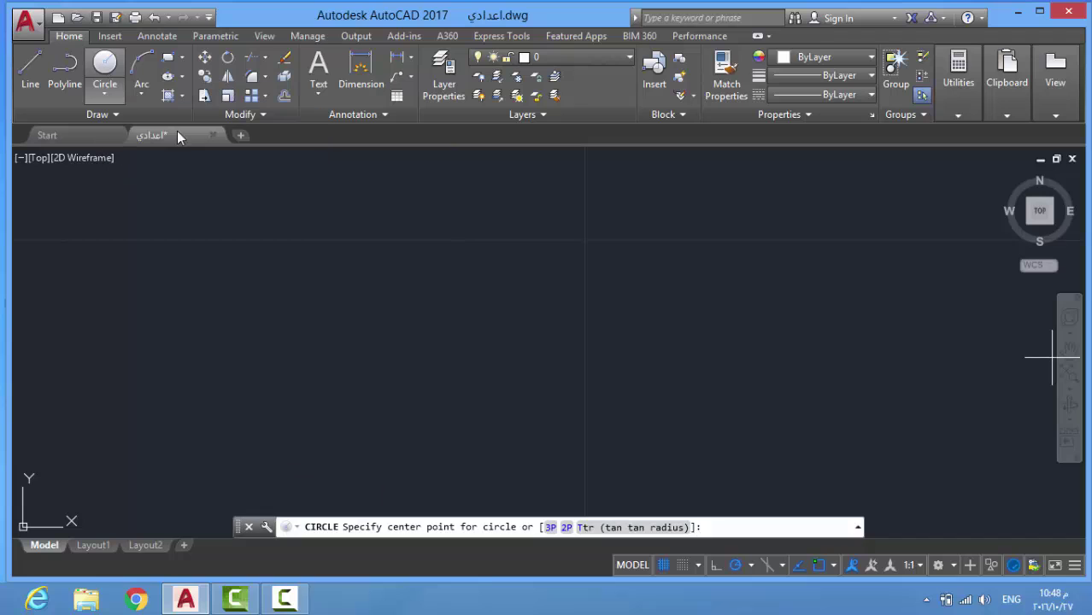
pyautogui.click(440, 296)
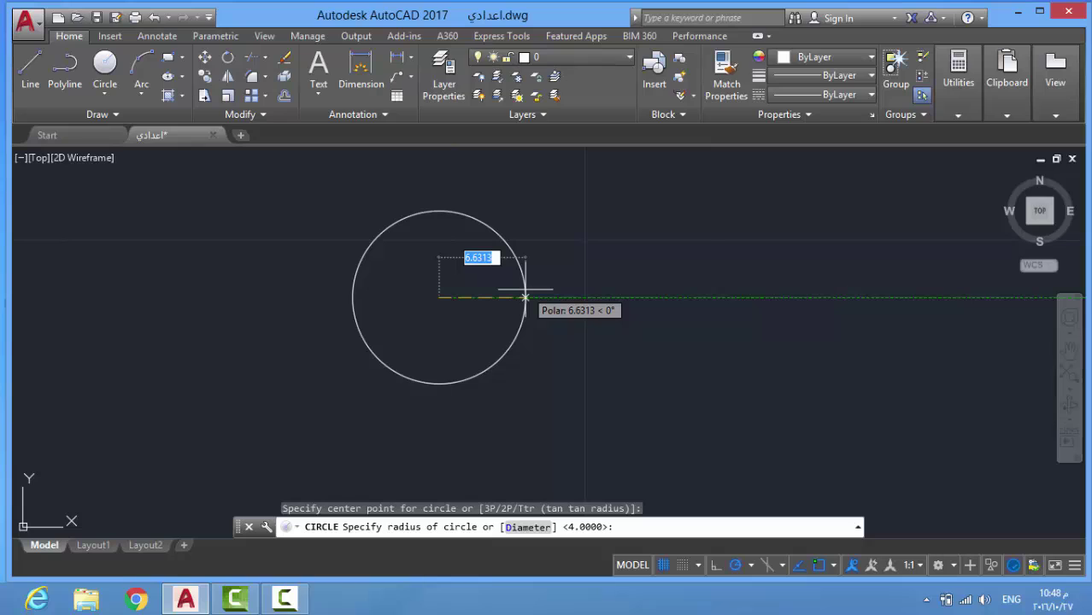
pyautogui.click(525, 296)
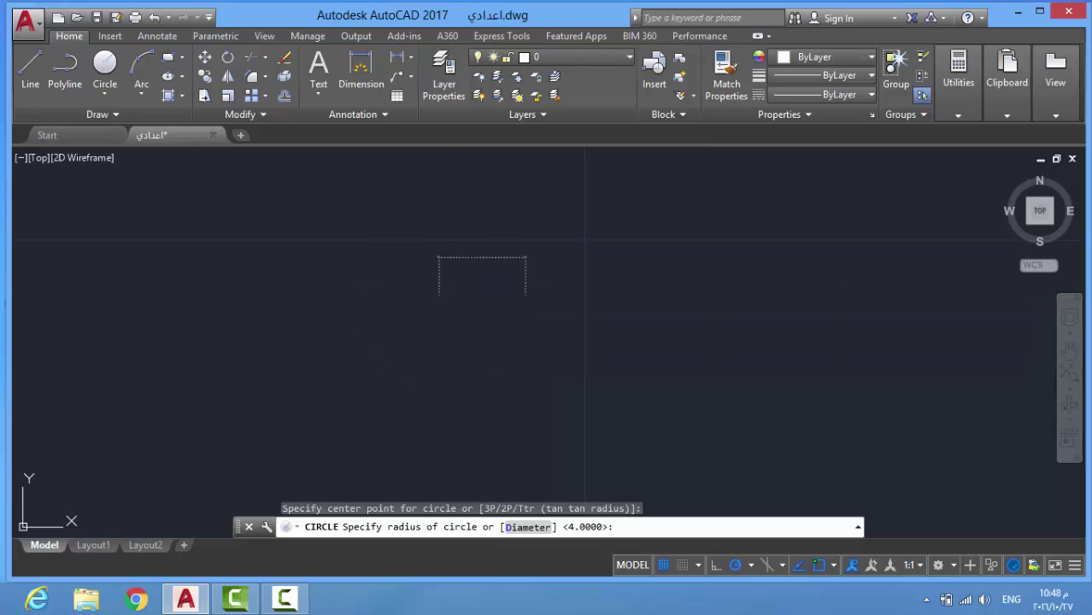
# - Draw the horizontal diameter of the new circle from its left edge to its right edge
pyautogui.scroll(2, 520, 275)
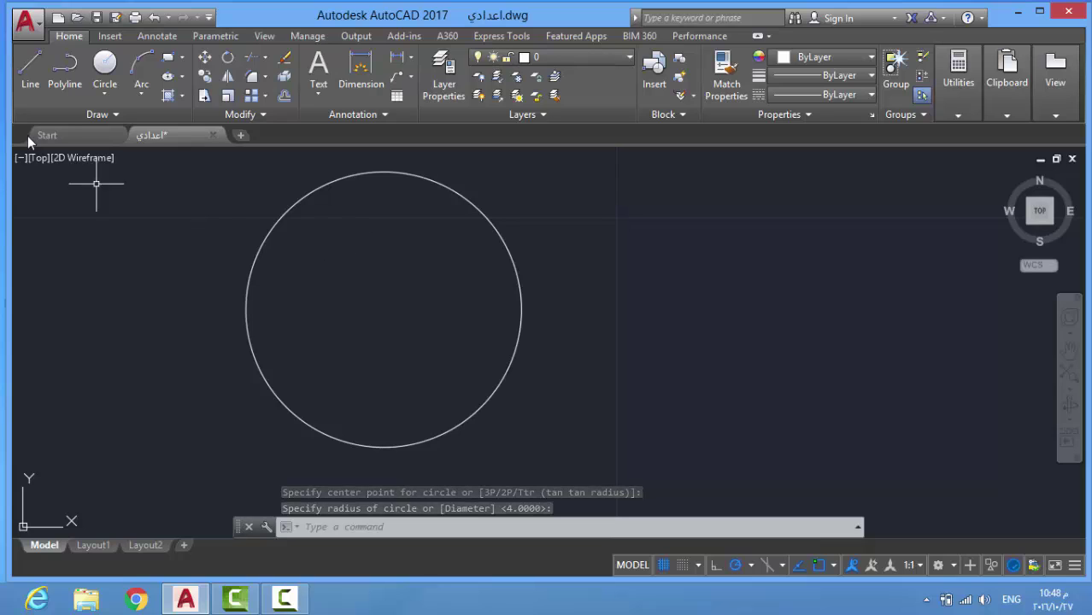
pyautogui.click(28, 73)
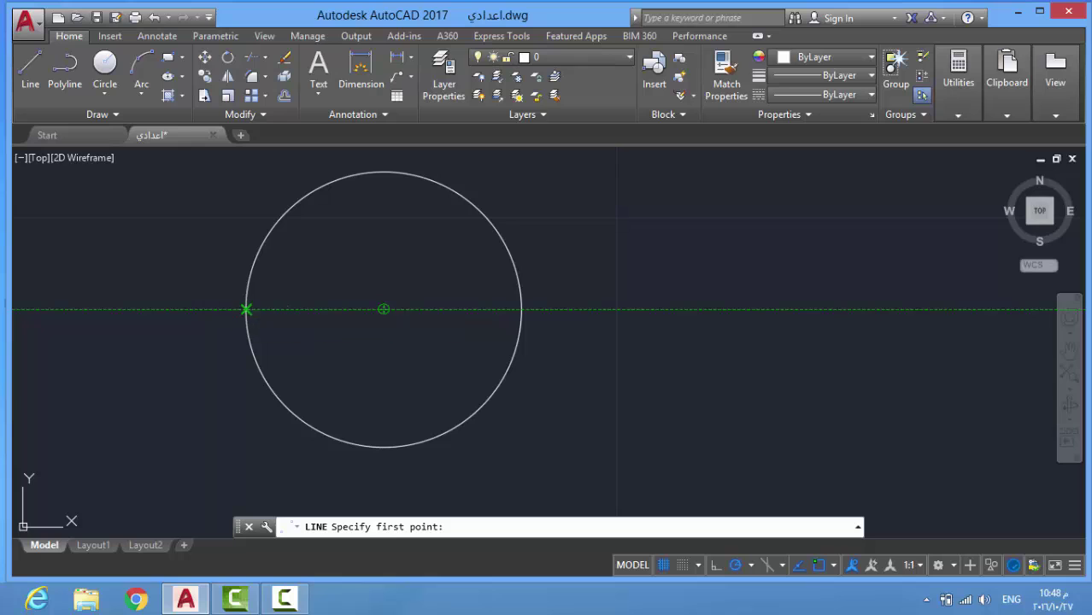
pyautogui.click(246, 310)
pyautogui.click(519, 309)
pyautogui.press('Return')
pyautogui.press('Return')
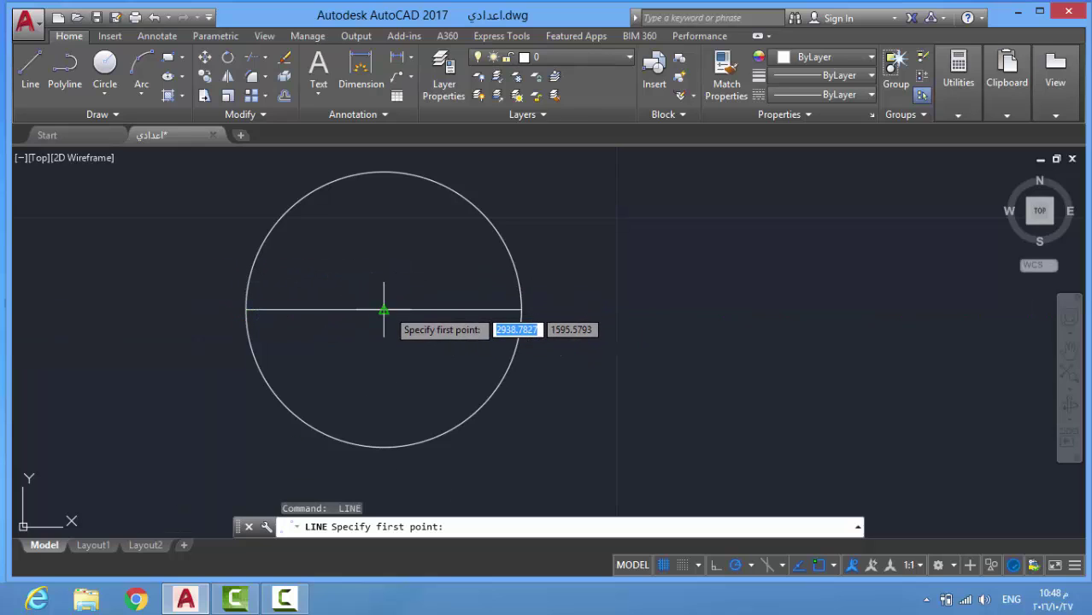
# - Draw the vertical diameter of the circle from its topmost point to its lowest point
pyautogui.click(384, 171)
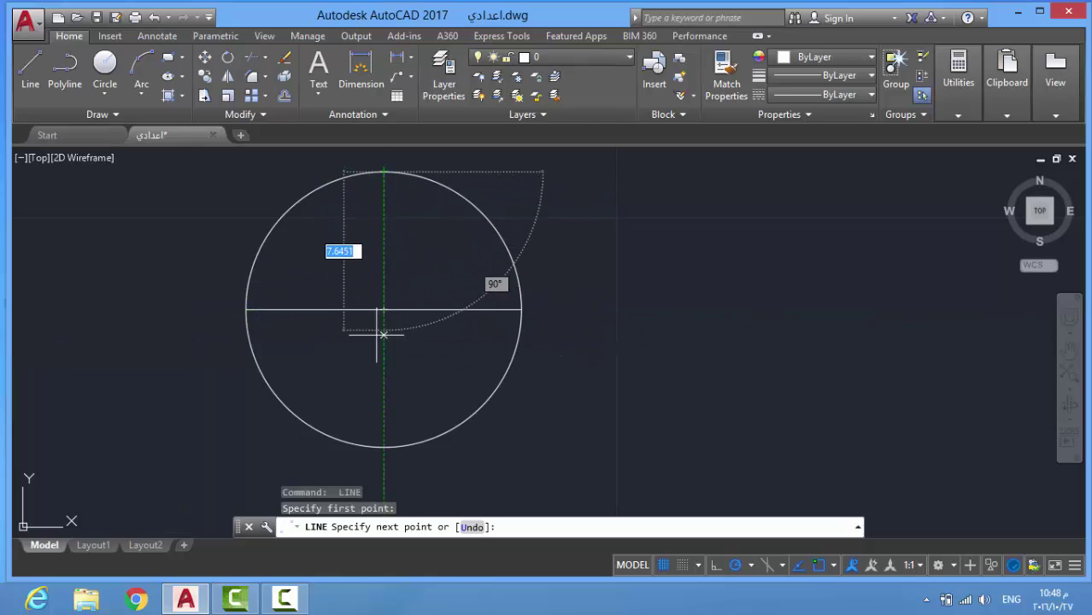
pyautogui.click(383, 445)
pyautogui.press('Return')
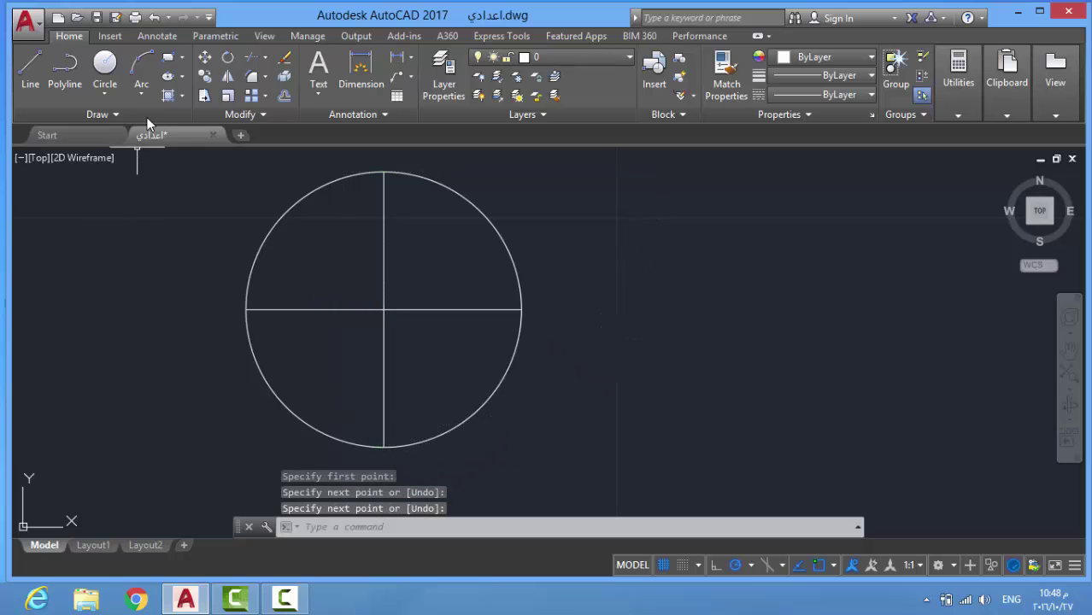
# - Draw a second circle centred on the vertical diameter's lower end, passing through the first circle's centre, with a radius of about 6.6
pyautogui.click(113, 73)
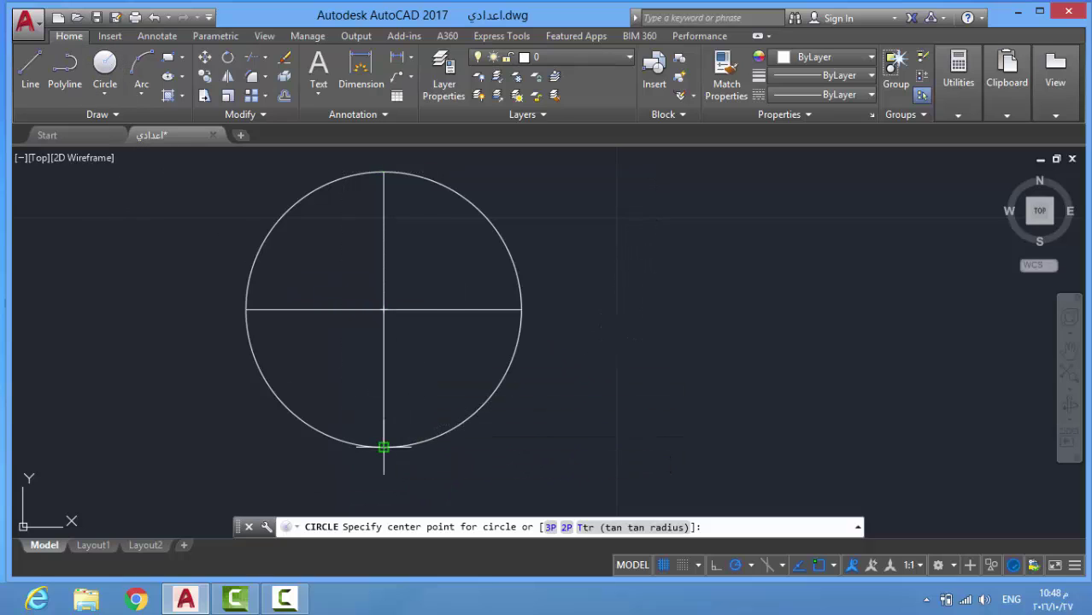
pyautogui.click(384, 446)
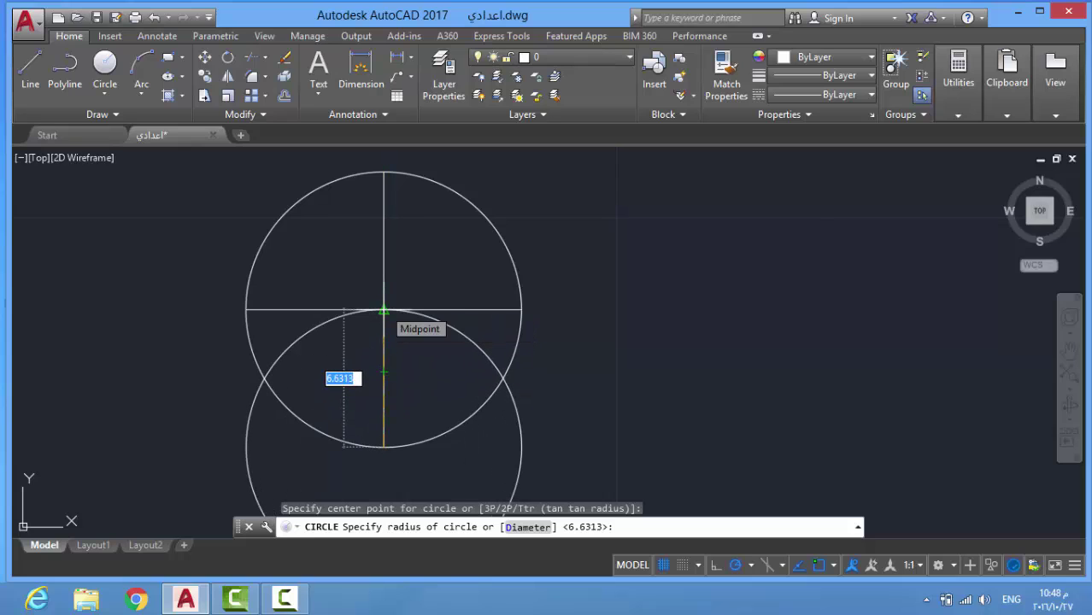
pyautogui.click(384, 311)
pyautogui.scroll(-2, 669, 373)
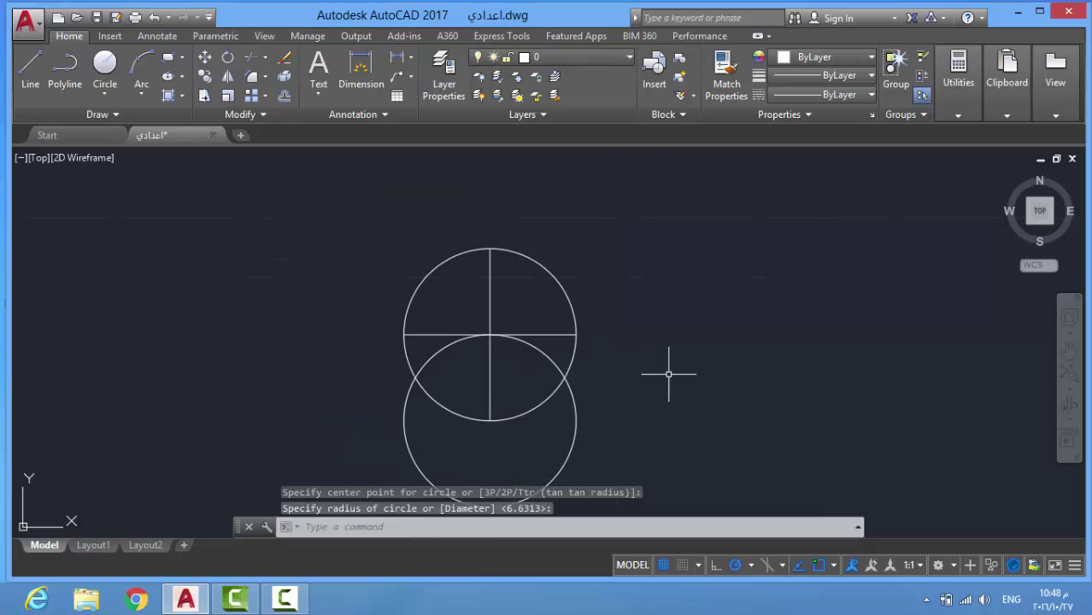
pyautogui.scroll(2, 662, 403)
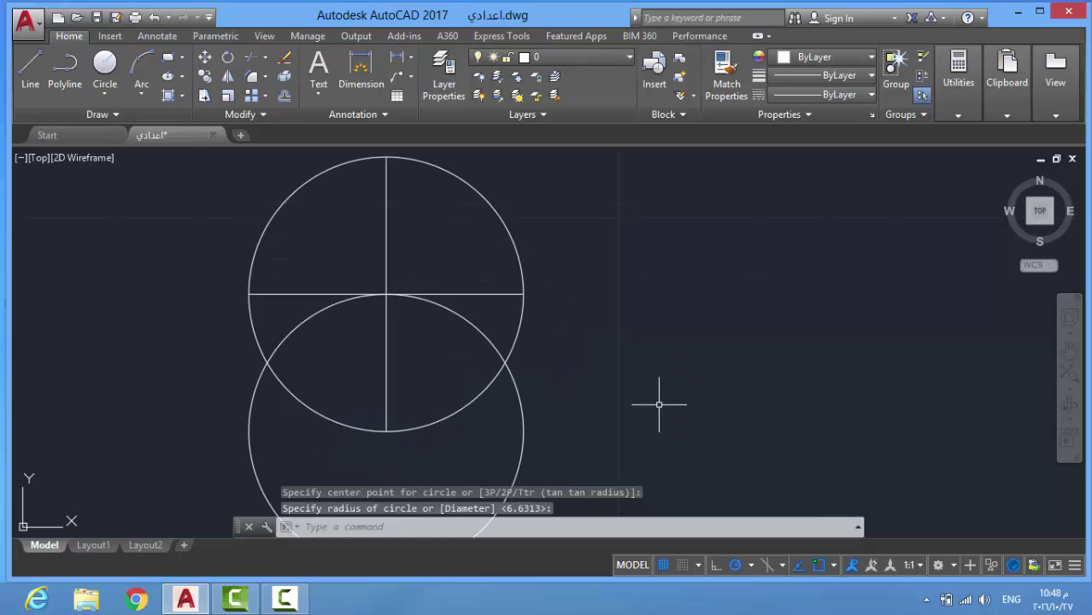
# - On Layer1, draw connected lines from the upper circle's topmost point to its centre and on to the right crossing of the two circles
pyautogui.click(29, 69)
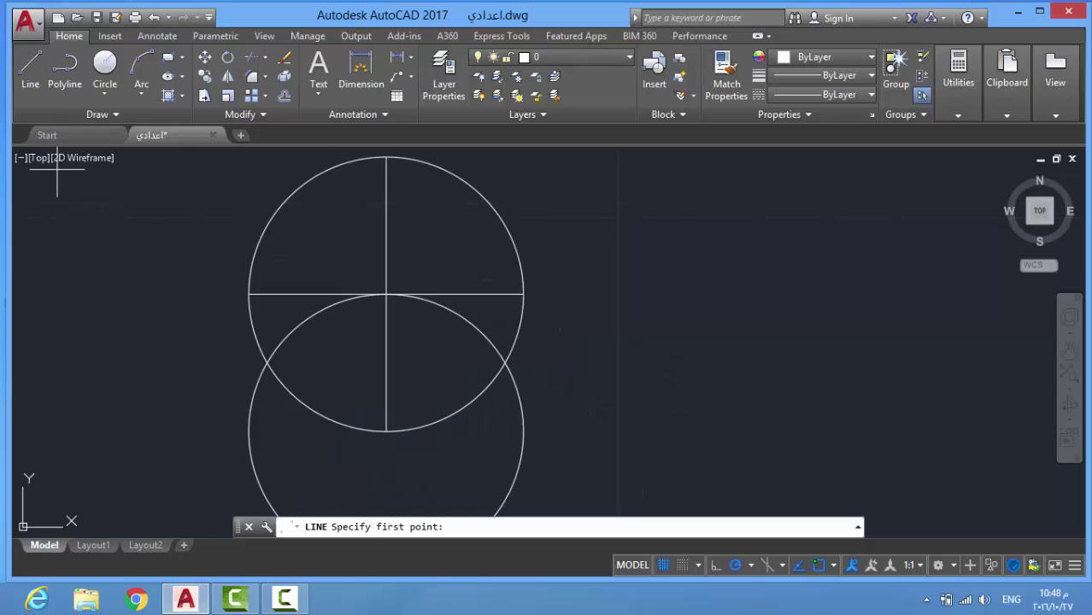
pyautogui.click(563, 60)
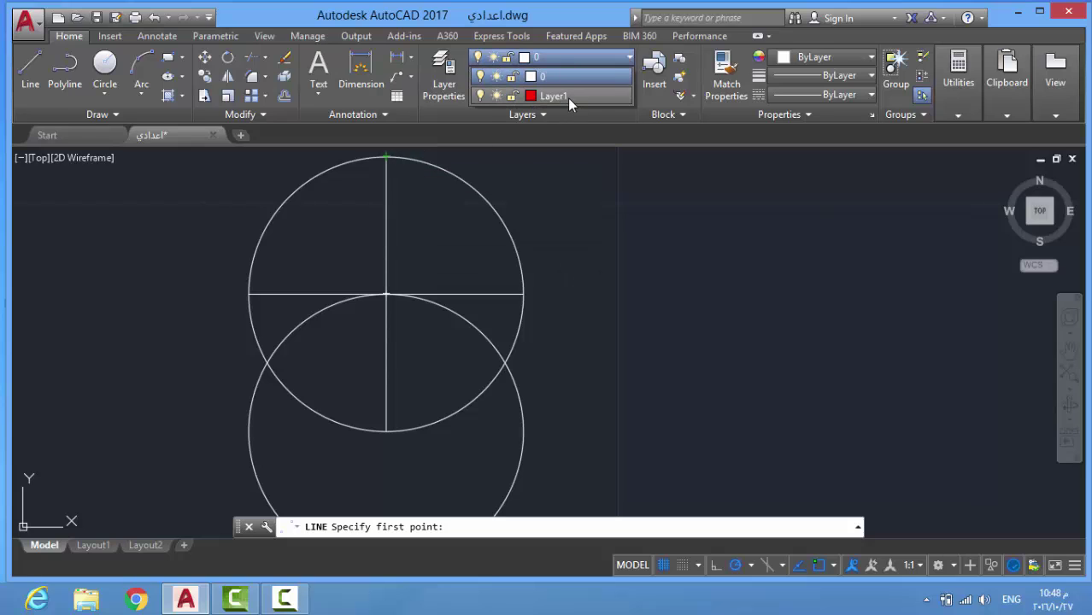
pyautogui.click(568, 97)
pyautogui.click(386, 157)
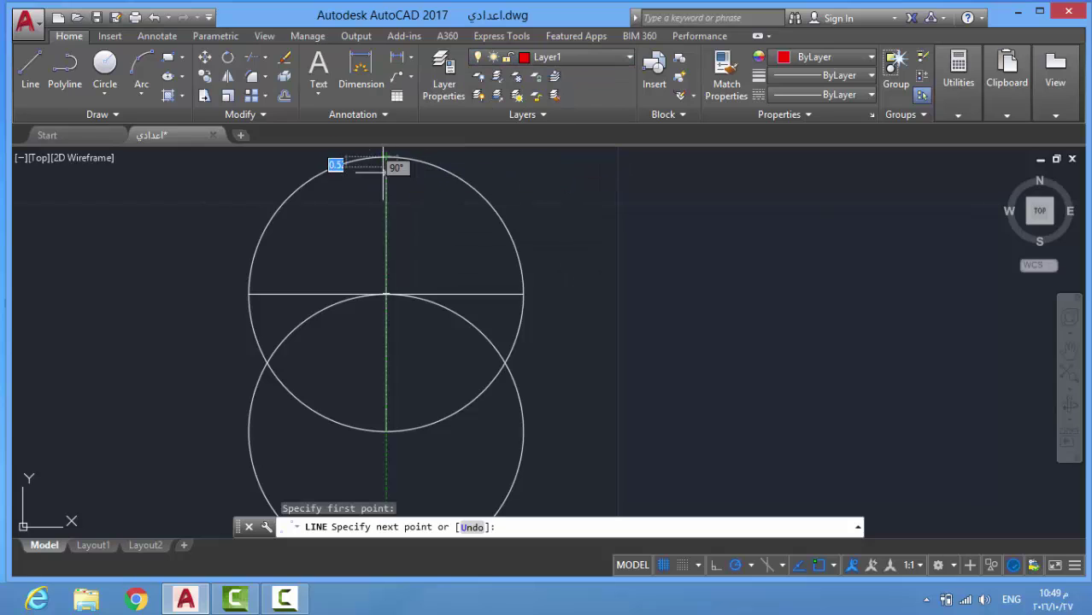
pyautogui.click(267, 362)
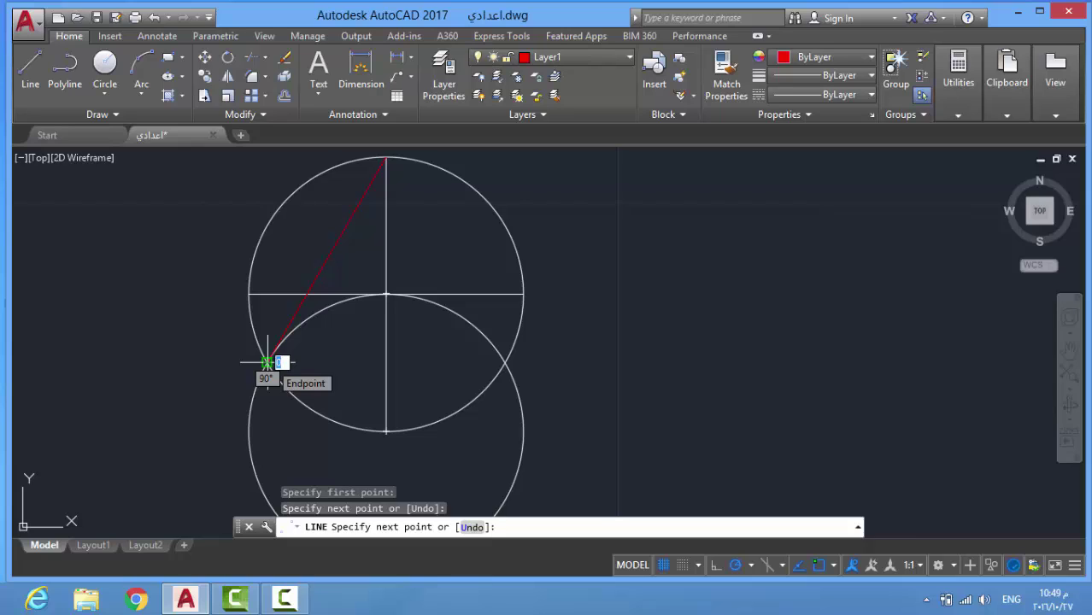
pyautogui.hotkey('ctrl', 'z')
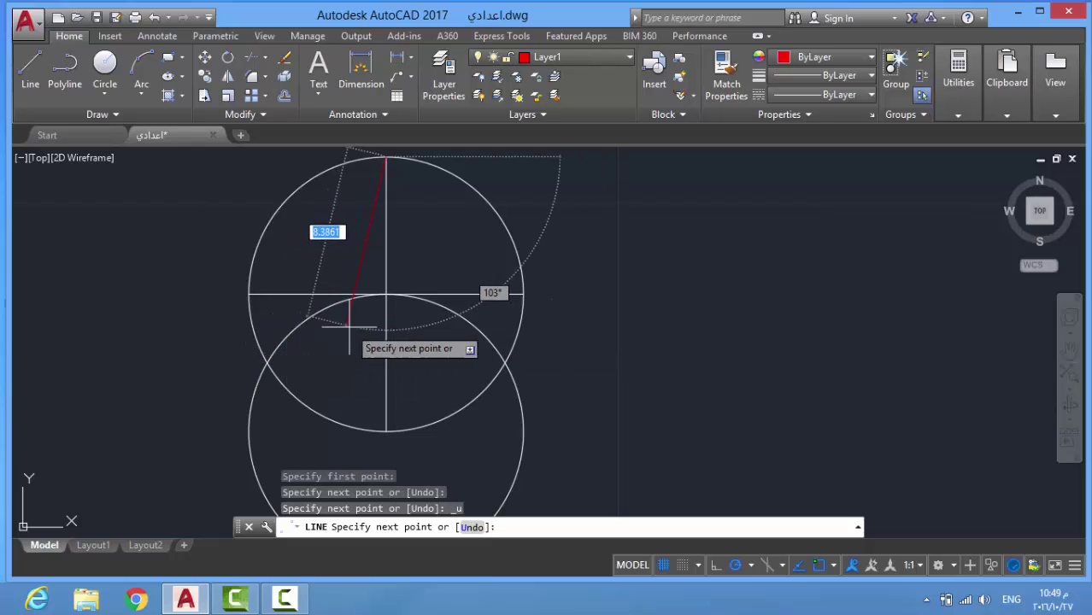
pyautogui.click(385, 295)
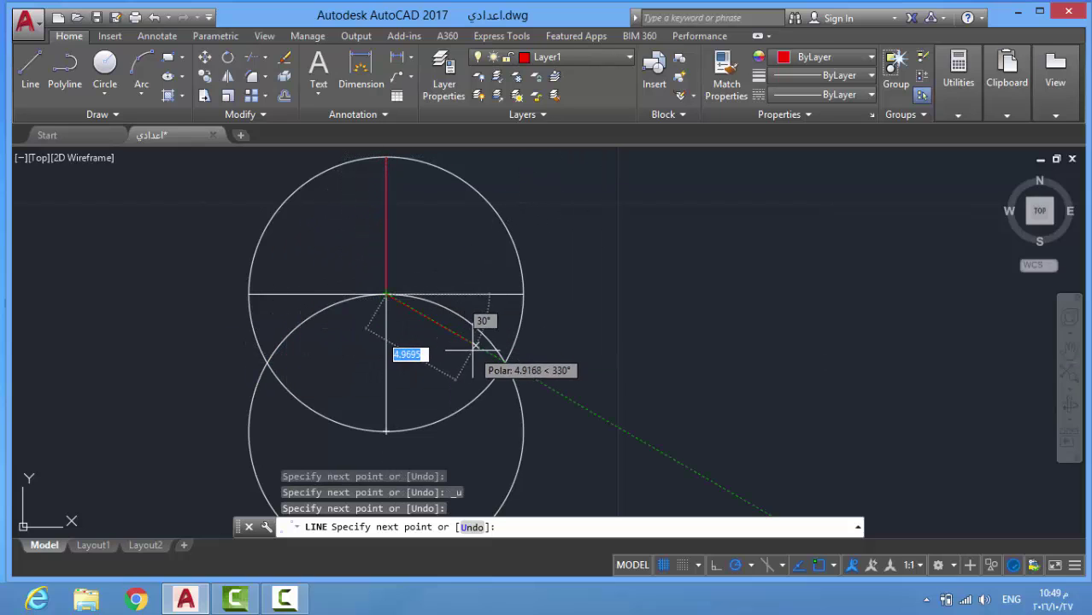
pyautogui.click(505, 363)
pyautogui.press('Return')
# - Draw a line from the upper circle's centre to the left crossing of the two circles
pyautogui.press('Return')
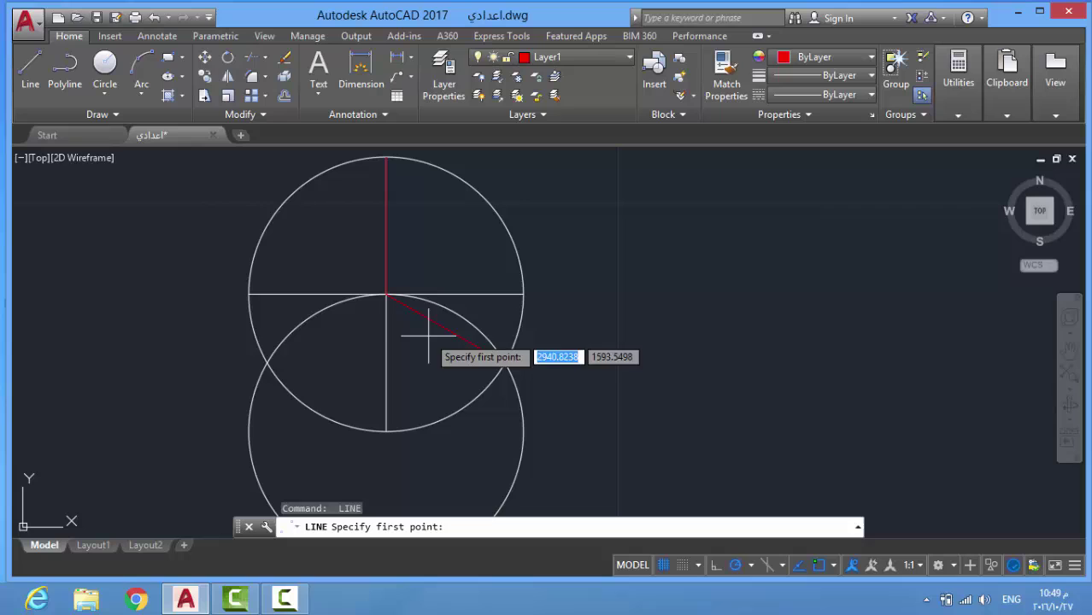
pyautogui.click(386, 294)
pyautogui.click(267, 362)
pyautogui.press('Return')
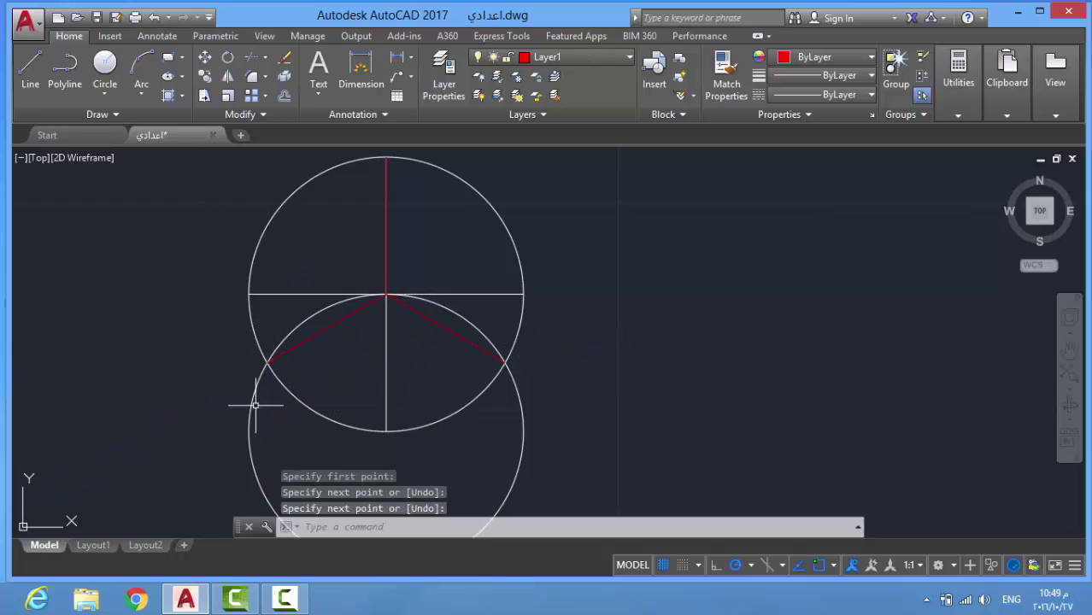
# - Draw a closed triangle joining the upper circle's topmost point with the left and right crossings of the two circles
pyautogui.click(30, 70)
pyautogui.click(385, 157)
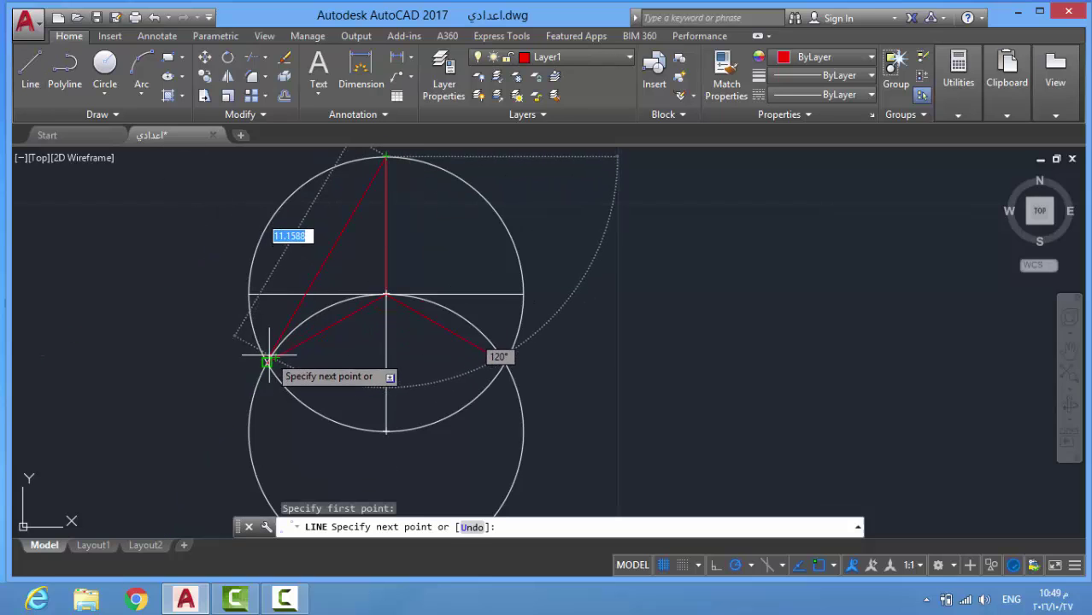
pyautogui.click(268, 362)
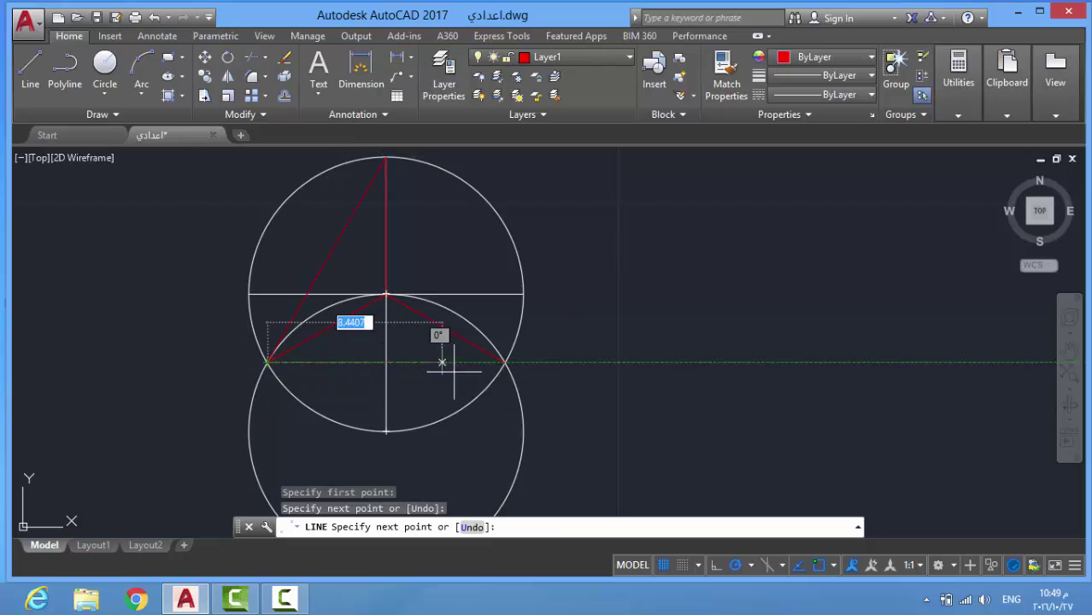
pyautogui.click(504, 362)
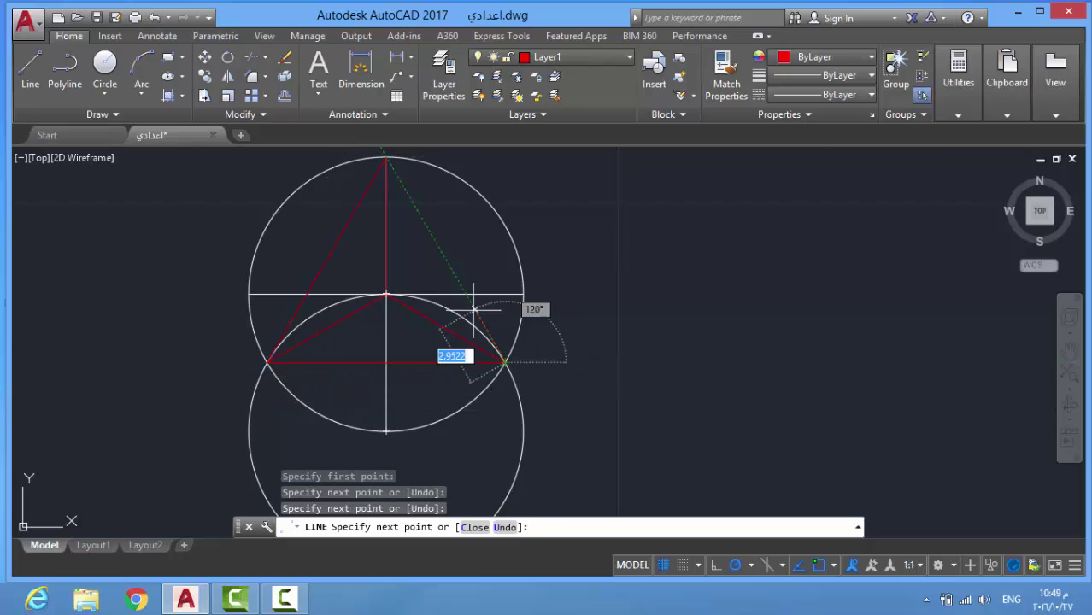
pyautogui.click(386, 156)
pyautogui.press('Return')
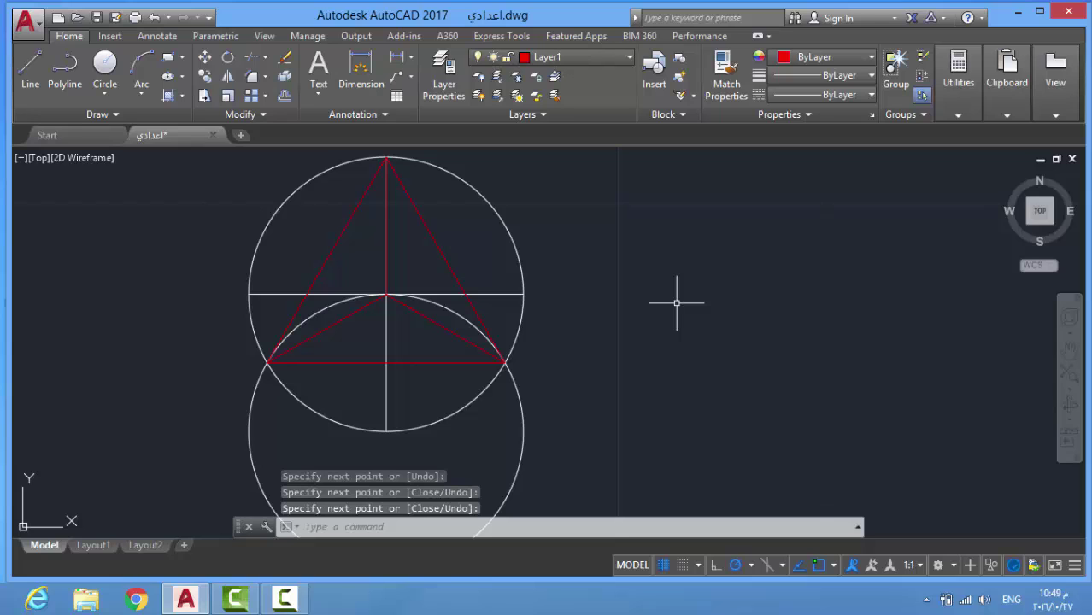
# - Delete the lower construction circle
pyautogui.click(528, 400)
pyautogui.click(500, 440)
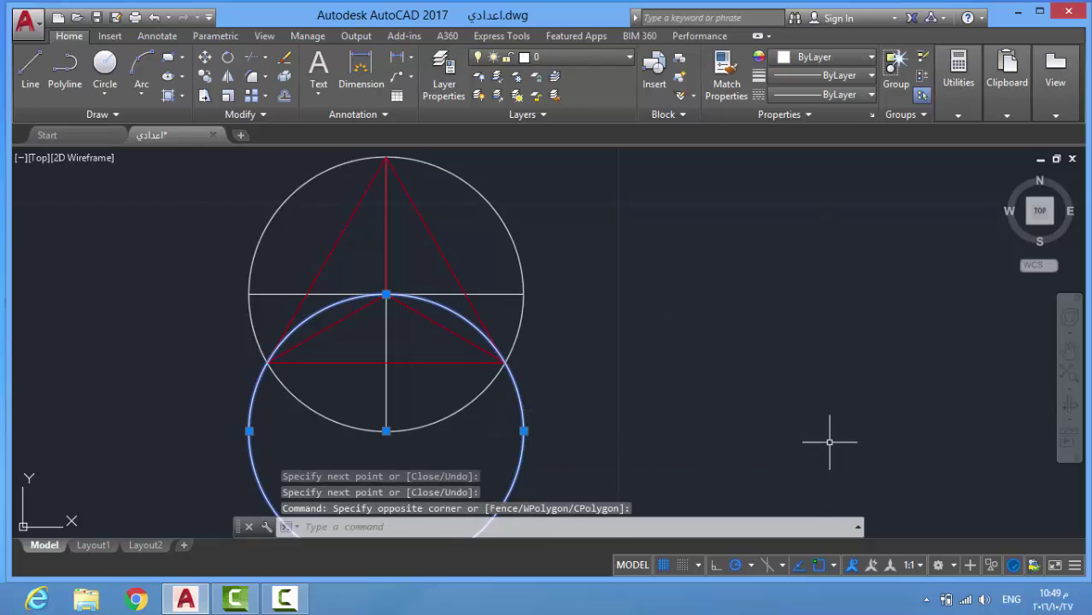
pyautogui.press('Delete')
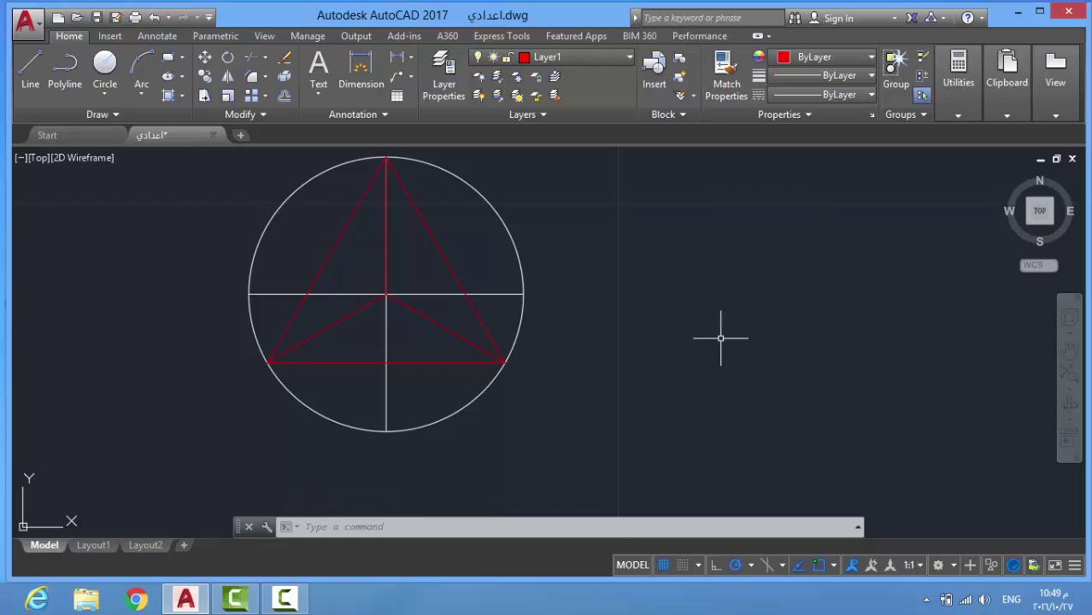
# - Delete the remaining circle around the triangle together with its horizontal and vertical diameters
pyautogui.click(519, 305)
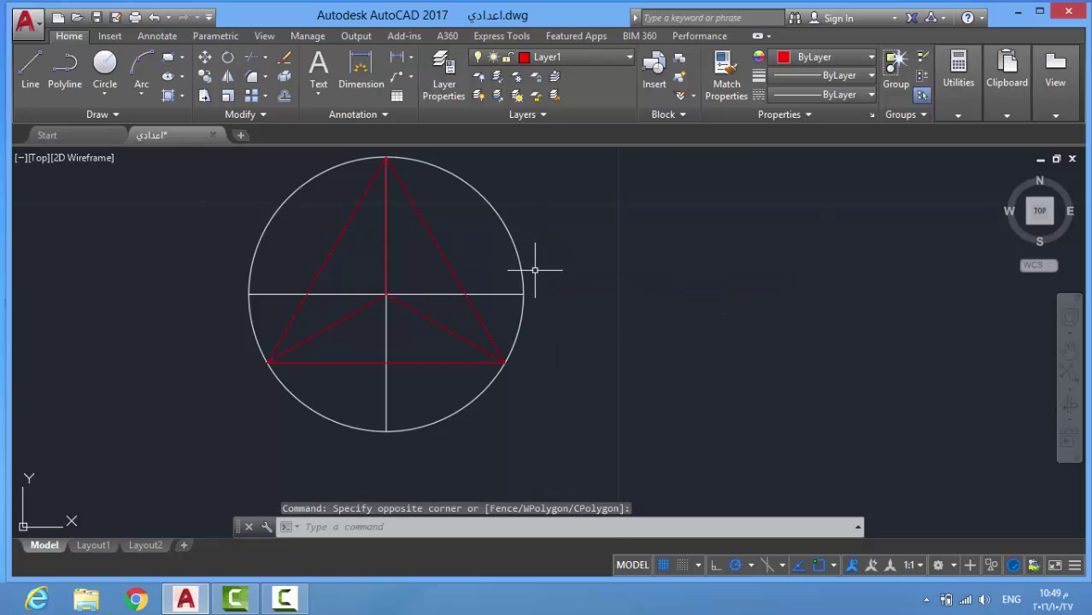
pyautogui.click(535, 270)
pyautogui.press('Delete')
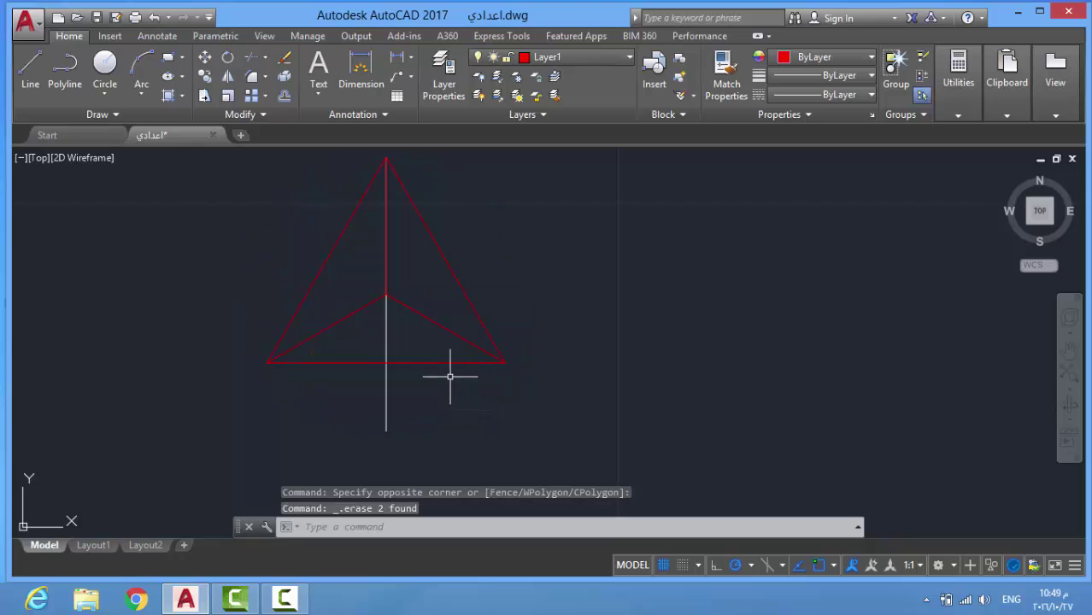
pyautogui.click(427, 376)
pyautogui.click(367, 407)
pyautogui.press('Delete')
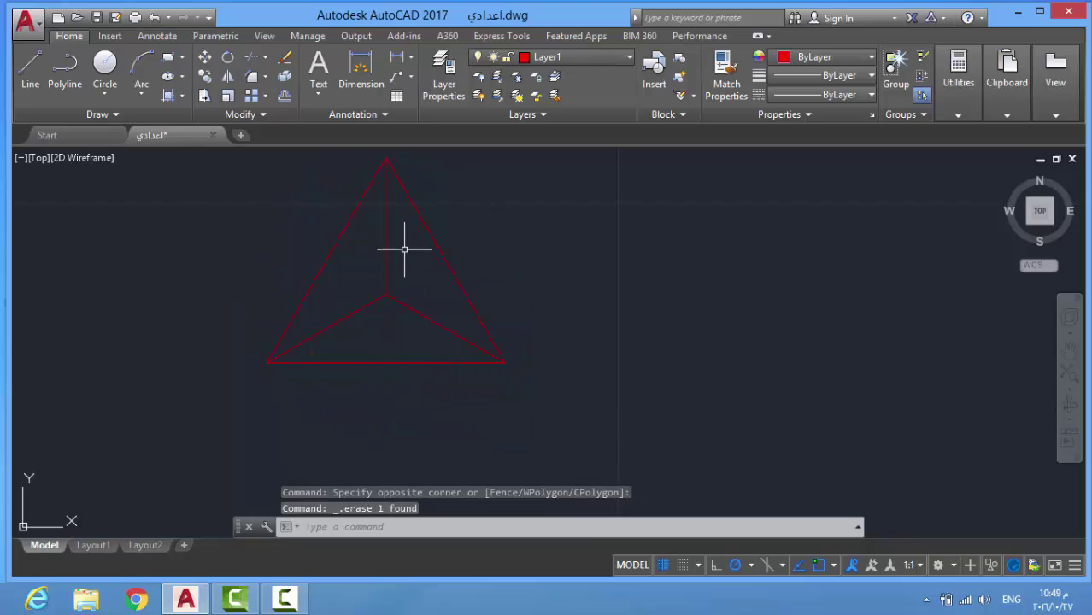
# - Delete the two slanted lines running from the triangle's centre to its lower corners
pyautogui.click(419, 275)
pyautogui.click(416, 284)
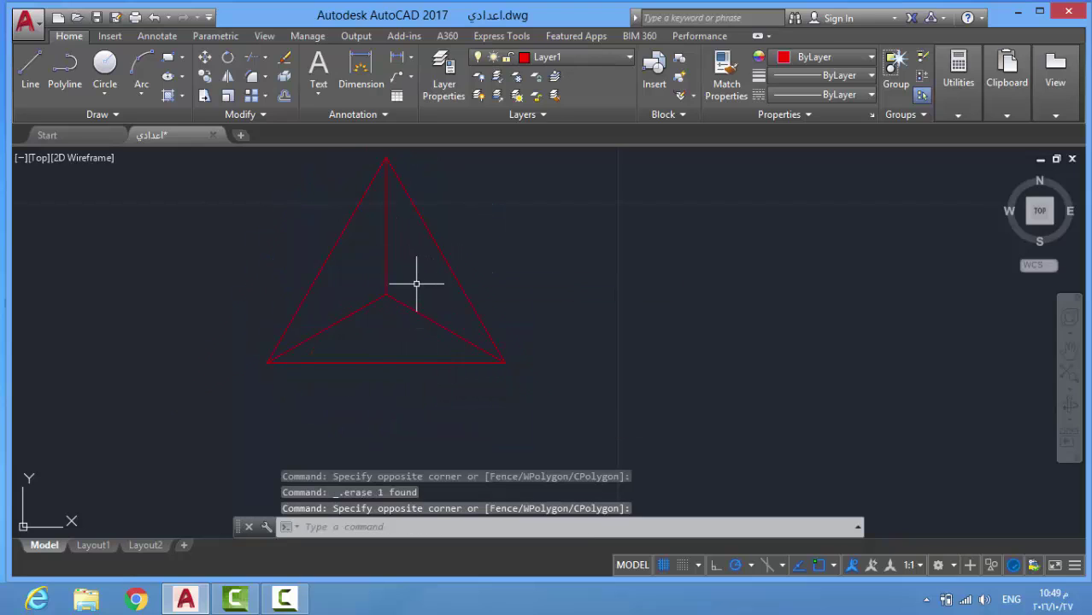
pyautogui.click(412, 301)
pyautogui.click(402, 317)
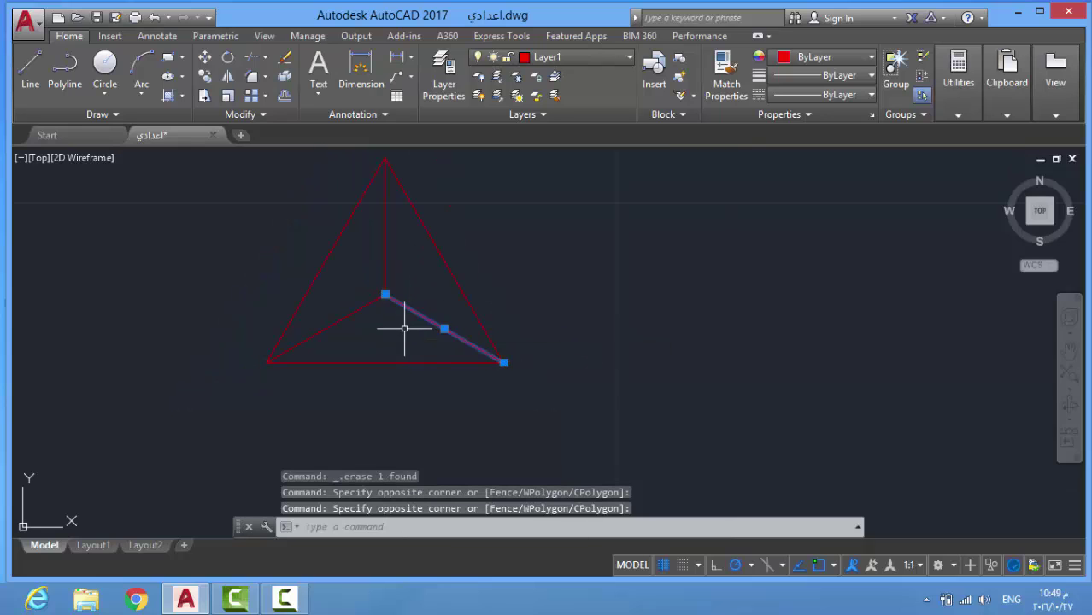
pyautogui.click(358, 300)
pyautogui.click(354, 306)
pyautogui.press('Delete')
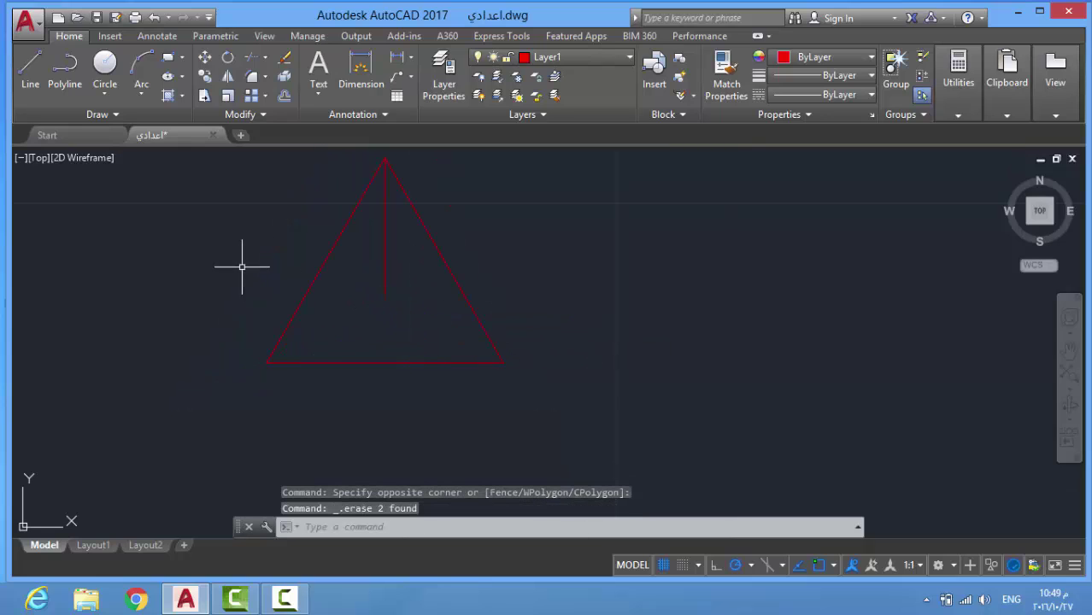
# - Delete the short vertical line from the triangle's apex to its centre, leaving only the three sides
pyautogui.click(392, 258)
pyautogui.click(361, 283)
pyautogui.click(357, 283)
pyautogui.click(401, 269)
pyautogui.click(402, 268)
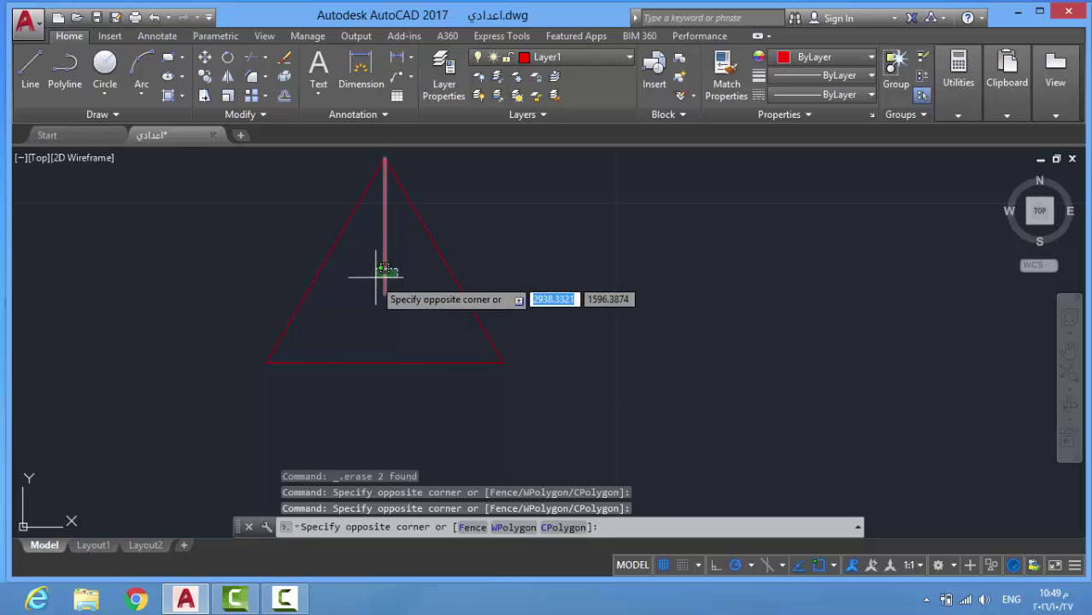
pyautogui.click(377, 273)
pyautogui.press('Delete')
# - Draw a line from the triangle's apex to the midpoint of its base
pyautogui.click(416, 362)
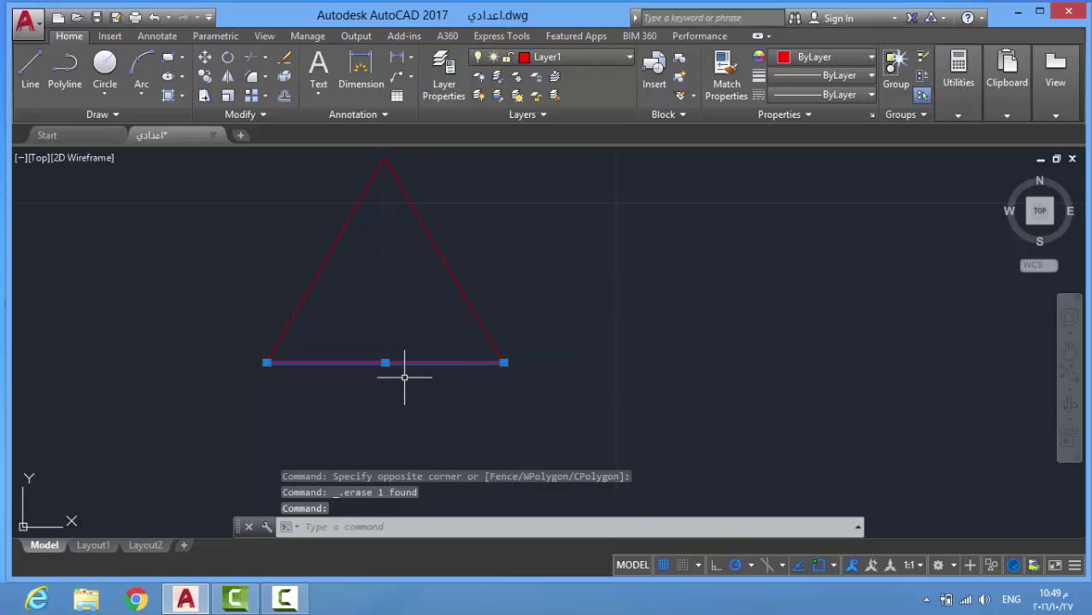
pyautogui.click(40, 81)
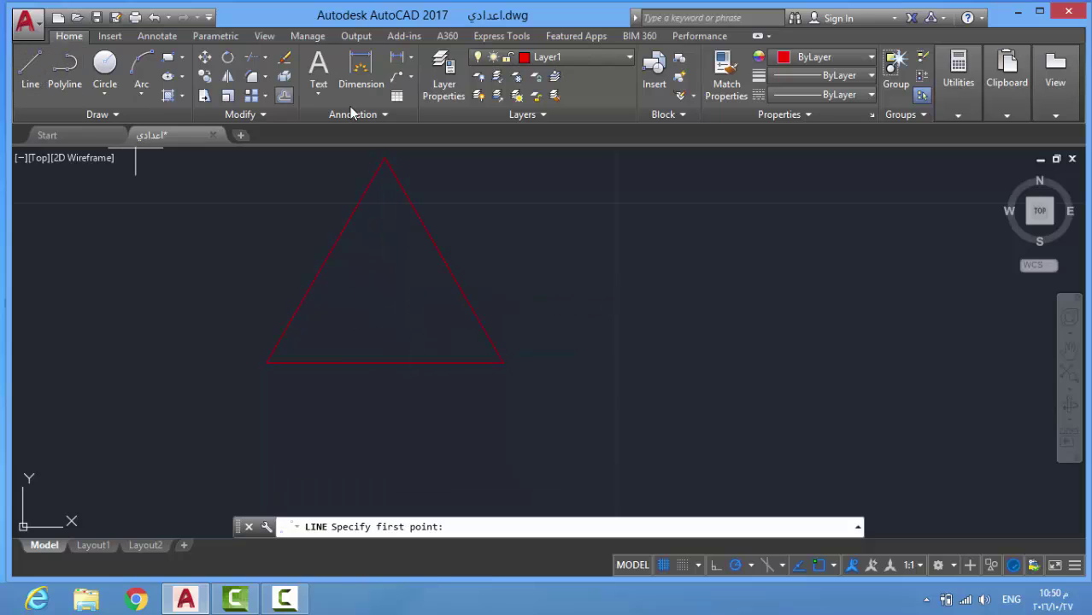
pyautogui.click(384, 159)
pyautogui.click(385, 361)
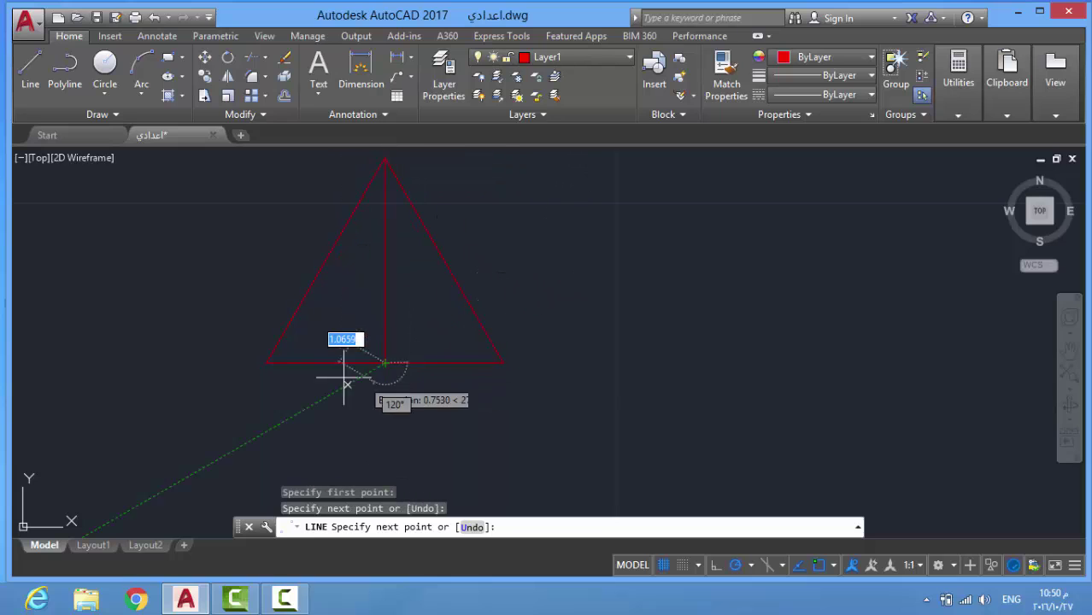
pyautogui.press('Return')
# - Draw a line from the triangle's lower left corner to the midpoint of the opposite side
pyautogui.press('Return')
pyautogui.click(262, 366)
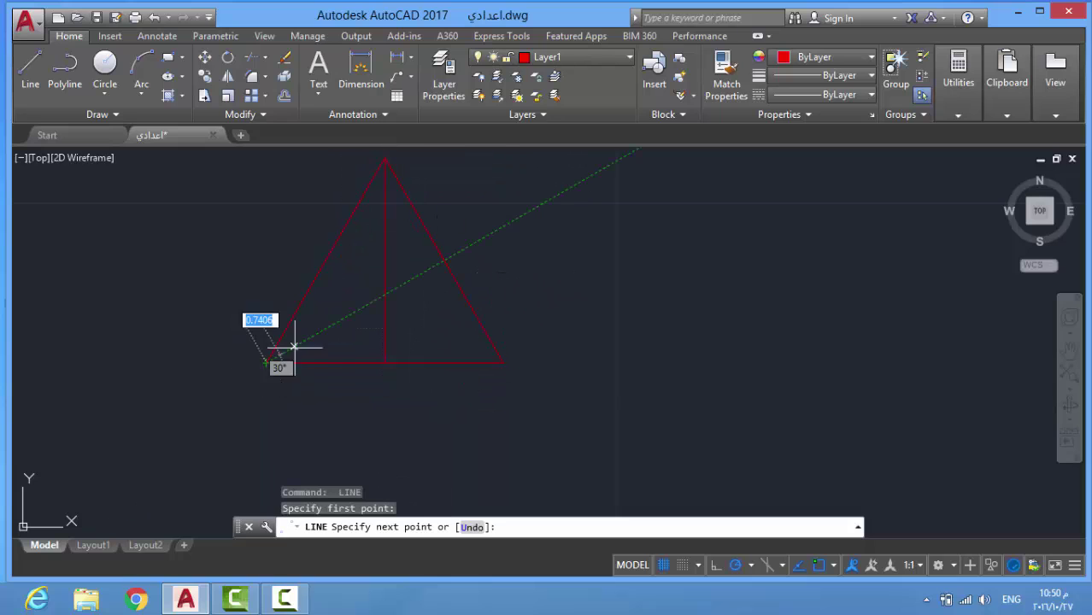
pyautogui.click(444, 261)
pyautogui.press('Return')
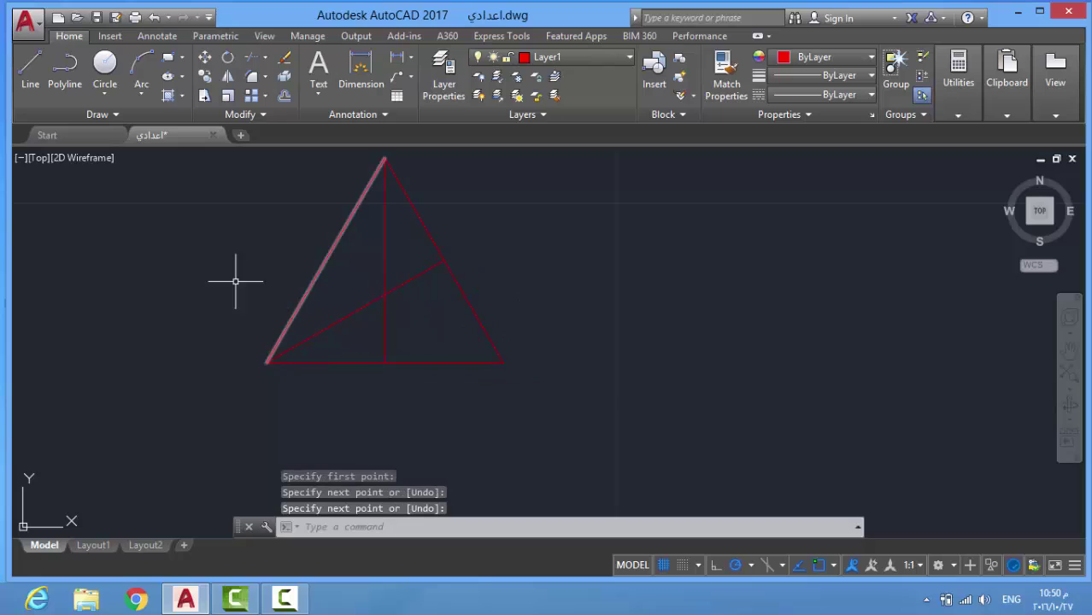
# - Draw the inscribed circle centred where the two inner lines cross, reaching to the midpoint of the triangle's right side
pyautogui.click(104, 67)
pyautogui.click(385, 294)
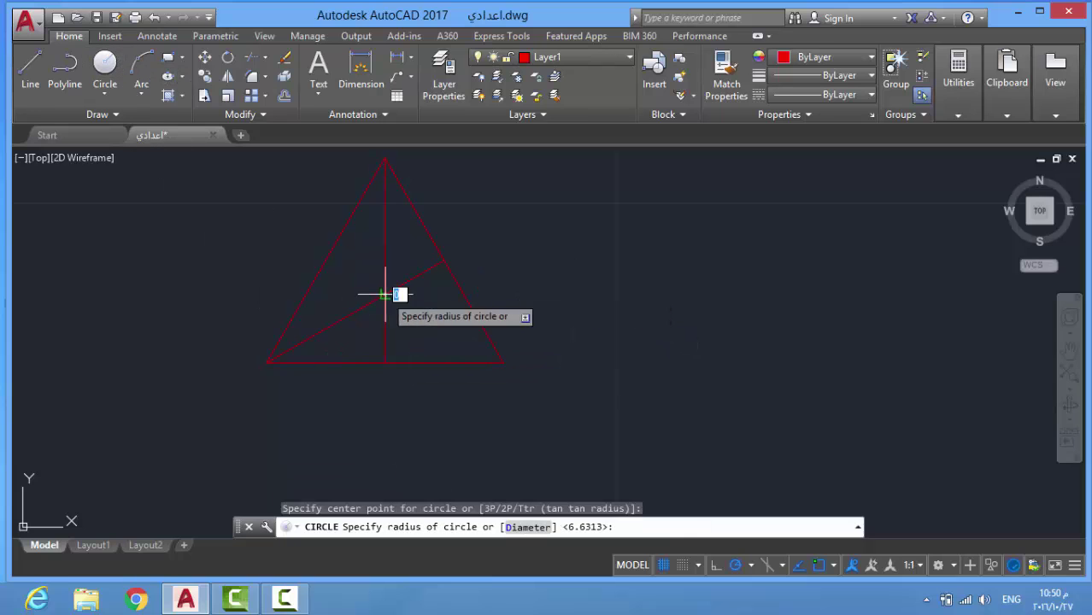
pyautogui.click(445, 258)
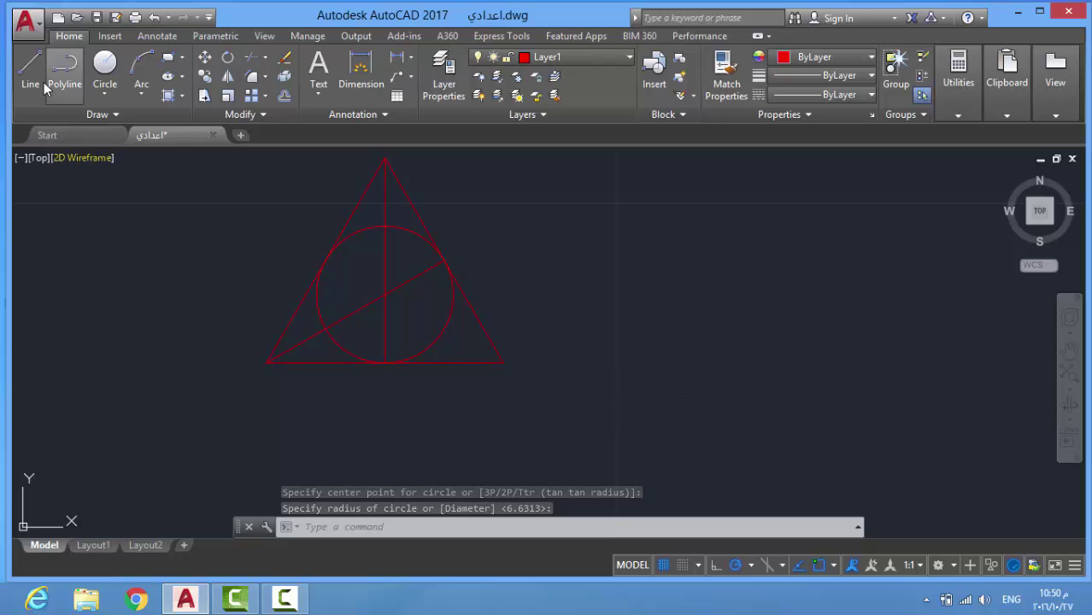
# - Draw the triangle's circumscribed circle, centred where the two inner lines cross and reaching to the apex
pyautogui.click(104, 69)
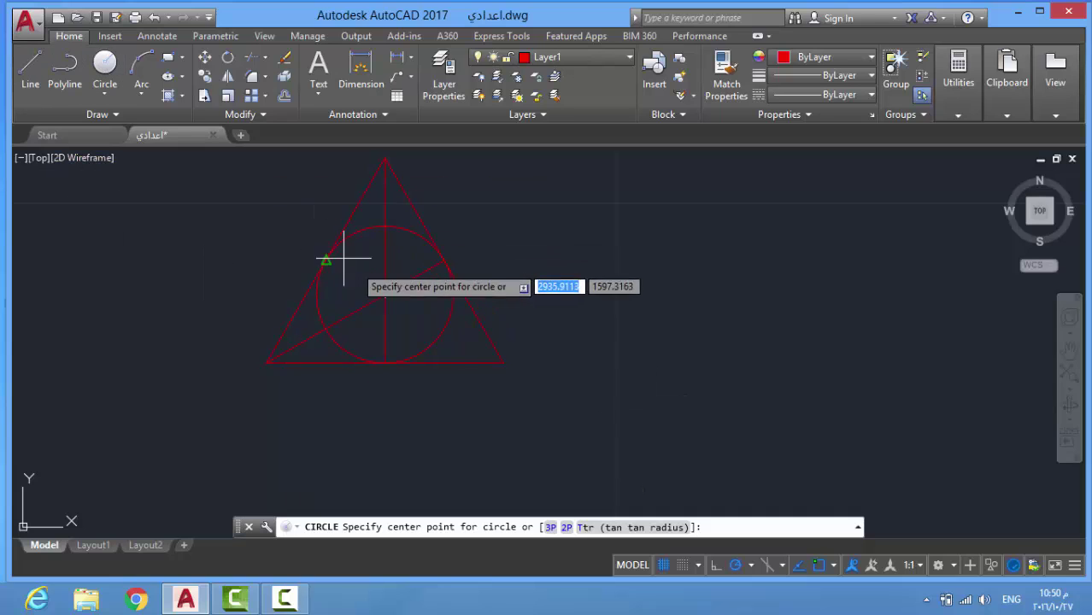
pyautogui.click(385, 294)
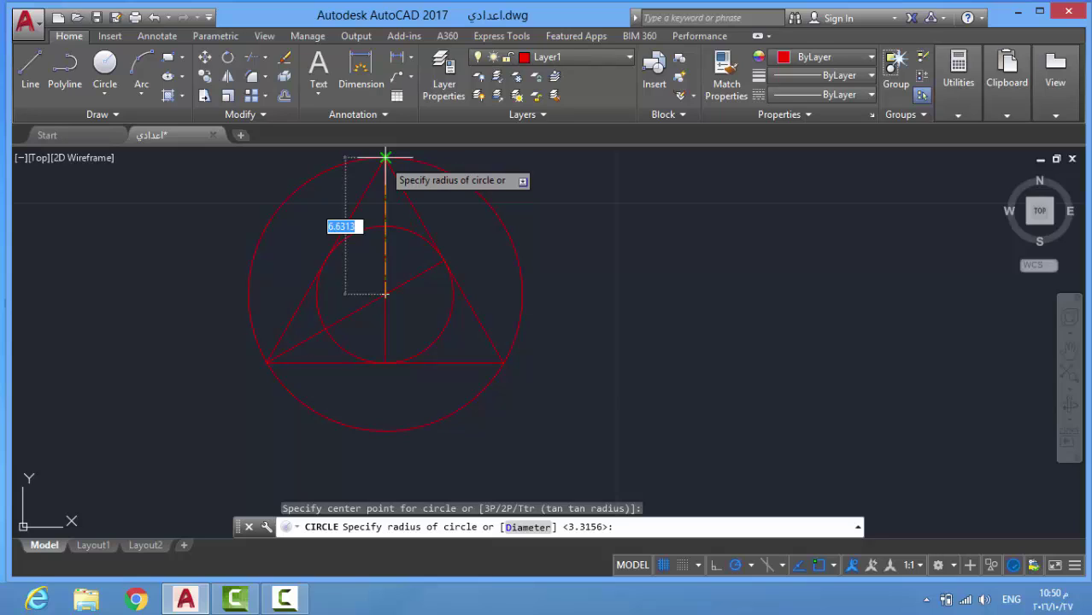
pyautogui.click(386, 157)
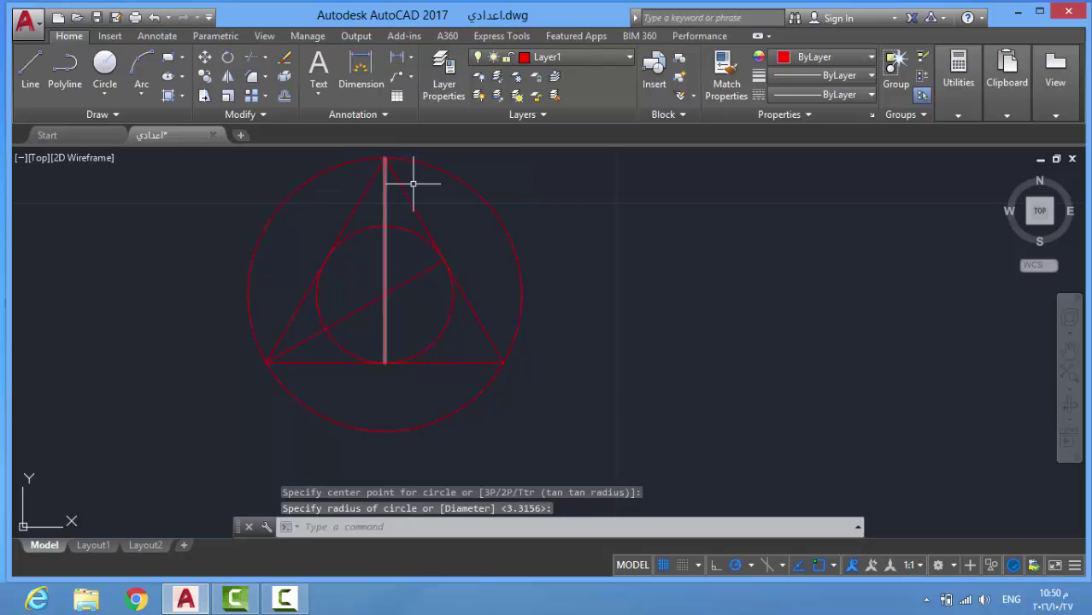
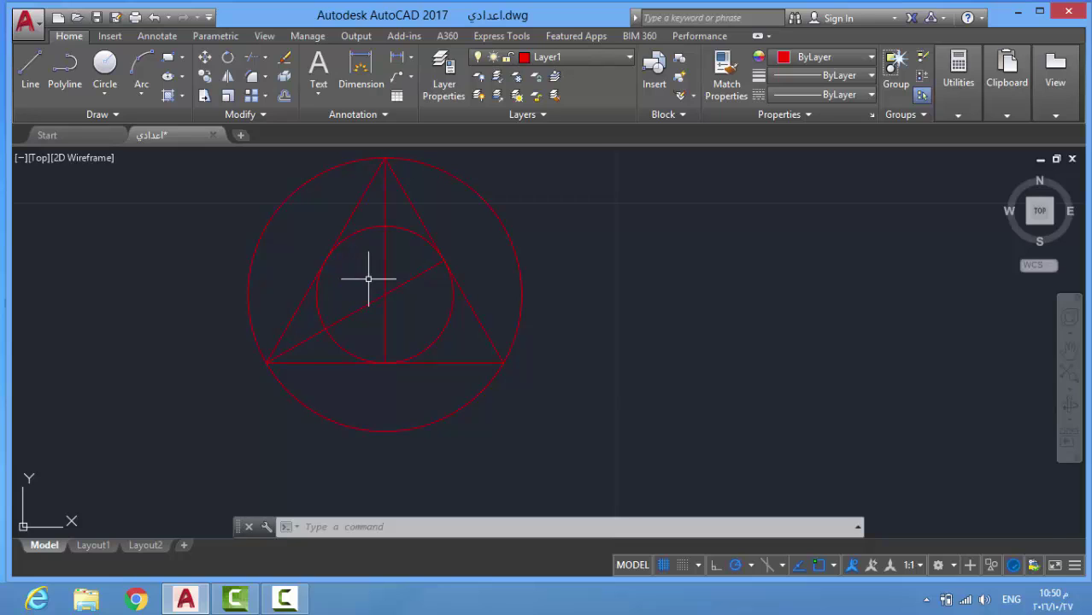
# - Delete the triangle, its two inner lines and the inscribed circle, leaving only the outer circle
pyautogui.scroll(-3, 367, 277)
pyautogui.scroll(3, 568, 244)
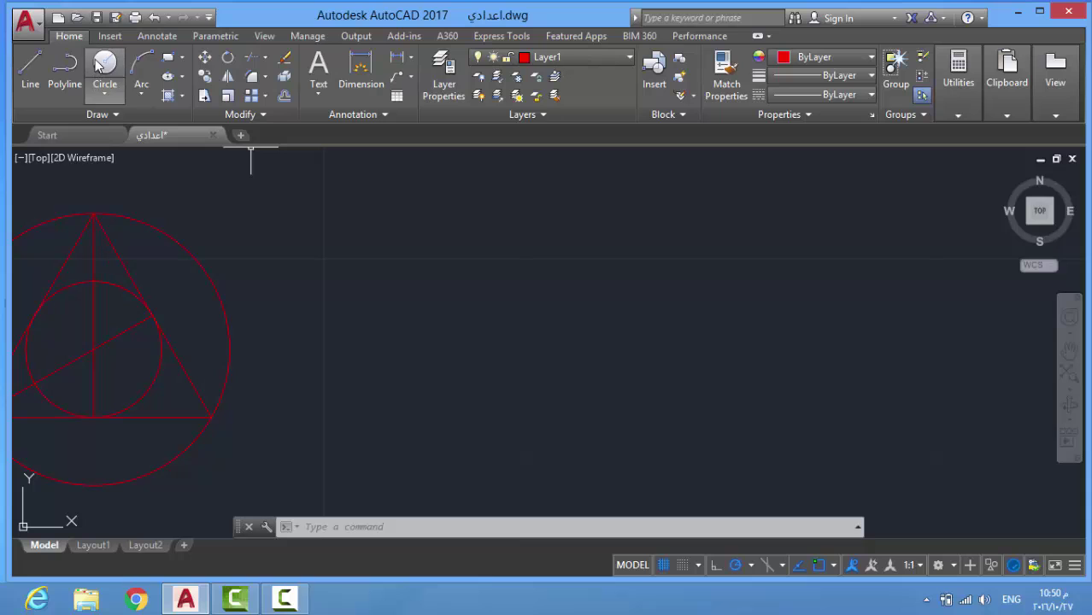
pyautogui.click(507, 275)
pyautogui.scroll(-4, 159, 346)
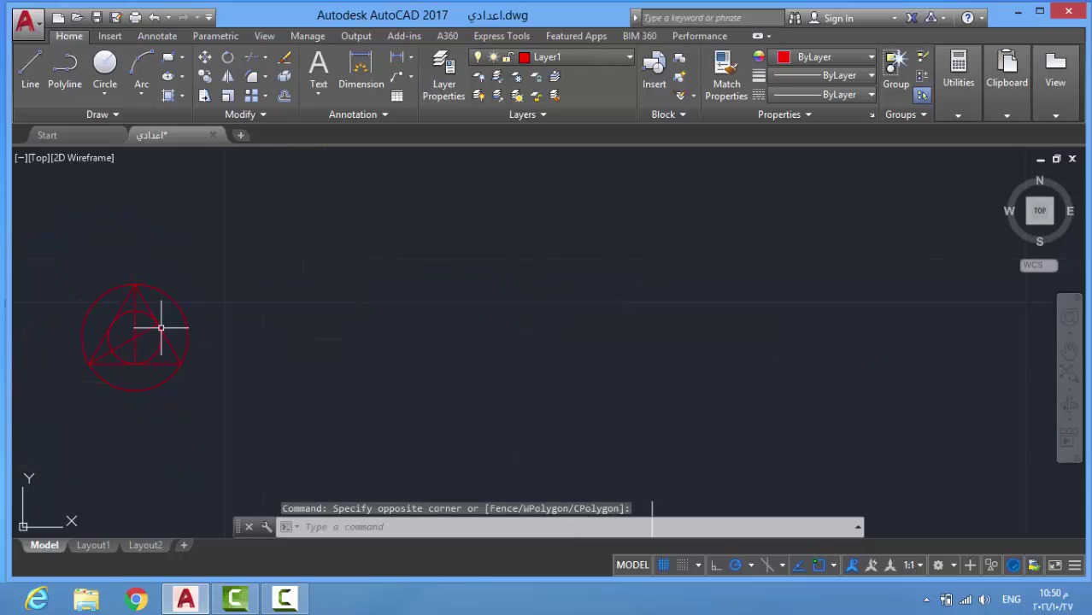
pyautogui.scroll(2, 156, 325)
pyautogui.scroll(-4, 156, 331)
pyautogui.scroll(6, 145, 336)
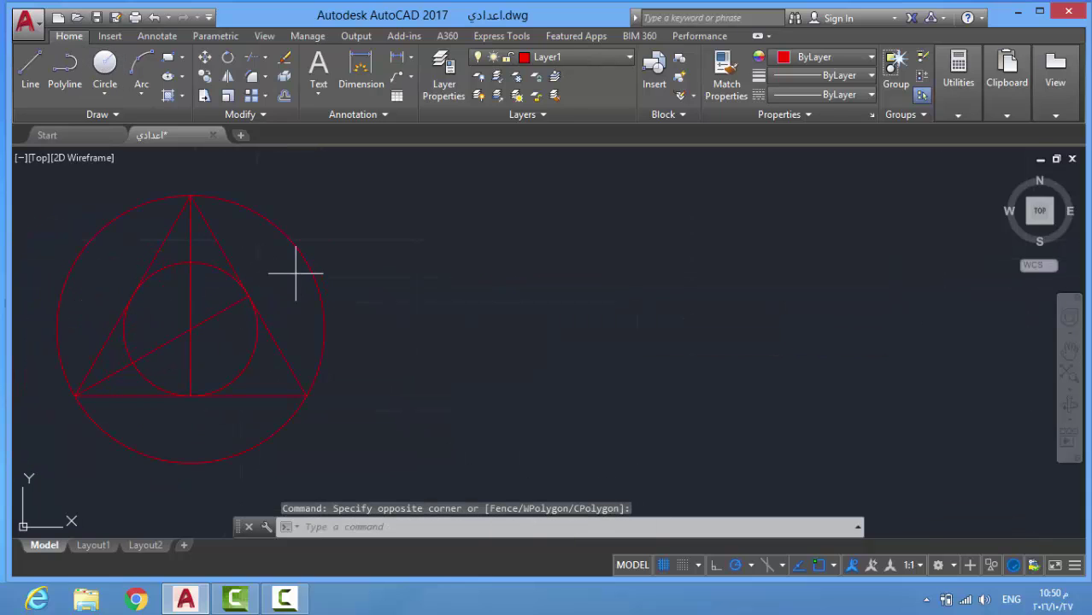
pyautogui.click(113, 398)
pyautogui.press('Delete')
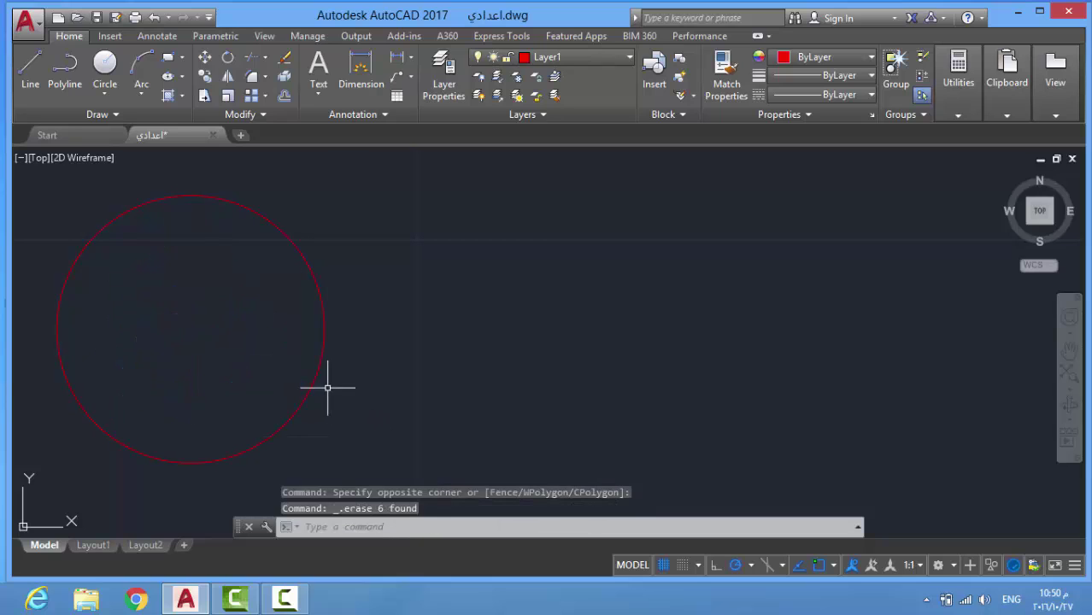
# - Draw a vertical diameter and a horizontal diameter across the remaining circle
pyautogui.click(30, 68)
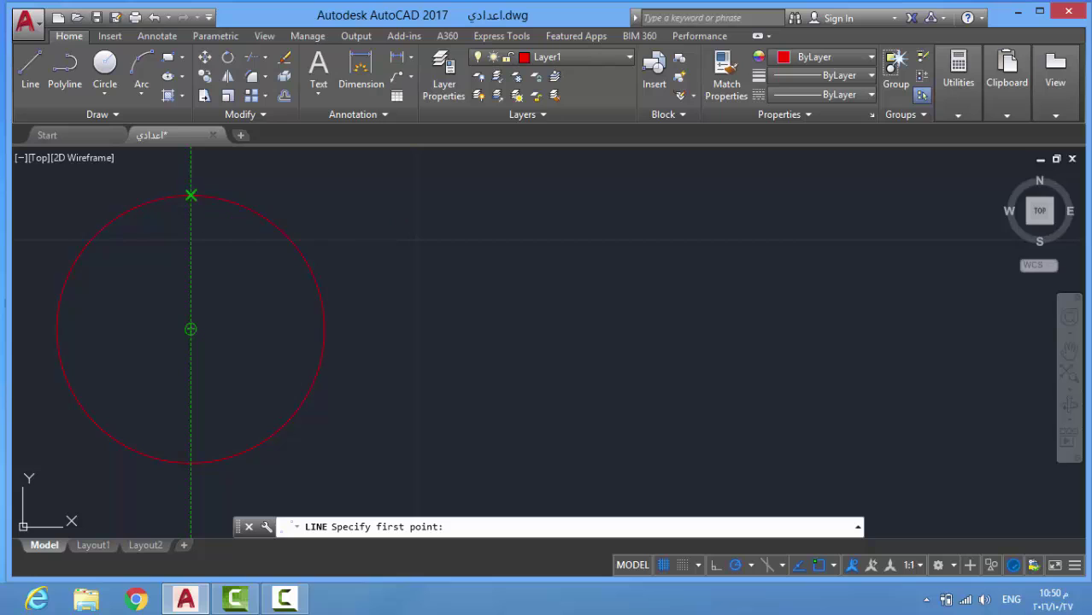
pyautogui.click(191, 196)
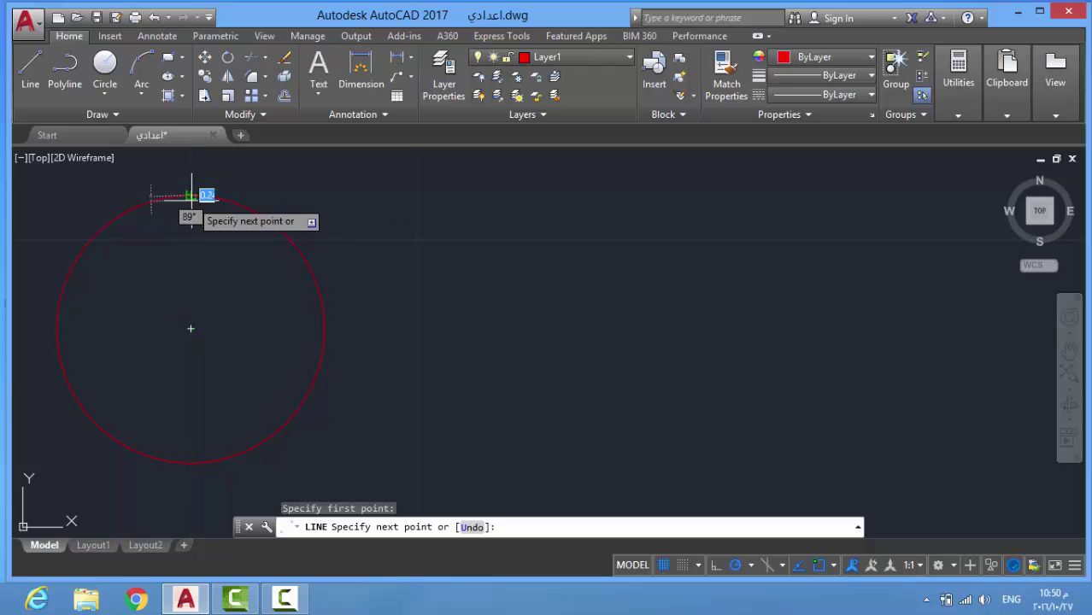
pyautogui.click(191, 462)
pyautogui.press('Return')
pyautogui.press('Return')
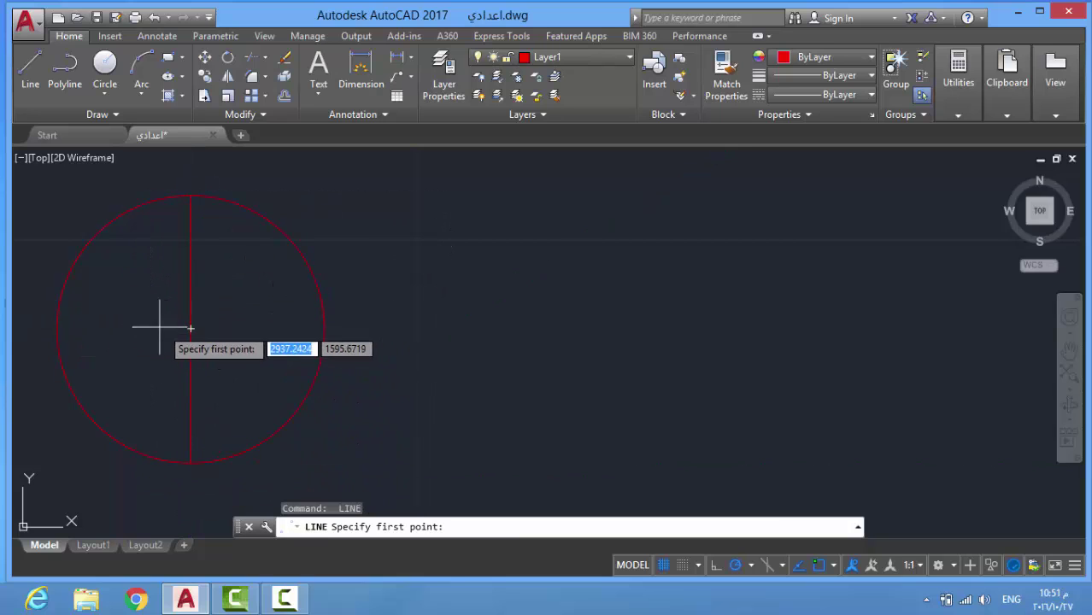
pyautogui.click(56, 328)
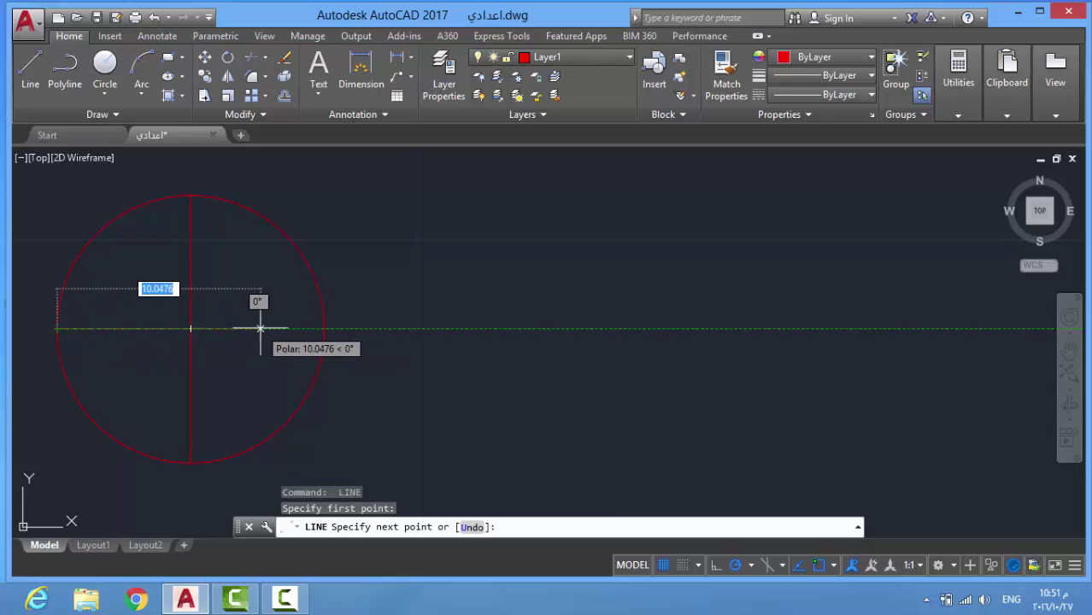
pyautogui.click(323, 328)
pyautogui.press('Return')
# - Draw an inscribed square by joining the four endpoints of the two diameters with lines
pyautogui.press('Return')
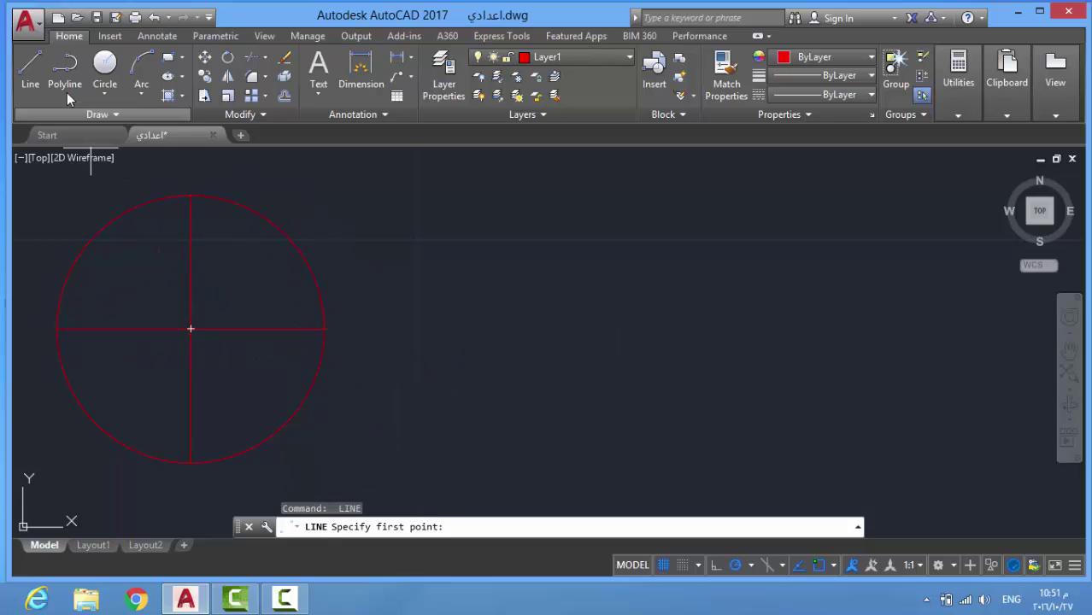
pyautogui.click(36, 71)
pyautogui.click(322, 328)
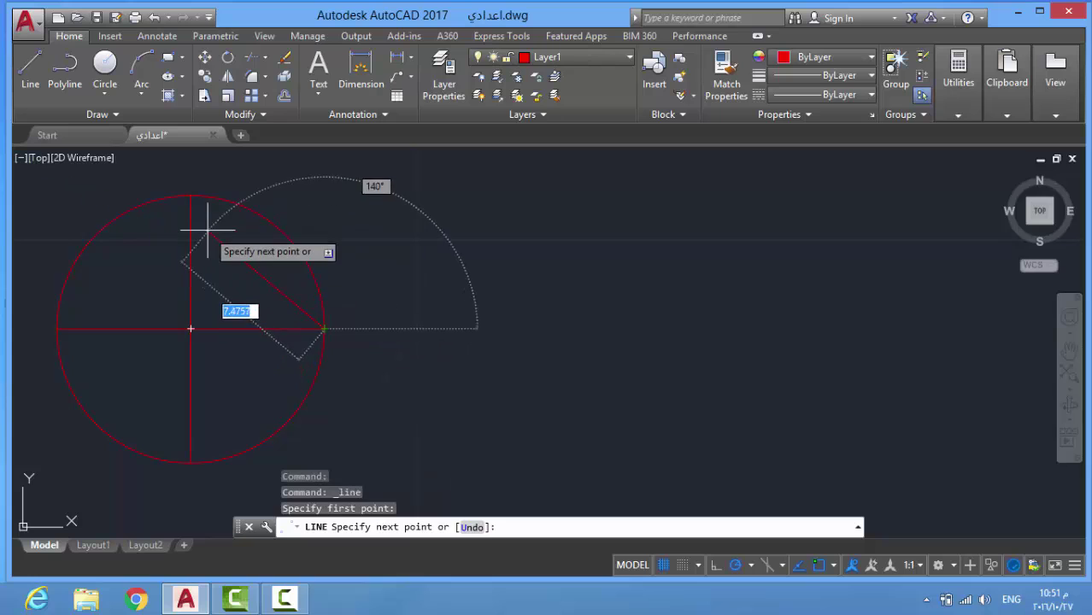
pyautogui.click(191, 196)
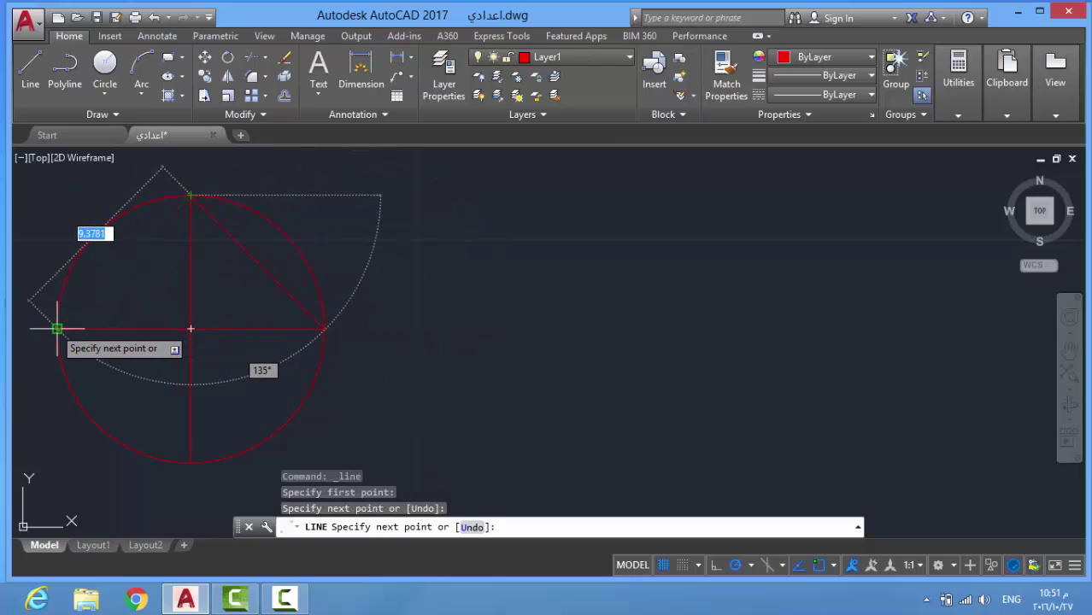
pyautogui.click(57, 328)
pyautogui.click(190, 462)
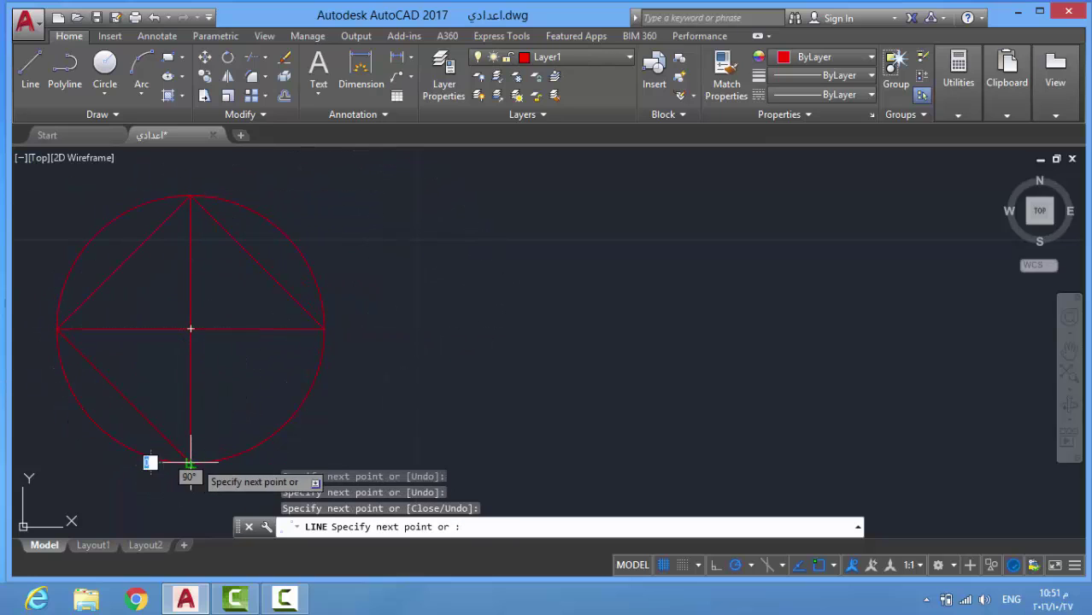
pyautogui.click(323, 328)
pyautogui.press('Return')
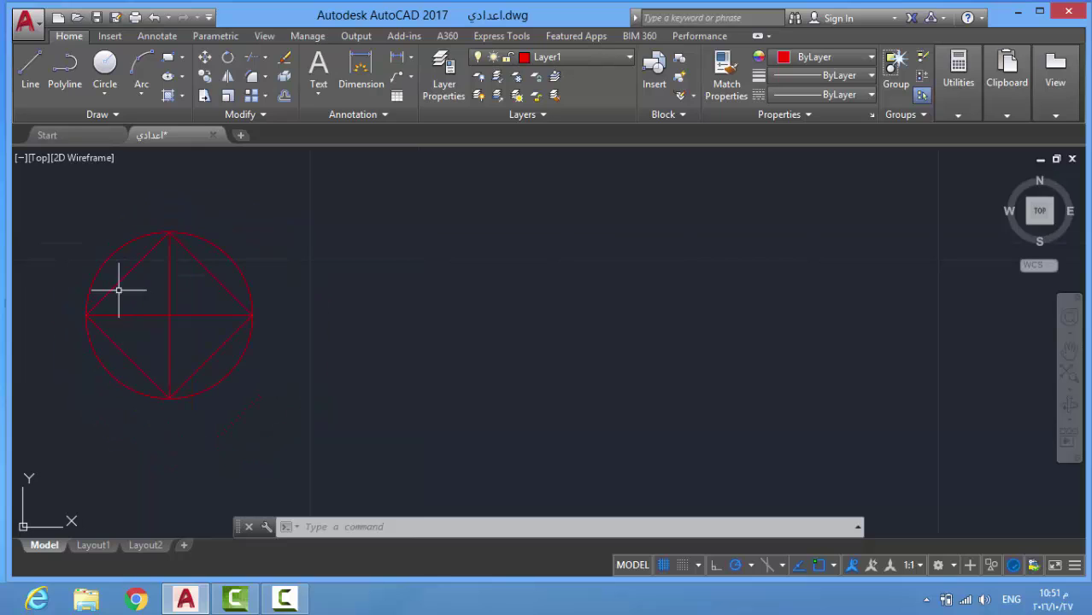
# - Delete the four sides of the inscribed square, keeping the circle and its two diameters
pyautogui.scroll(2, 90, 307)
pyautogui.click(310, 340)
pyautogui.click(311, 357)
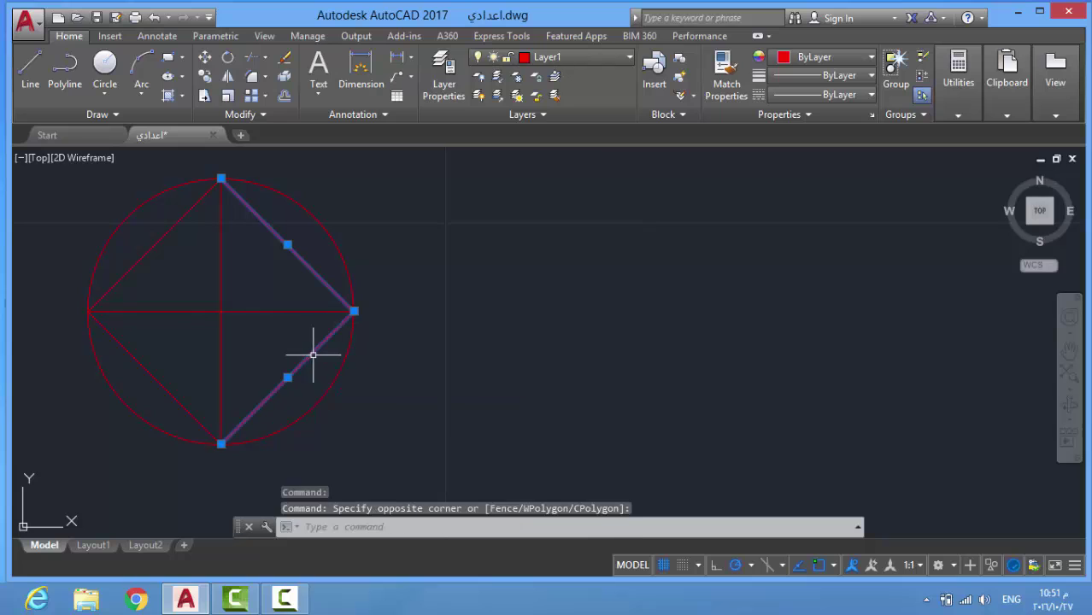
pyautogui.click(175, 394)
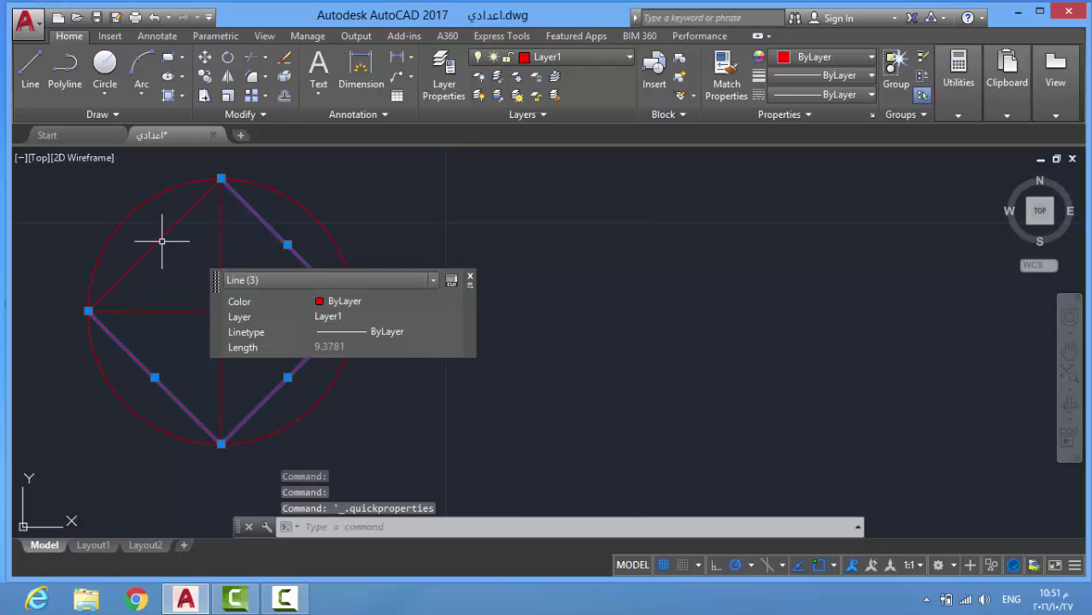
pyautogui.click(161, 241)
pyautogui.press('Delete')
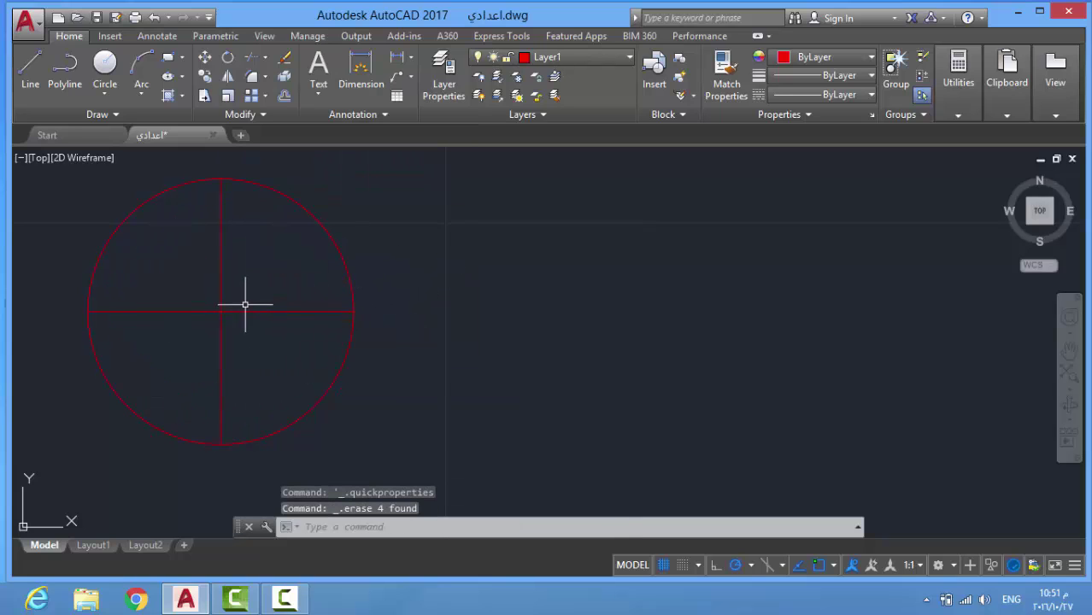
pyautogui.doubleClick(105, 70)
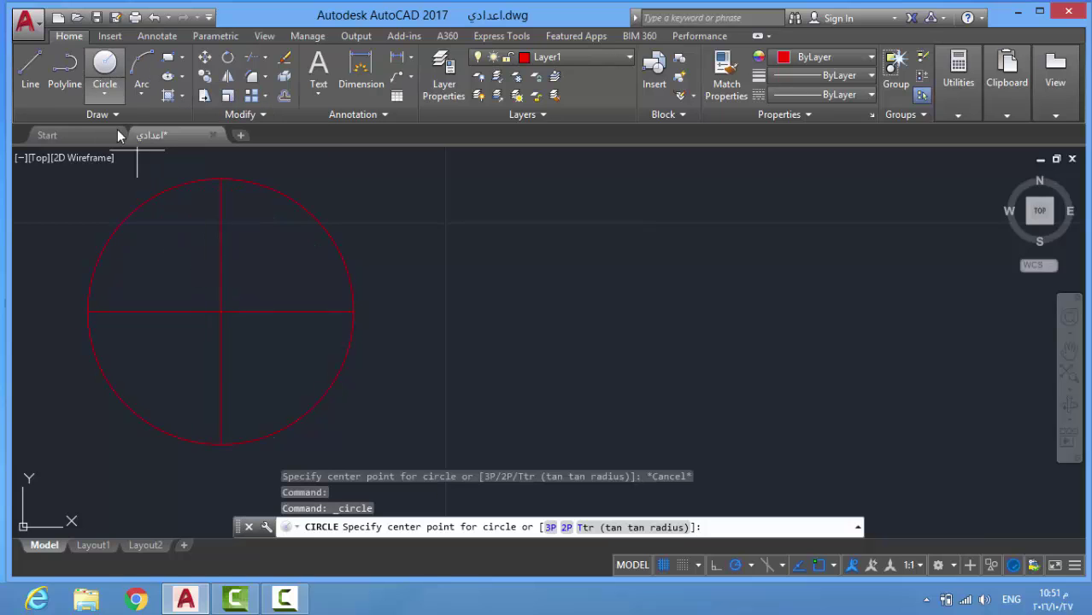
pyautogui.click(220, 312)
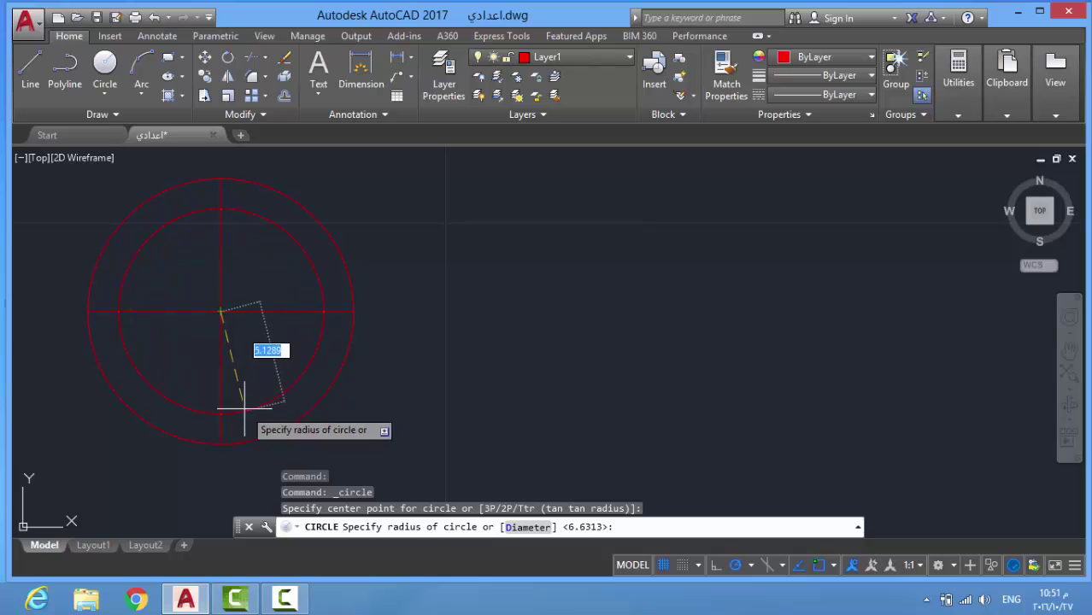
pyautogui.press('Escape')
pyautogui.press('Escape')
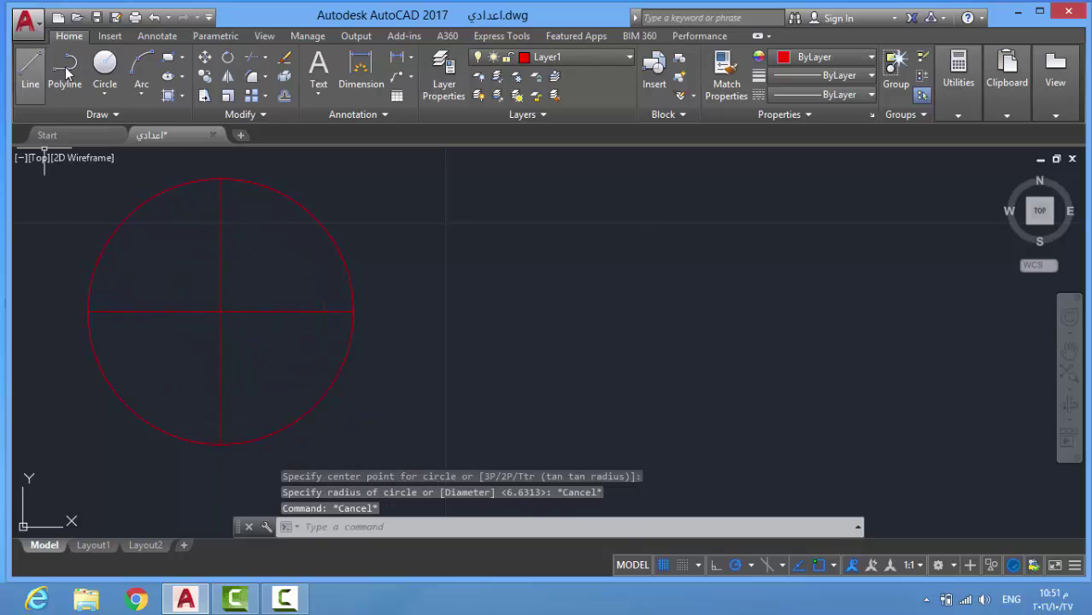
# - Draw two circles centred on the lower and upper ends of the vertical diameter, each reaching to the original circle's centre
pyautogui.click(102, 72)
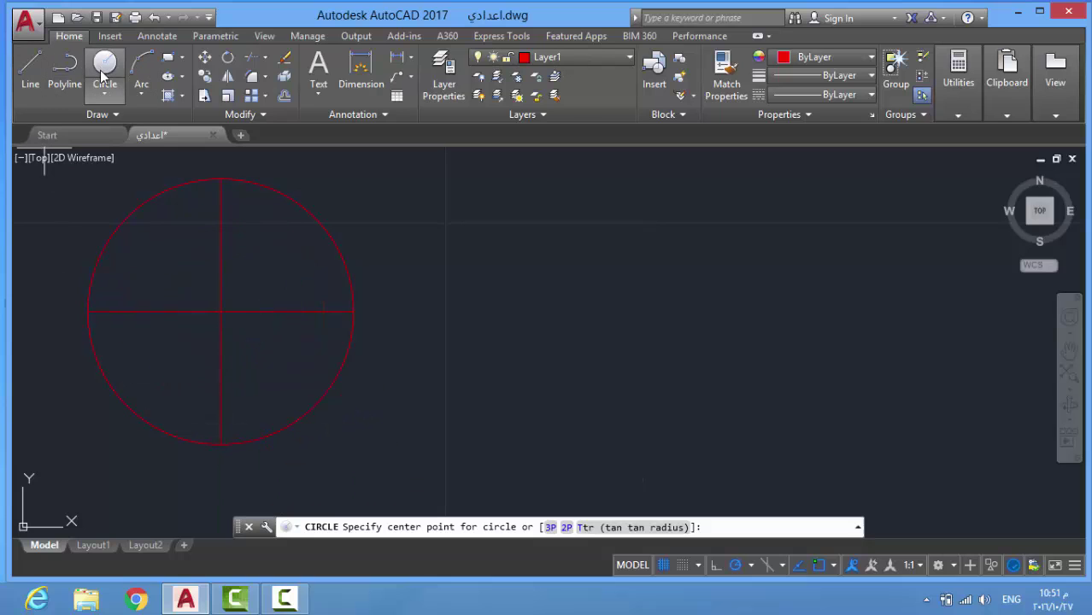
pyautogui.click(221, 444)
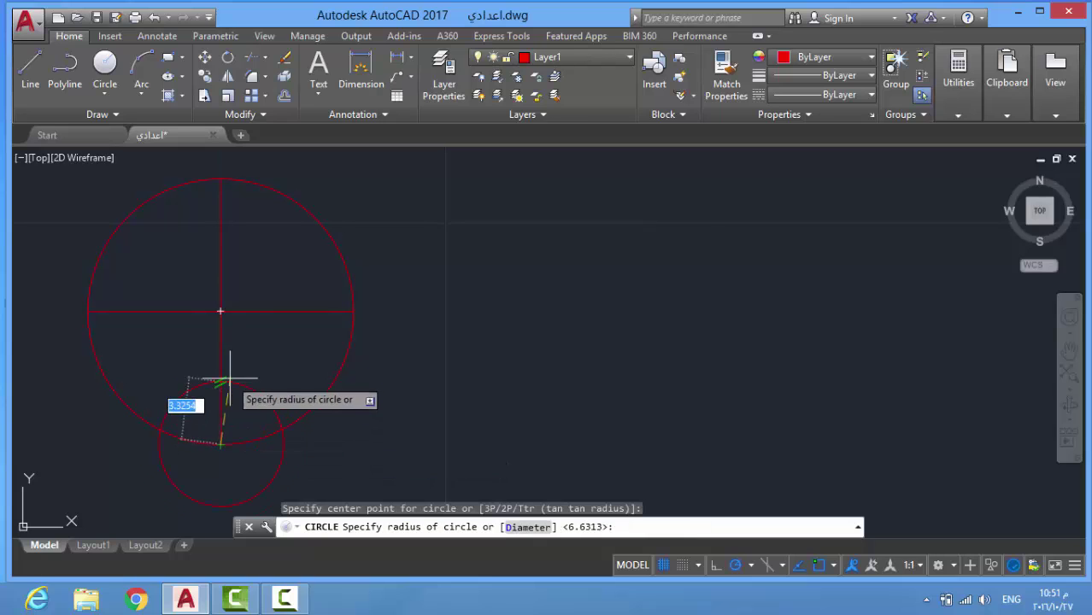
pyautogui.click(220, 311)
pyautogui.write('c')
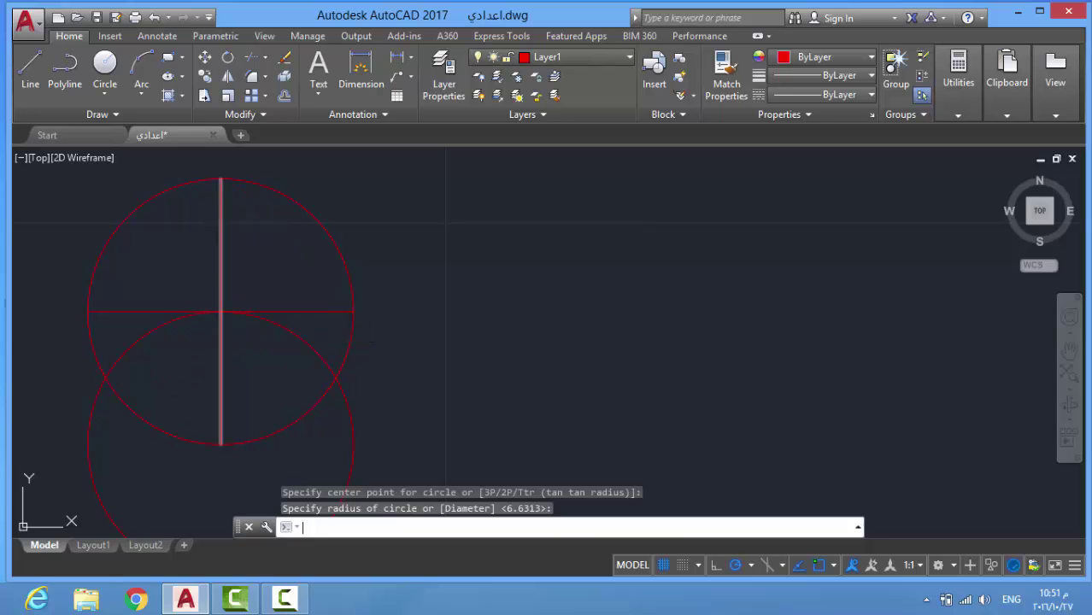
pyautogui.press('Return')
pyautogui.click(221, 179)
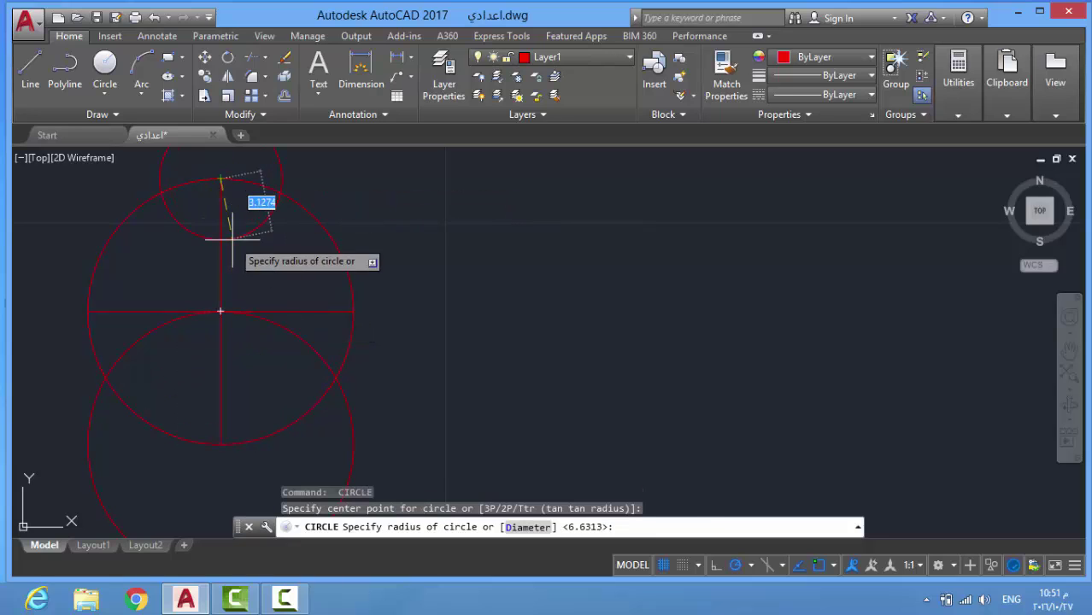
pyautogui.click(221, 312)
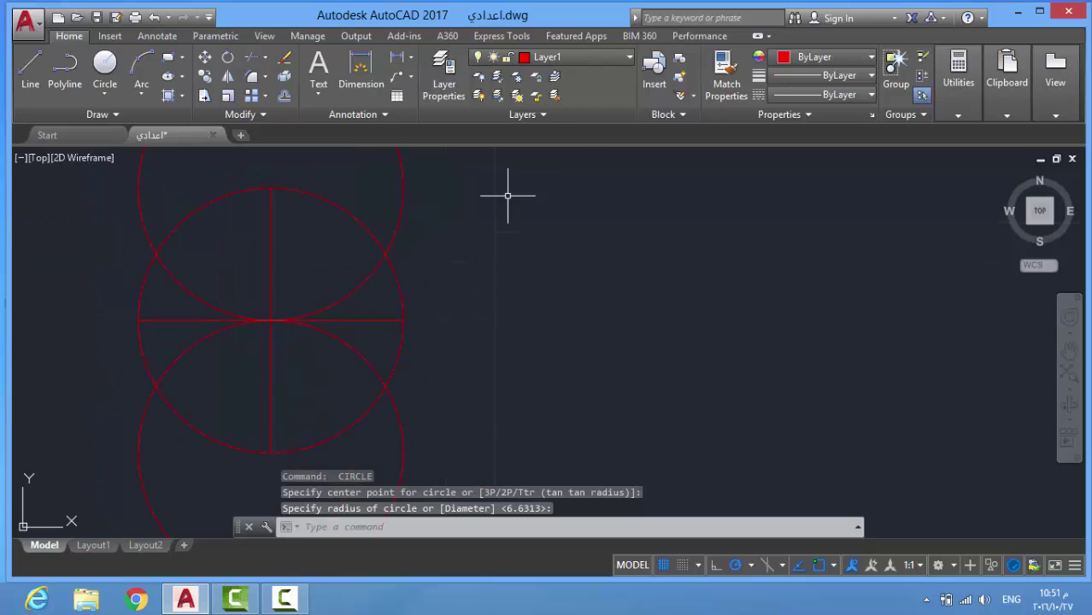
# - On layer 0, draw an inscribed hexagon joining the vertical diameter's ends and the four points where the outer circles cross the middle circle
pyautogui.click(586, 60)
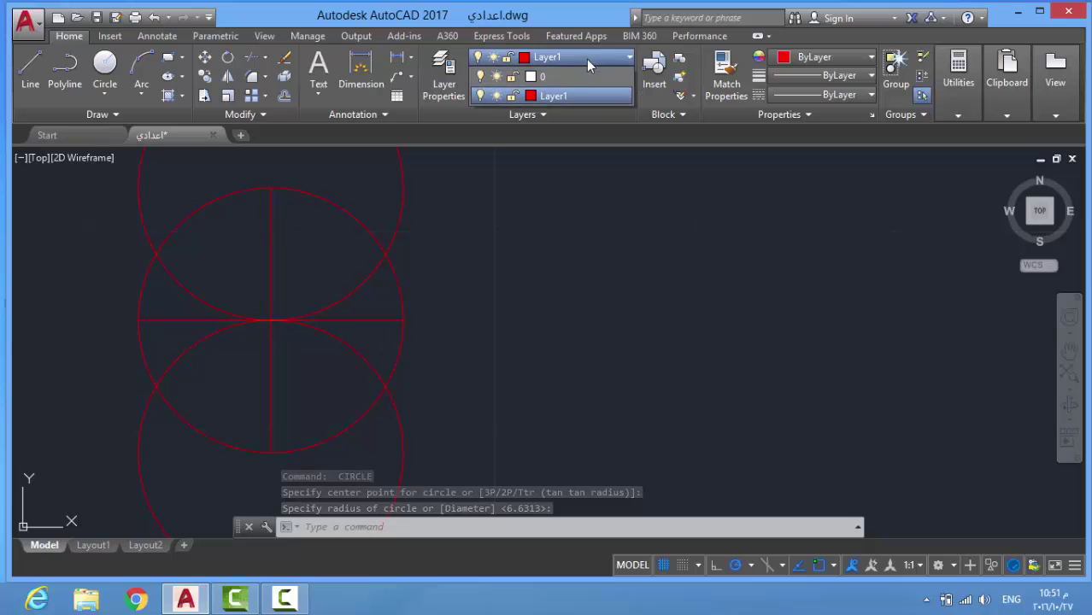
pyautogui.click(567, 77)
pyautogui.click(39, 75)
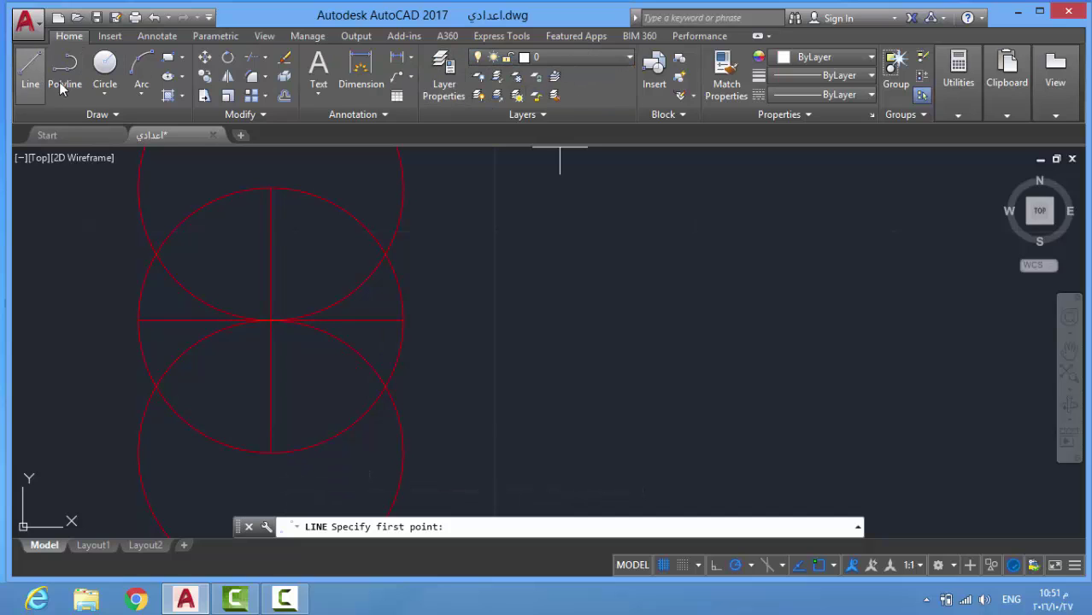
pyautogui.click(272, 183)
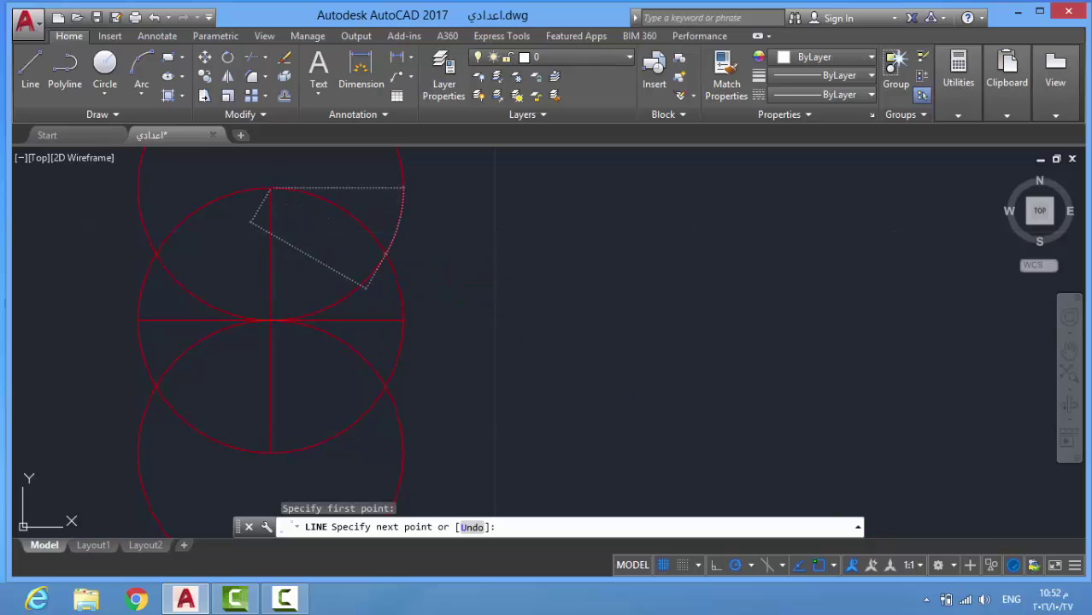
pyautogui.click(384, 254)
pyautogui.click(385, 386)
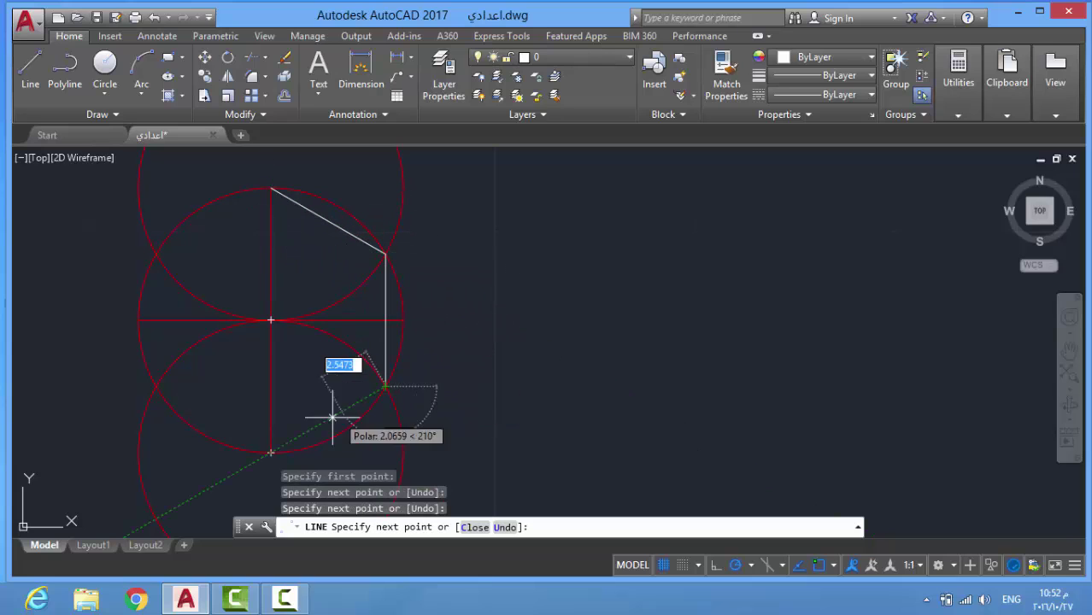
pyautogui.click(270, 451)
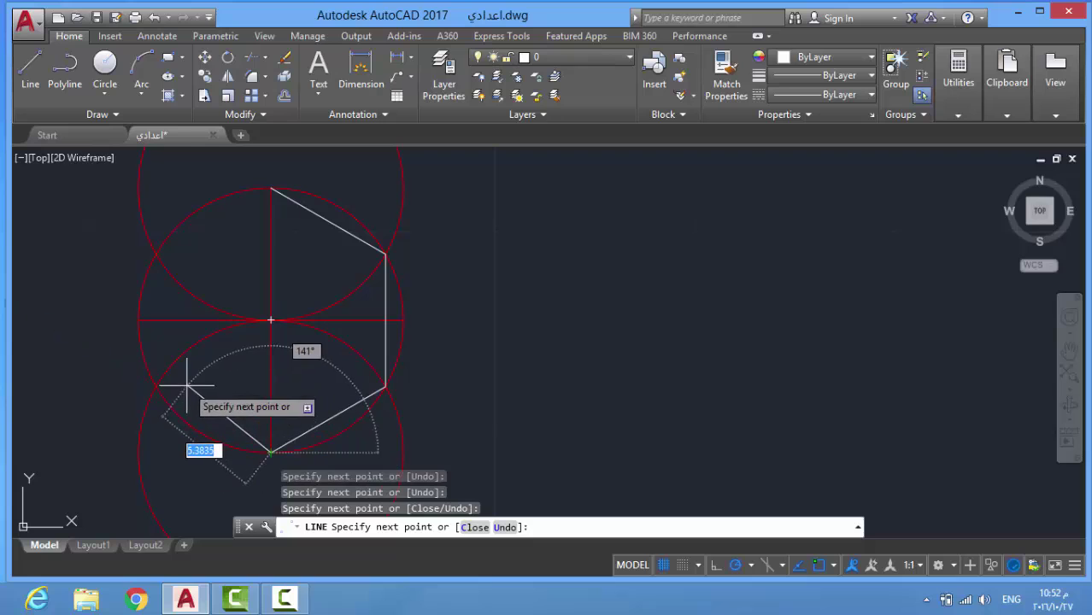
pyautogui.click(157, 386)
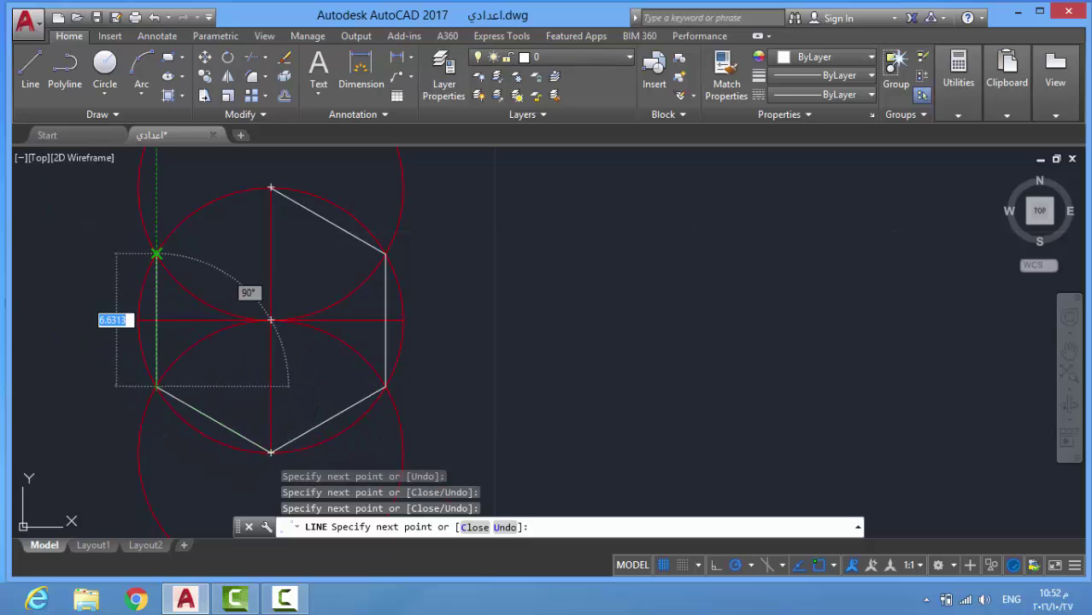
pyautogui.click(156, 254)
pyautogui.click(270, 187)
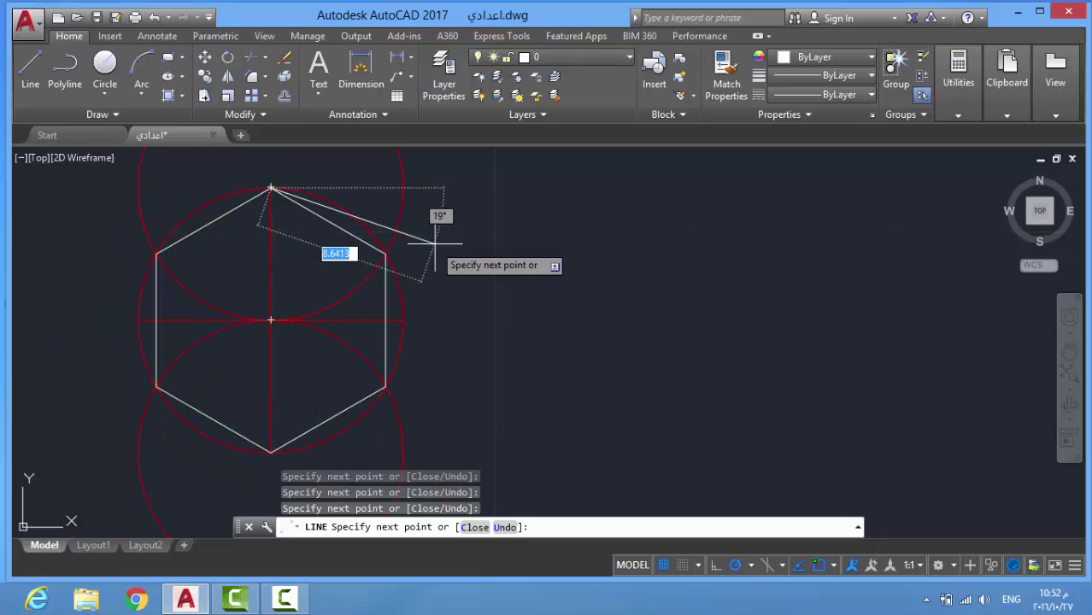
# - End the hexagon outline and draw a separate circle with a radius of about 5.91 beside the hexagon construction
pyautogui.press('Escape')
pyautogui.scroll(-2, 487, 269)
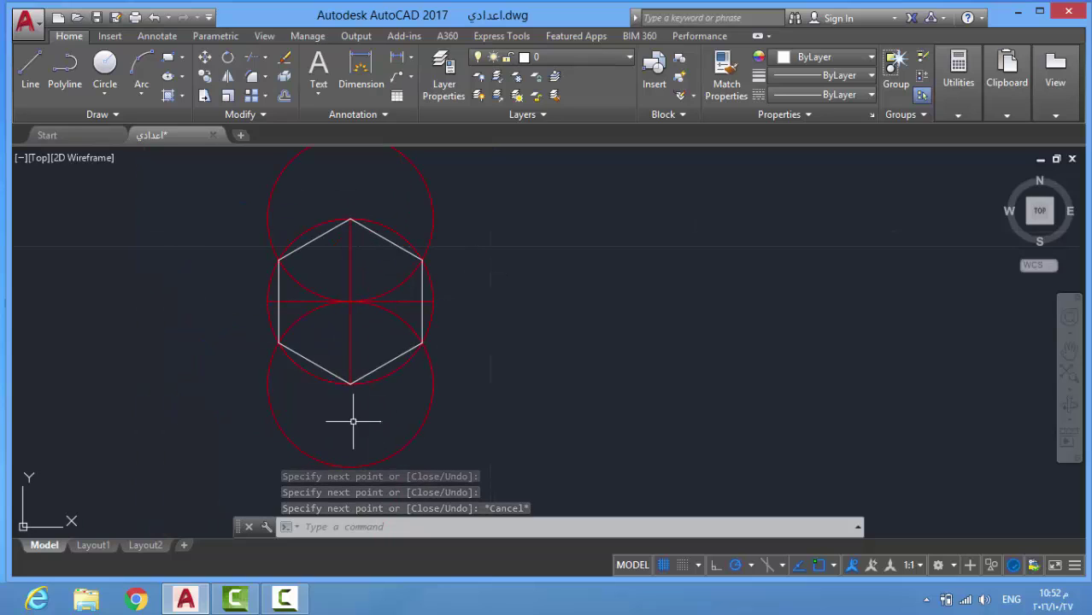
pyautogui.scroll(2, 357, 209)
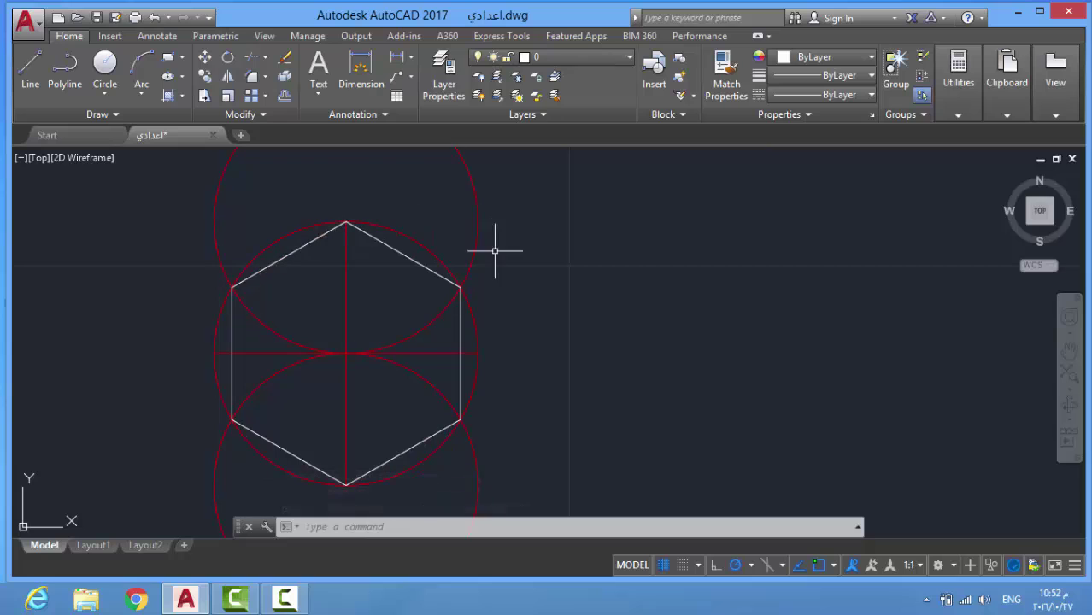
pyautogui.scroll(-2, 437, 248)
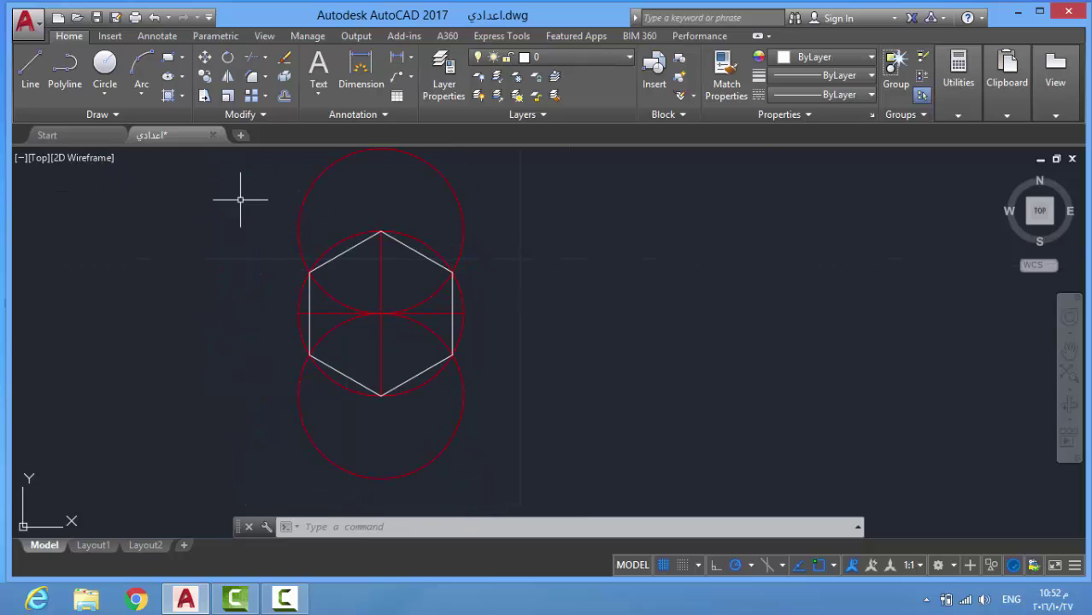
pyautogui.click(103, 77)
pyautogui.click(703, 288)
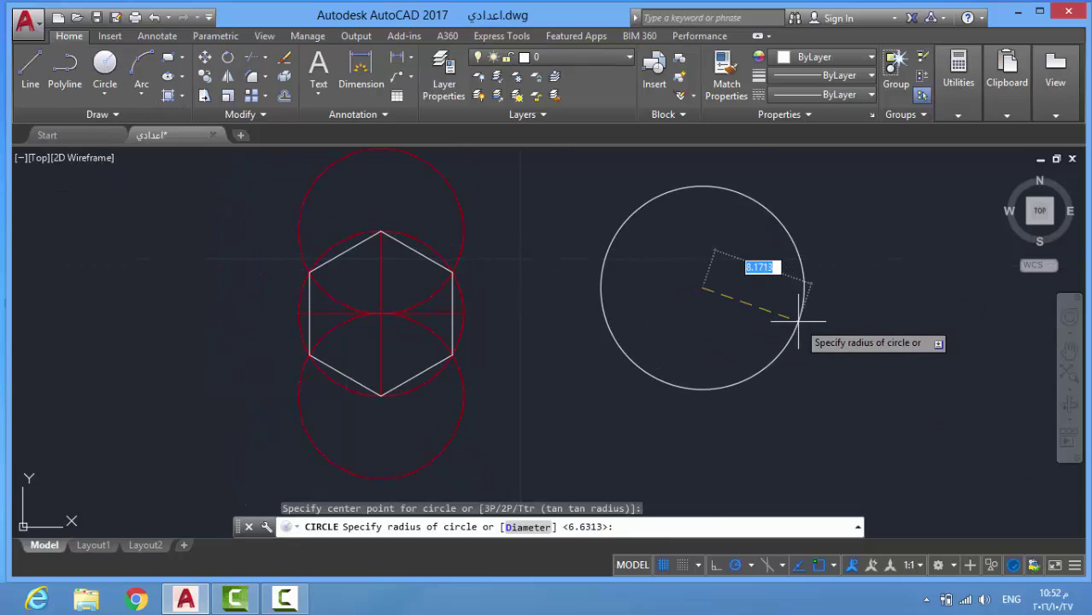
pyautogui.click(777, 291)
pyautogui.scroll(2, 755, 252)
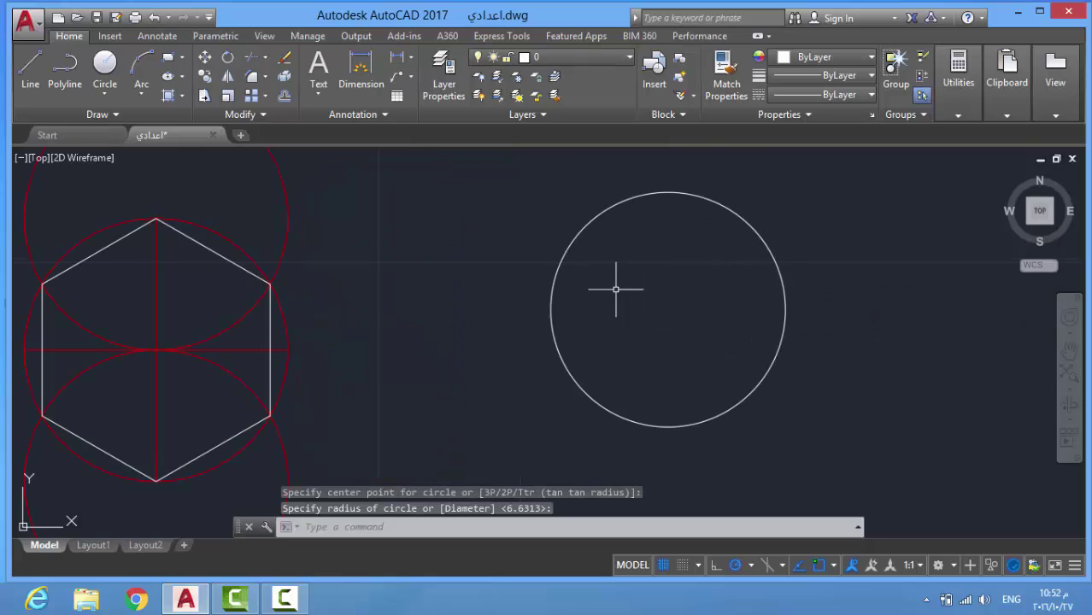
# - Draw the new circle's horizontal and vertical diameters as lines between its quadrant points
pyautogui.doubleClick(24, 72)
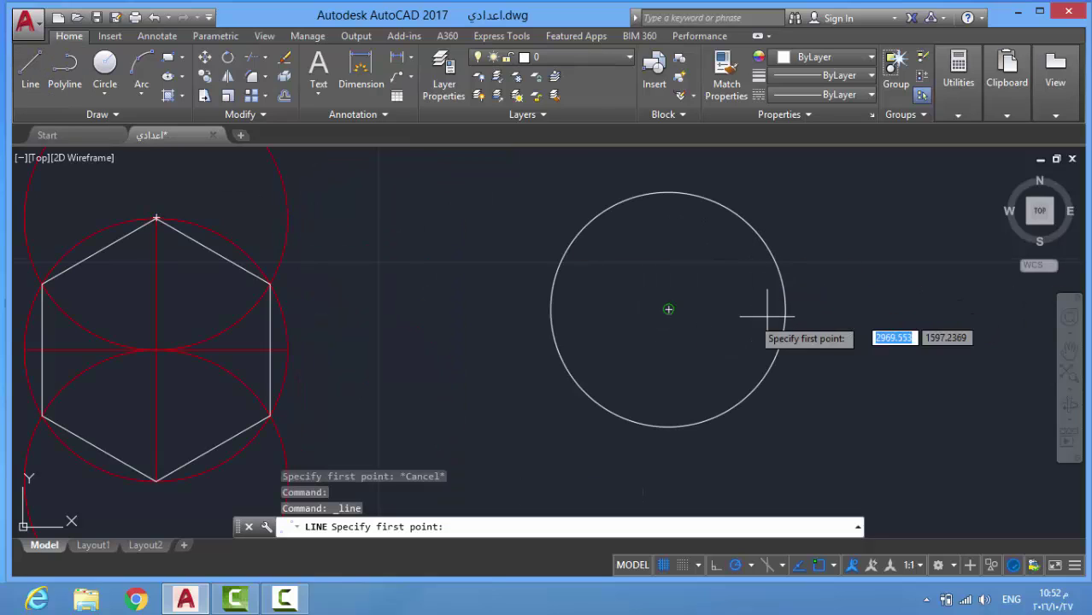
pyautogui.click(551, 309)
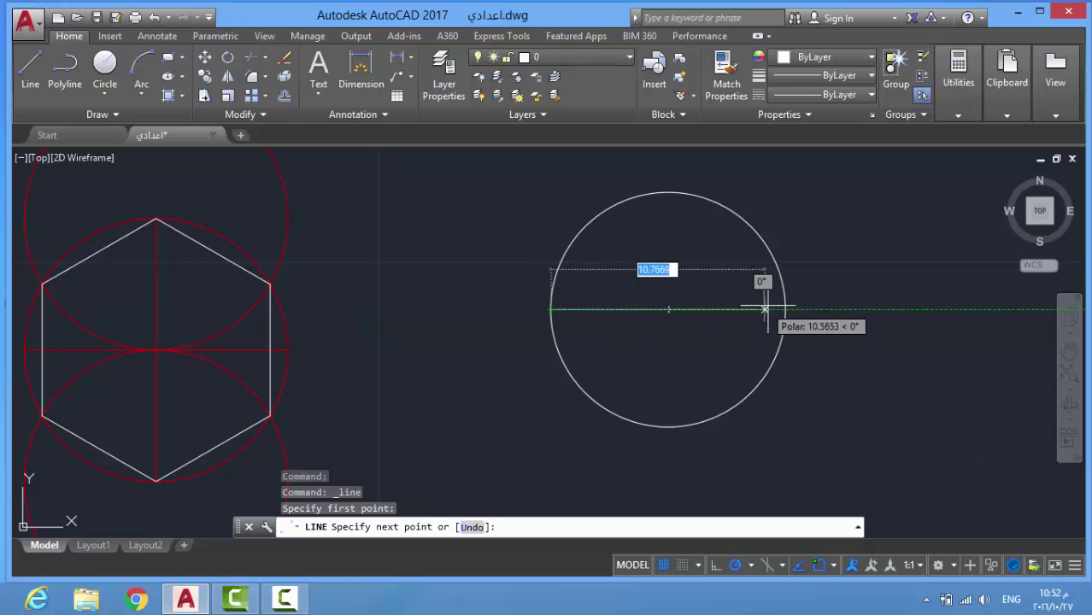
pyautogui.click(784, 309)
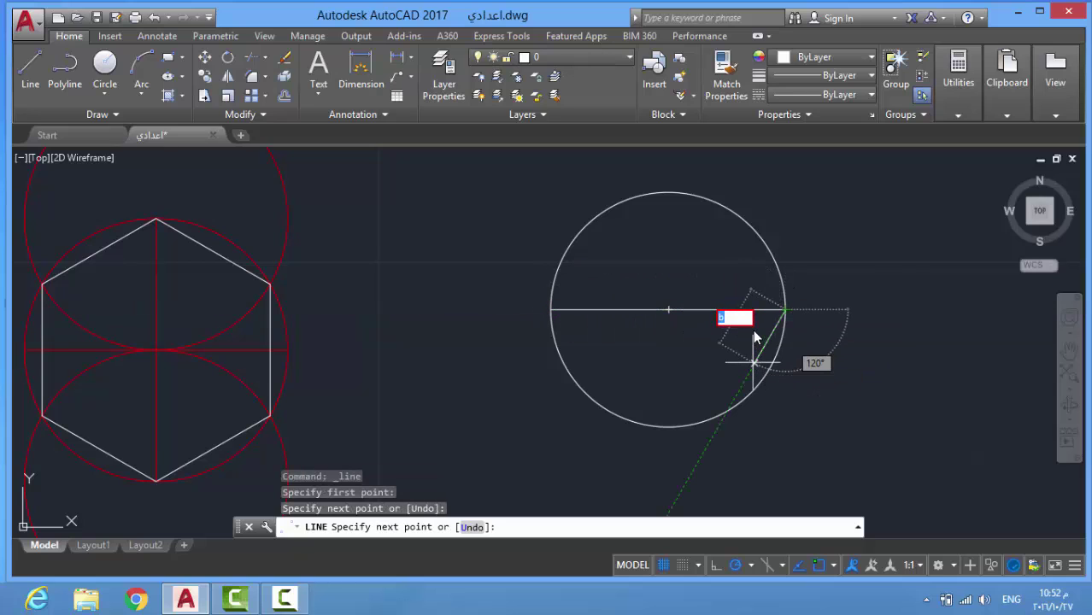
pyautogui.press('Escape')
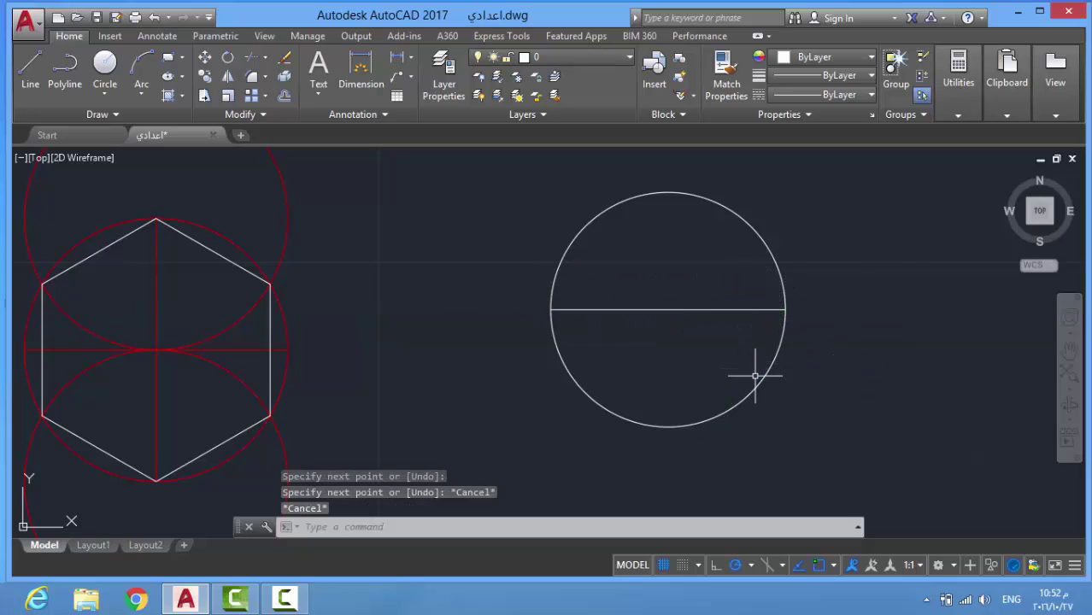
pyautogui.press('Return')
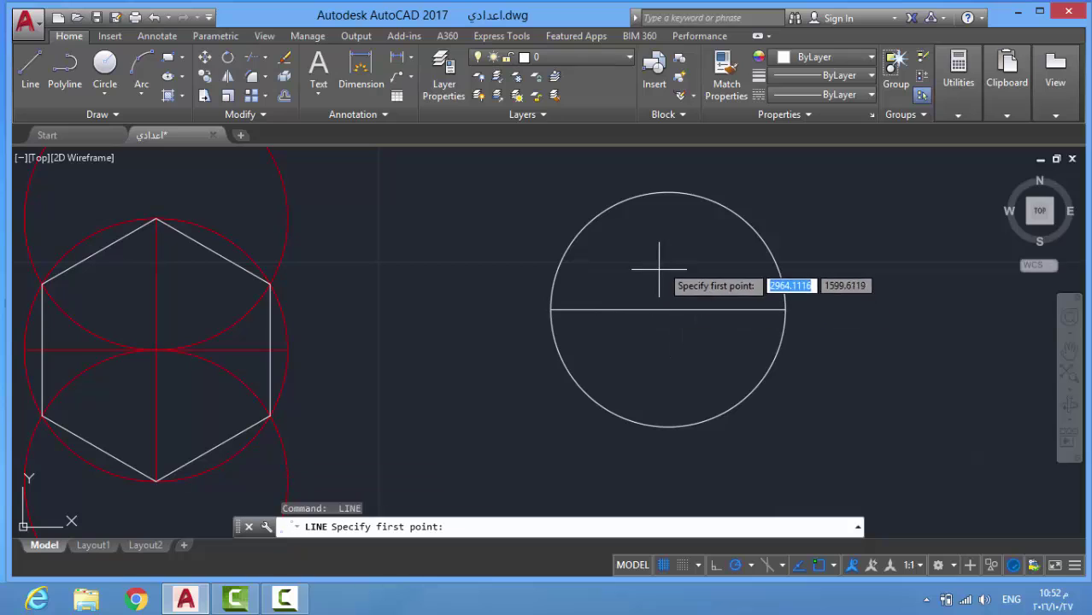
pyautogui.click(668, 194)
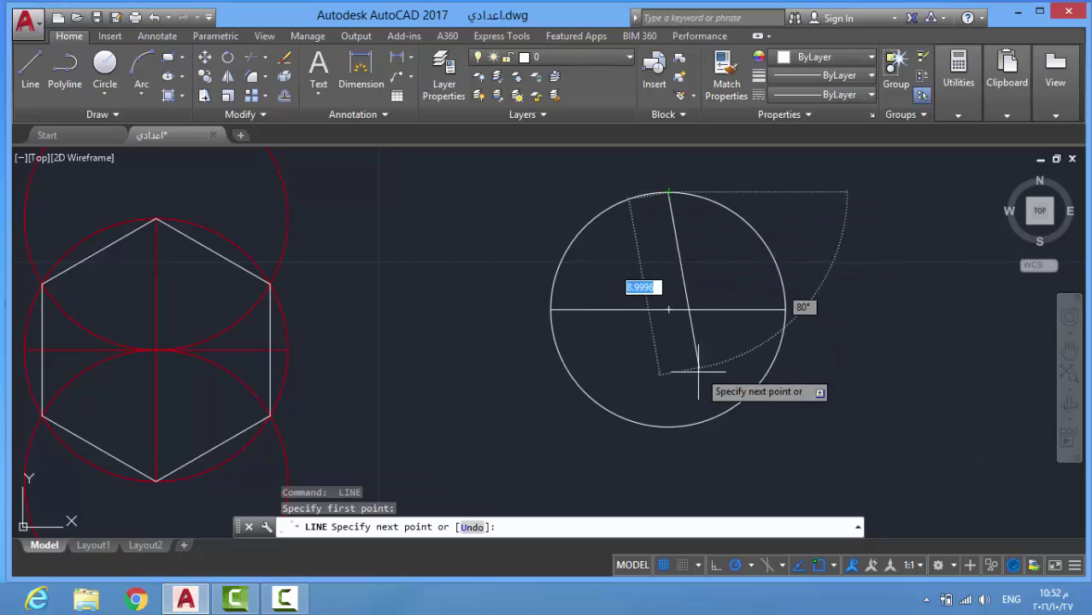
pyautogui.click(668, 427)
pyautogui.press('Return')
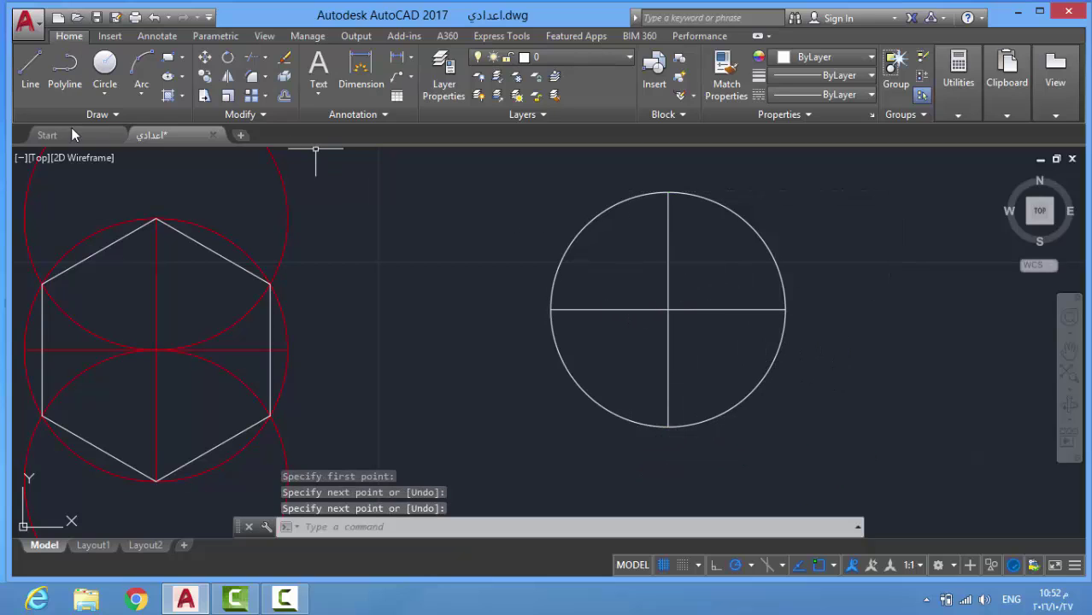
# - Draw two circles centred on the right and left ends of the horizontal diameter, each reaching to the middle circle's centre
pyautogui.click(105, 67)
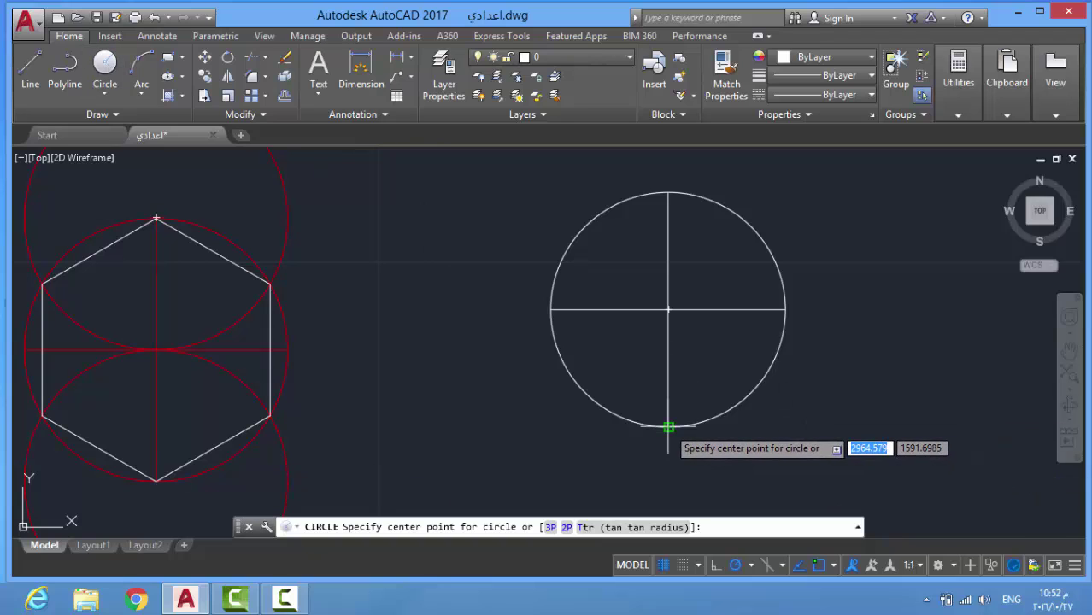
pyautogui.click(105, 94)
pyautogui.click(103, 65)
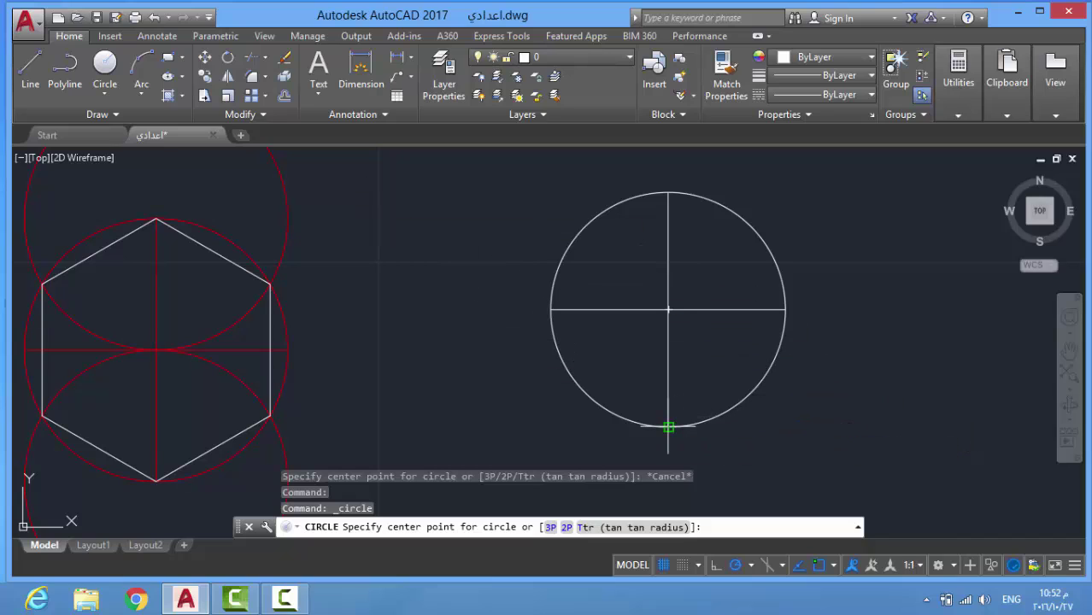
pyautogui.click(785, 309)
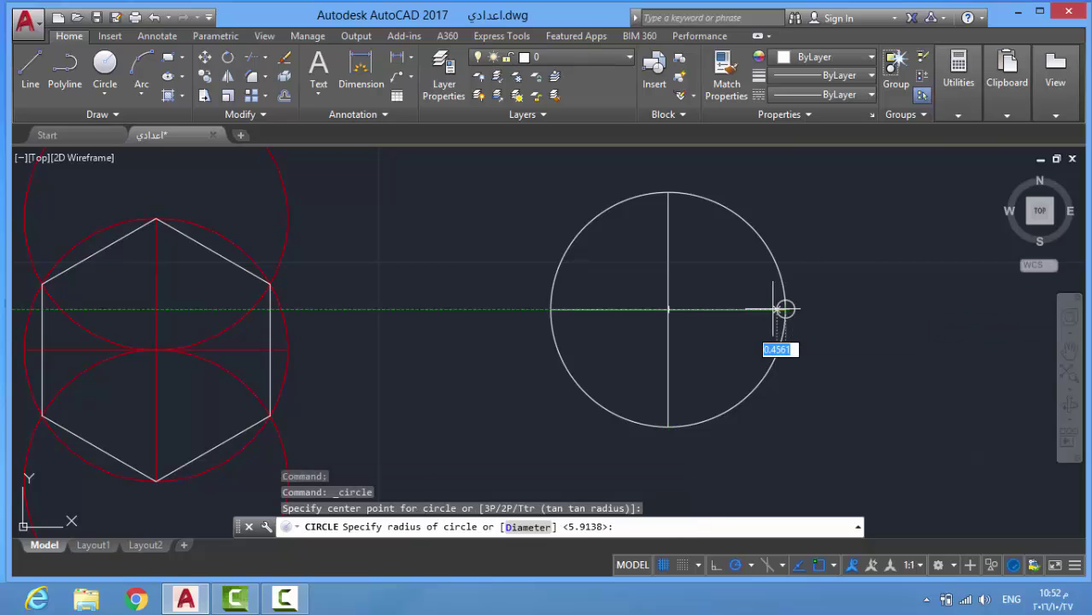
pyautogui.click(668, 309)
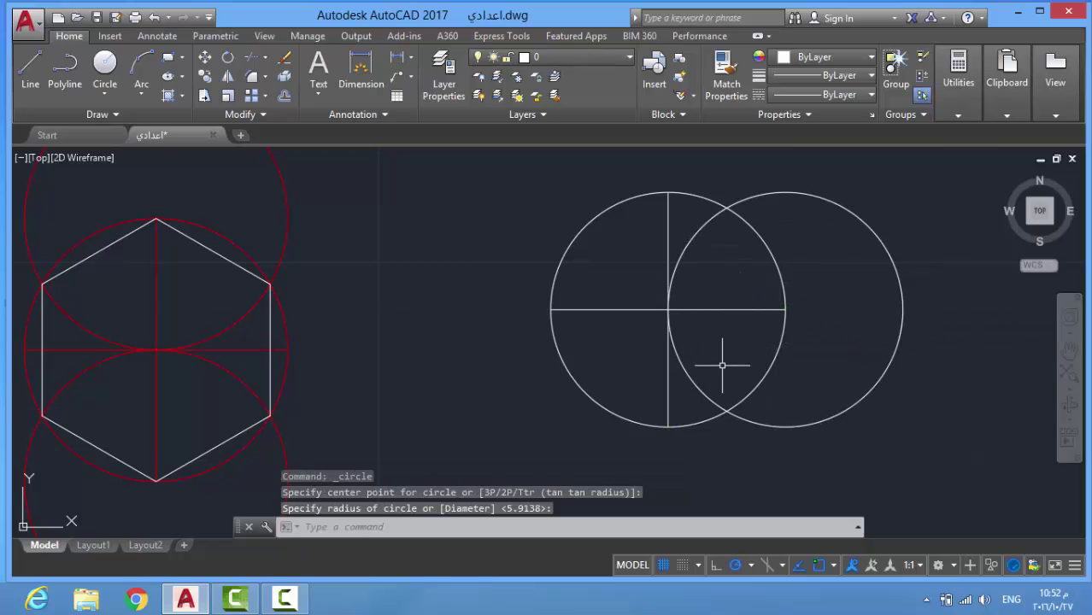
pyautogui.press('Return')
pyautogui.click(551, 309)
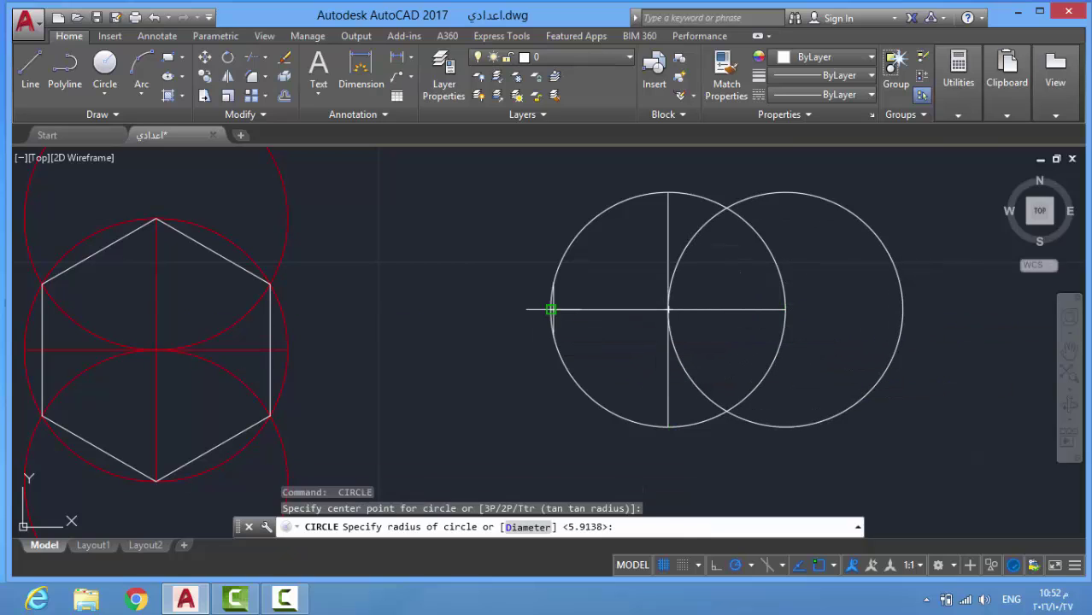
pyautogui.click(668, 309)
pyautogui.press('Return')
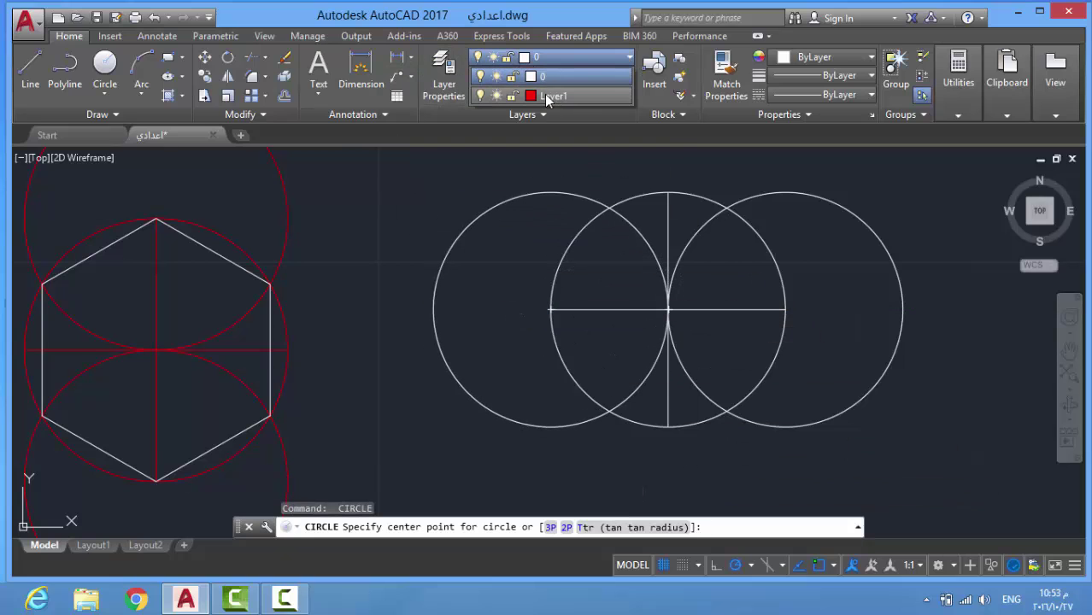
# - On Layer1, draw an inscribed hexagon joining the horizontal diameter's ends and the four points where the outer circles cross the middle circle
pyautogui.click(547, 98)
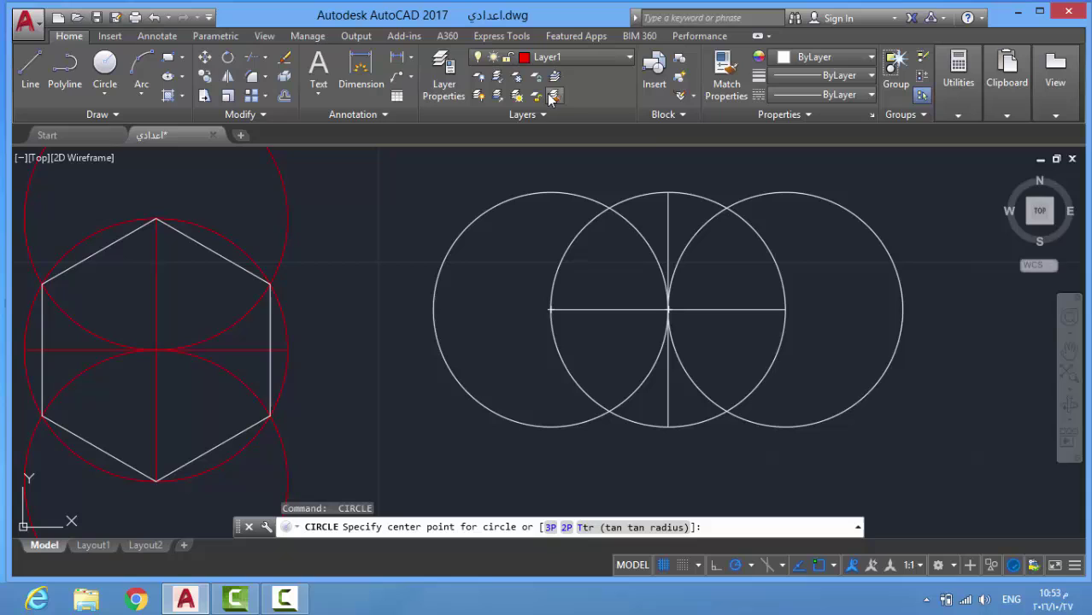
pyautogui.click(30, 64)
pyautogui.click(725, 208)
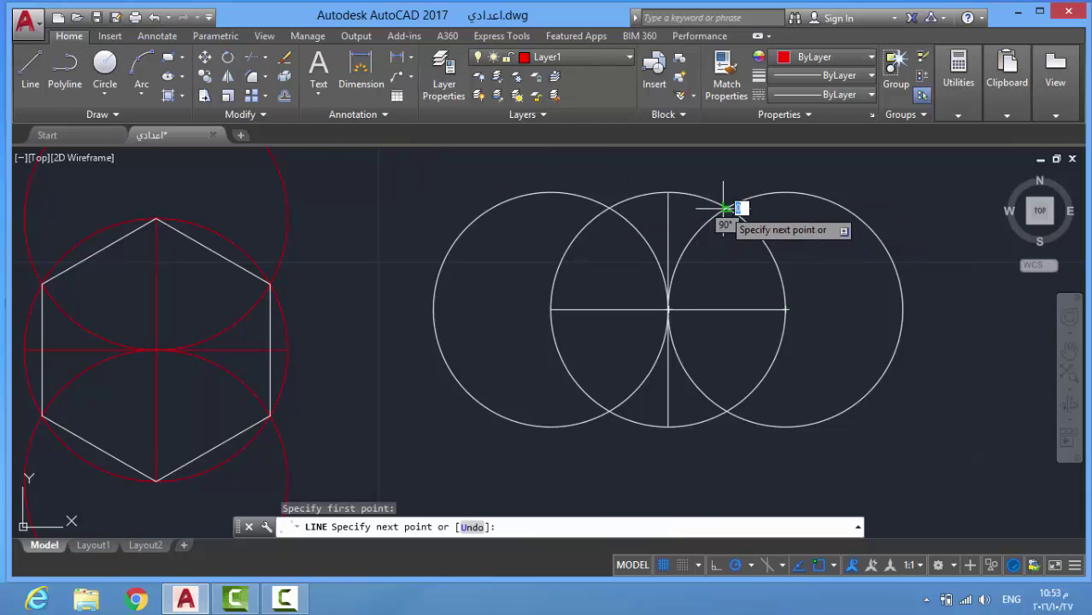
pyautogui.click(609, 207)
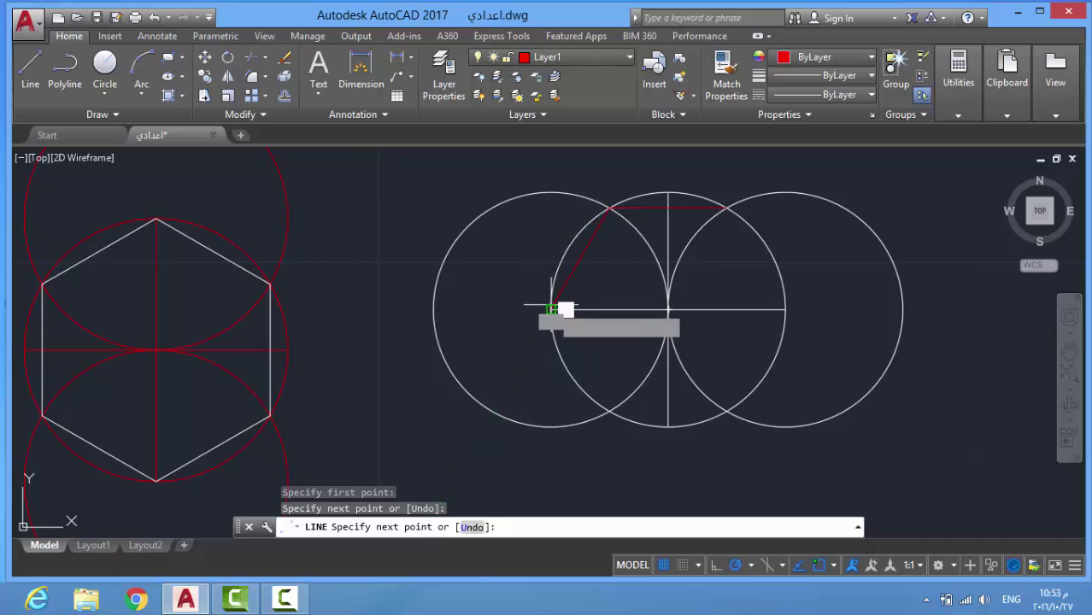
pyautogui.click(551, 309)
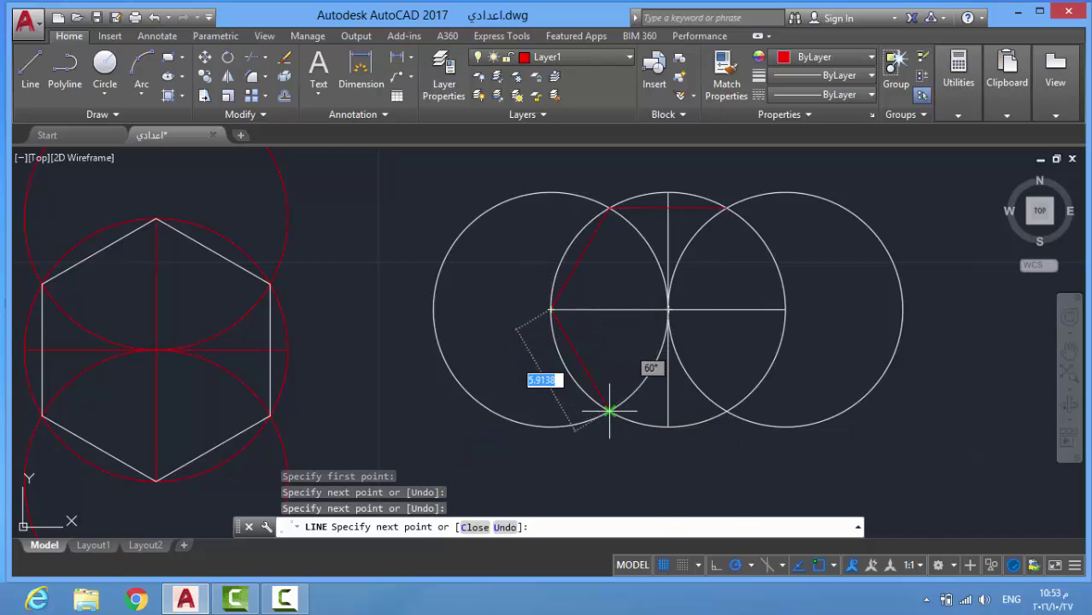
pyautogui.click(610, 412)
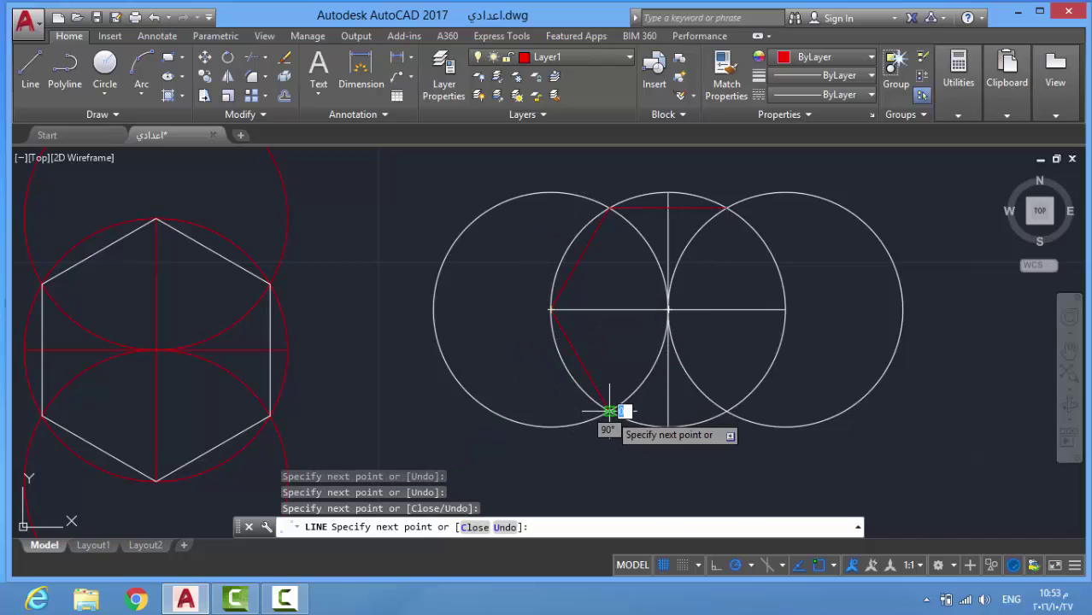
pyautogui.click(726, 412)
pyautogui.click(785, 309)
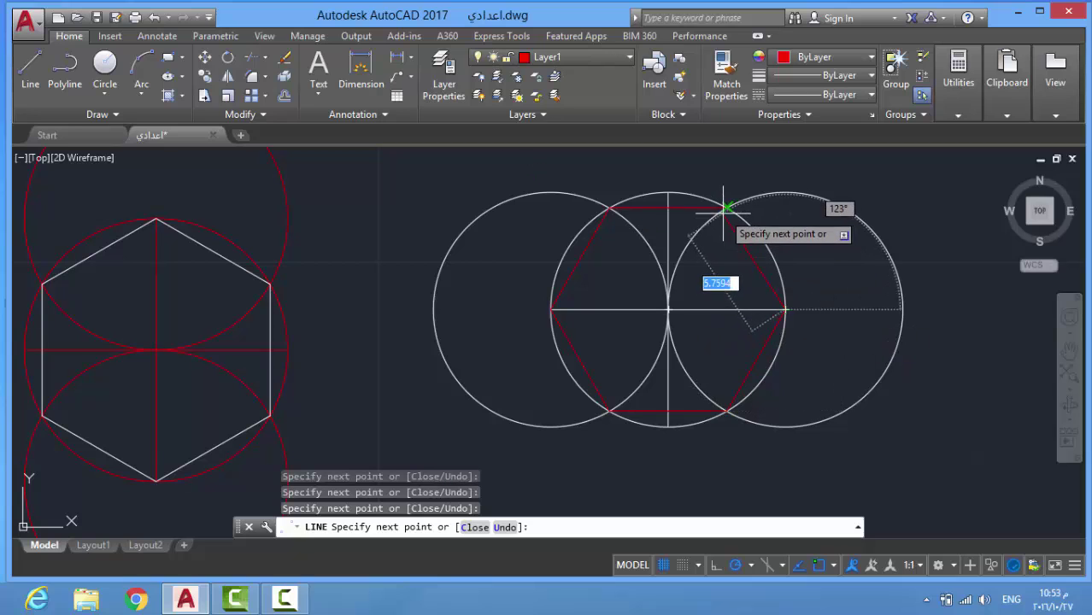
pyautogui.press('Escape')
pyautogui.press('Escape')
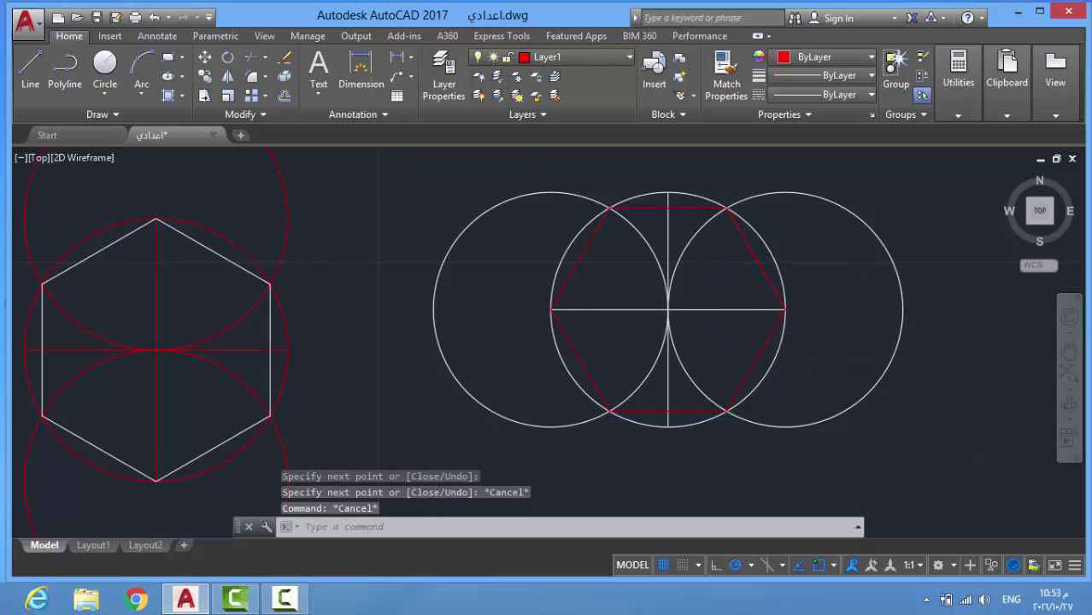
pyautogui.scroll(-2, 808, 357)
pyautogui.scroll(2, 575, 326)
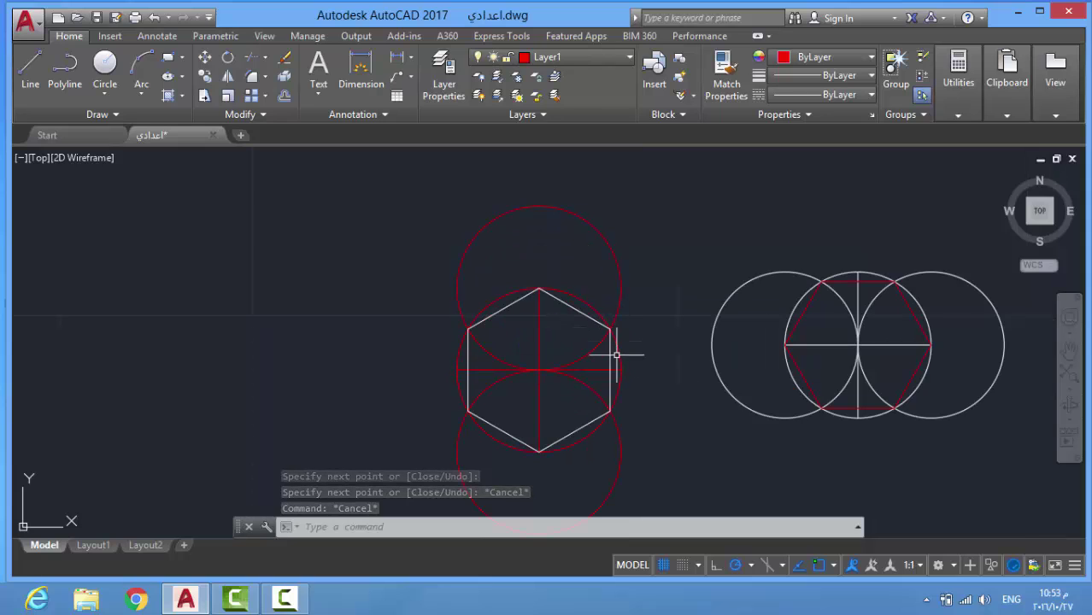
pyautogui.click(610, 351)
pyautogui.scroll(4, 610, 358)
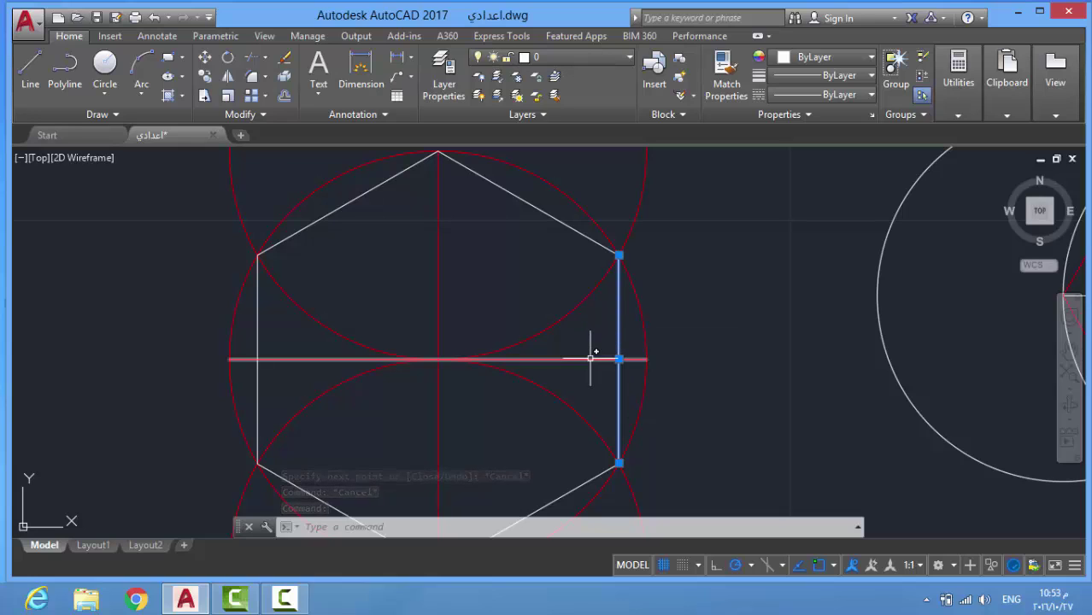
pyautogui.scroll(-6, 591, 357)
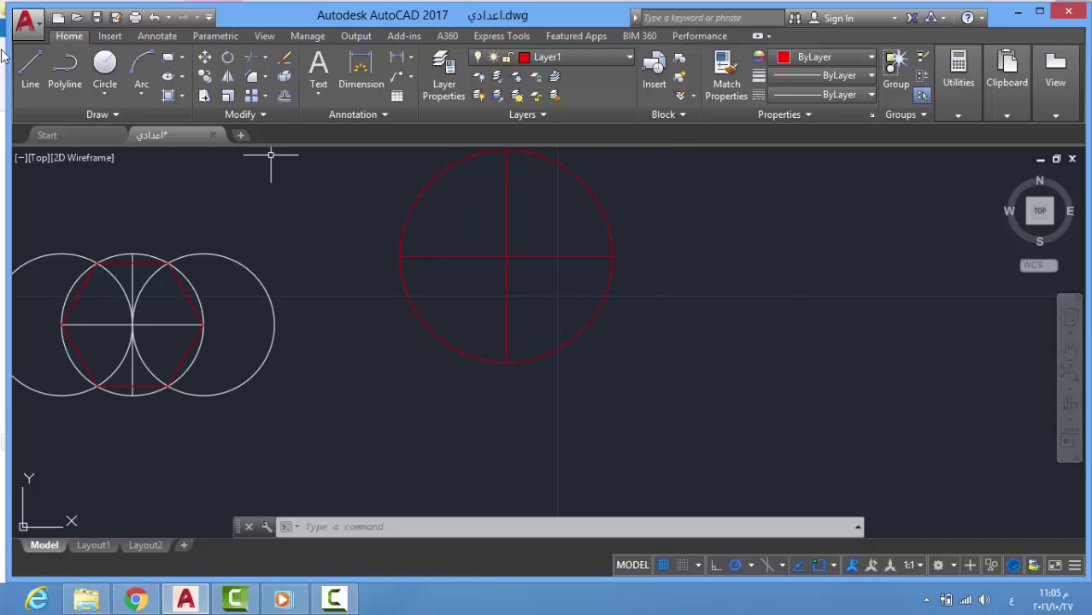
# - Draw another circle on Layer1 to the right of the red circle with crossed diameters
pyautogui.click(105, 68)
pyautogui.click(788, 326)
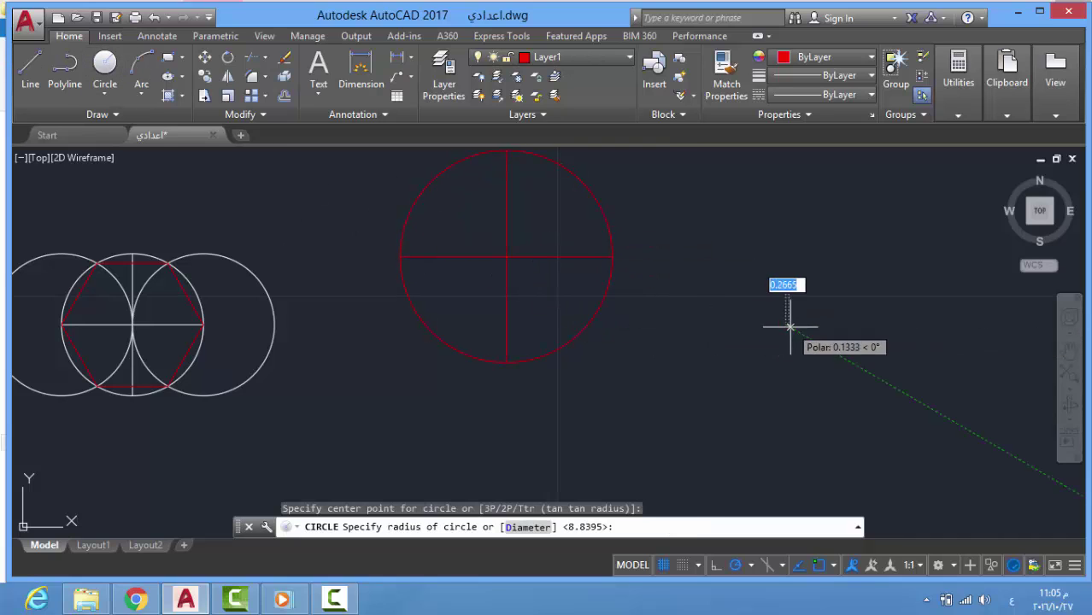
pyautogui.click(908, 328)
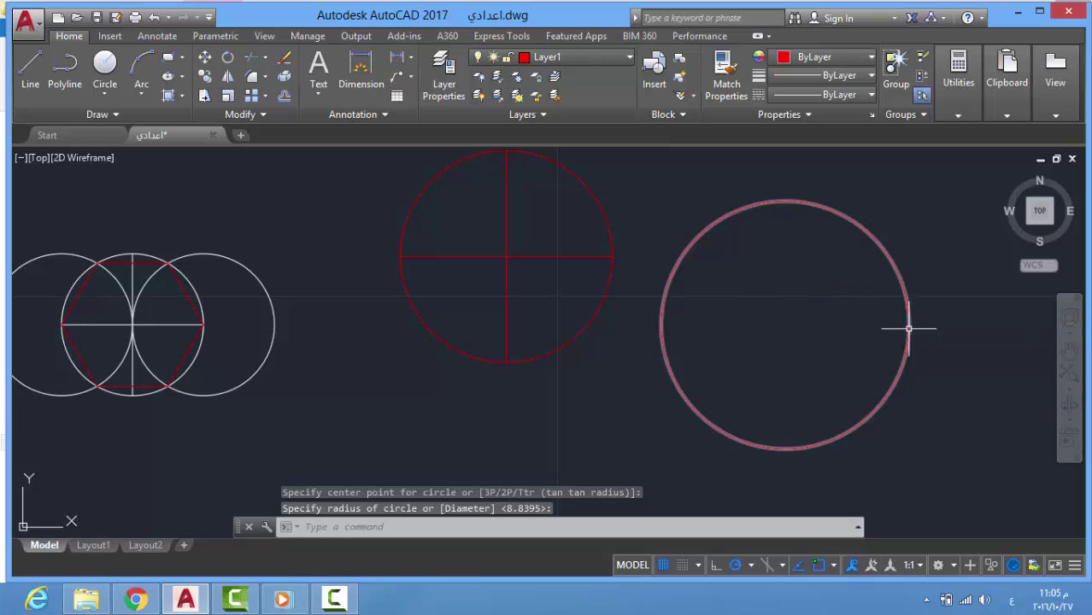
# - Draw the vertical and horizontal diameters of the rightmost circle between its quadrant points
pyautogui.click(30, 68)
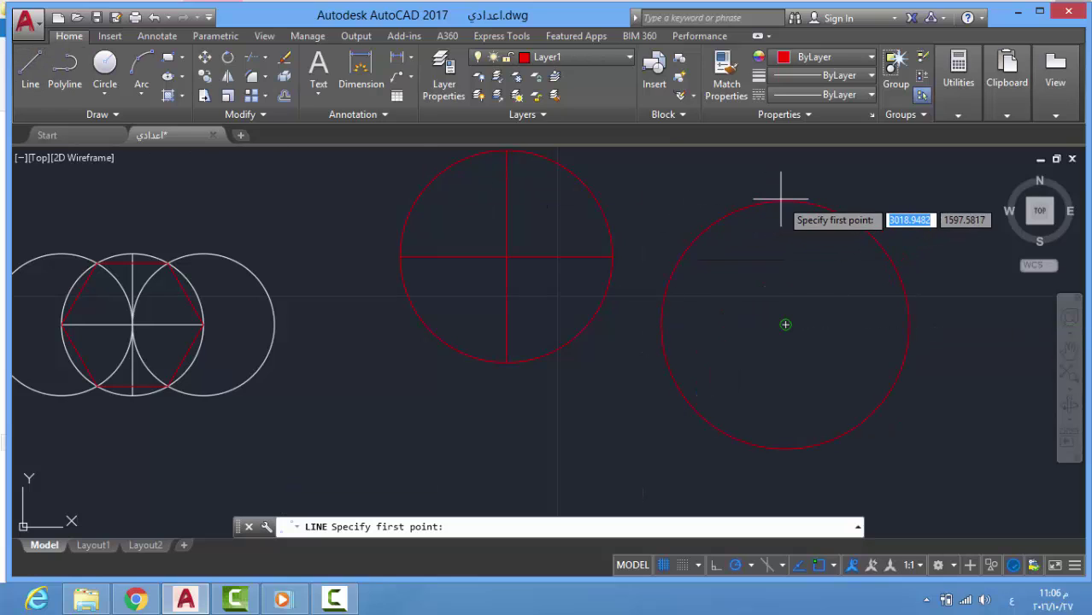
pyautogui.click(785, 202)
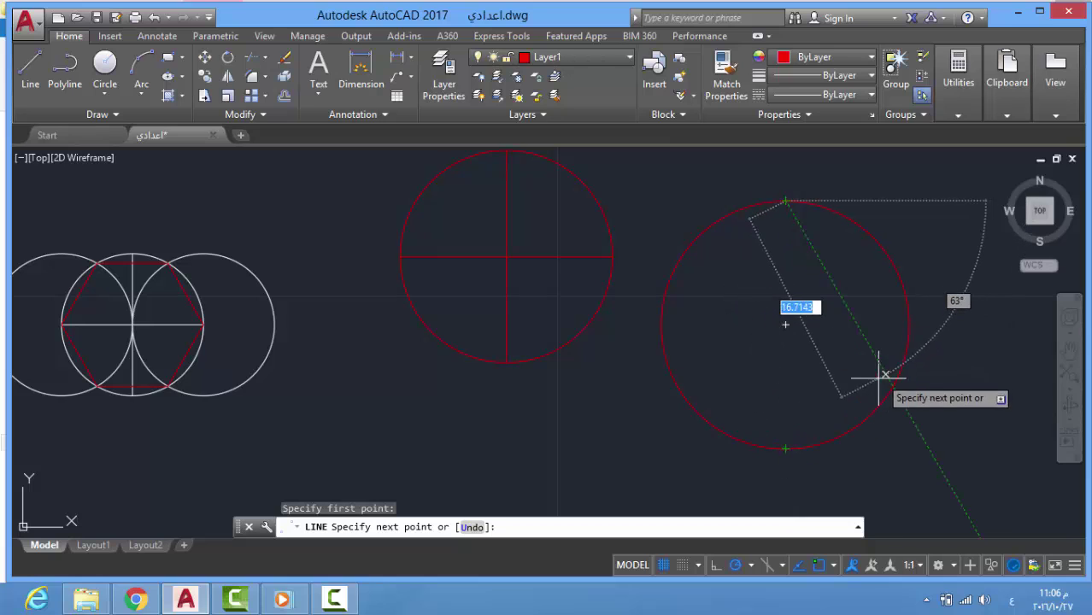
pyautogui.click(785, 447)
pyautogui.press('Return')
pyautogui.press('Return')
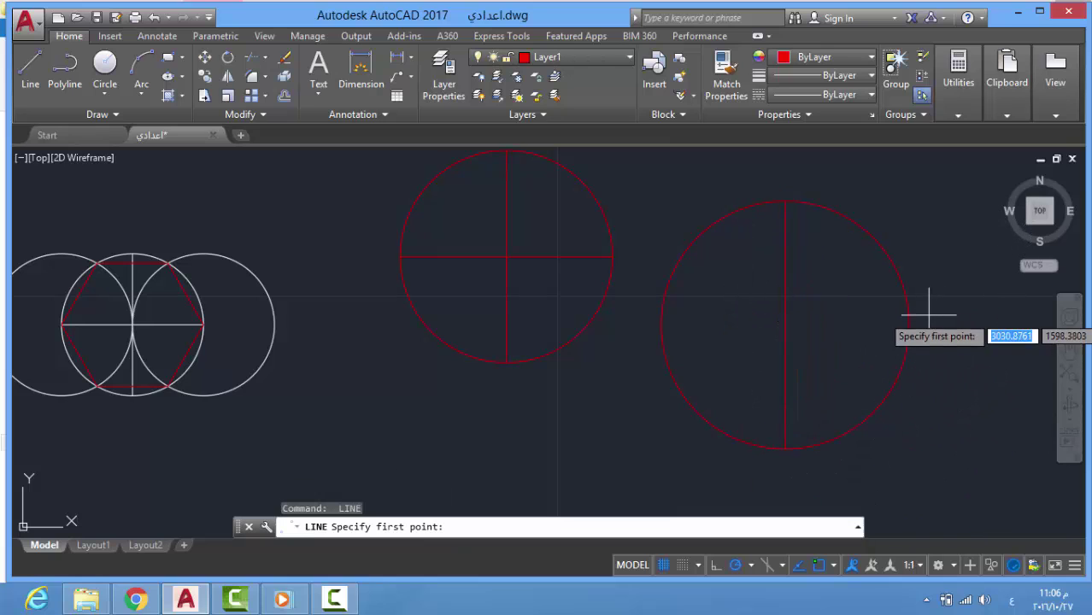
pyautogui.click(661, 324)
pyautogui.click(908, 324)
pyautogui.press('Return')
# - Draw a radius at 30° above horizontal, from the rightmost circle's centre to the upper right of its circumference
pyautogui.press('Return')
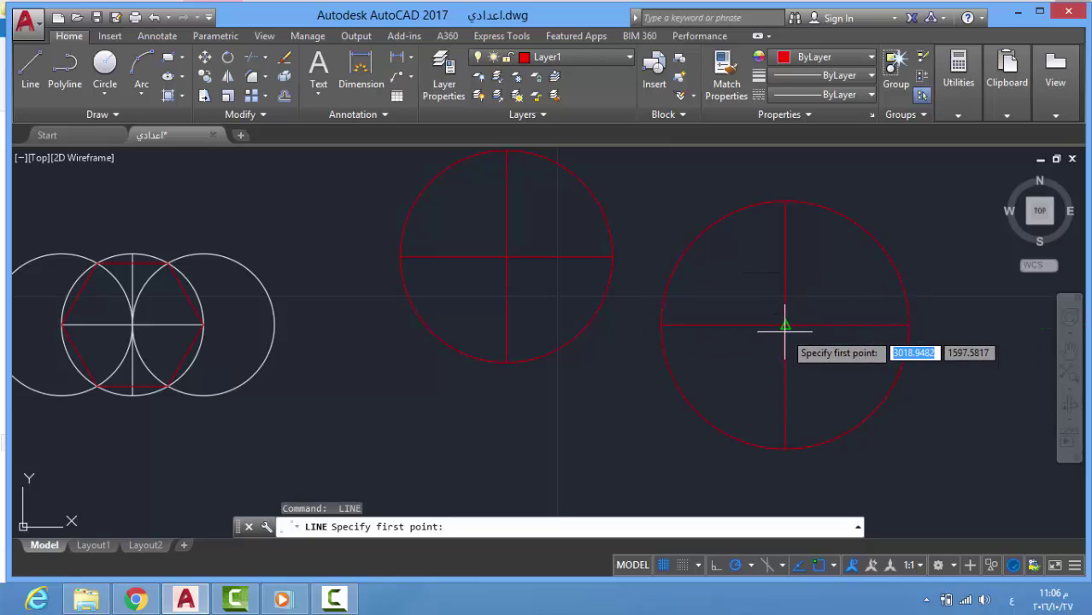
pyautogui.click(785, 330)
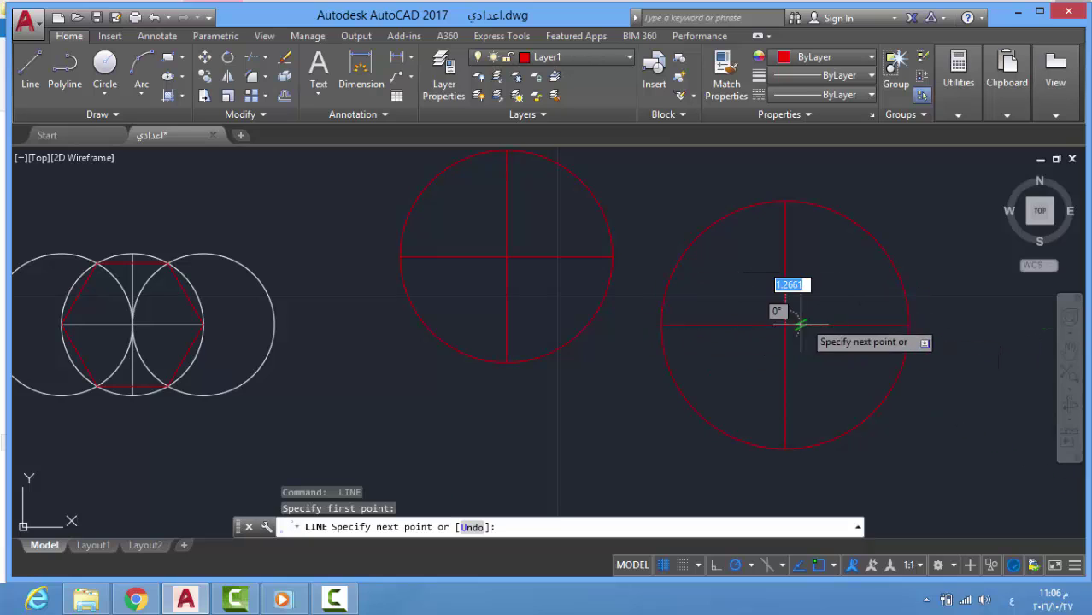
pyautogui.click(893, 261)
pyautogui.press('Return')
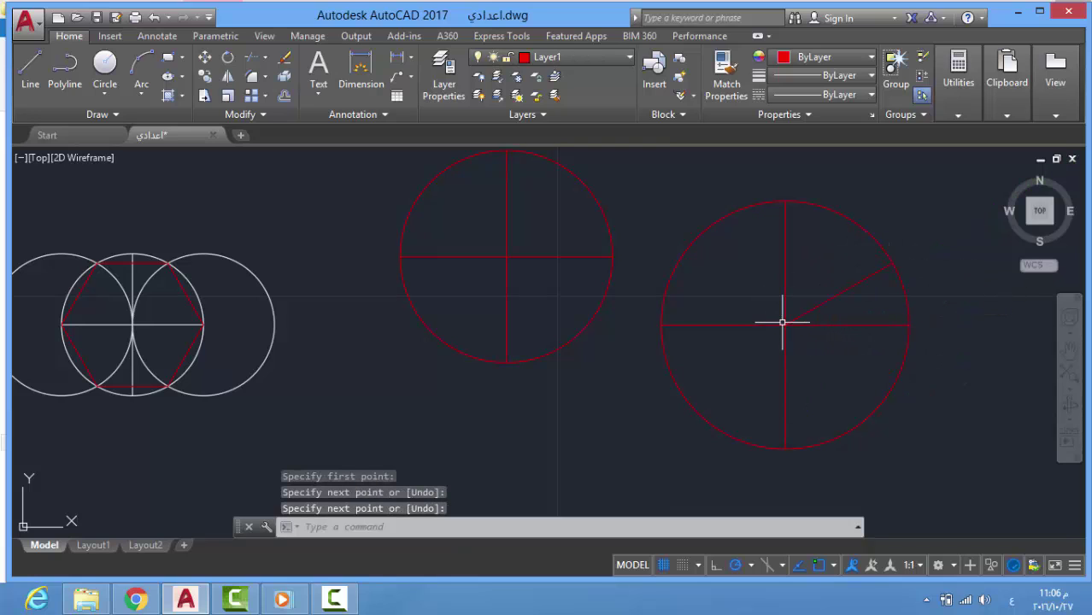
# - Draw the three remaining radii in the rightmost circle's upper half so the upper radii are spaced 30° apart
pyautogui.press('Return')
pyautogui.click(783, 323)
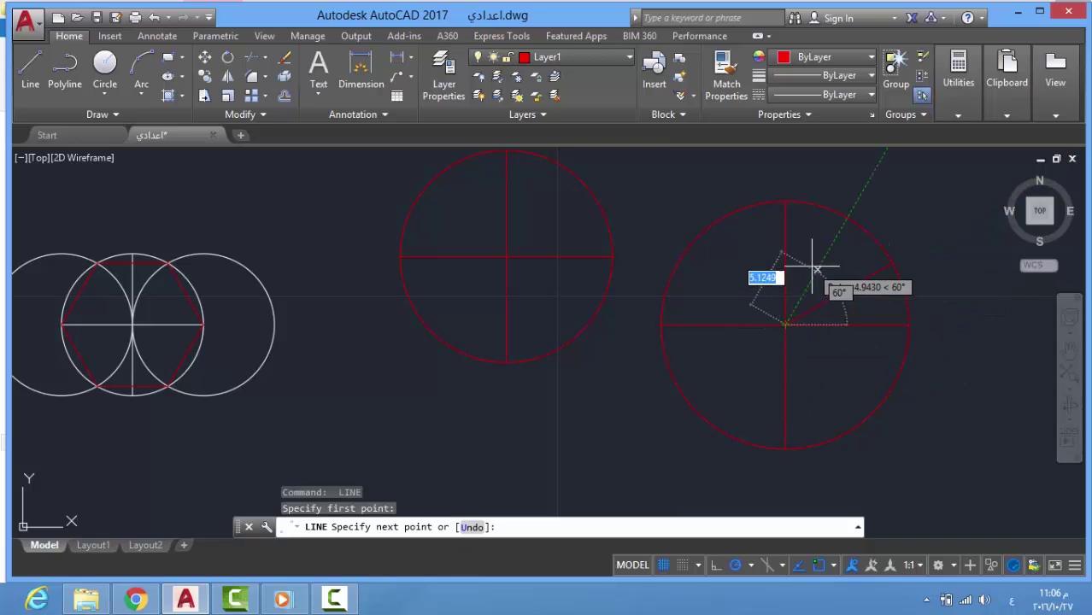
pyautogui.click(847, 218)
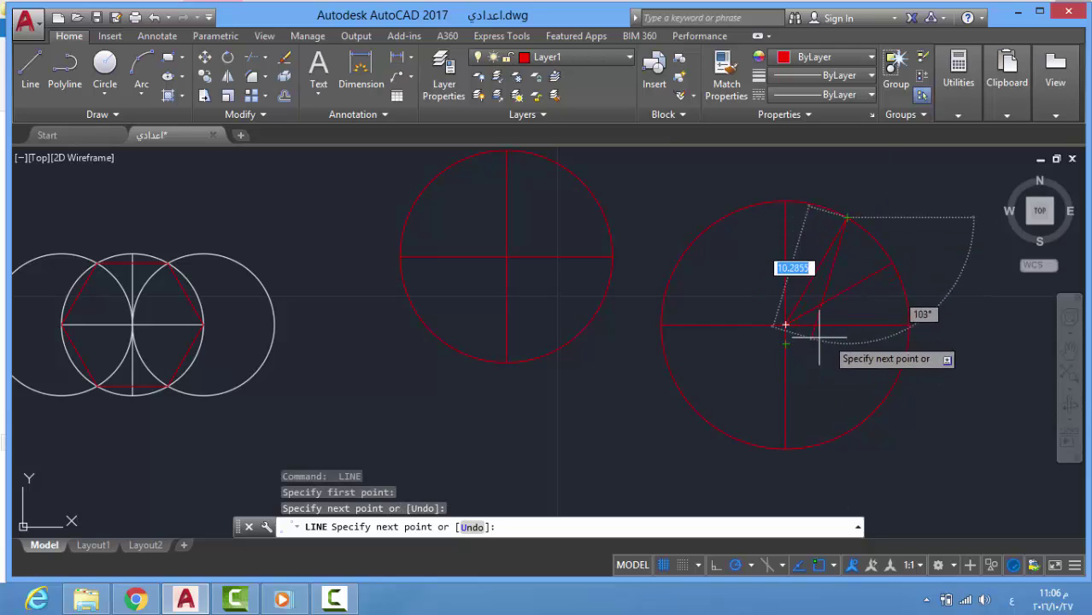
pyautogui.press('Return')
pyautogui.press('Return')
pyautogui.click(784, 323)
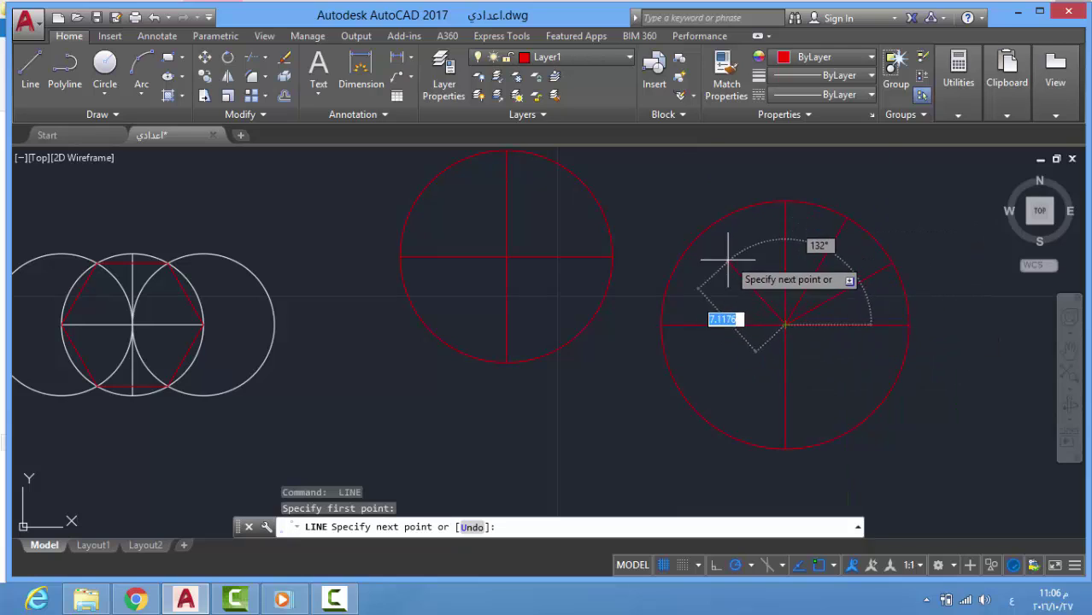
pyautogui.click(723, 213)
pyautogui.press('Return')
pyautogui.press('Return')
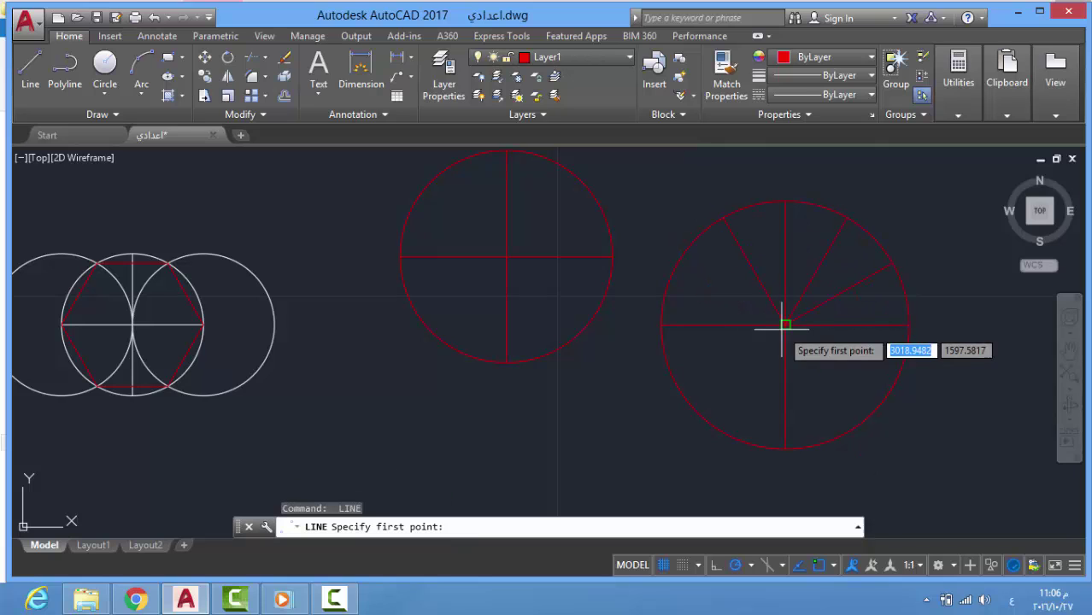
pyautogui.click(783, 325)
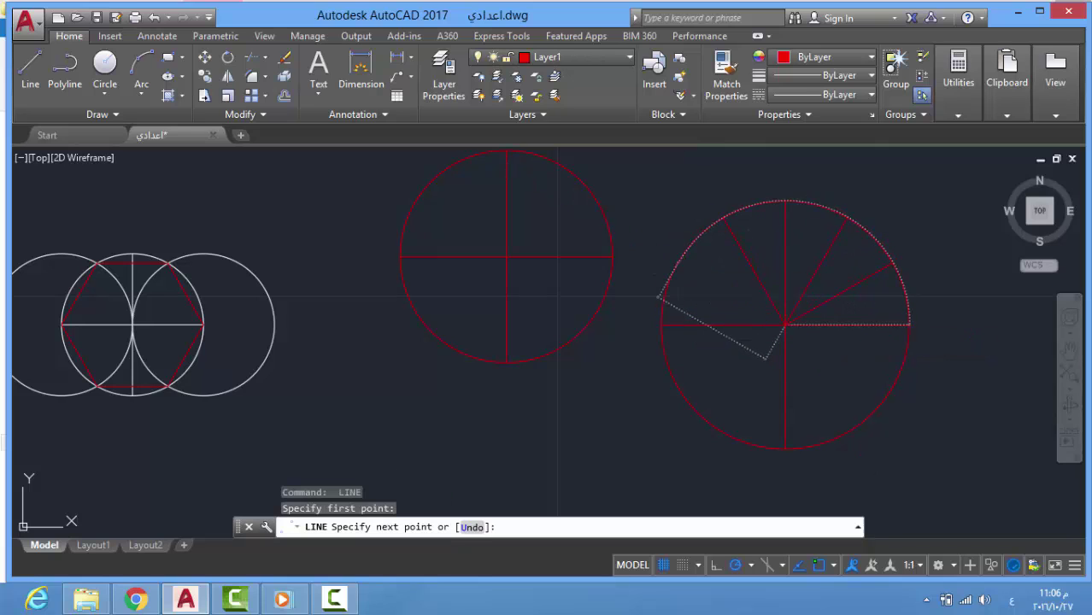
pyautogui.click(675, 263)
pyautogui.press('Return')
# - Draw two radii in the rightmost circle's lower-left quadrant, dividing it into 30° sectors
pyautogui.press('Return')
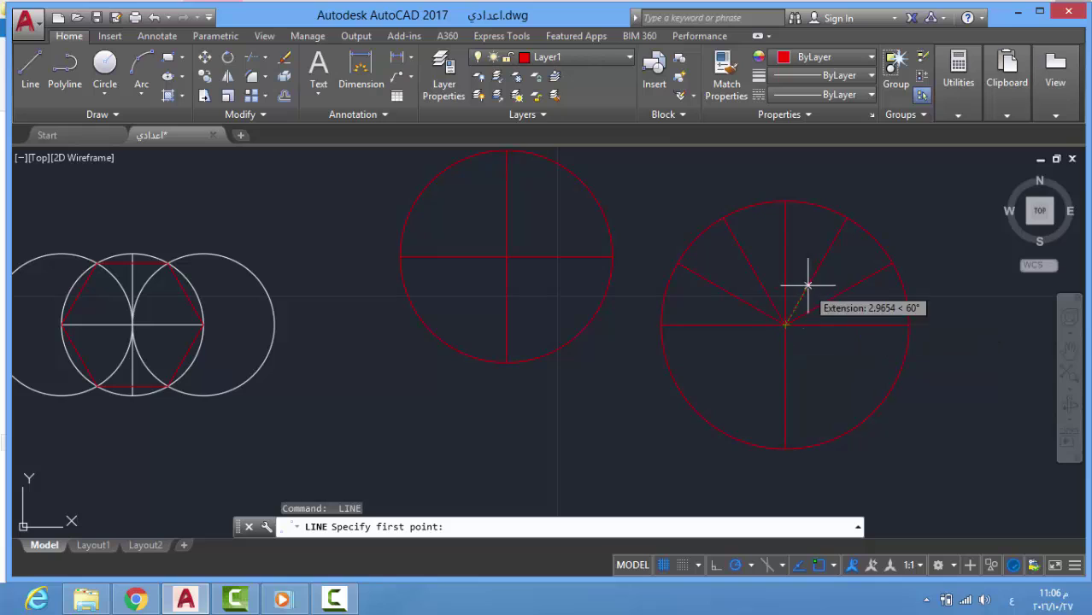
pyautogui.click(785, 325)
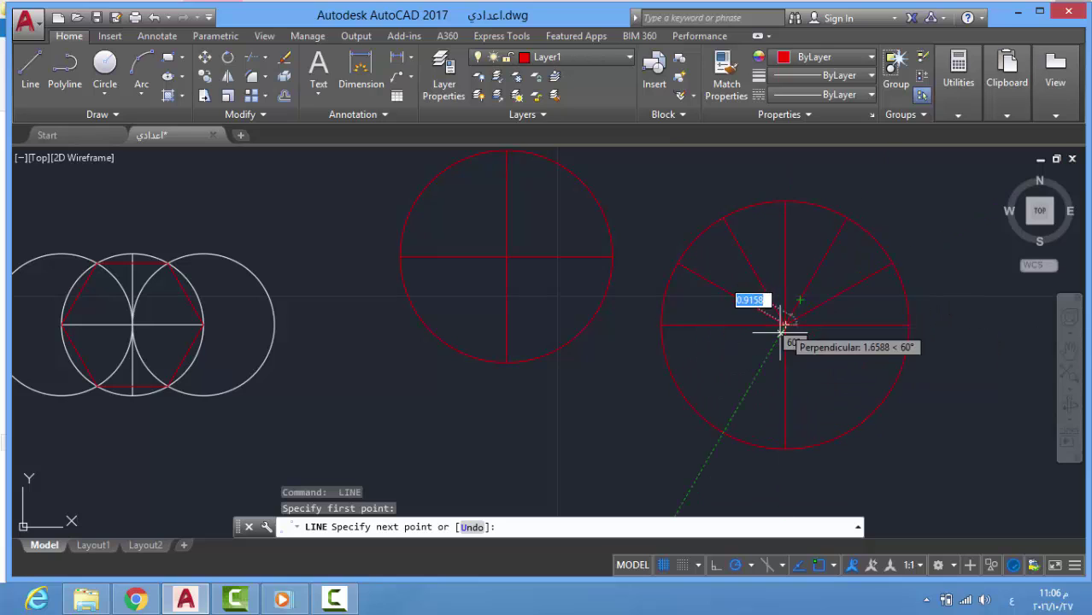
pyautogui.click(724, 430)
pyautogui.press('Return')
pyautogui.press('Return')
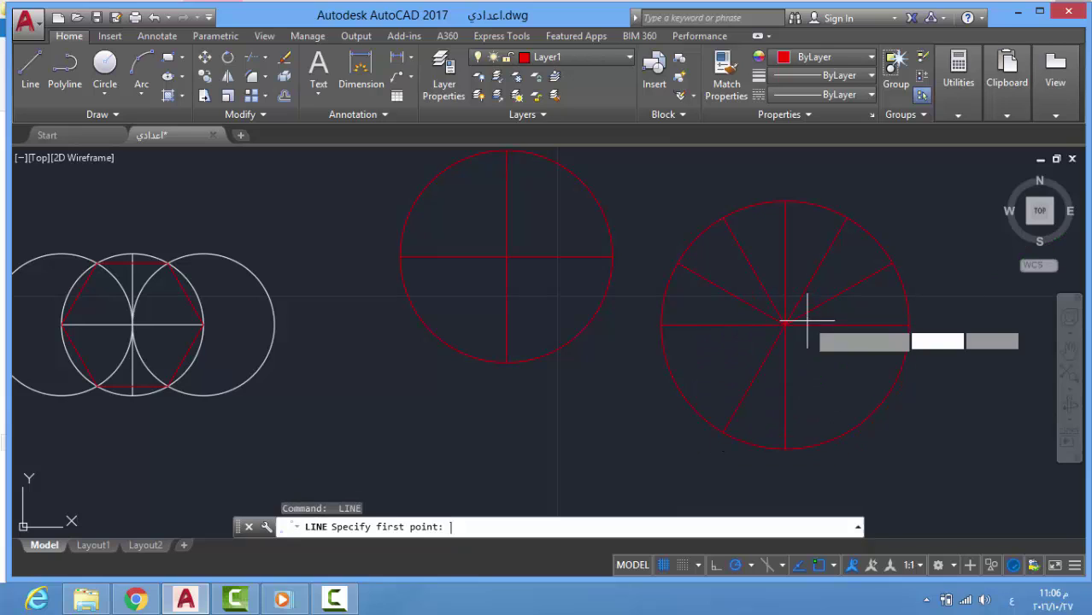
pyautogui.click(786, 325)
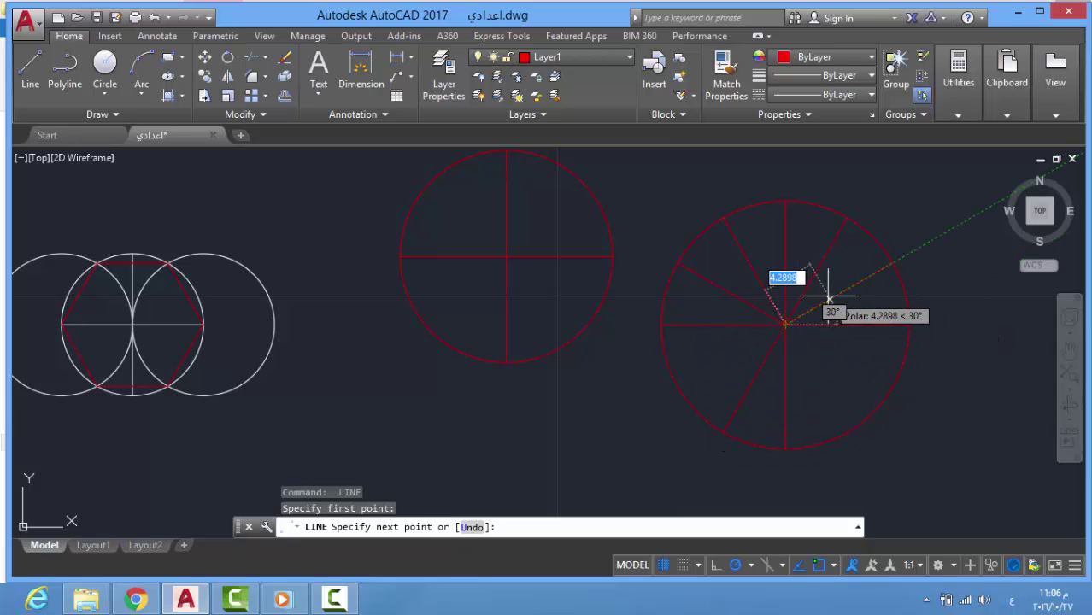
pyautogui.click(678, 384)
pyautogui.press('Return')
# - Draw two radii in the rightmost circle's lower-right quadrant, dividing it into 30° sectors
pyautogui.press('Return')
pyautogui.click(784, 324)
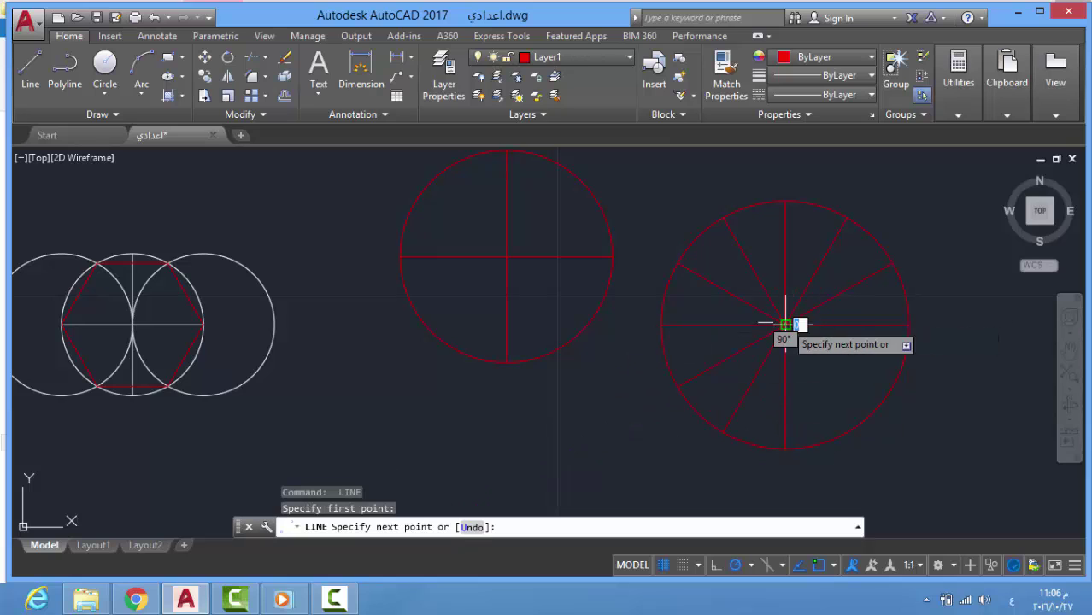
pyautogui.click(892, 385)
pyautogui.press('Return')
pyautogui.press('Return')
pyautogui.click(785, 324)
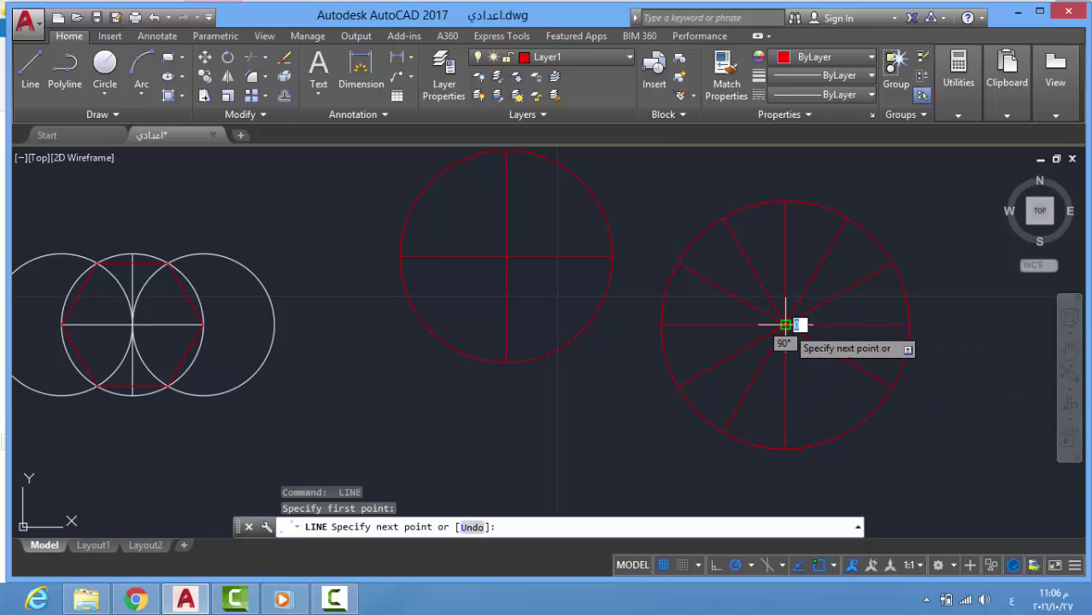
pyautogui.click(846, 432)
pyautogui.press('Return')
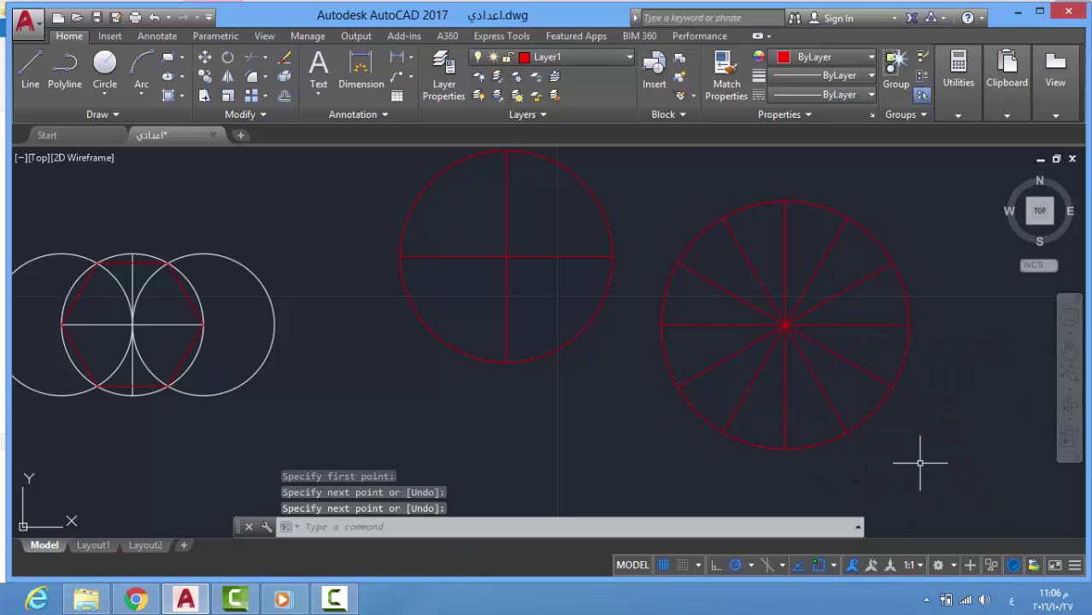
# - Delete the seven added slanted radii of the rightmost circle, keeping the diameters and the 30° radius at the upper right
pyautogui.scroll(-2, 867, 355)
pyautogui.scroll(4, 926, 332)
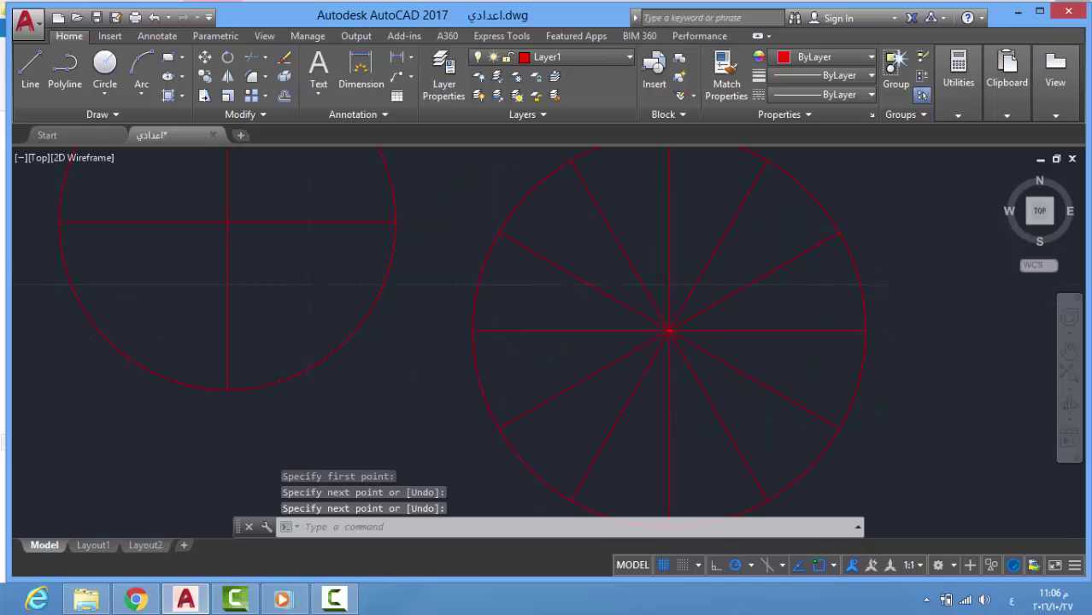
pyautogui.scroll(-2, 965, 326)
pyautogui.click(793, 279)
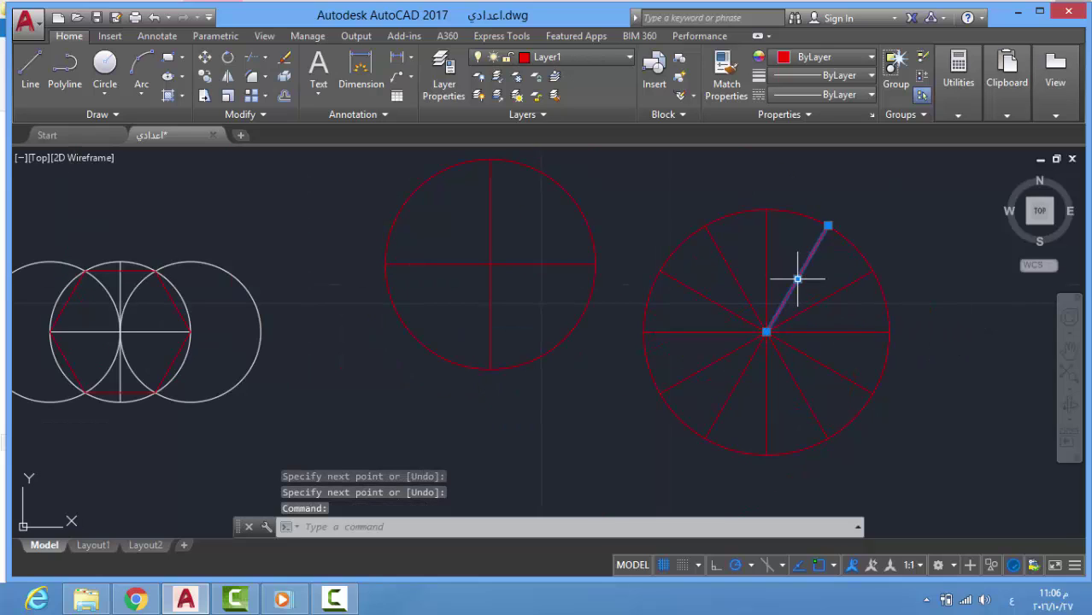
pyautogui.click(746, 274)
pyautogui.click(713, 299)
pyautogui.click(748, 391)
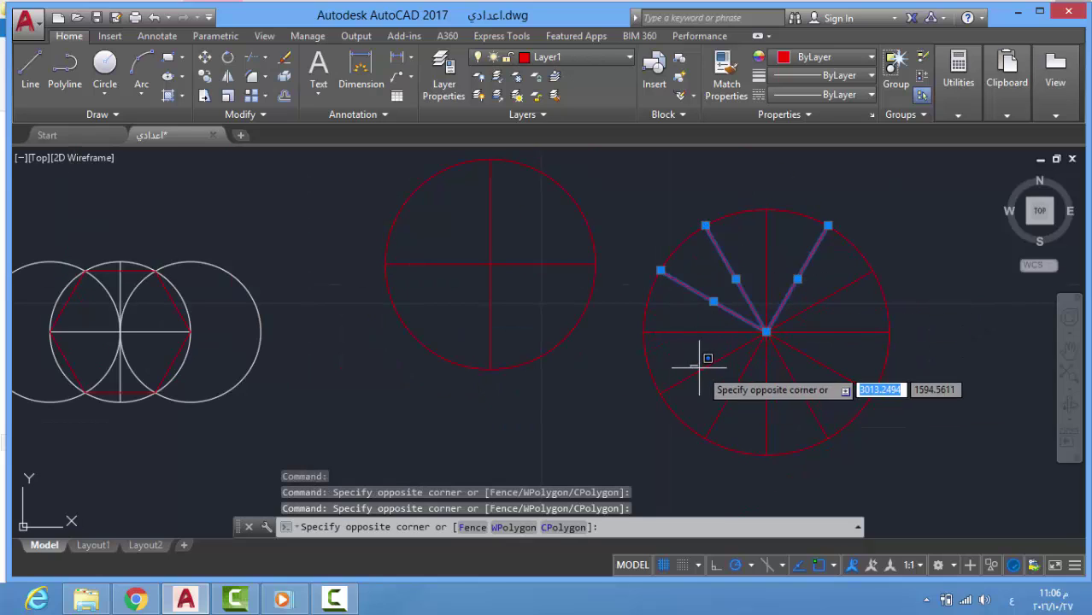
pyautogui.click(743, 405)
pyautogui.click(752, 385)
pyautogui.click(736, 376)
pyautogui.click(782, 380)
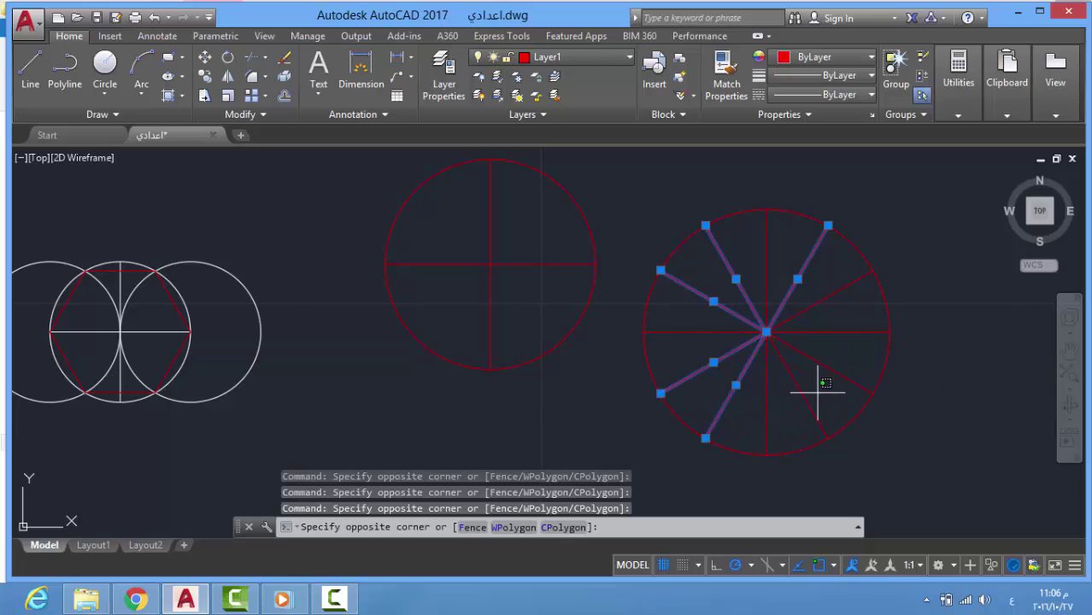
pyautogui.click(838, 443)
pyautogui.click(864, 410)
pyautogui.click(841, 313)
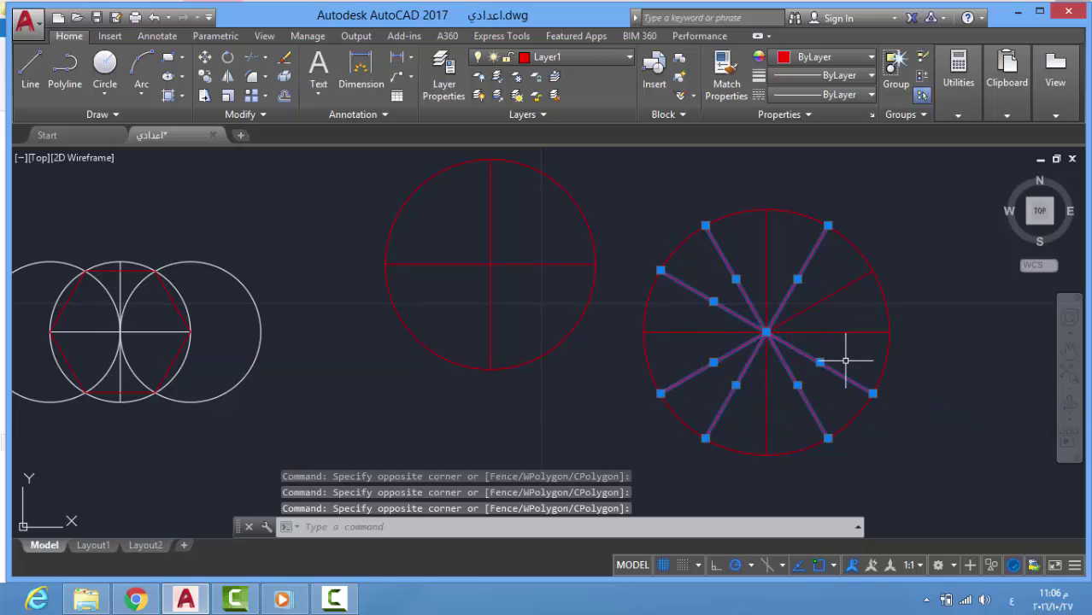
pyautogui.press('Delete')
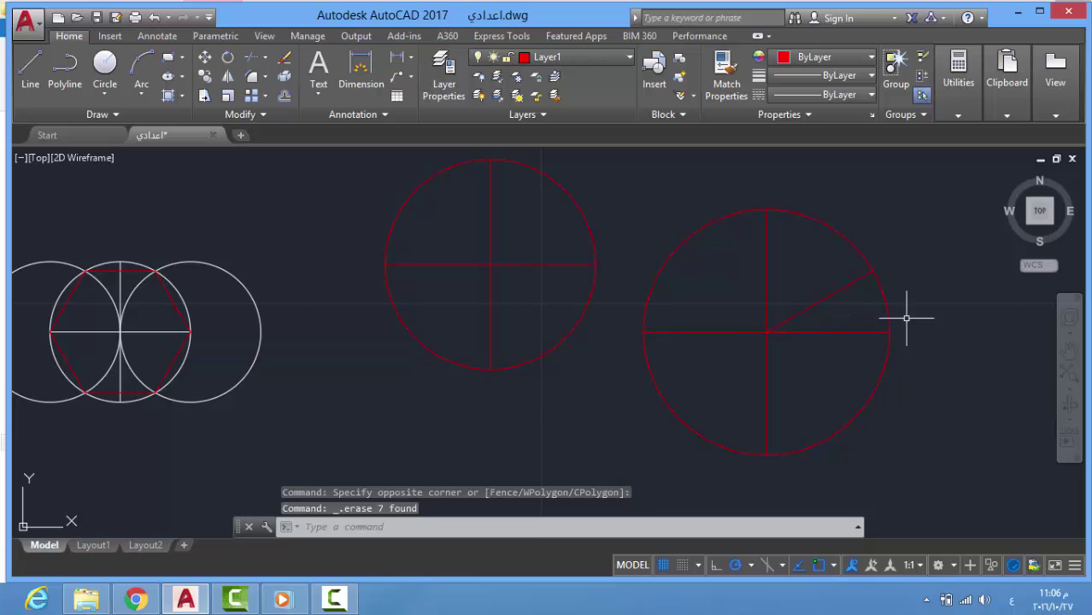
# - Draw a short three-point arc crossing the rightmost circle through the outer end of the 30° radius
pyautogui.scroll(2, 885, 317)
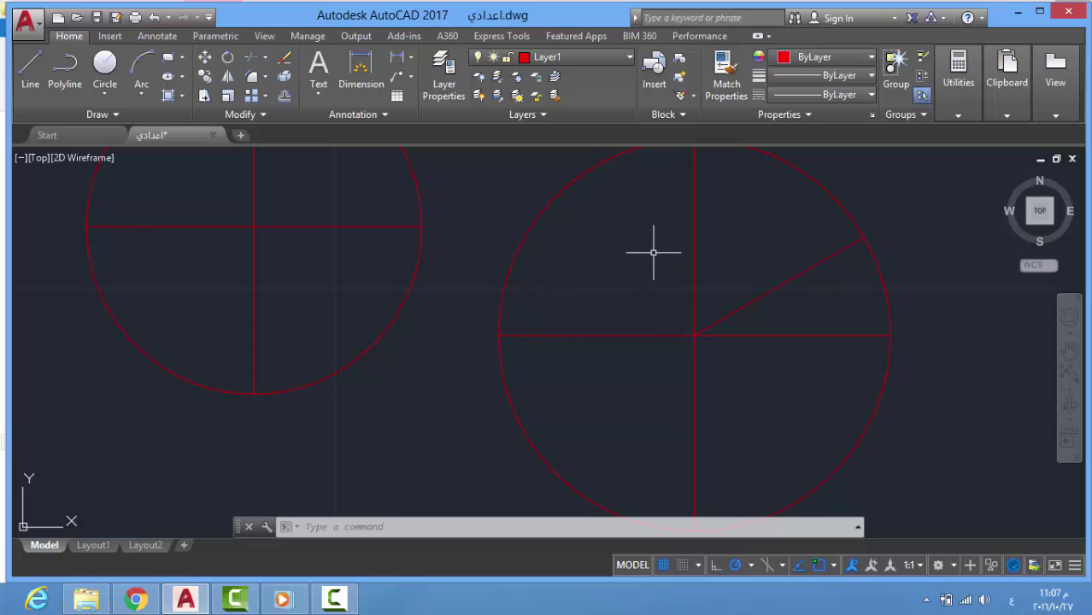
pyautogui.click(144, 62)
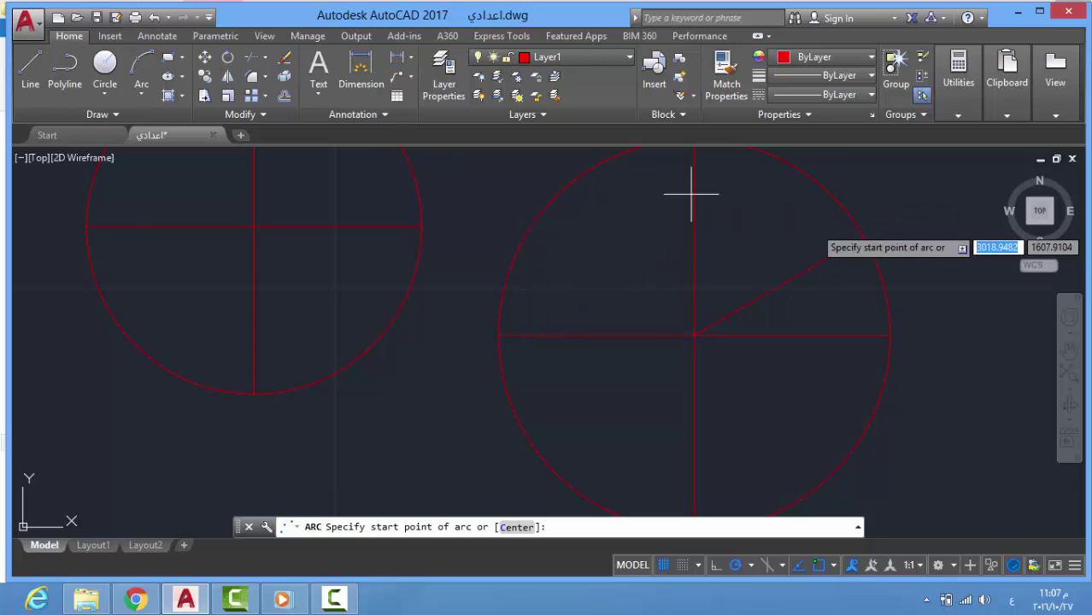
pyautogui.click(865, 242)
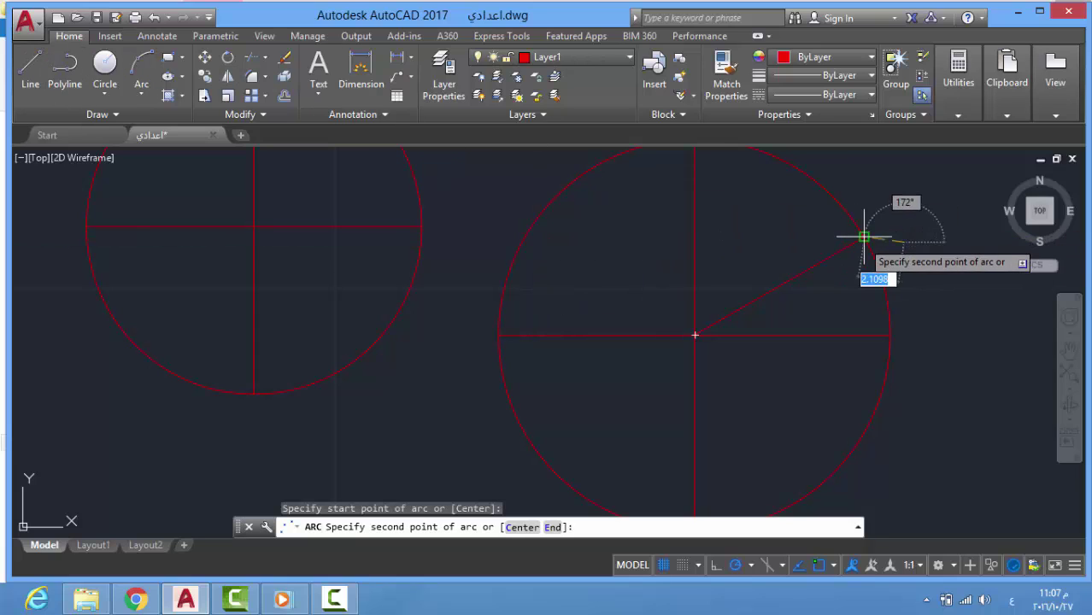
pyautogui.click(862, 240)
pyautogui.click(902, 241)
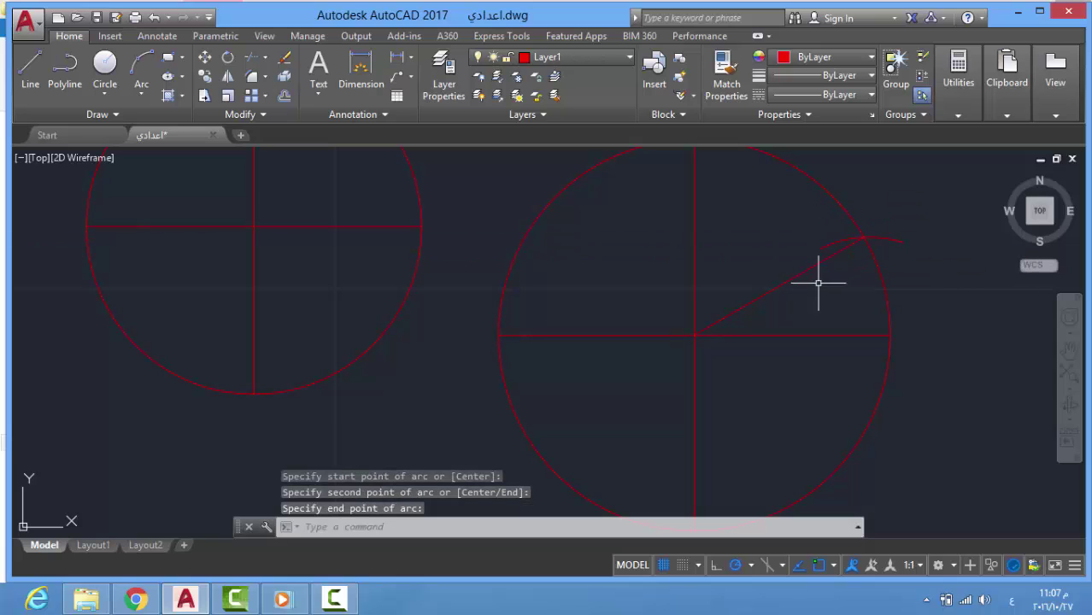
# - Polar-array the short arc around the rightmost circle's centre with 12 items over 360°
pyautogui.click(861, 238)
pyautogui.scroll(-3, 770, 183)
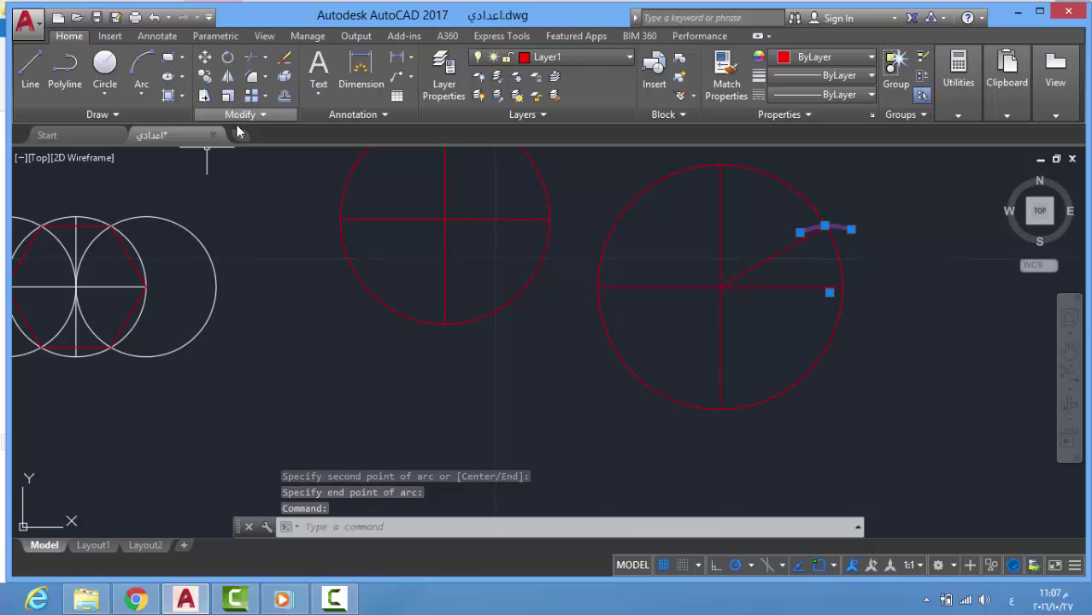
pyautogui.click(263, 99)
pyautogui.click(280, 179)
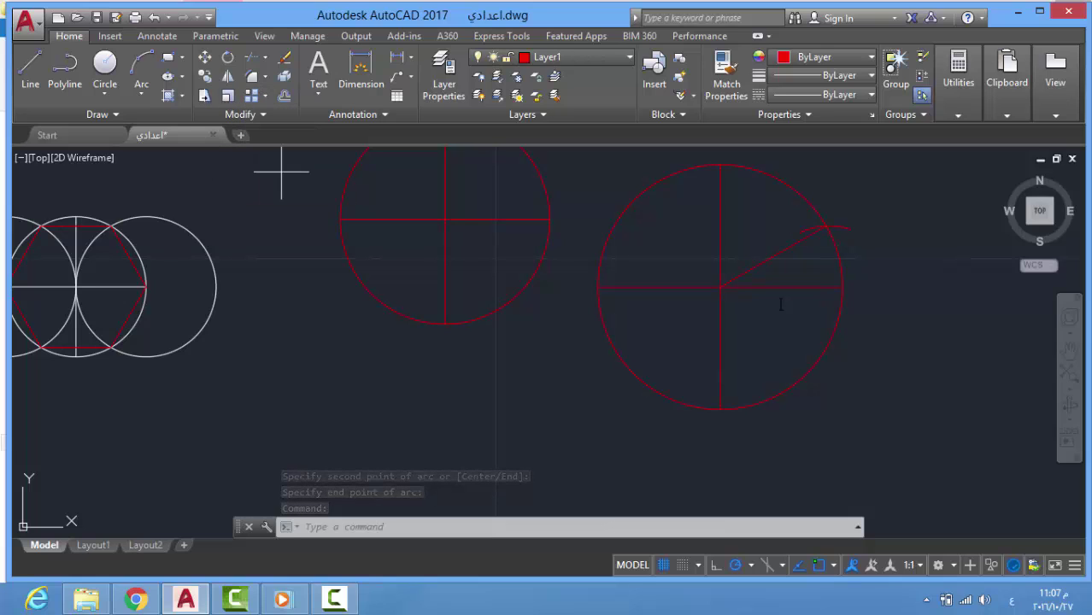
pyautogui.click(720, 286)
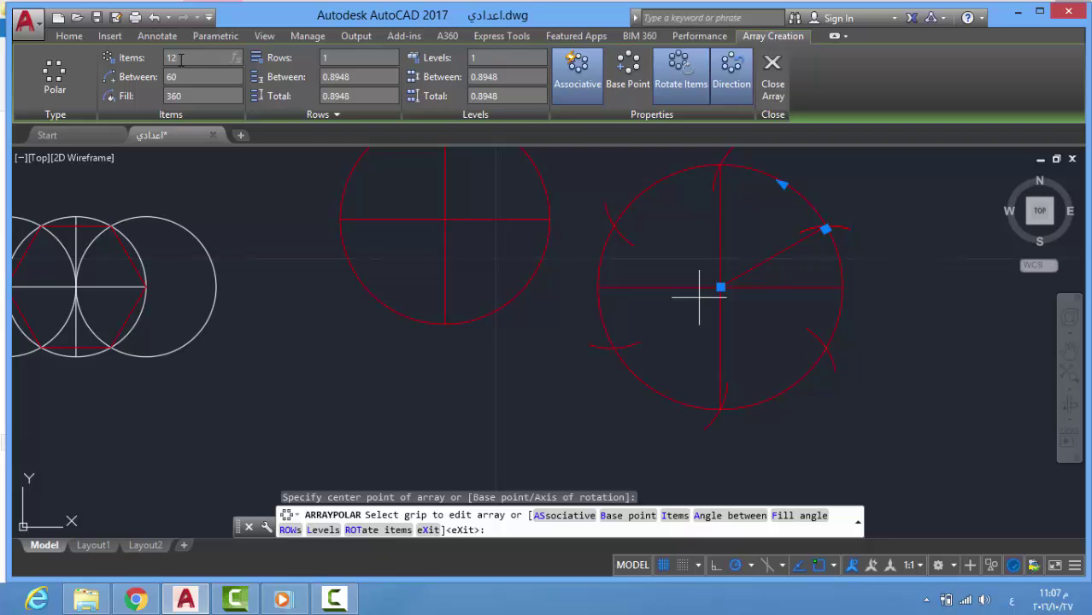
pyautogui.press('Return')
pyautogui.scroll(2, 838, 214)
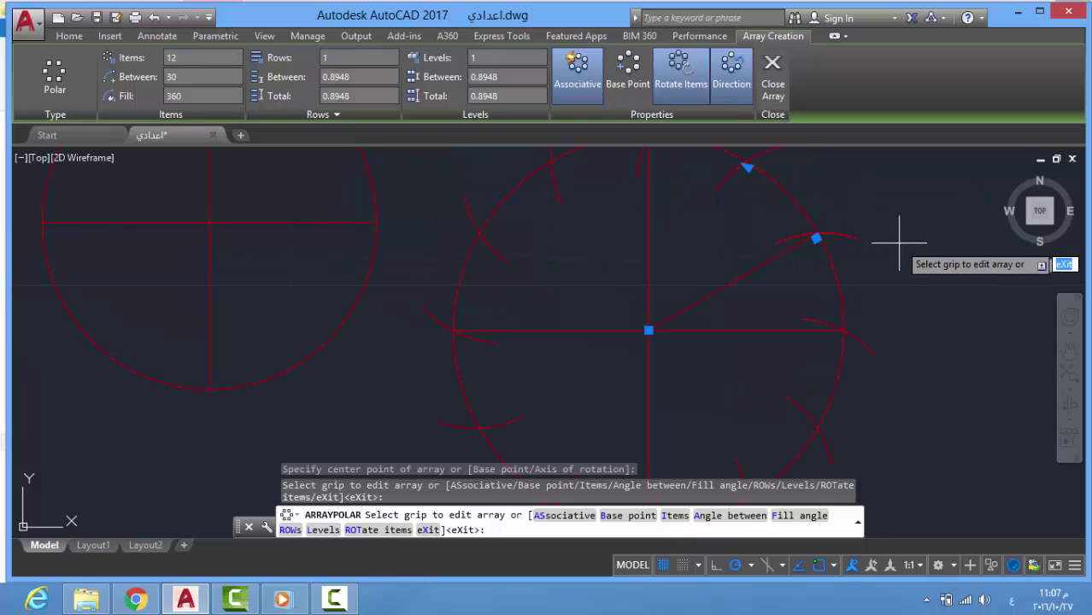
pyautogui.press('Return')
pyautogui.scroll(-2, 717, 269)
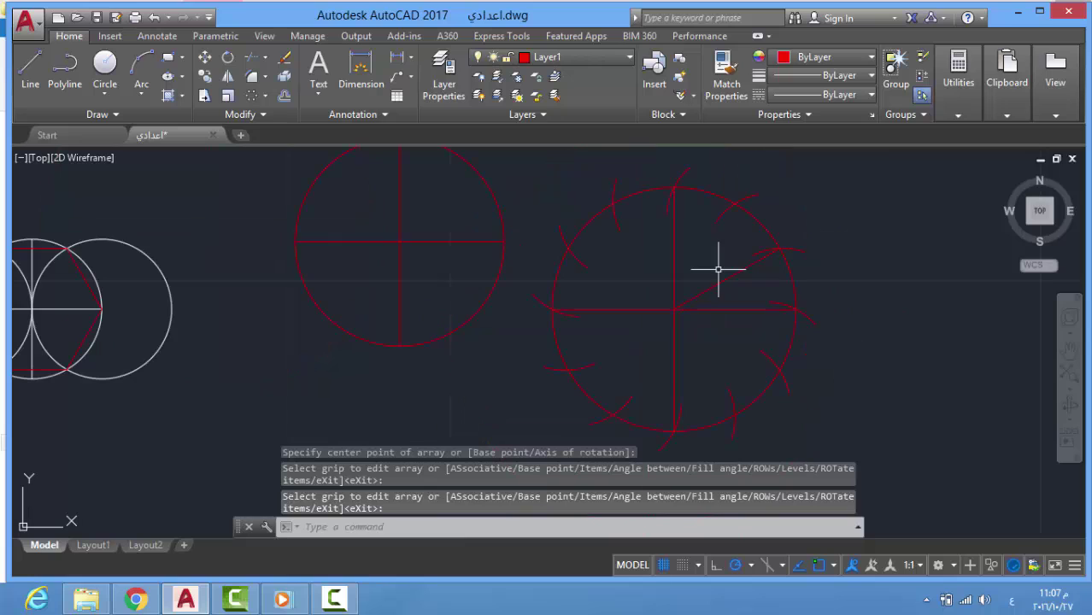
# - Draw three radii from the circle's centre to the remaining arc marks on the upper half, one upper right and two upper left
pyautogui.click(30, 64)
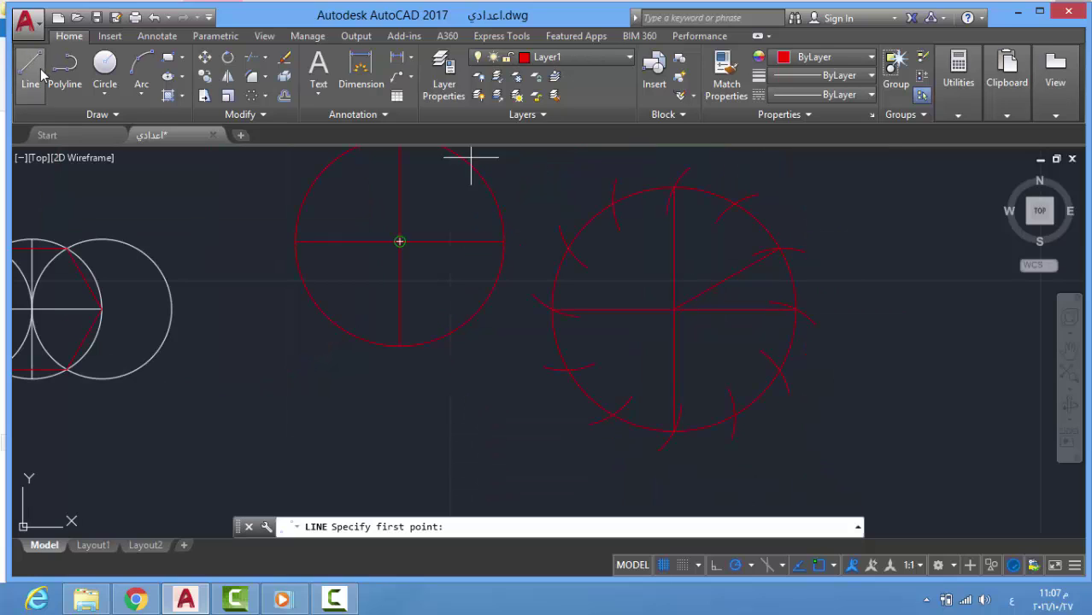
pyautogui.click(674, 308)
pyautogui.click(732, 208)
pyautogui.press('Return')
pyautogui.press('Return')
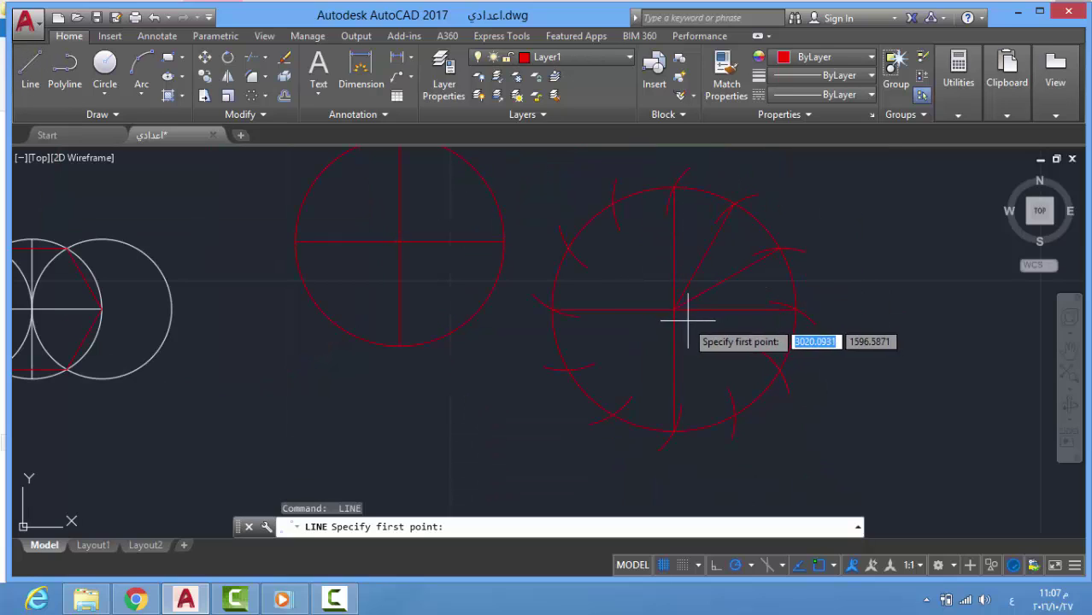
pyautogui.click(675, 308)
pyautogui.click(612, 205)
pyautogui.press('Return')
pyautogui.press('Return')
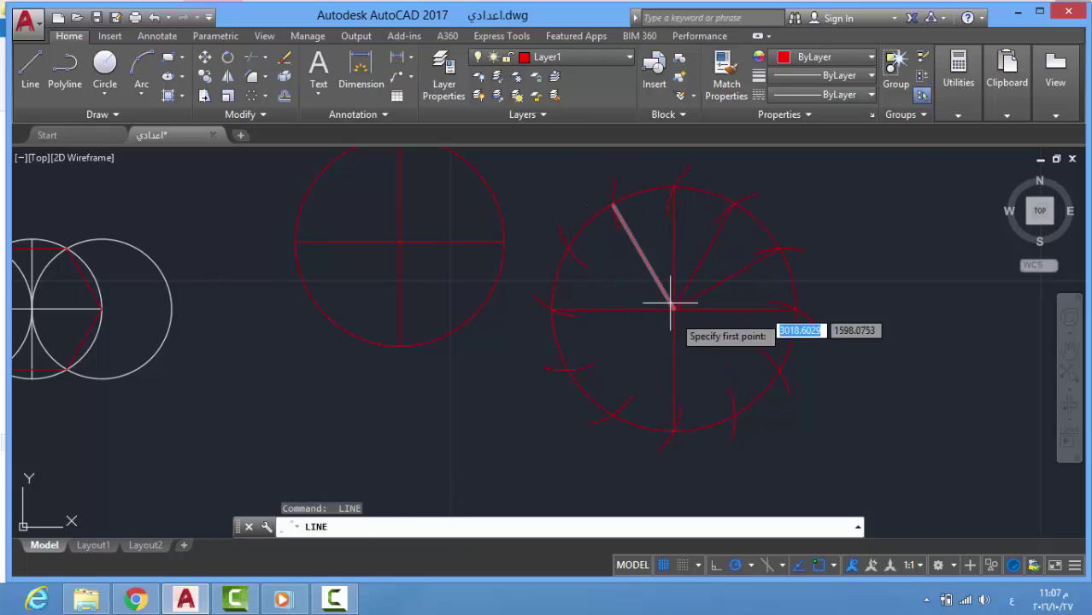
pyautogui.click(674, 310)
pyautogui.click(568, 247)
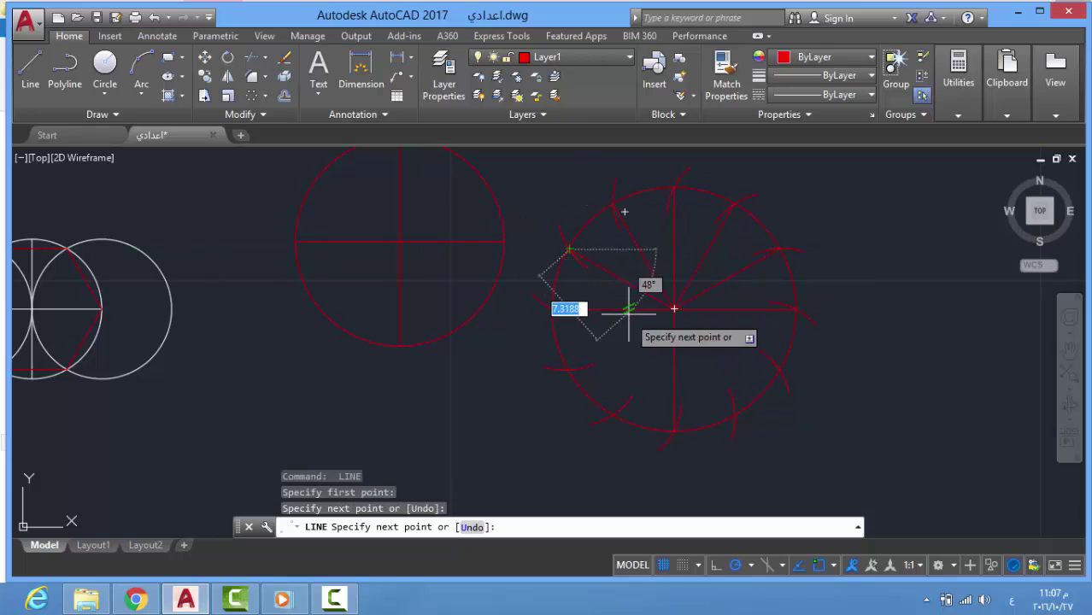
pyautogui.press('Return')
# - Draw two radii from the circle's centre to the arc marks in the lower-left quadrant
pyautogui.press('Return')
pyautogui.click(674, 309)
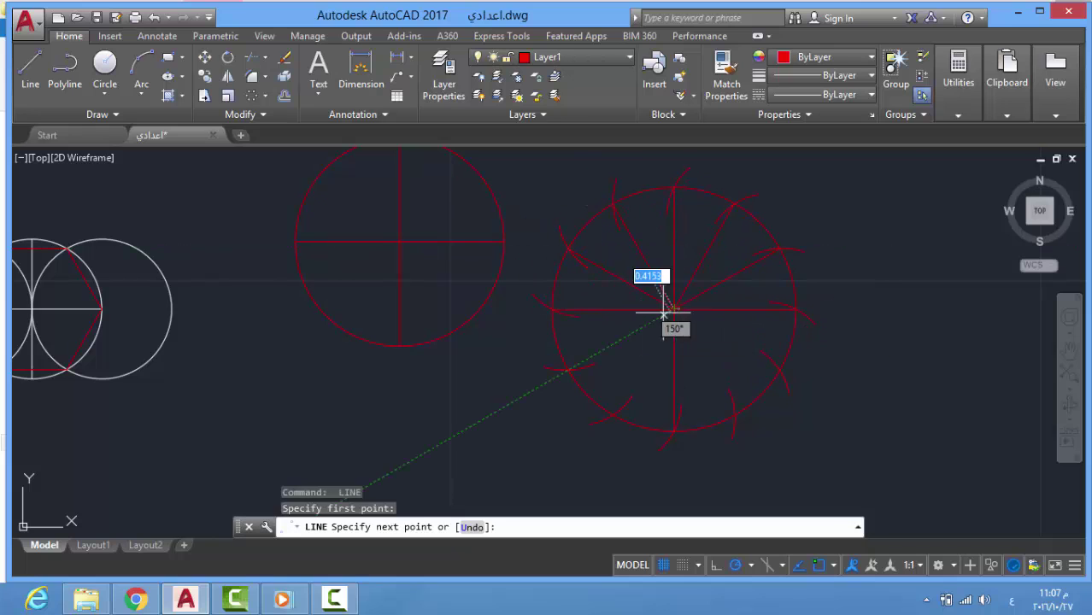
pyautogui.click(567, 370)
pyautogui.press('Return')
pyautogui.press('Return')
pyautogui.click(674, 309)
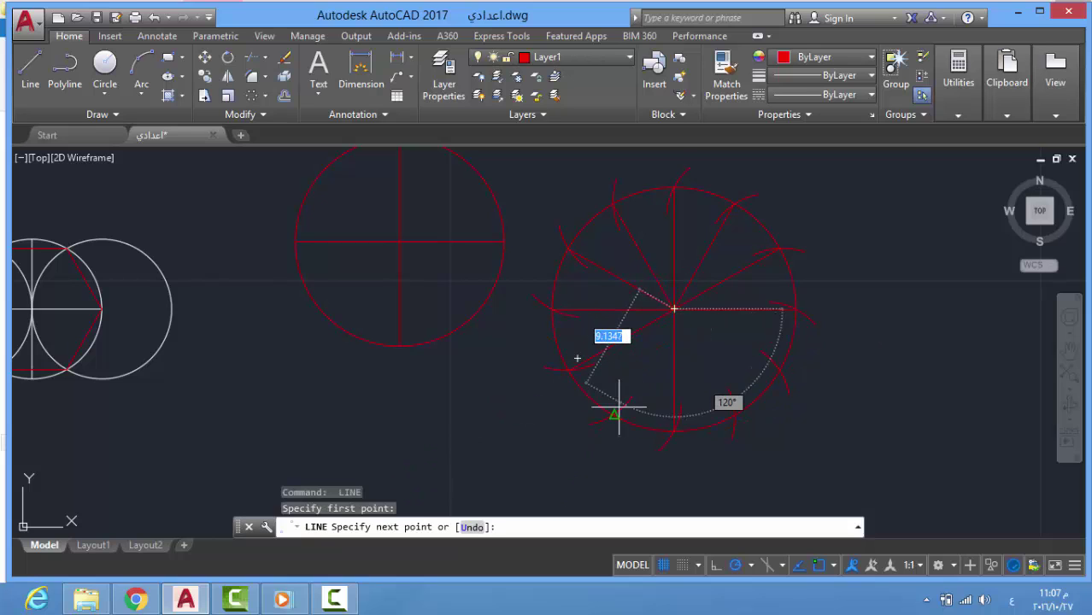
pyautogui.click(613, 416)
pyautogui.press('Return')
# - Draw two radii from the circle's centre to the arc marks in the lower-right quadrant
pyautogui.press('Return')
pyautogui.click(674, 310)
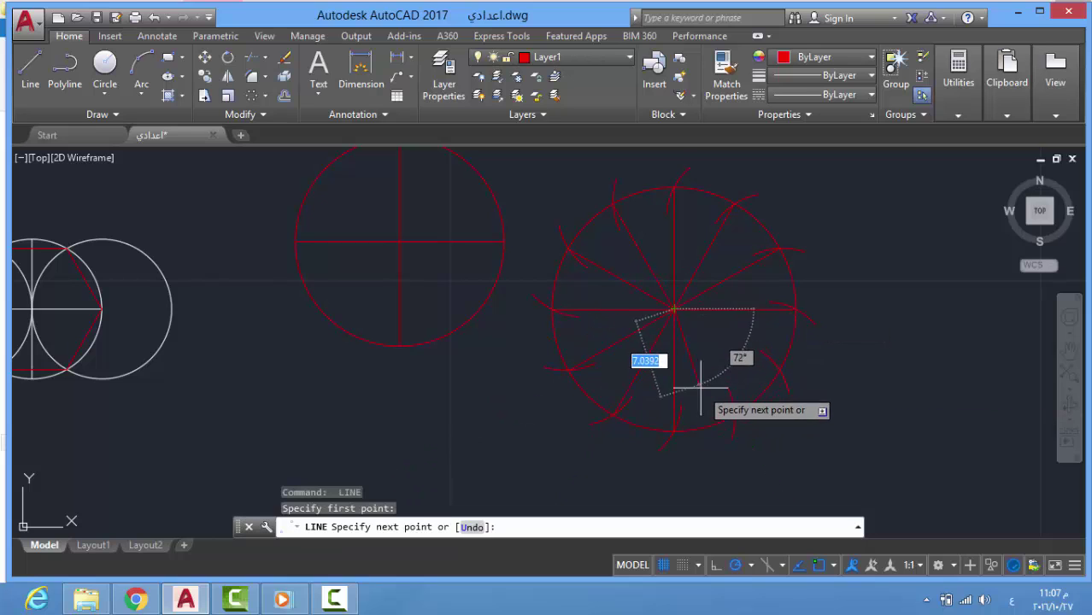
pyautogui.click(731, 432)
pyautogui.press('Return')
pyautogui.press('Return')
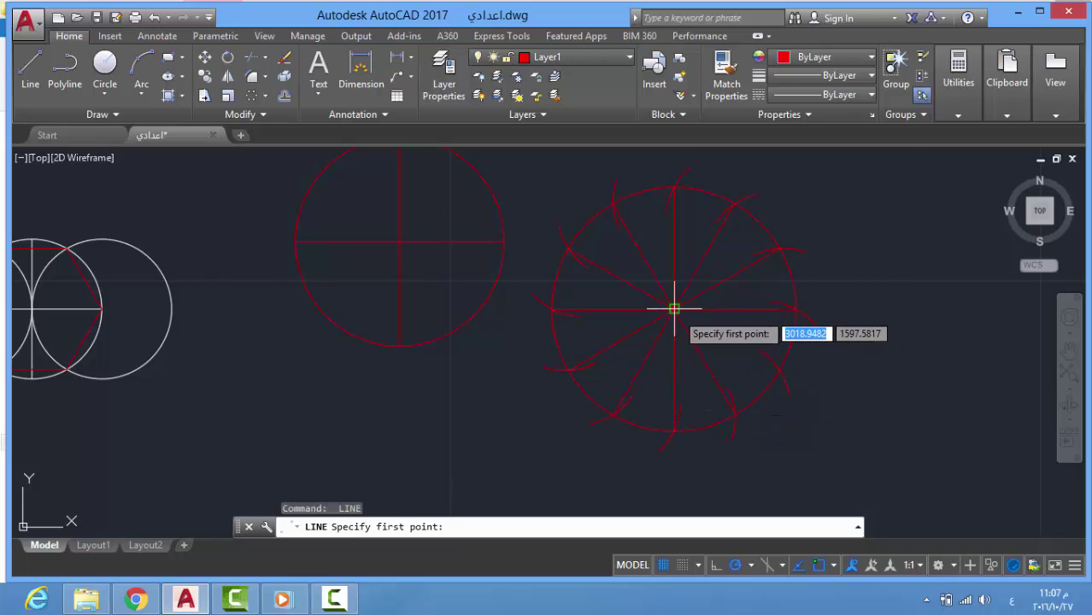
pyautogui.click(674, 309)
pyautogui.click(777, 371)
pyautogui.press('Return')
pyautogui.press('Return')
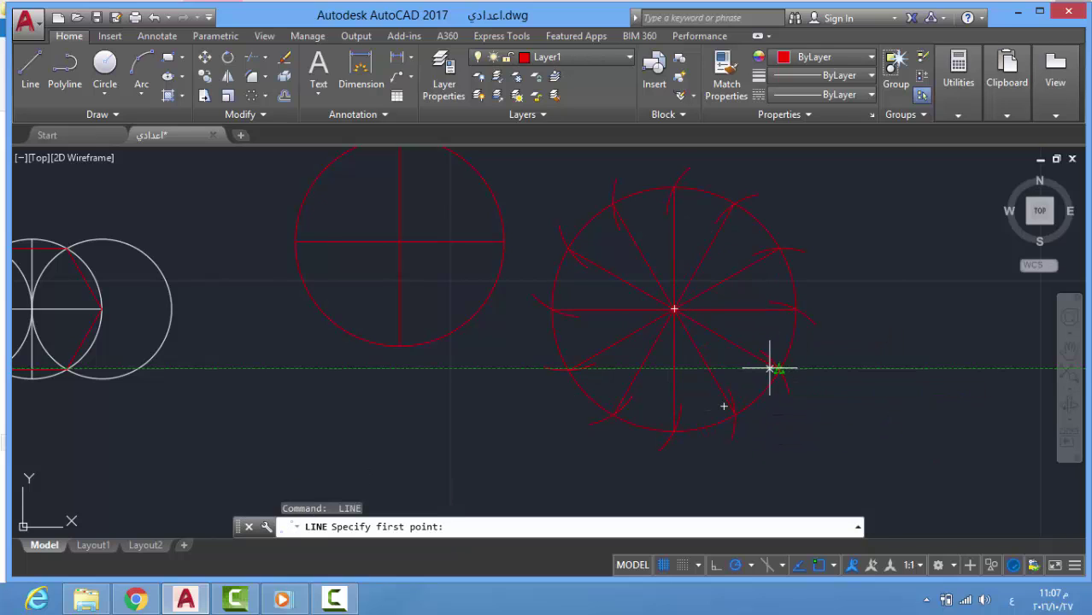
pyautogui.press('Escape')
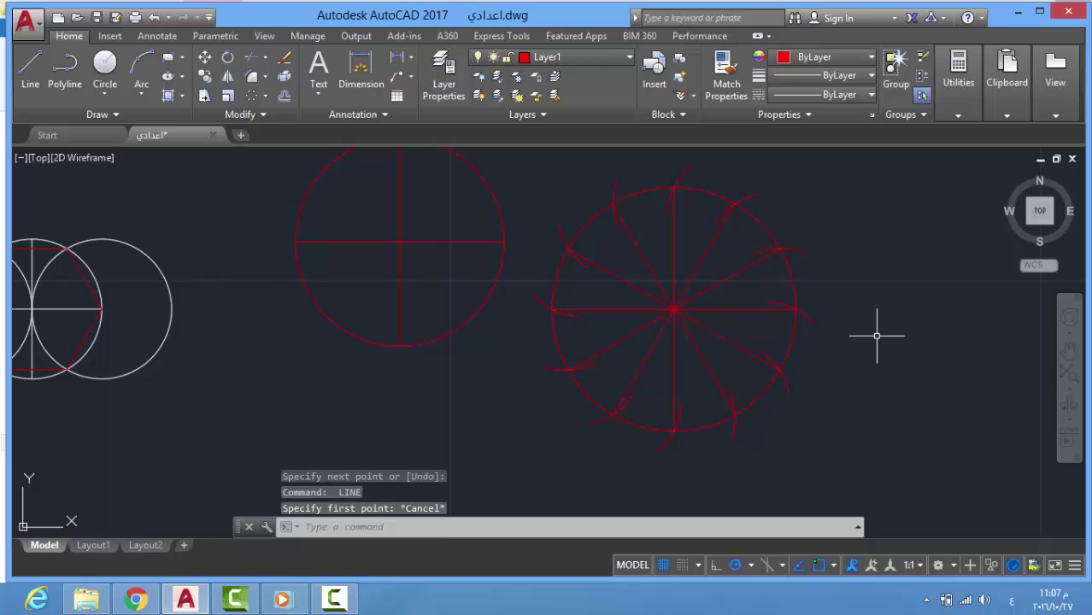